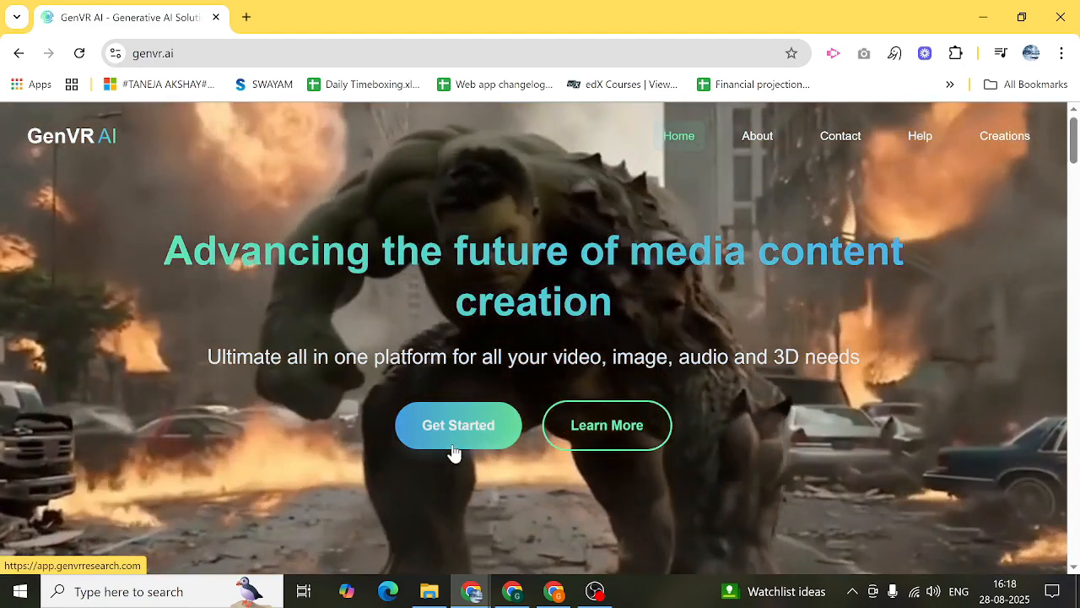
# Open the GenVR web app from the home page and go to its workflow designer
pyautogui.click(452, 451)
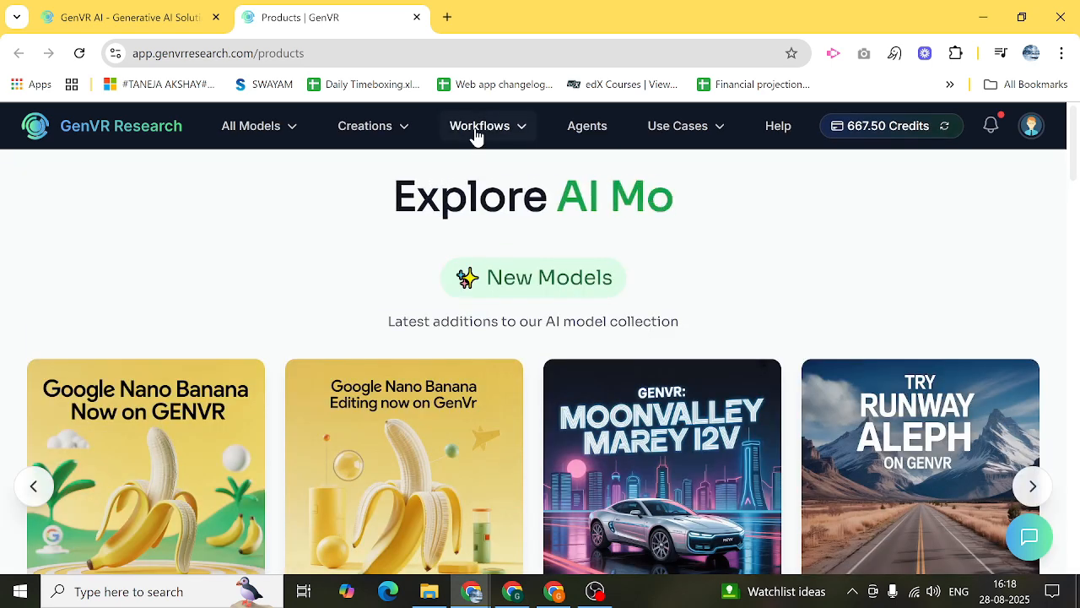
pyautogui.click(477, 133)
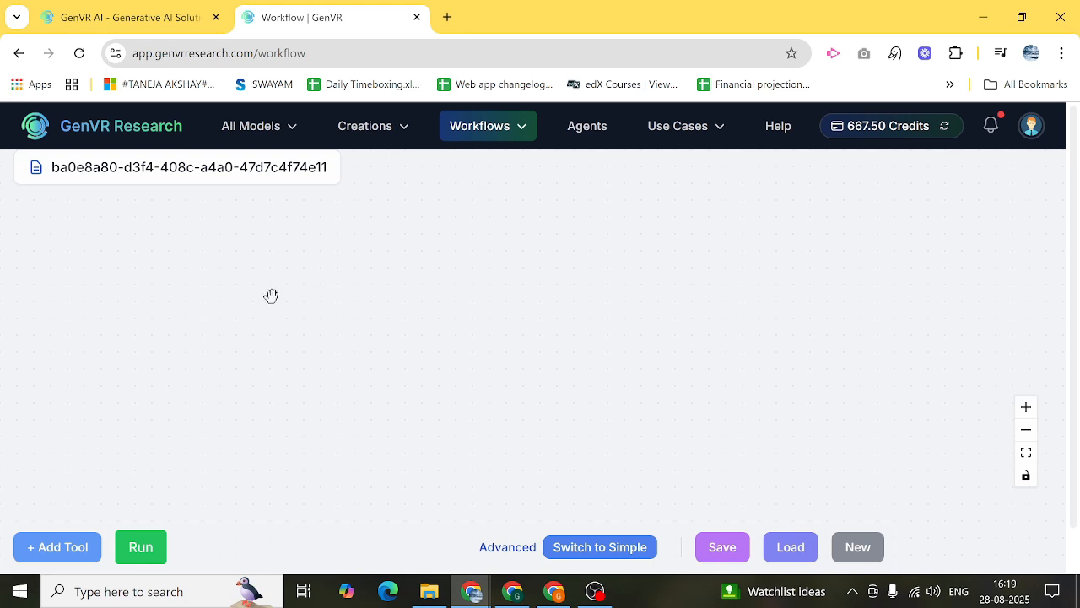
# Examine the node types and tool categories that can be added to the workflow canvas, without adding any
pyautogui.rightClick(257, 249)
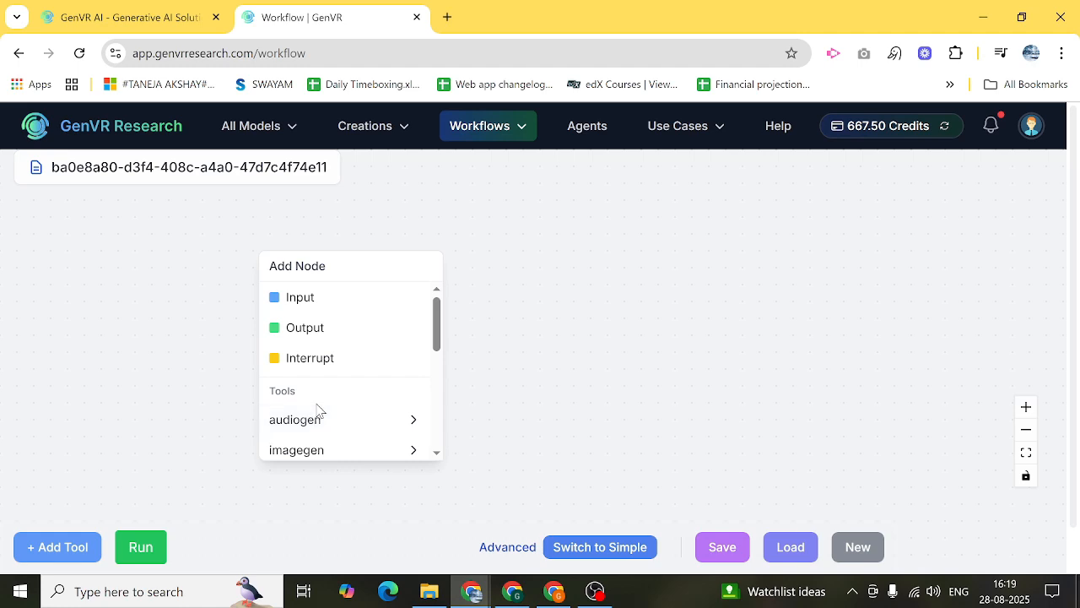
pyautogui.scroll(-3, 317, 412)
pyautogui.scroll(-1, 316, 380)
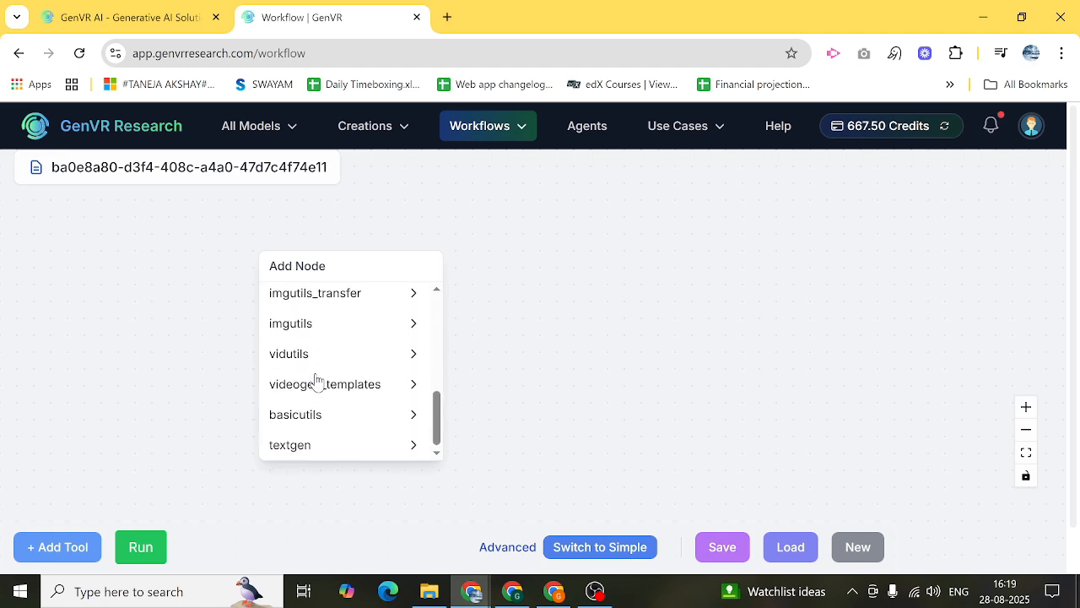
pyautogui.click(223, 308)
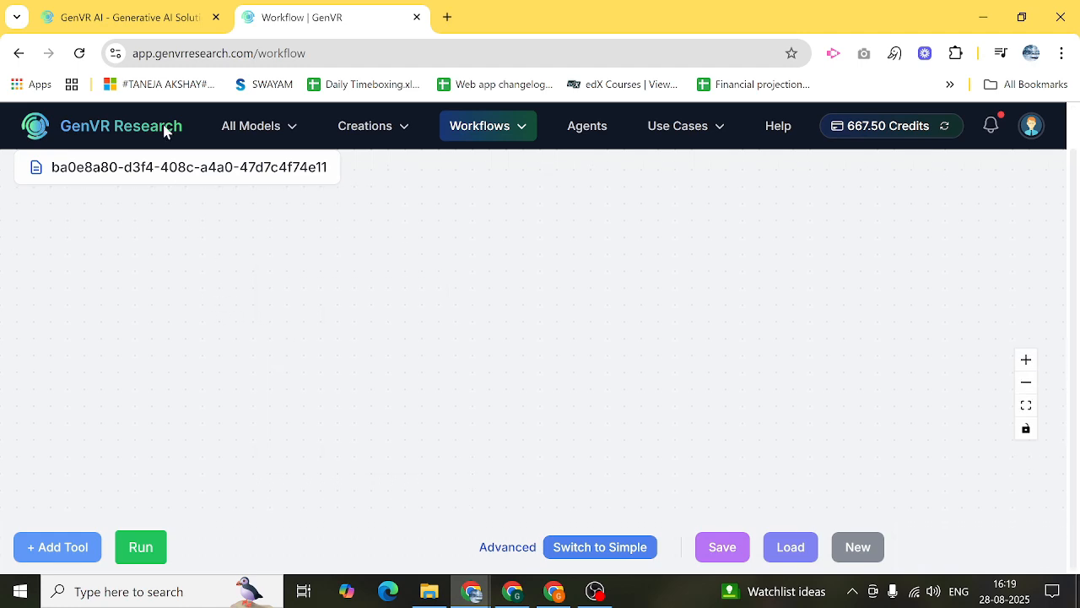
# Return to the GenVR AI home page and open the full product listing in the Help Center
pyautogui.click(106, 11)
pyautogui.scroll(-10, 335, 354)
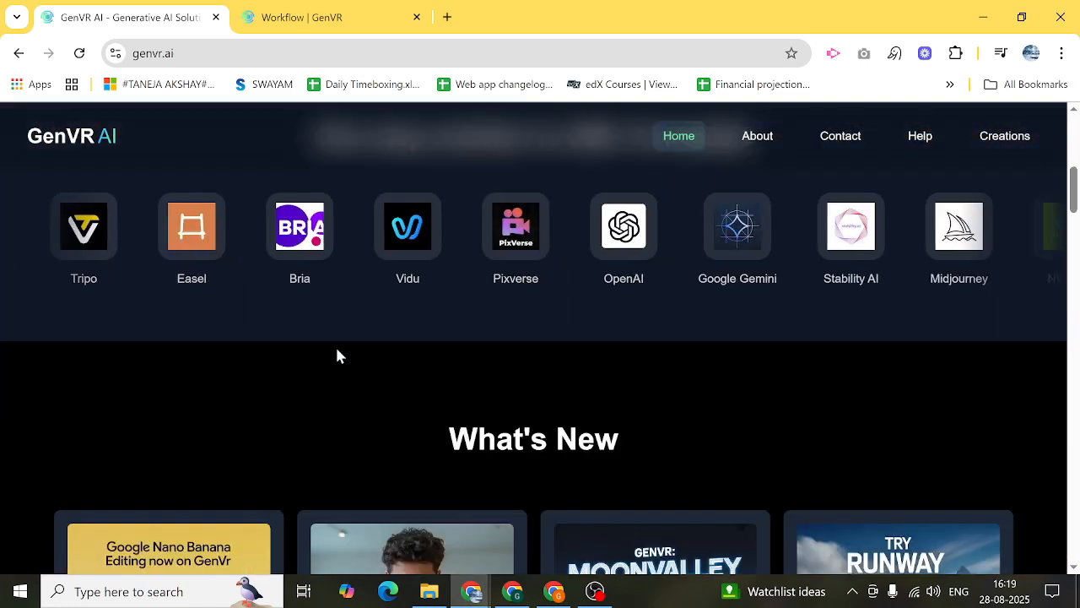
pyautogui.scroll(-15, 337, 355)
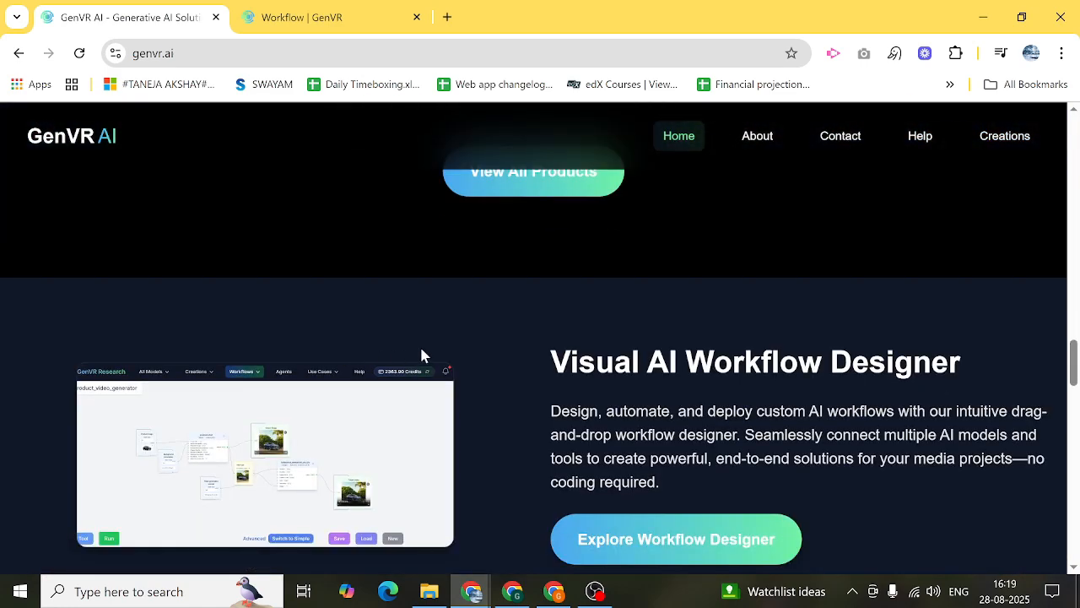
pyautogui.scroll(1, 488, 262)
pyautogui.click(521, 274)
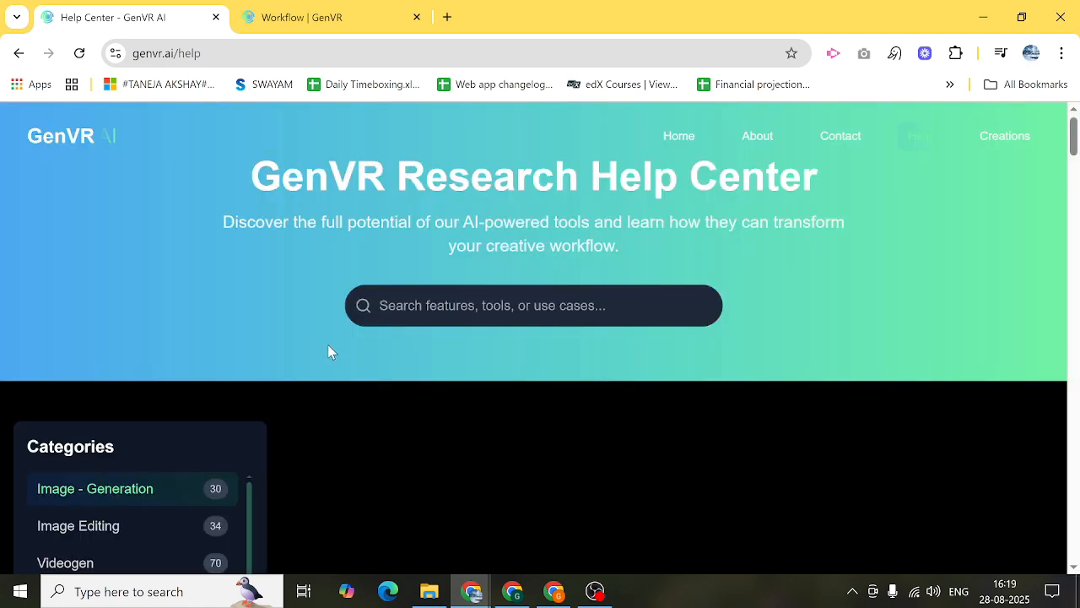
# Review the complete list of tool categories in the Help Center, from Image - Generation through Chat
pyautogui.scroll(-1, 307, 344)
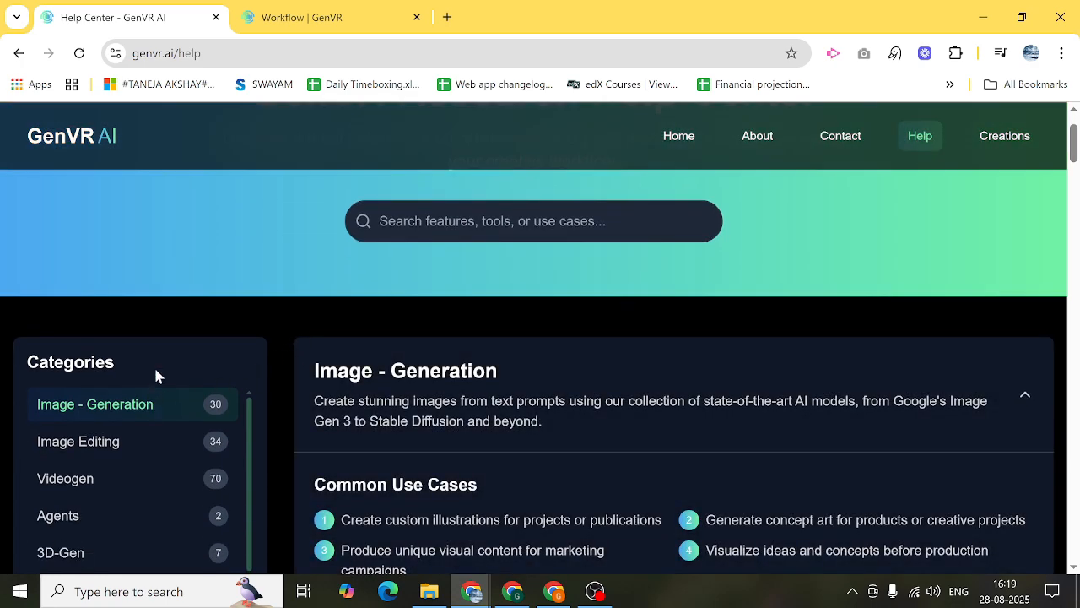
pyautogui.scroll(-2, 165, 305)
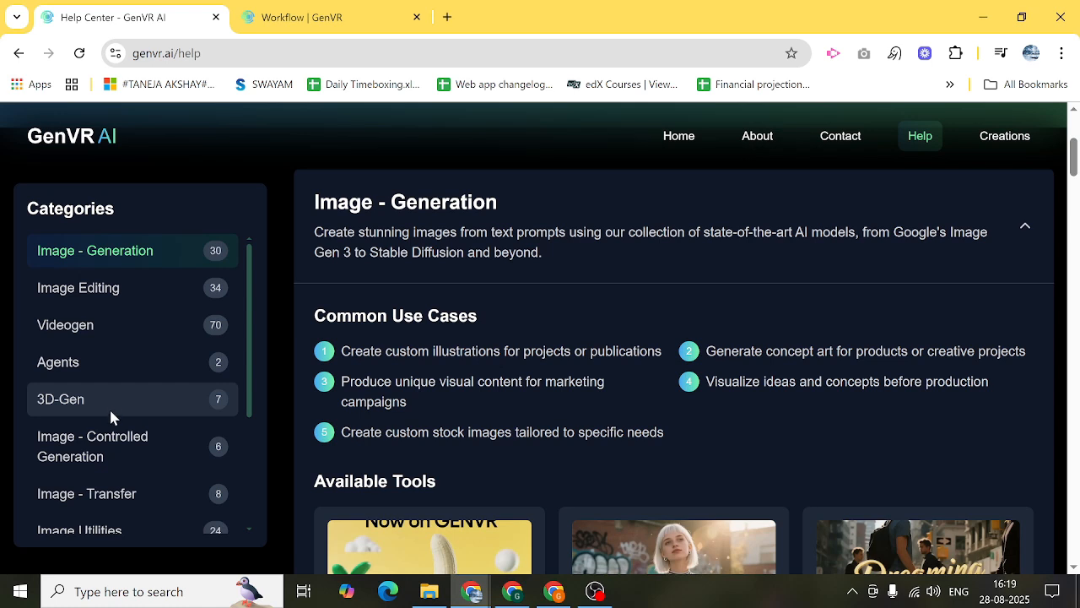
pyautogui.scroll(-1, 110, 415)
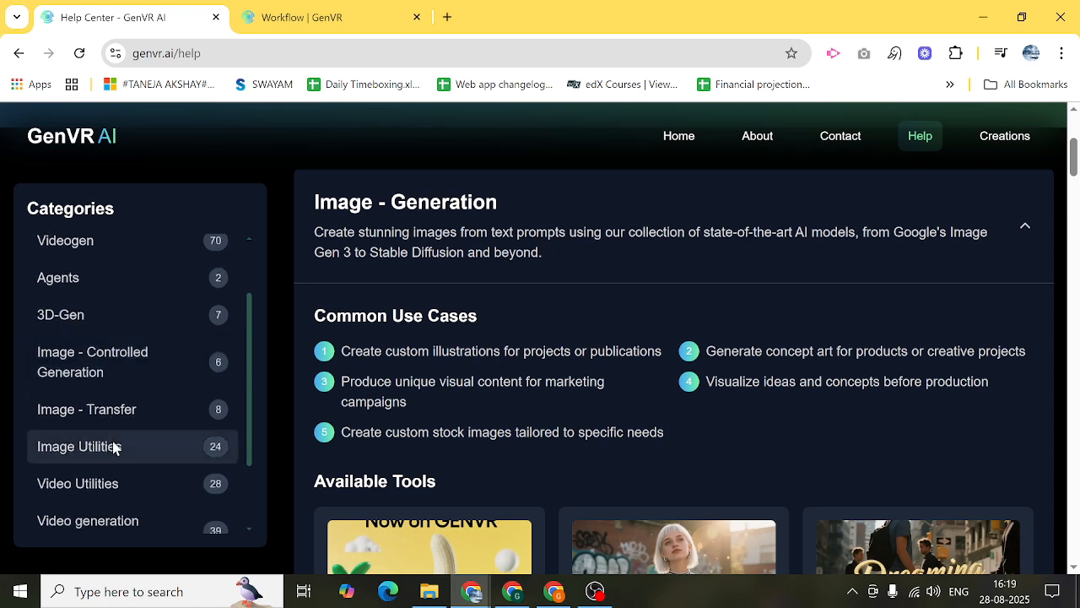
pyautogui.scroll(-2, 112, 416)
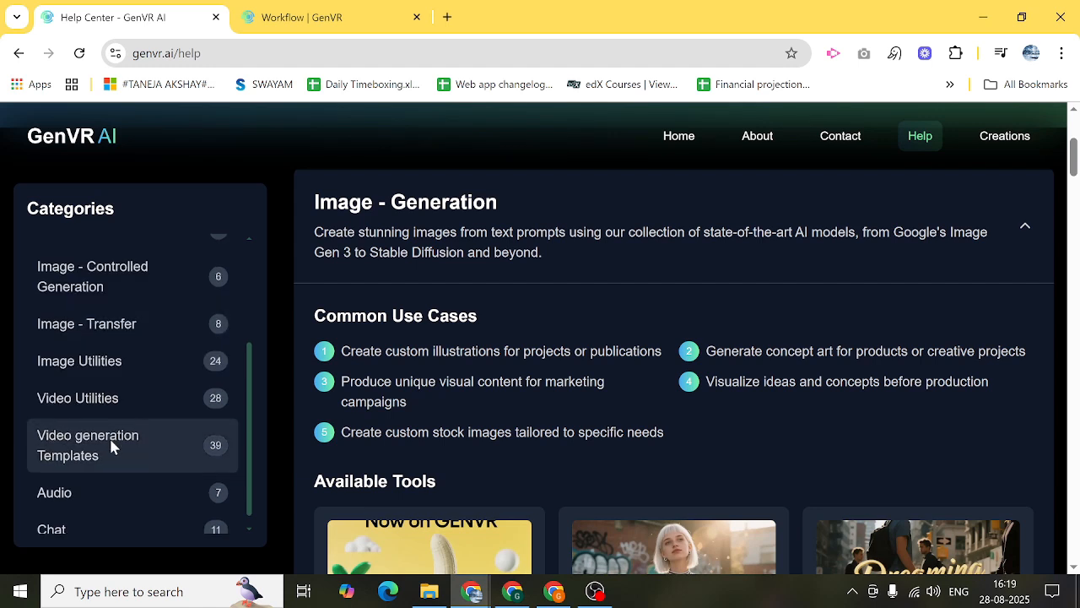
pyautogui.scroll(-1, 112, 445)
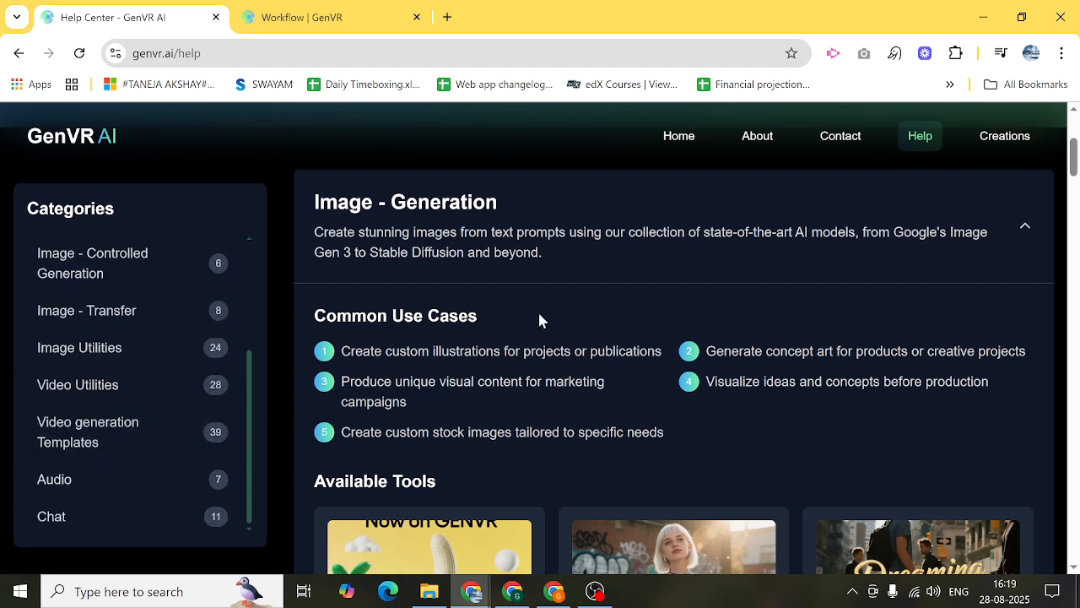
# Examine the available image generation models in the Image - Generation category, from Google Nano Banana to Realtime Image generator
pyautogui.scroll(-3, 540, 319)
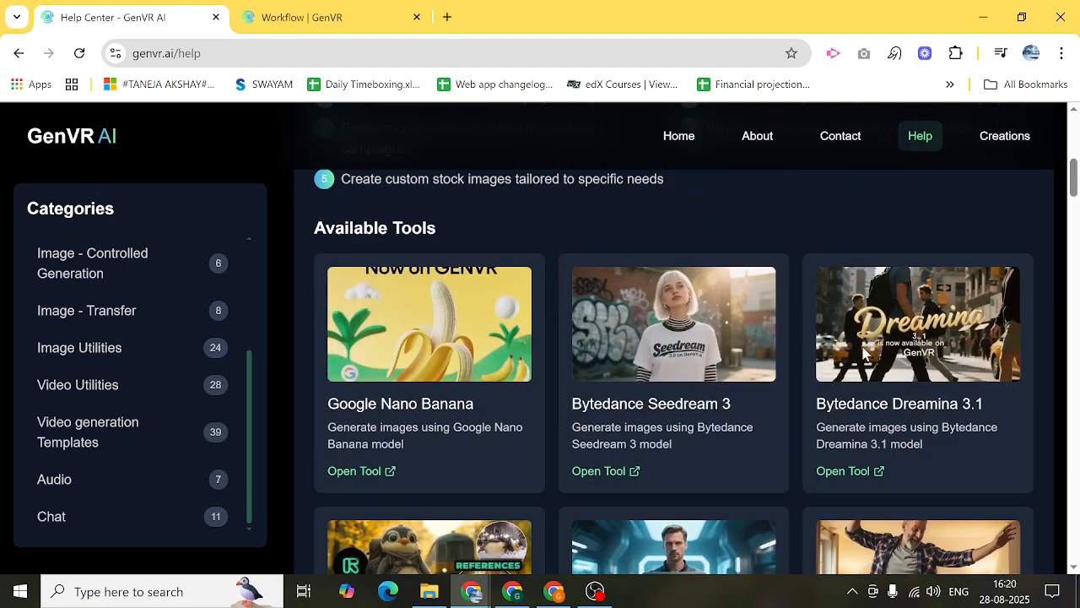
pyautogui.scroll(-3, 912, 362)
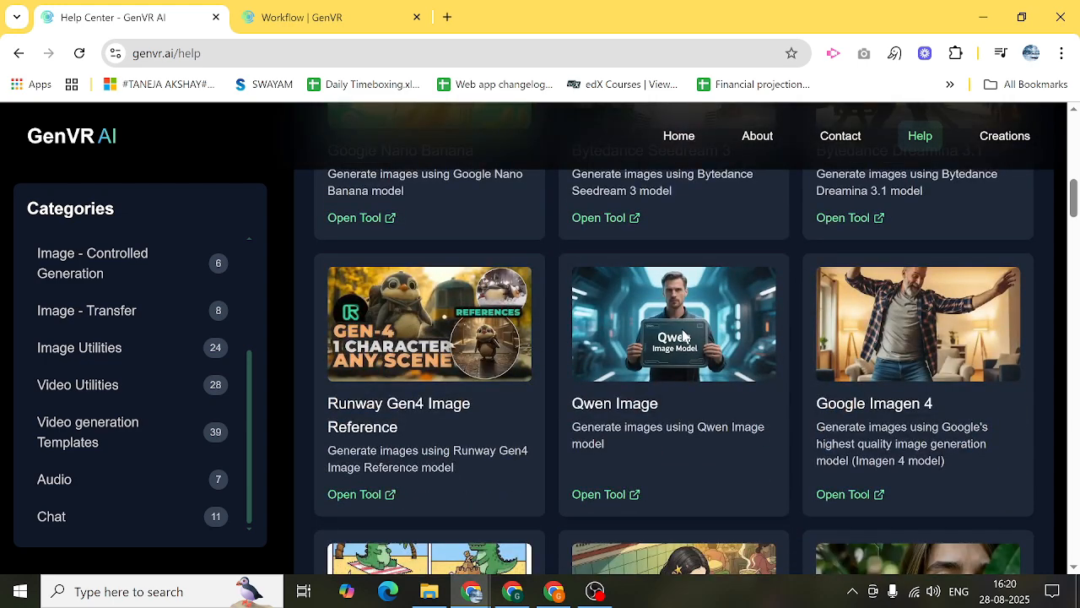
pyautogui.scroll(-3, 861, 358)
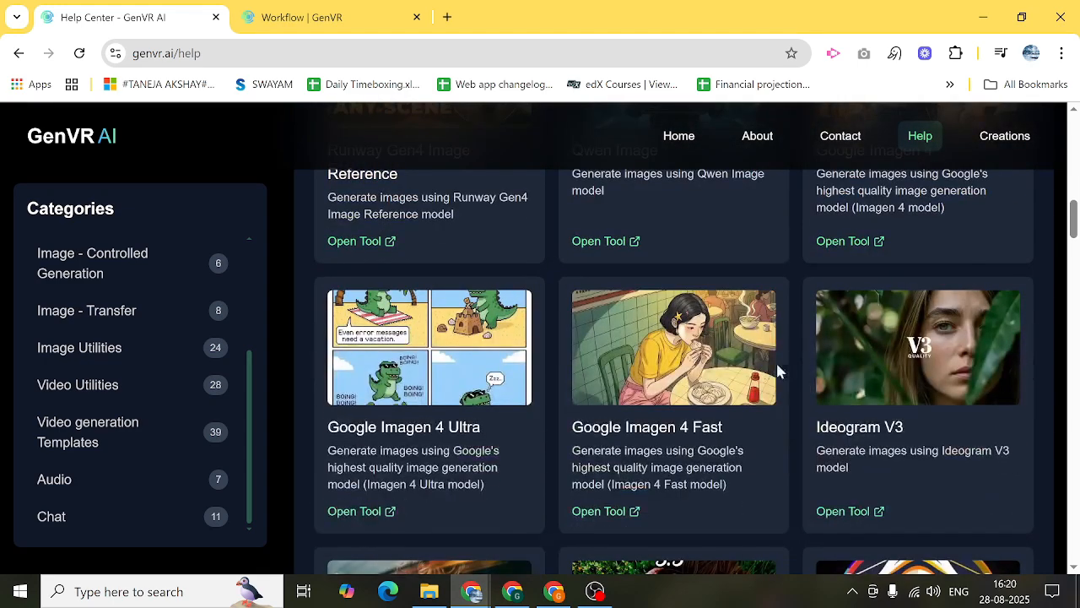
pyautogui.scroll(-3, 666, 369)
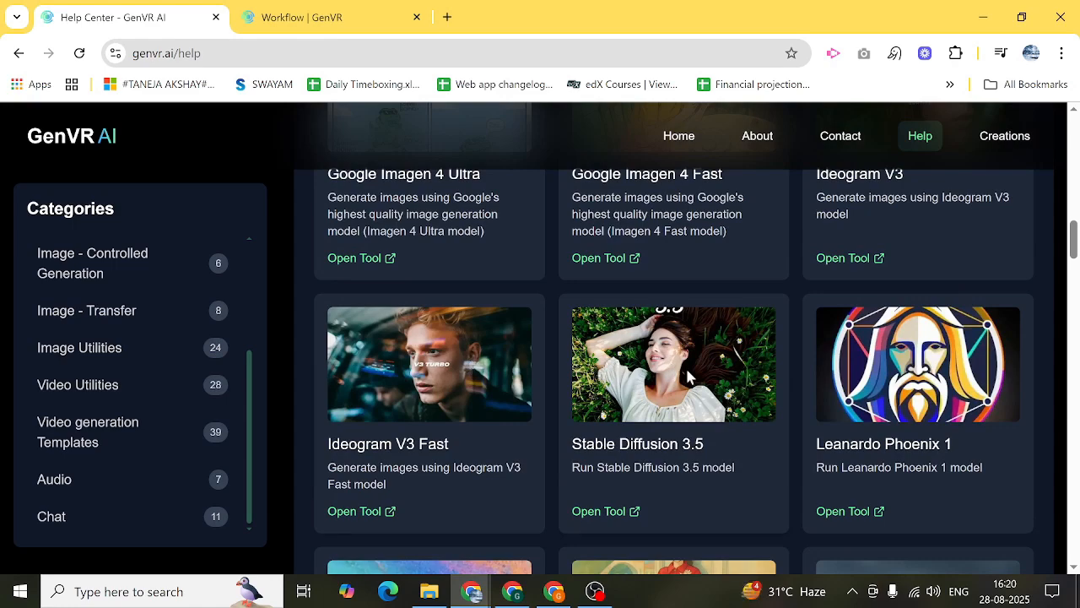
pyautogui.scroll(-3, 759, 388)
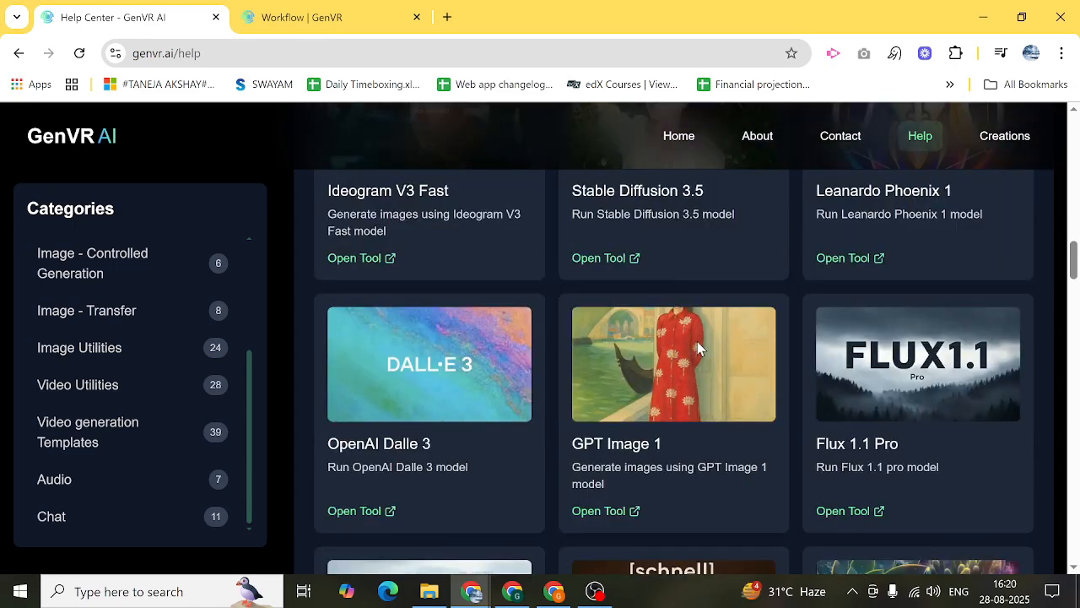
pyautogui.scroll(-4, 687, 339)
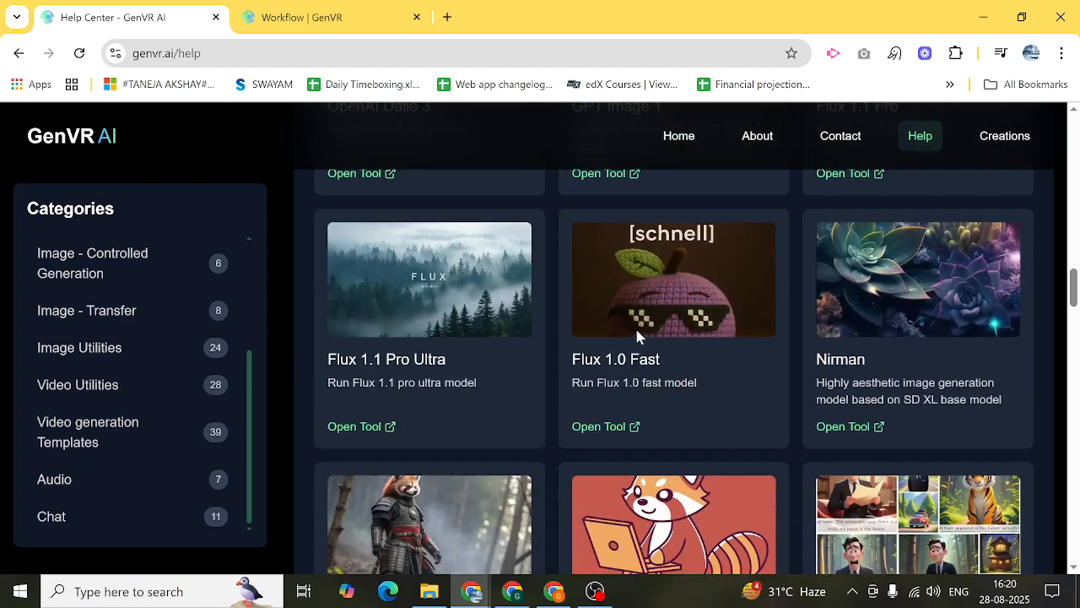
pyautogui.scroll(-3, 565, 336)
pyautogui.scroll(-2, 662, 305)
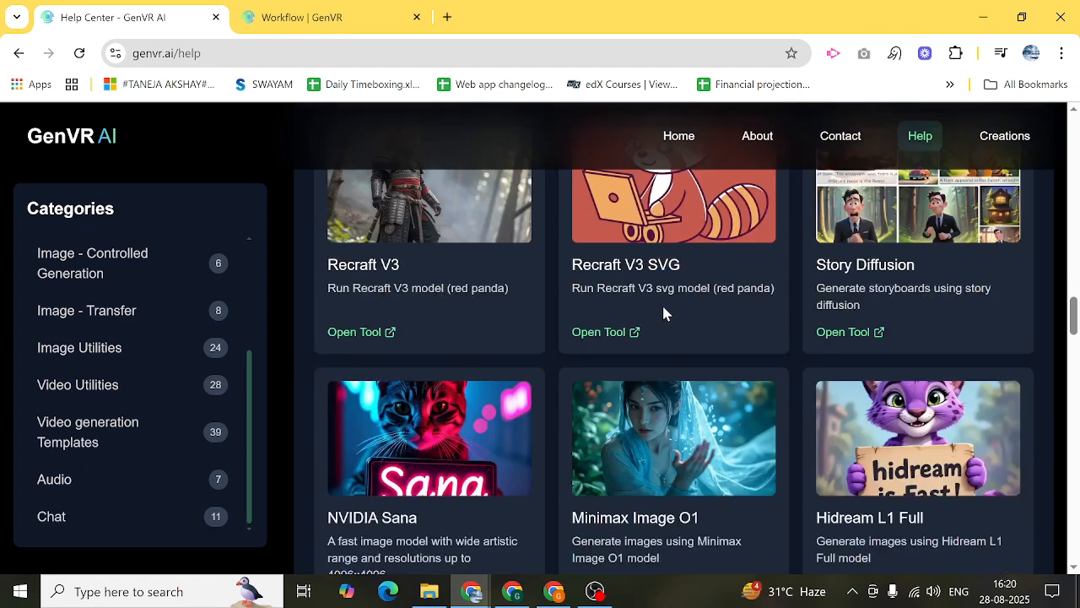
pyautogui.scroll(-2, 503, 341)
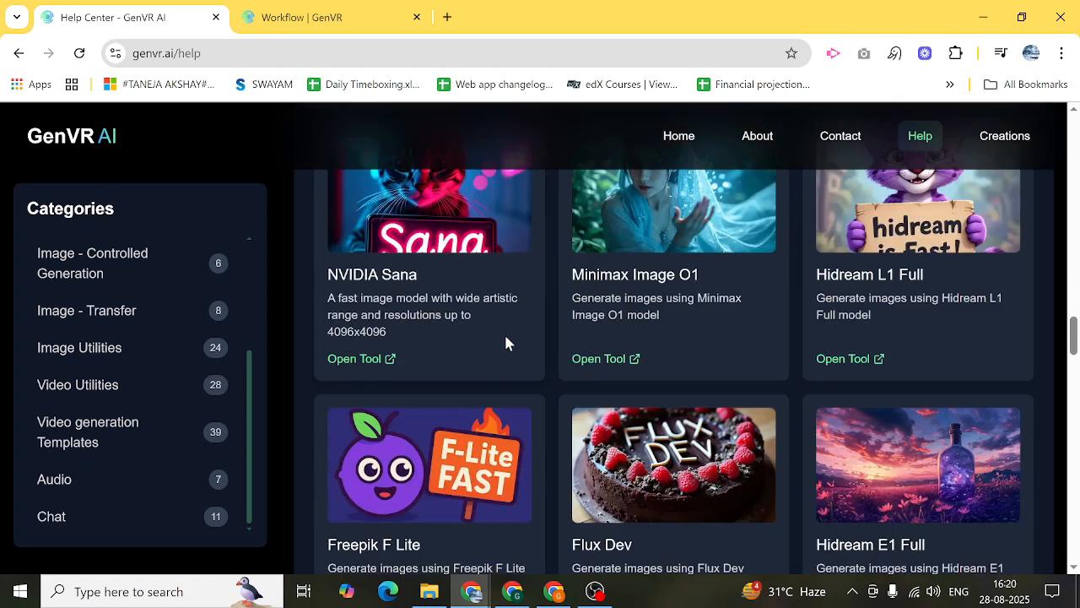
pyautogui.scroll(-3, 517, 324)
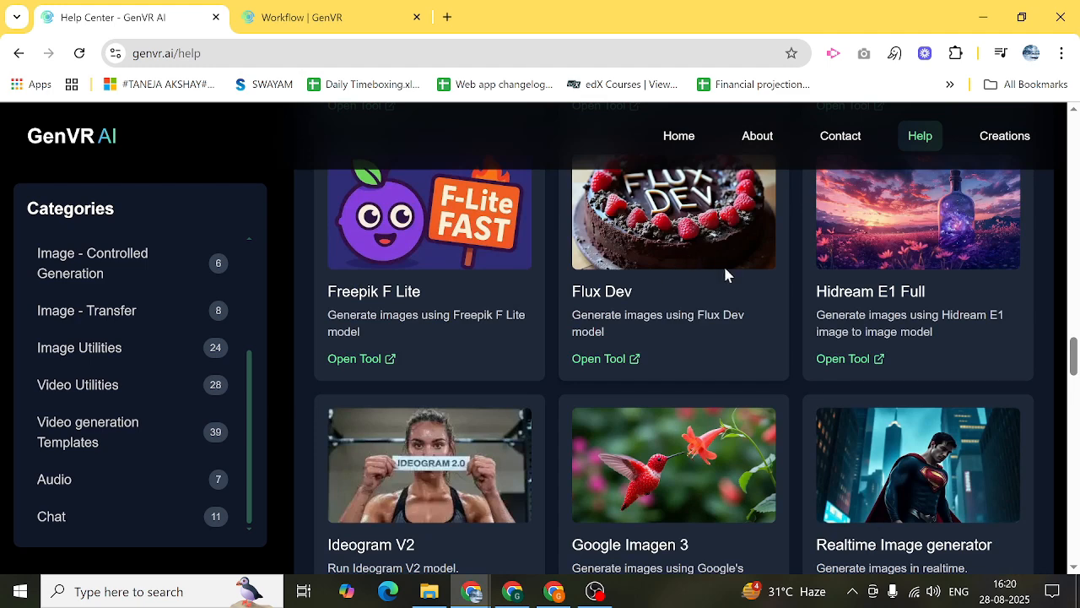
pyautogui.scroll(-3, 784, 374)
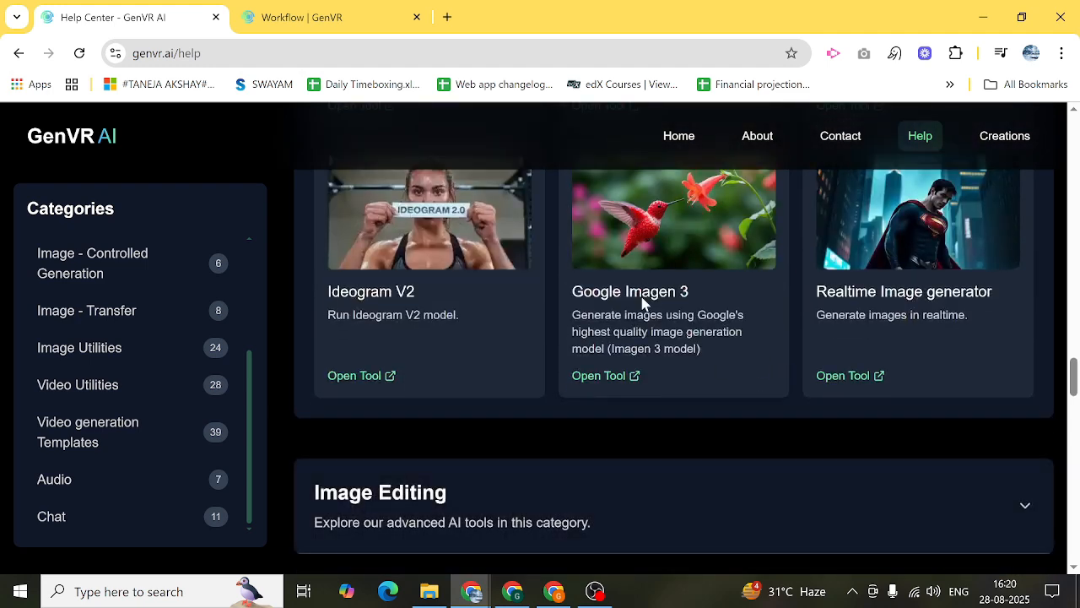
# Expand the Image Editing section and jump to that category in the Help Center
pyautogui.click(763, 500)
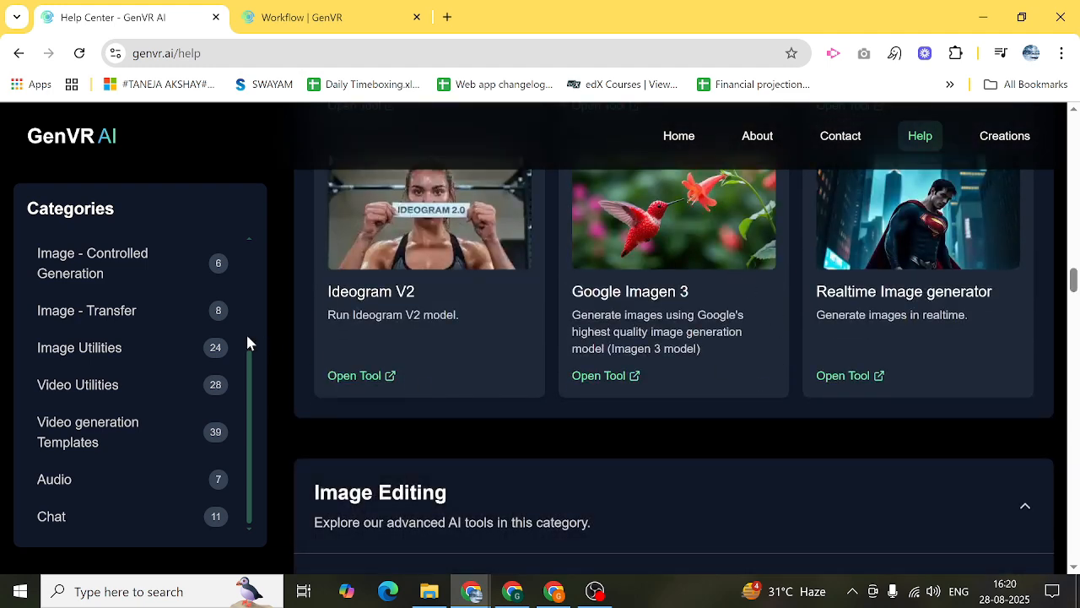
pyautogui.scroll(5, 199, 341)
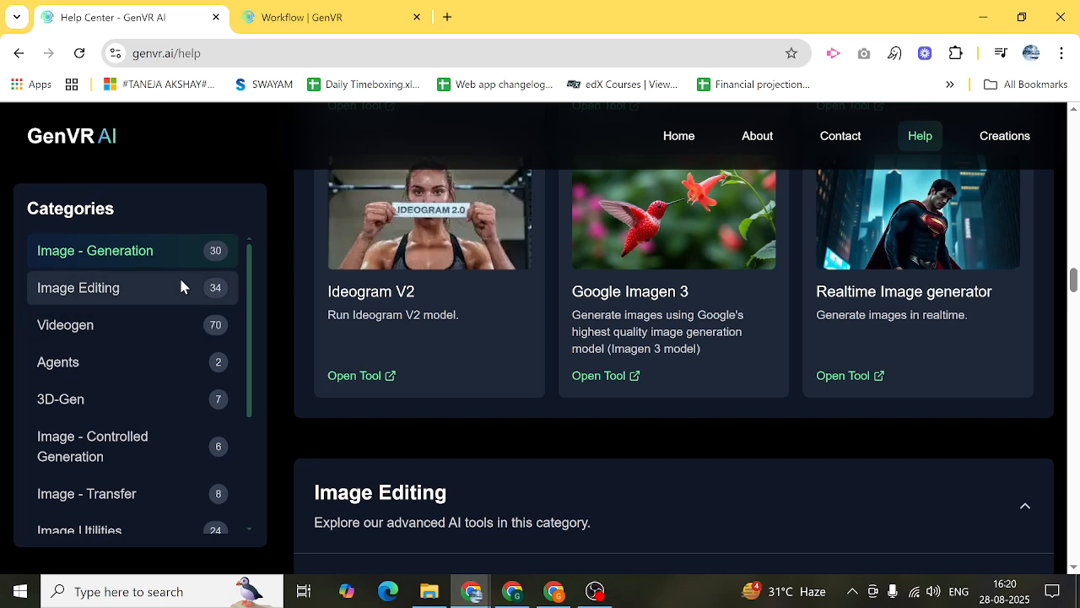
pyautogui.click(180, 287)
# Examine the Image Editing tools in the Help Center, from Object Removal through Stylize Flux
pyautogui.scroll(-3, 550, 338)
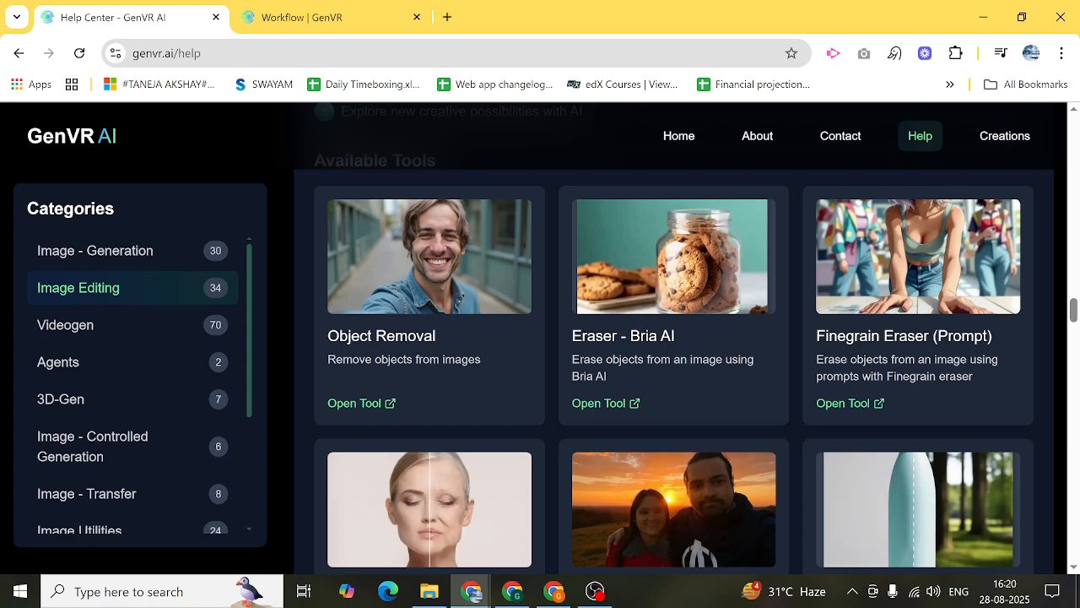
pyautogui.scroll(-4, 711, 332)
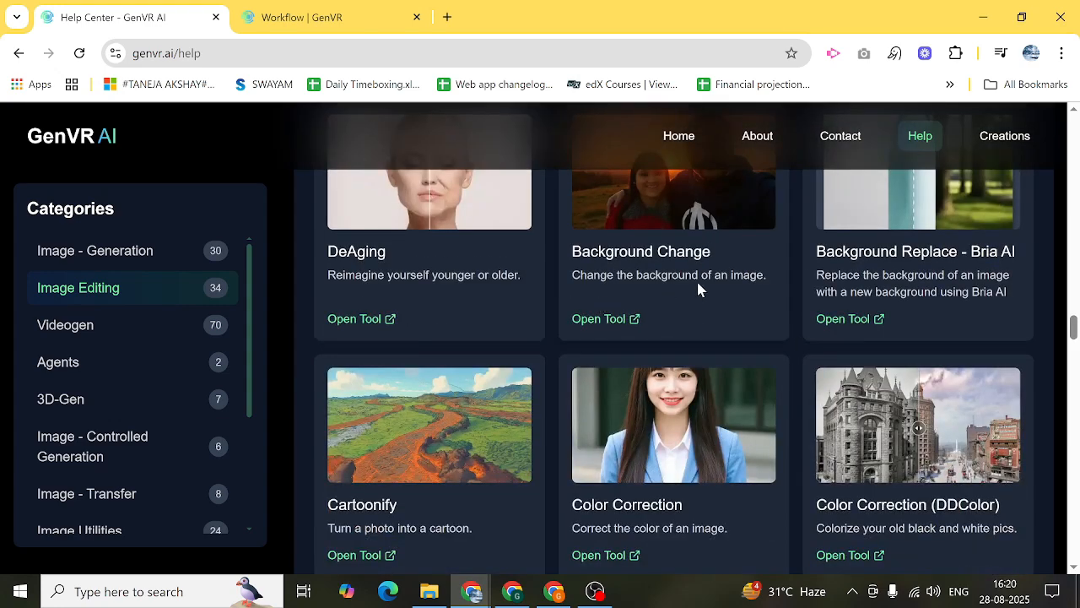
pyautogui.scroll(-2, 697, 289)
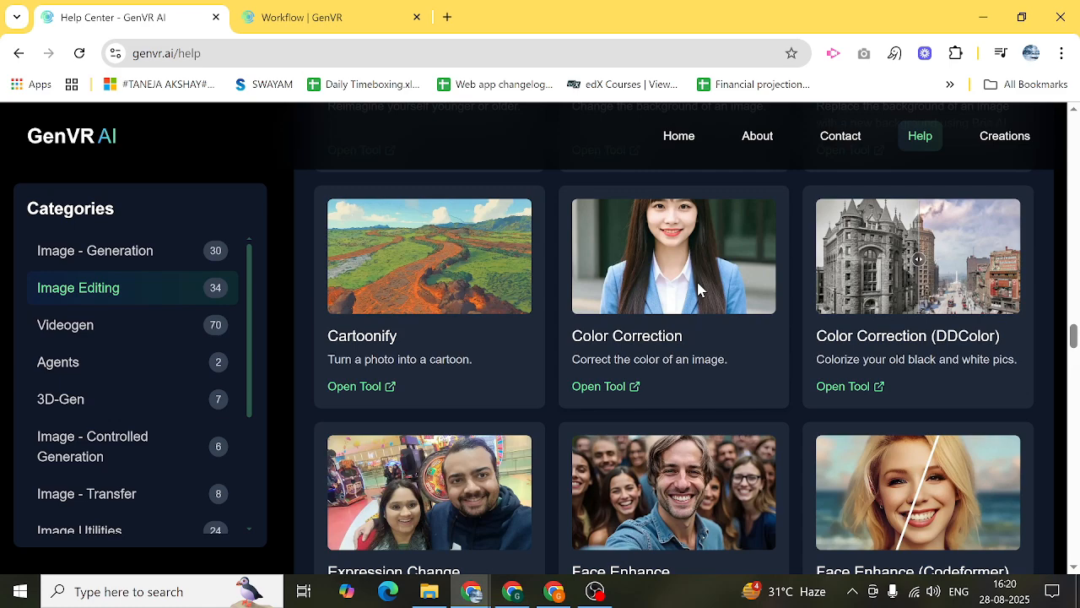
pyautogui.scroll(-3, 698, 287)
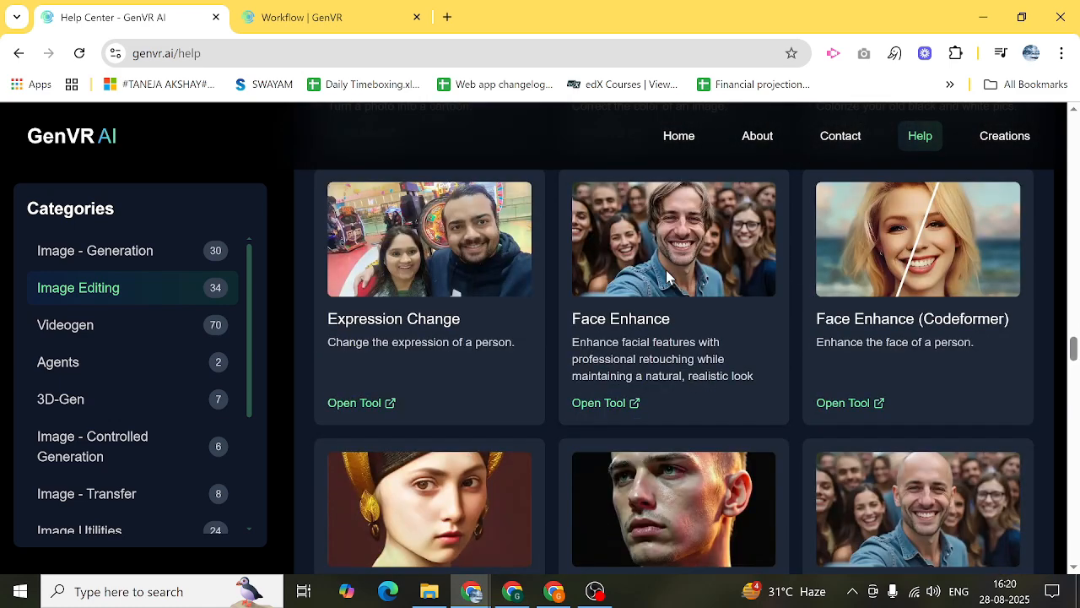
pyautogui.scroll(-3, 667, 277)
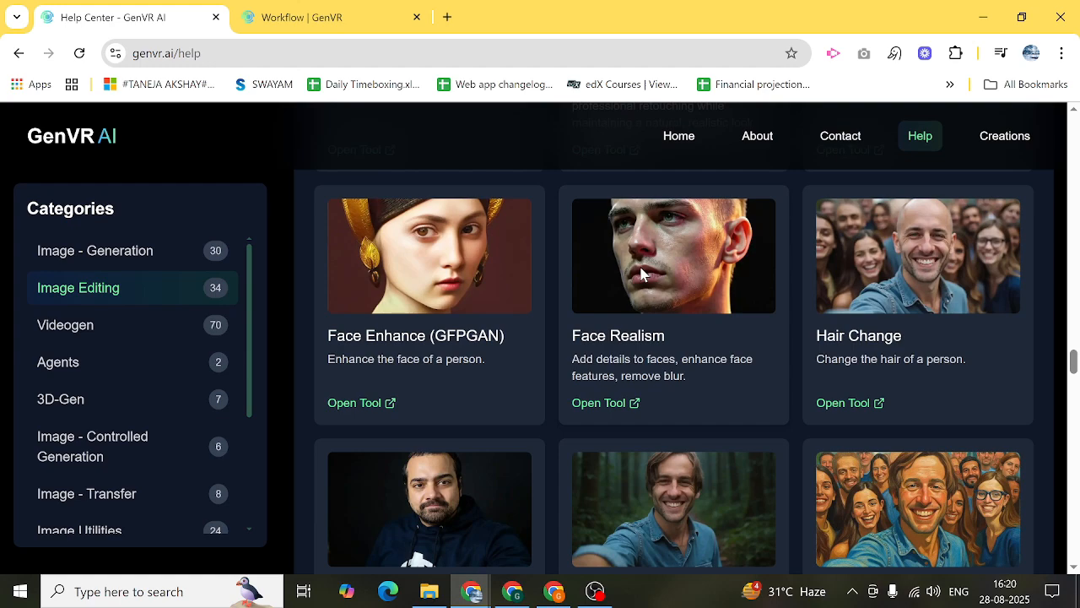
pyautogui.scroll(3, 667, 275)
pyautogui.scroll(-3, 920, 287)
pyautogui.scroll(2, 746, 282)
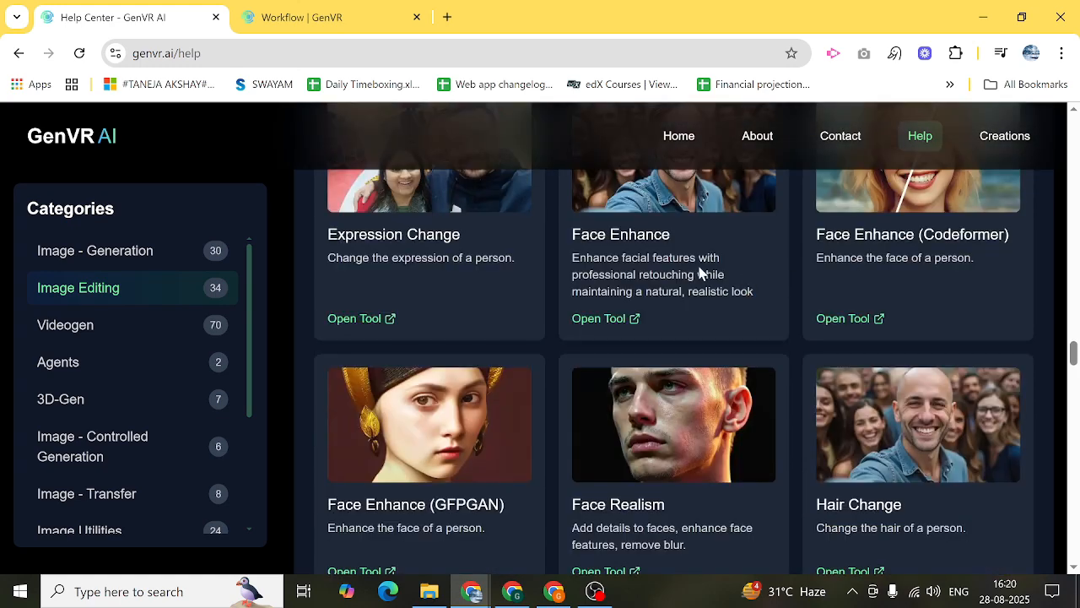
pyautogui.scroll(1, 697, 270)
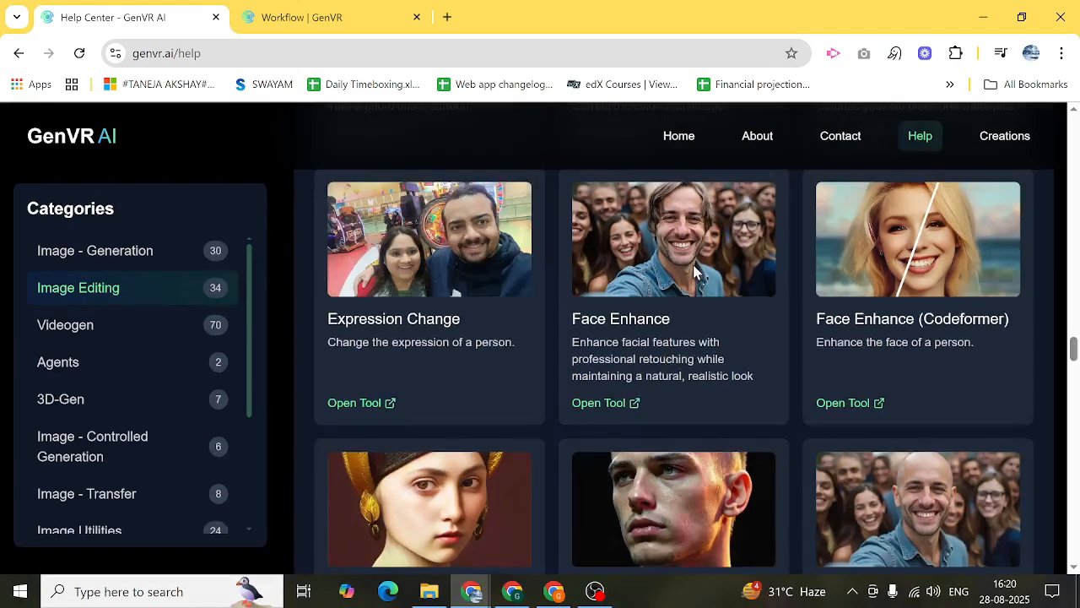
pyautogui.scroll(-2, 696, 272)
pyautogui.scroll(-4, 671, 308)
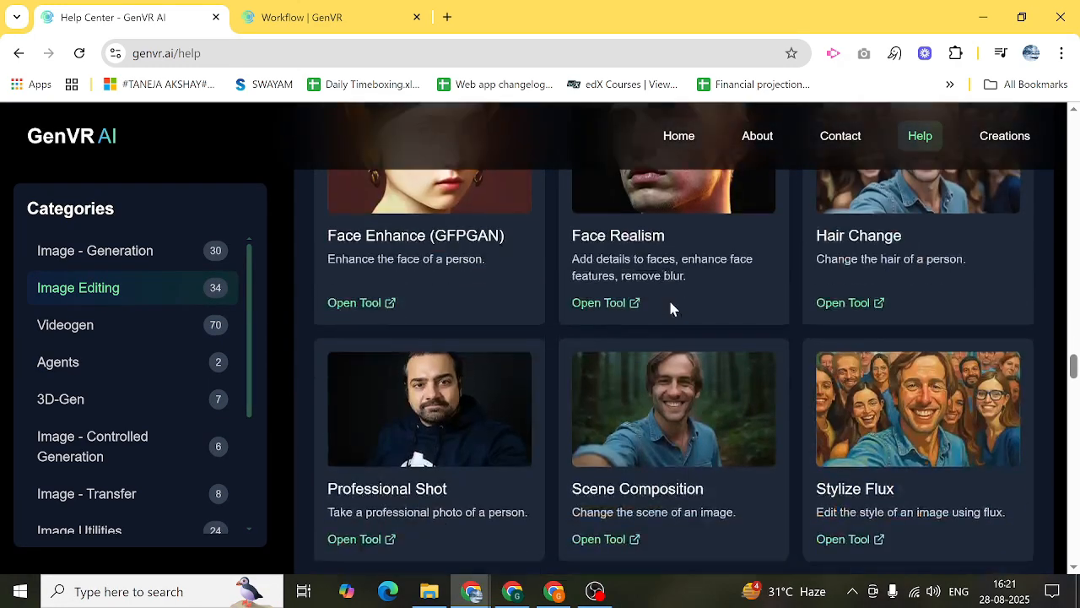
# Review the remaining Image Editing tools, from Stylize SDXL through Magic Image Refiner
pyautogui.scroll(-3, 669, 304)
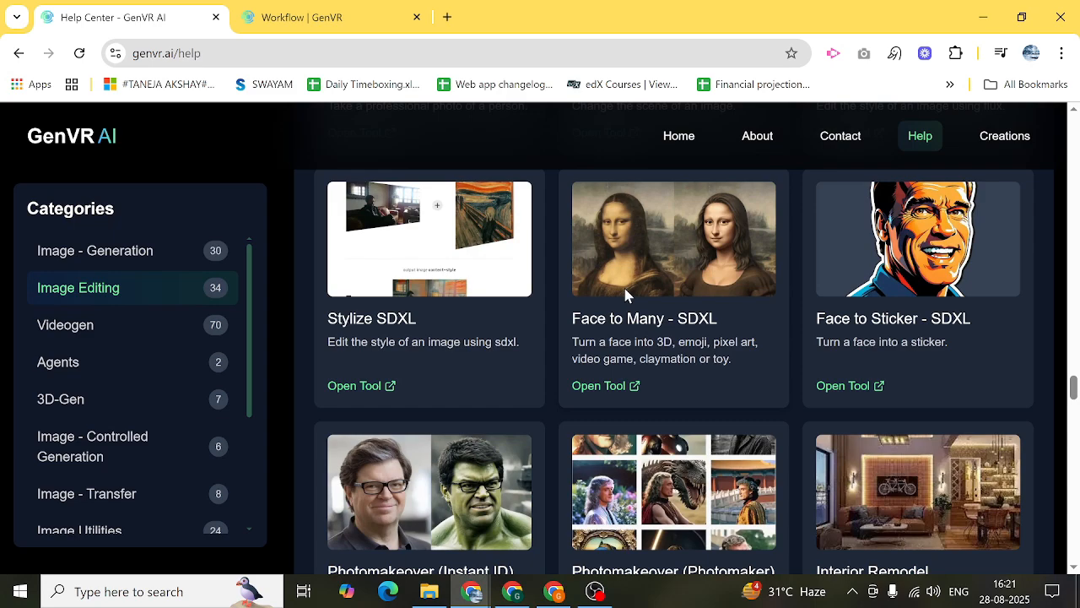
pyautogui.scroll(-2, 626, 294)
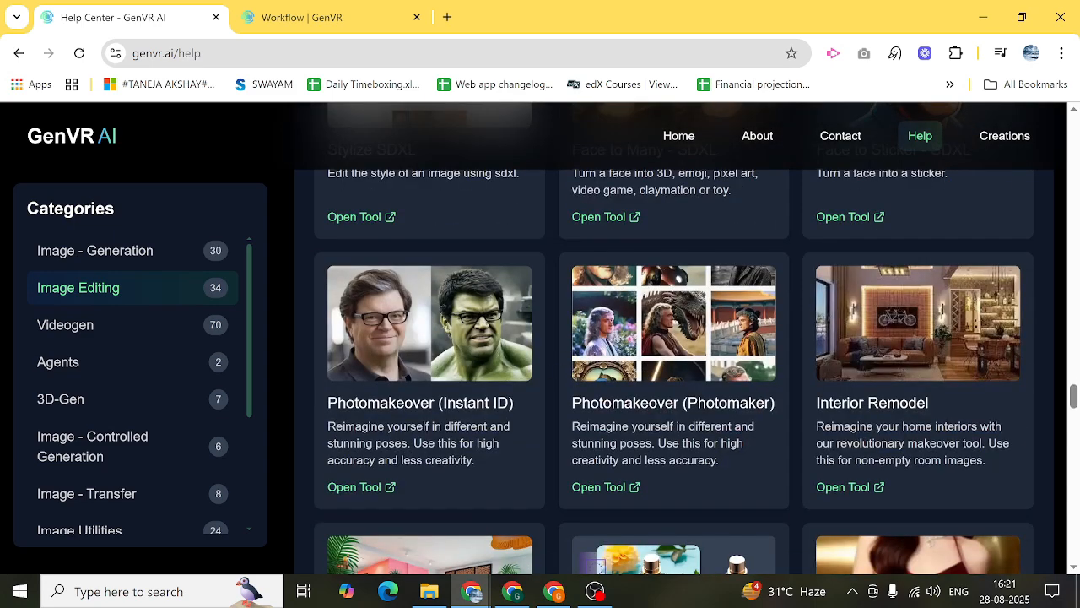
pyautogui.scroll(-2, 537, 370)
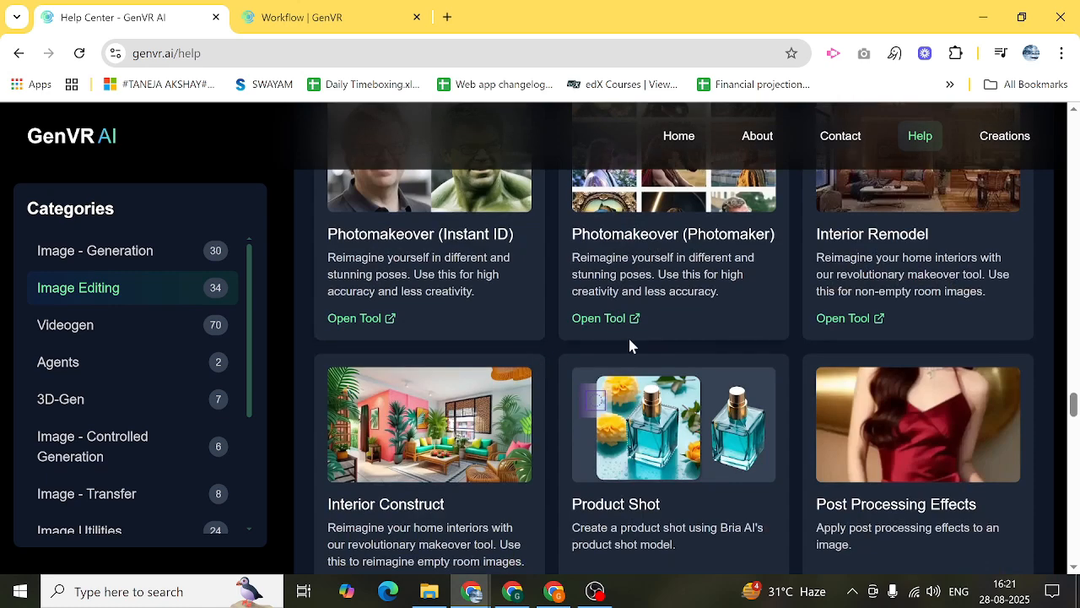
pyautogui.scroll(-3, 629, 344)
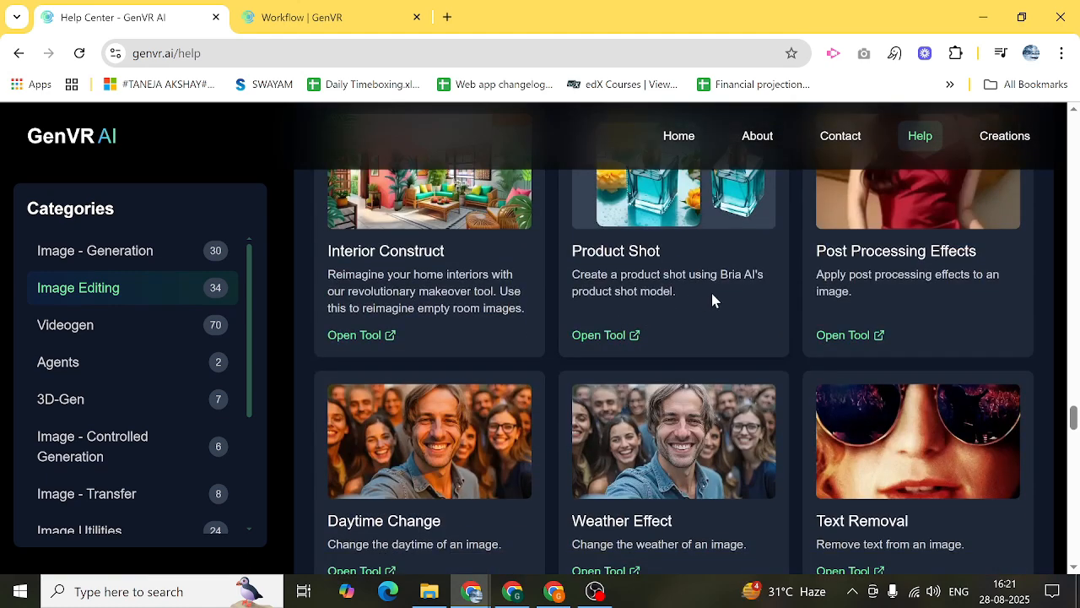
pyautogui.scroll(-2, 709, 300)
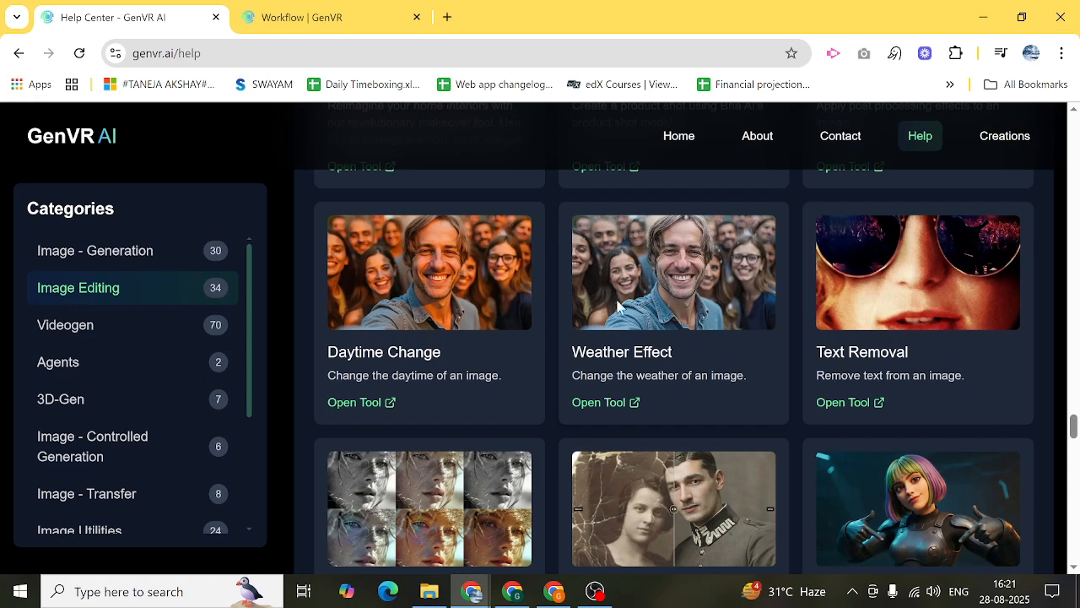
pyautogui.scroll(-3, 507, 308)
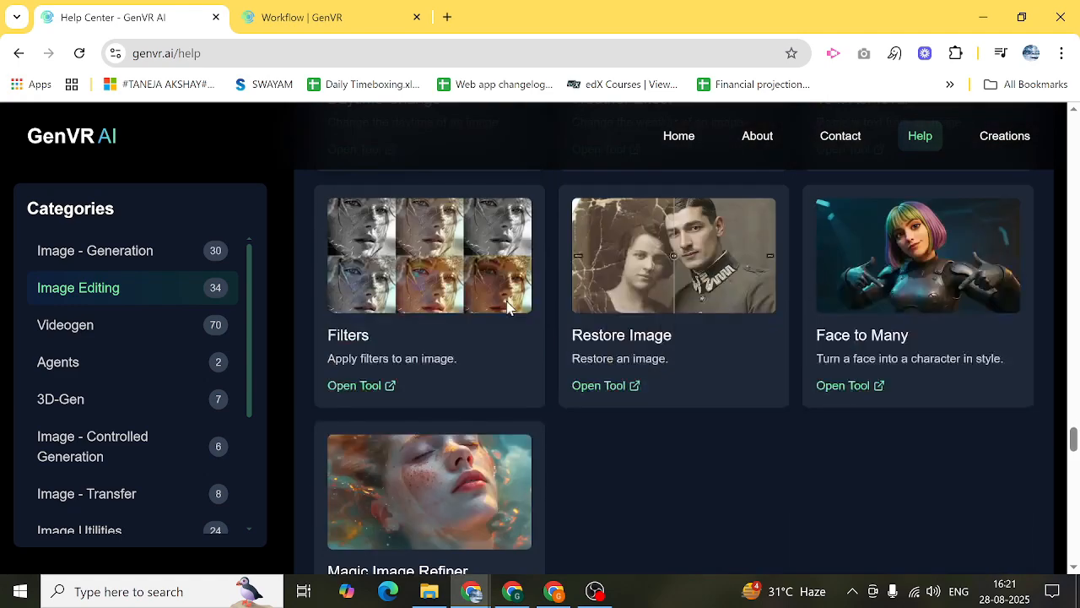
pyautogui.scroll(-2, 507, 308)
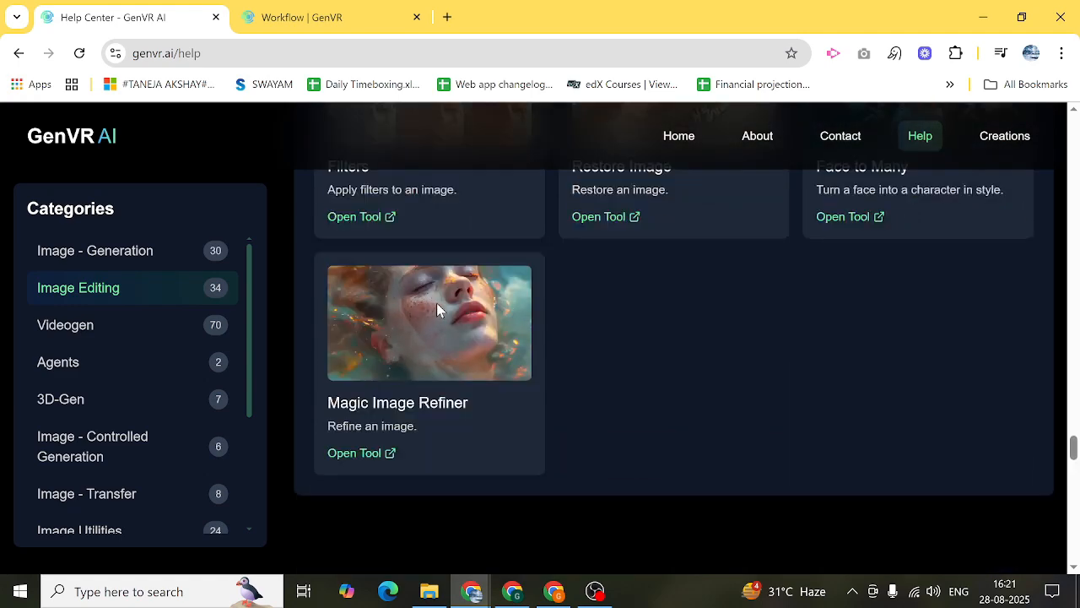
# Jump to the Videogen category and examine its video models, from Google Veo3 I2V through Wan 2.2 14B T2V
pyautogui.click(150, 327)
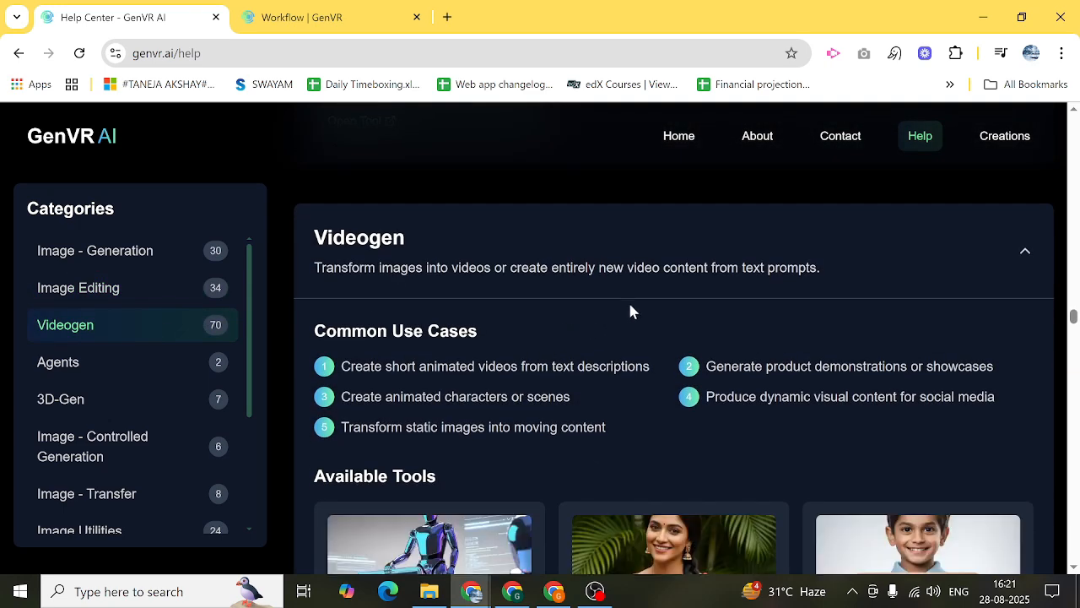
pyautogui.scroll(-5, 630, 311)
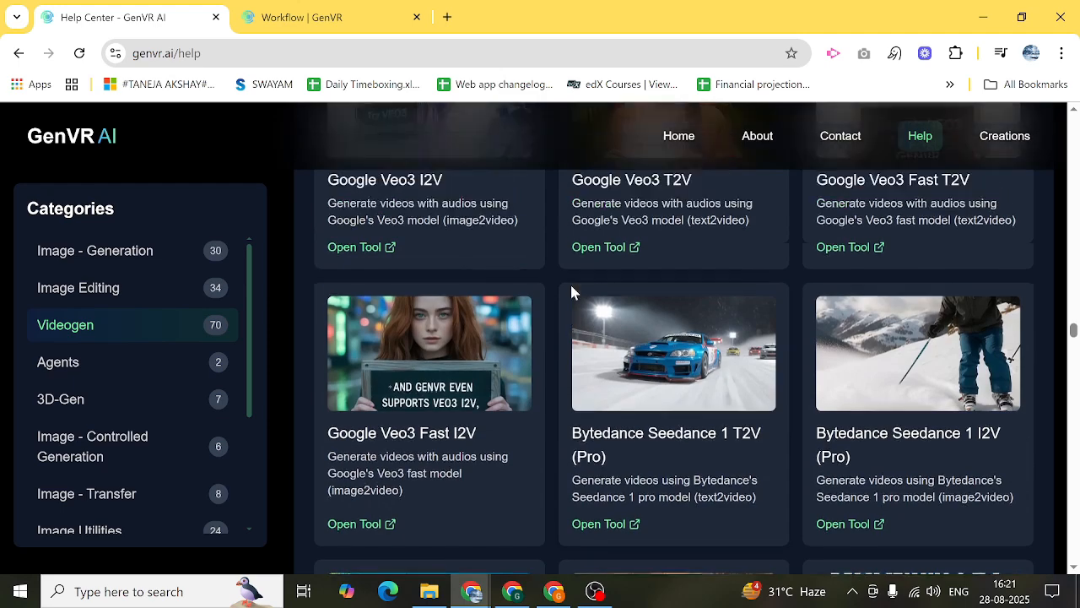
pyautogui.scroll(1, 548, 279)
pyautogui.scroll(-1, 696, 300)
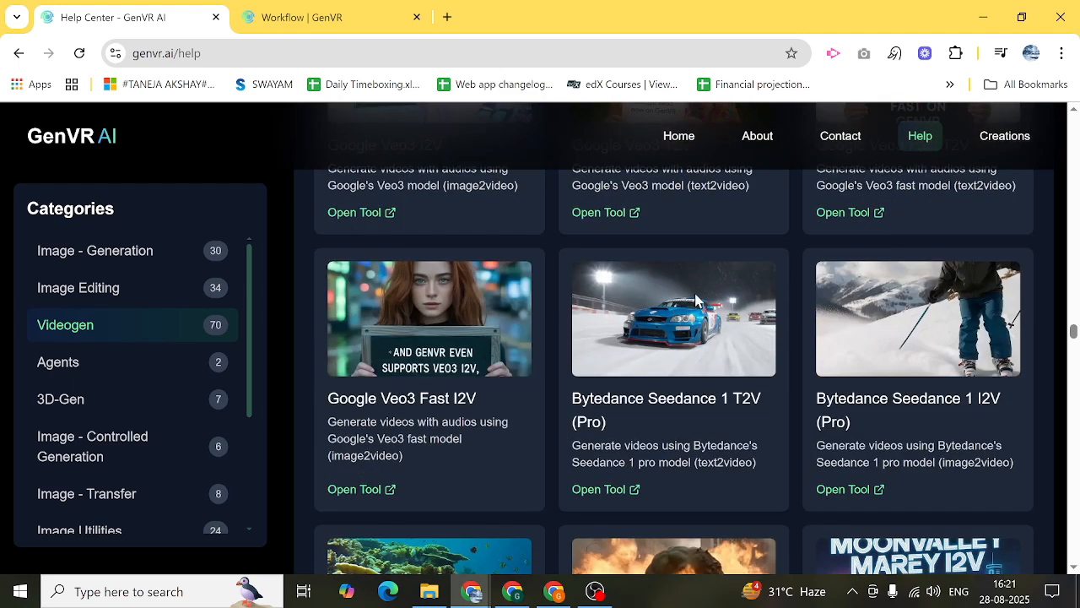
pyautogui.scroll(-4, 694, 303)
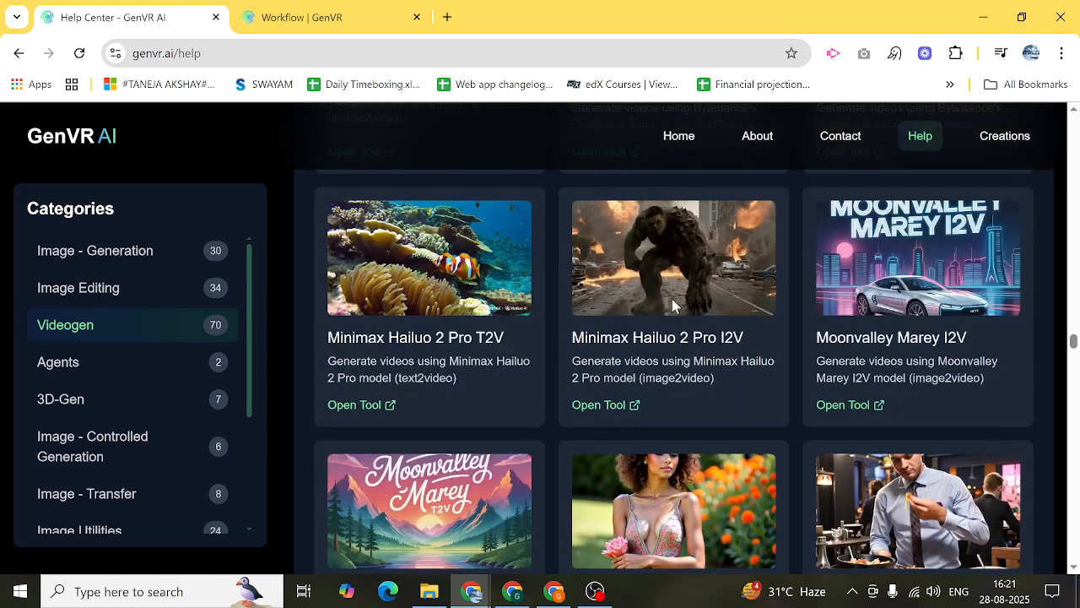
pyautogui.scroll(-2, 672, 306)
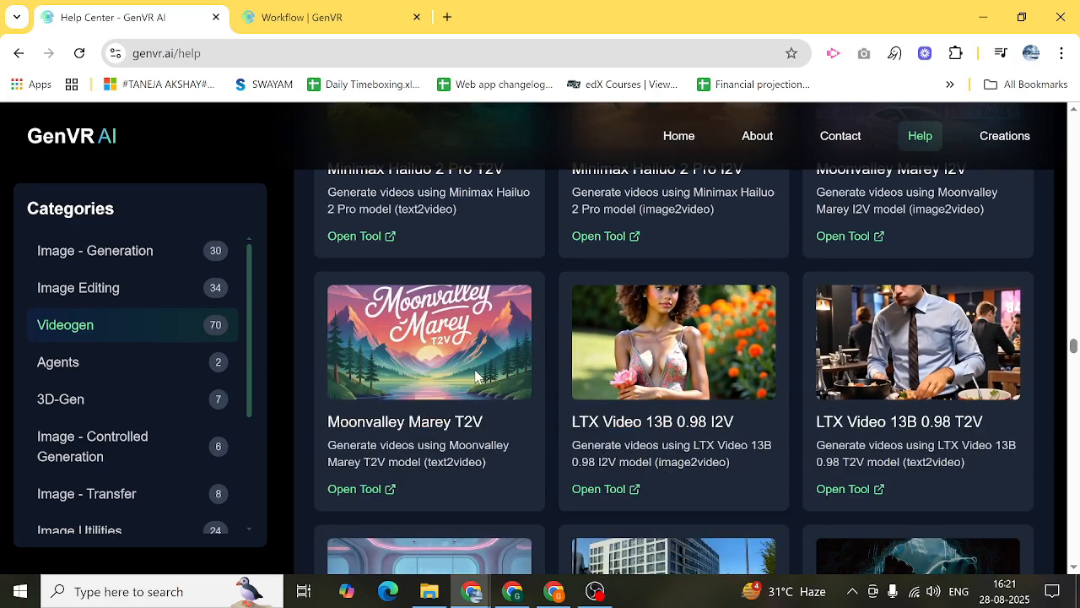
pyautogui.scroll(-3, 652, 346)
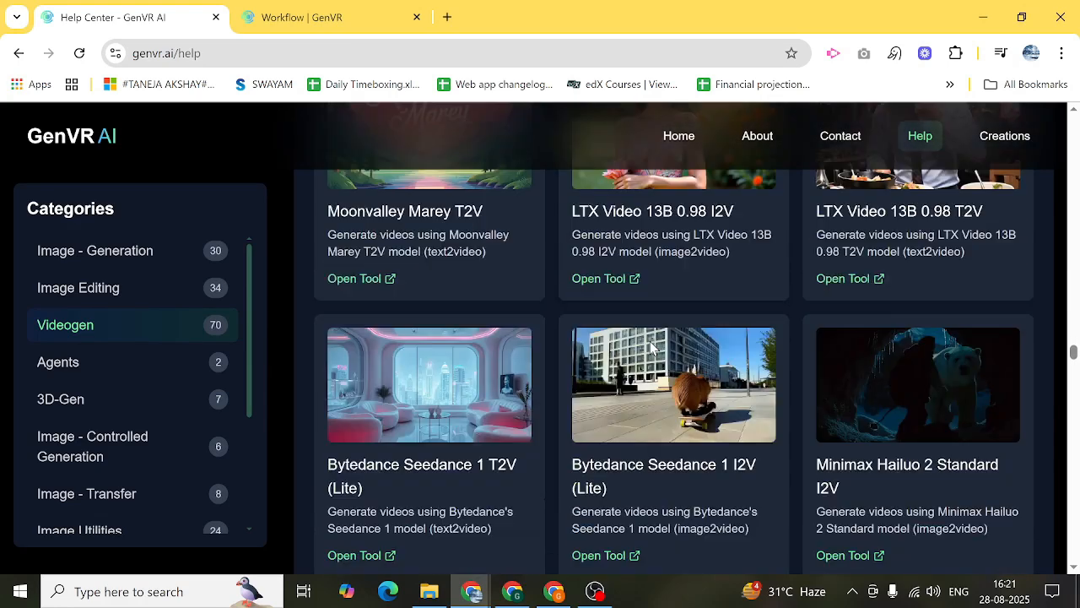
pyautogui.scroll(-2, 578, 337)
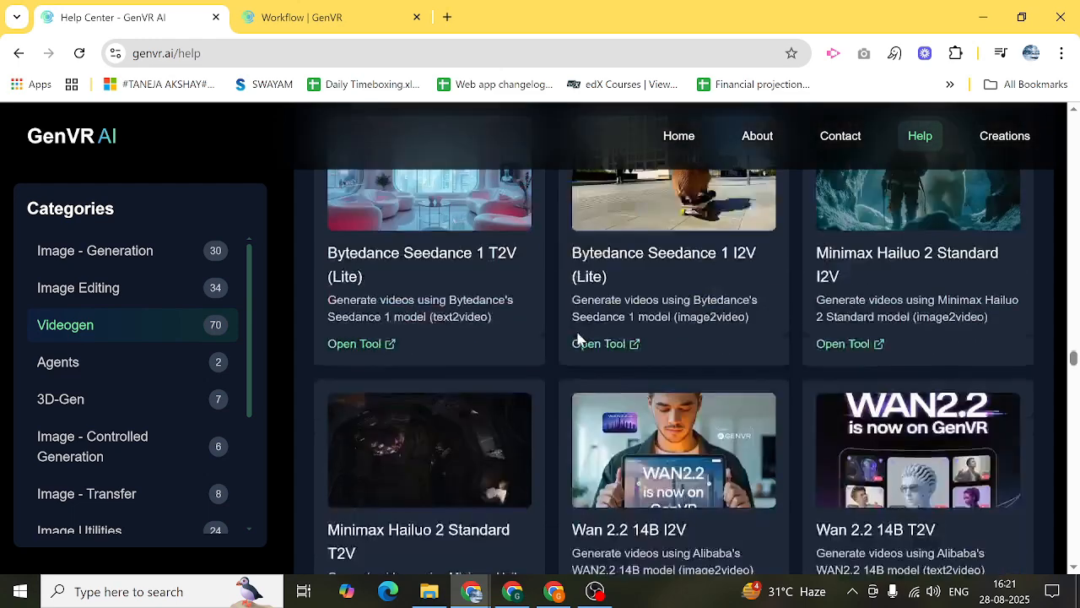
pyautogui.scroll(-1, 578, 337)
pyautogui.scroll(-4, 649, 351)
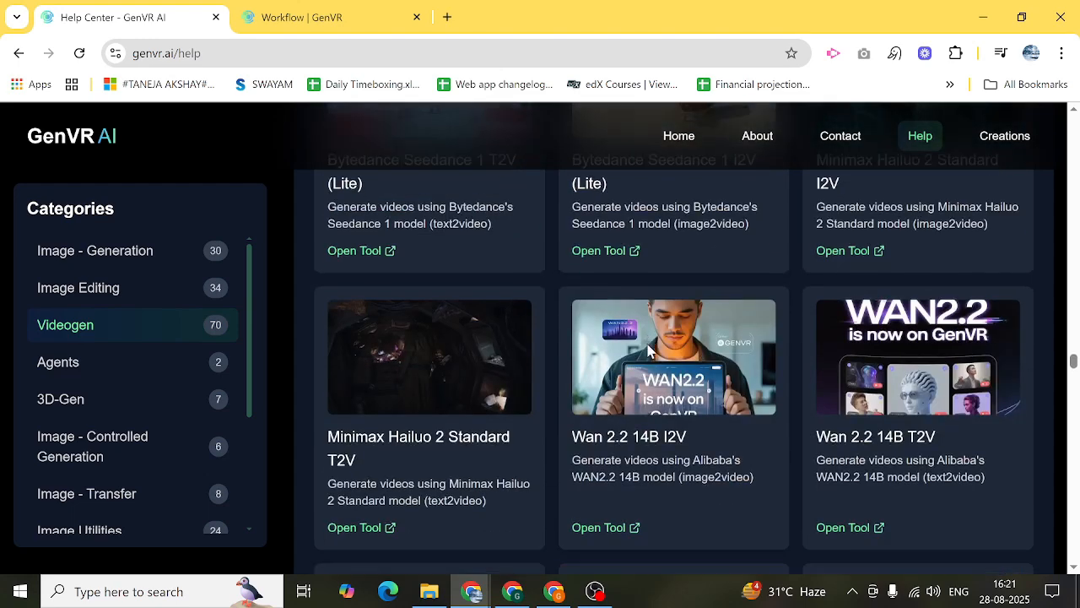
# Continue through the Videogen models, examining the entries from Kling 2.1 Master I2V through Luma Ray 2 T2V
pyautogui.scroll(-2, 648, 351)
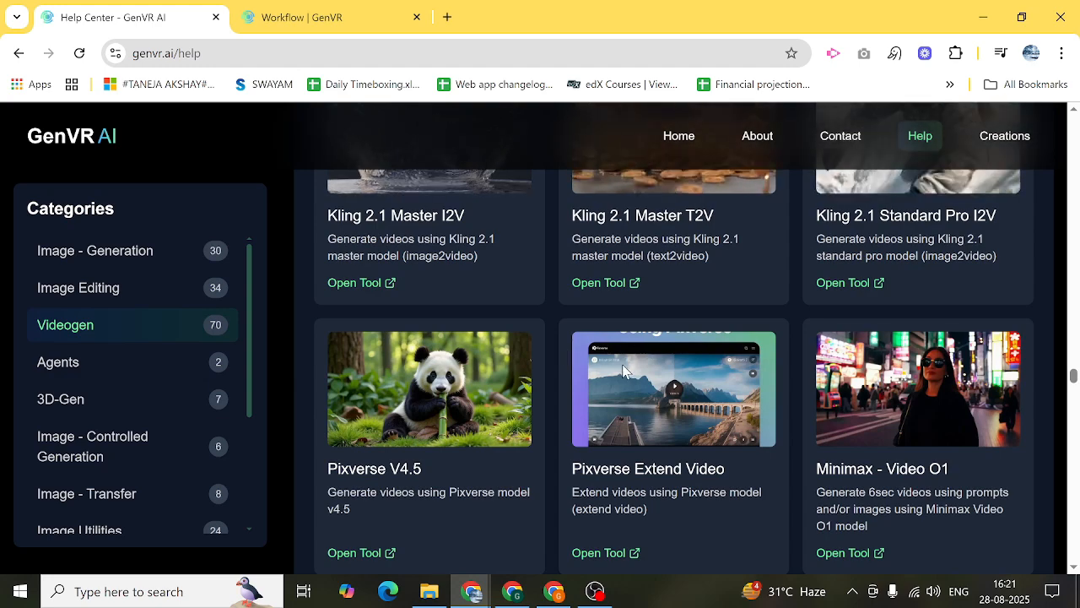
pyautogui.scroll(-3, 622, 363)
pyautogui.scroll(-2, 622, 370)
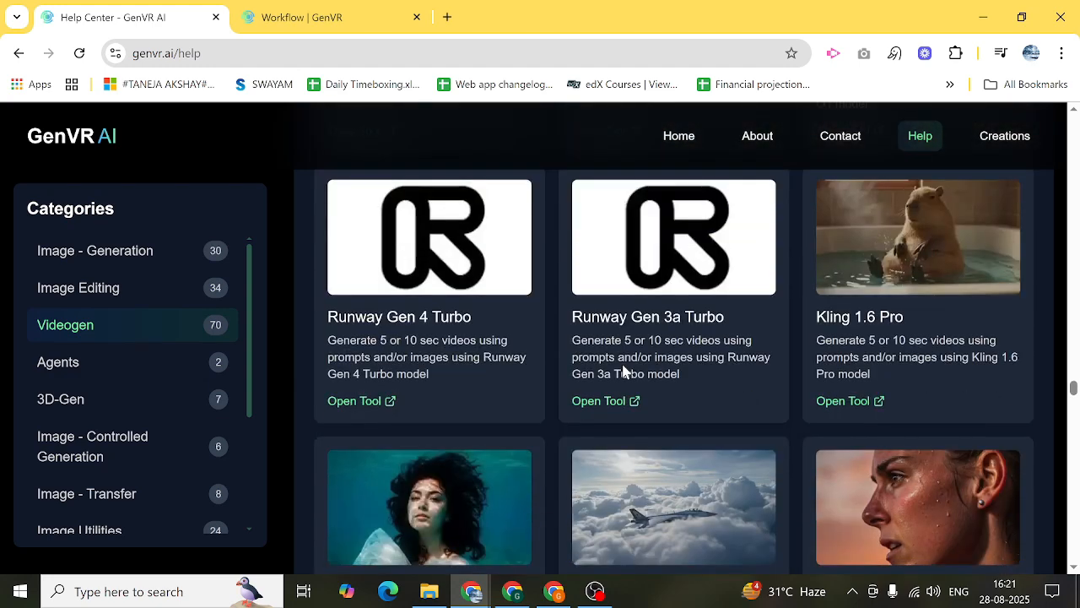
pyautogui.scroll(-2, 622, 371)
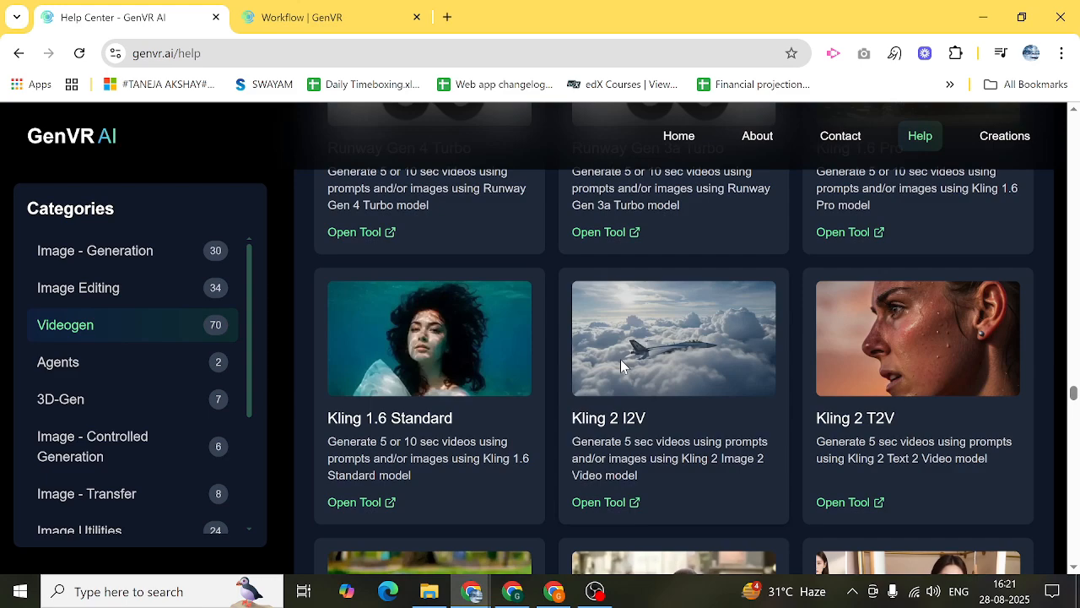
pyautogui.scroll(-3, 620, 365)
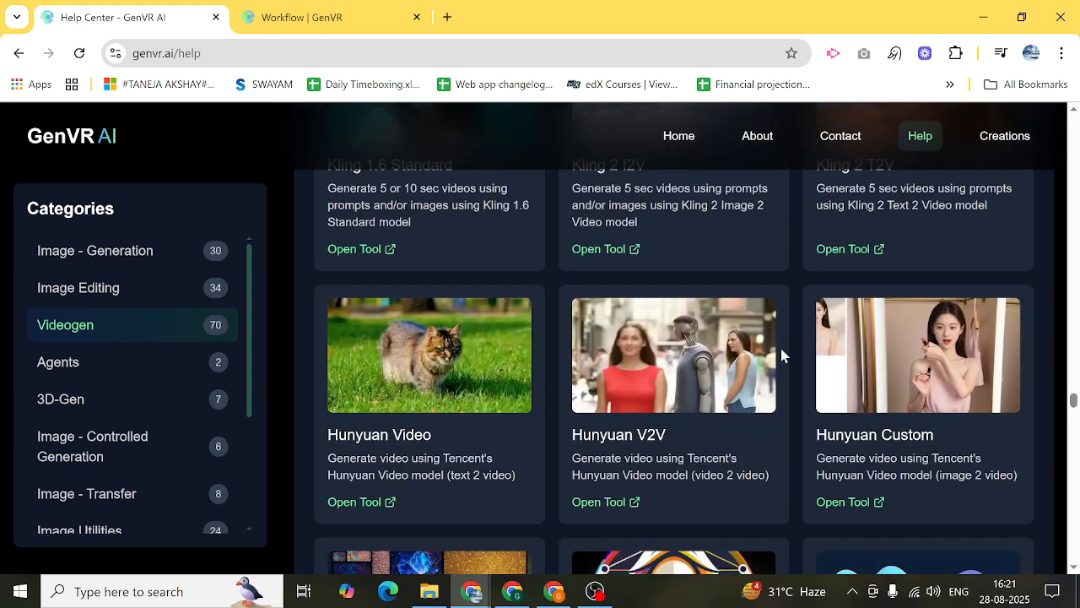
pyautogui.scroll(-4, 781, 348)
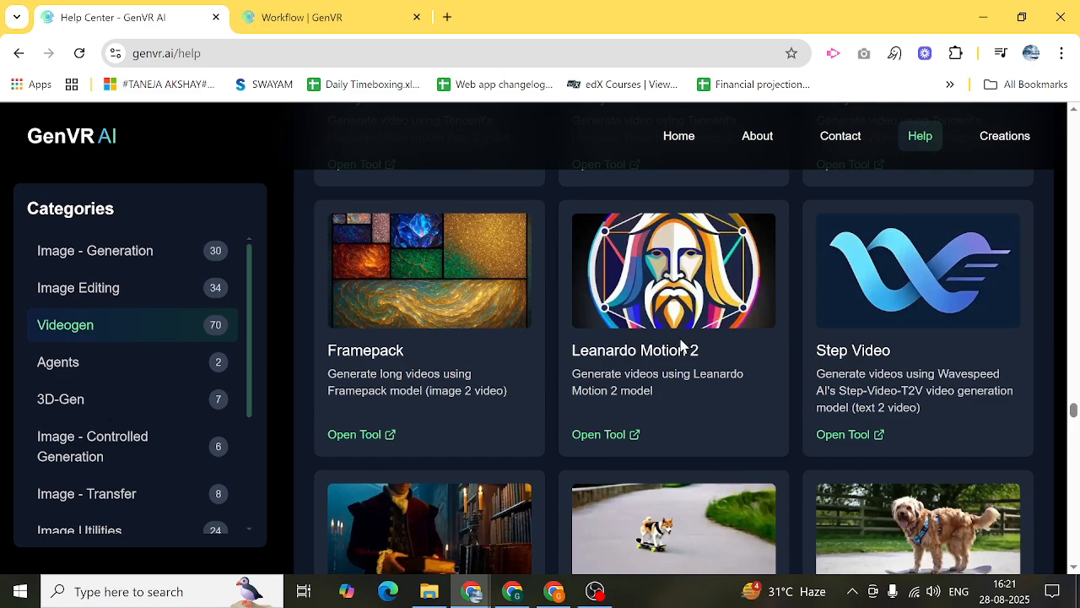
pyautogui.scroll(-3, 682, 346)
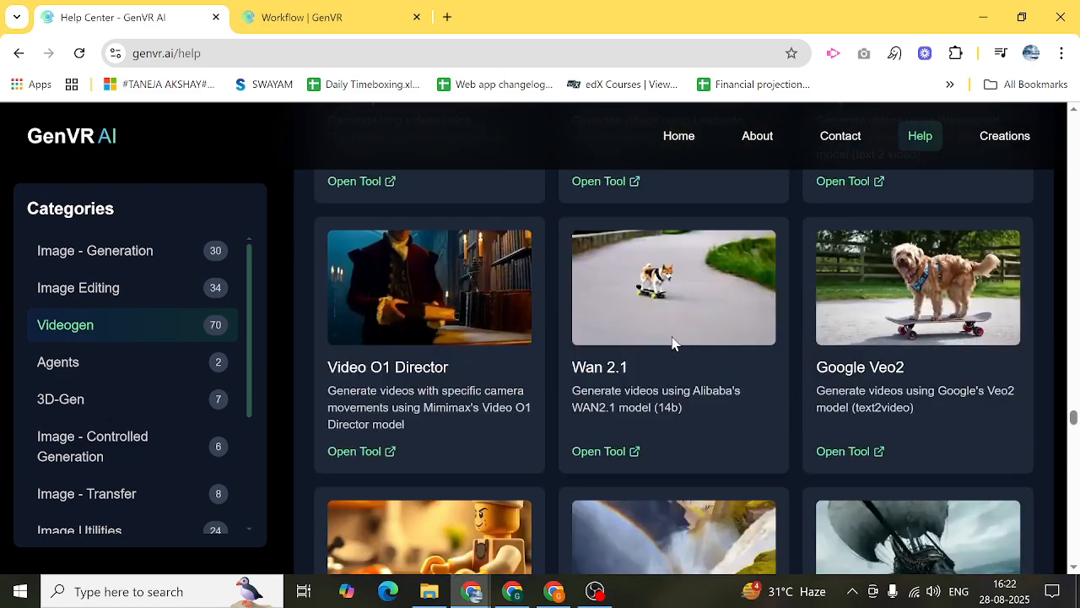
pyautogui.scroll(3, 672, 342)
pyautogui.scroll(-5, 673, 342)
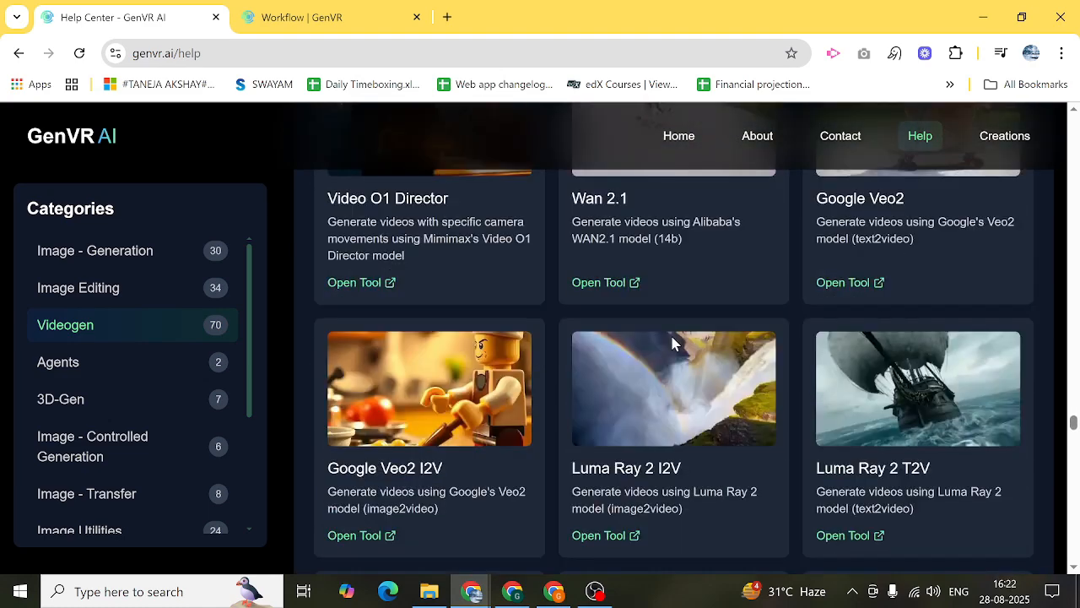
# Review the remaining Videogen models in the Help Center, from Luma Ray 2 Flash T2V through Vace 14B
pyautogui.scroll(-2, 672, 342)
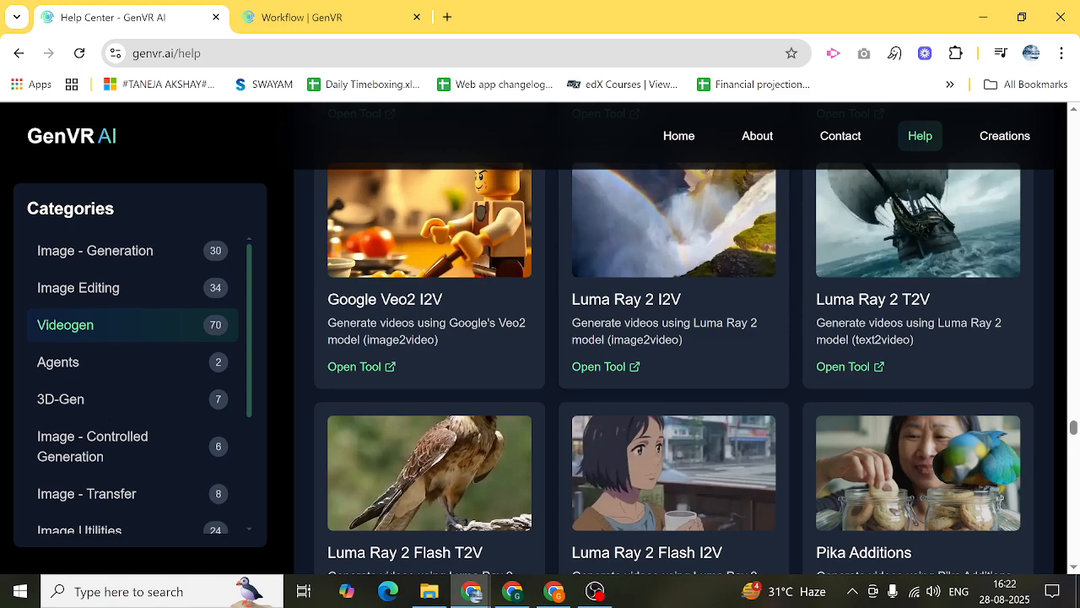
pyautogui.scroll(-3, 673, 342)
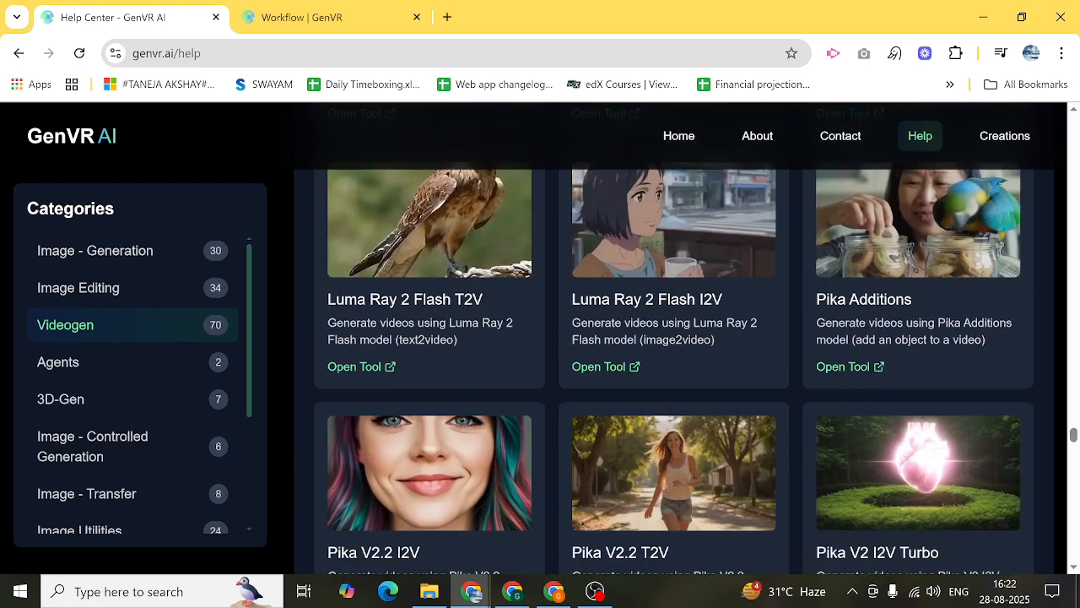
pyautogui.scroll(-5, 674, 343)
pyautogui.scroll(-4, 673, 342)
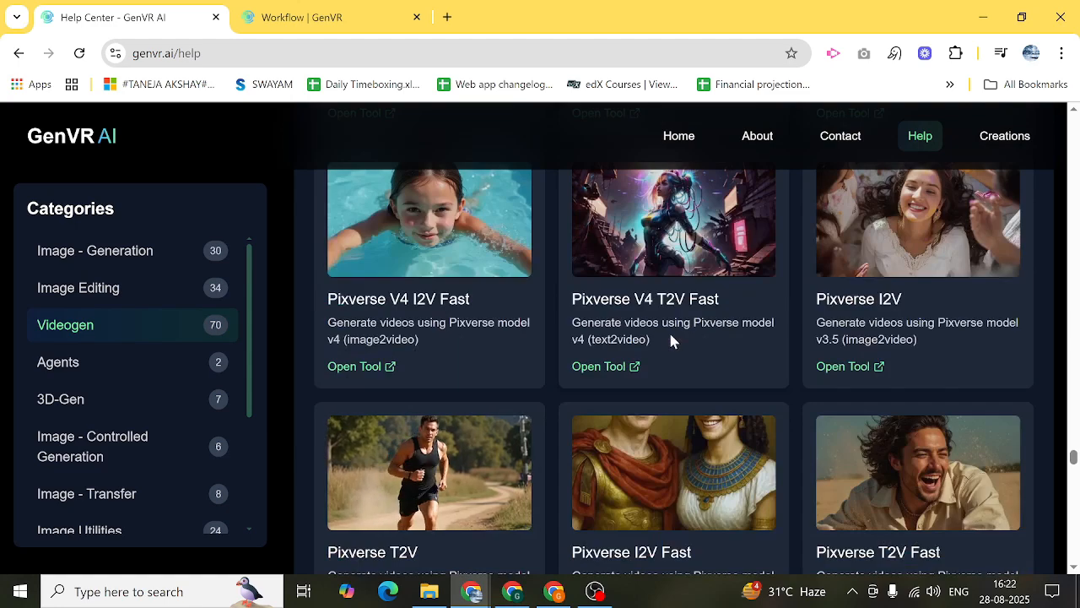
pyautogui.scroll(-5, 671, 340)
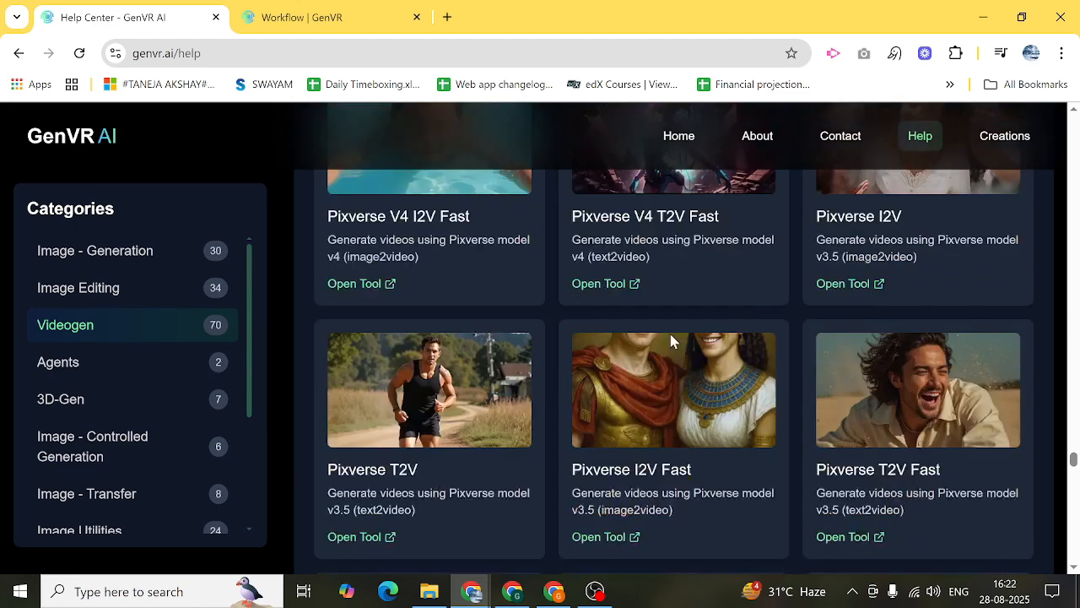
pyautogui.scroll(-6, 670, 340)
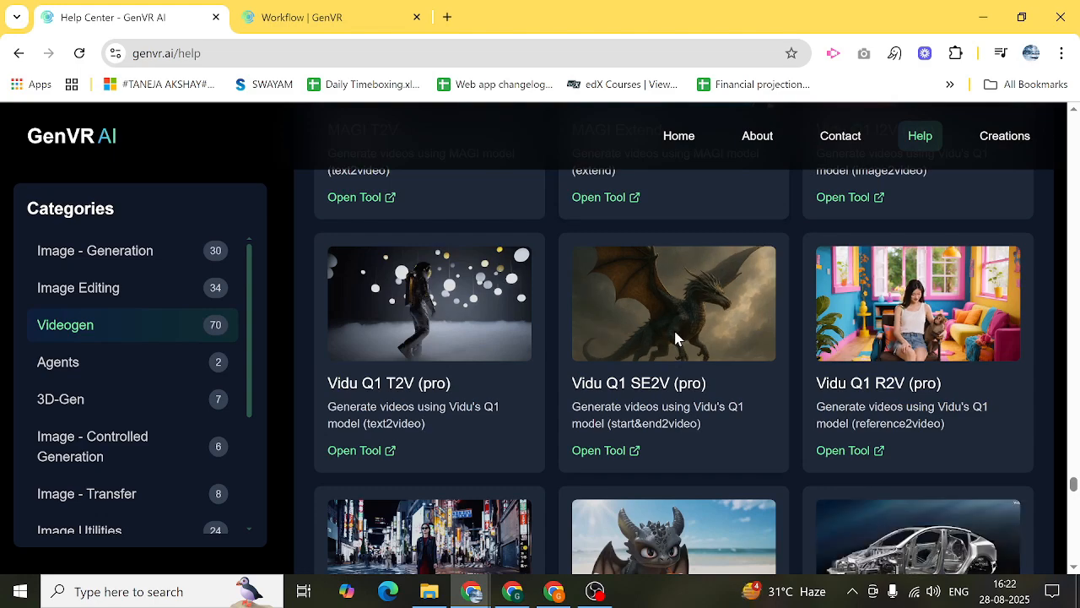
pyautogui.scroll(-3, 505, 336)
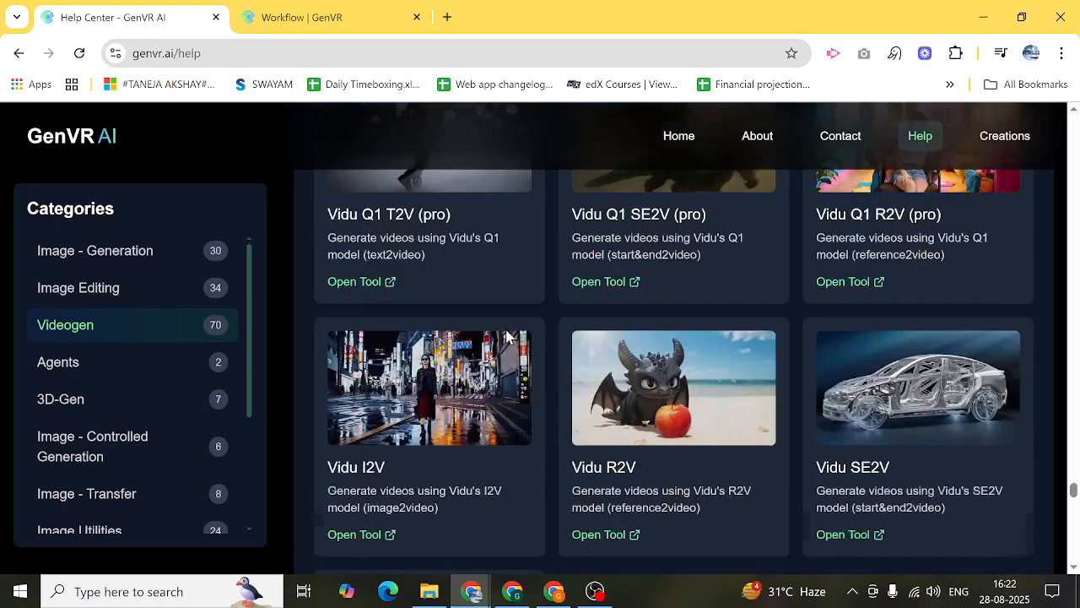
pyautogui.scroll(-2, 606, 319)
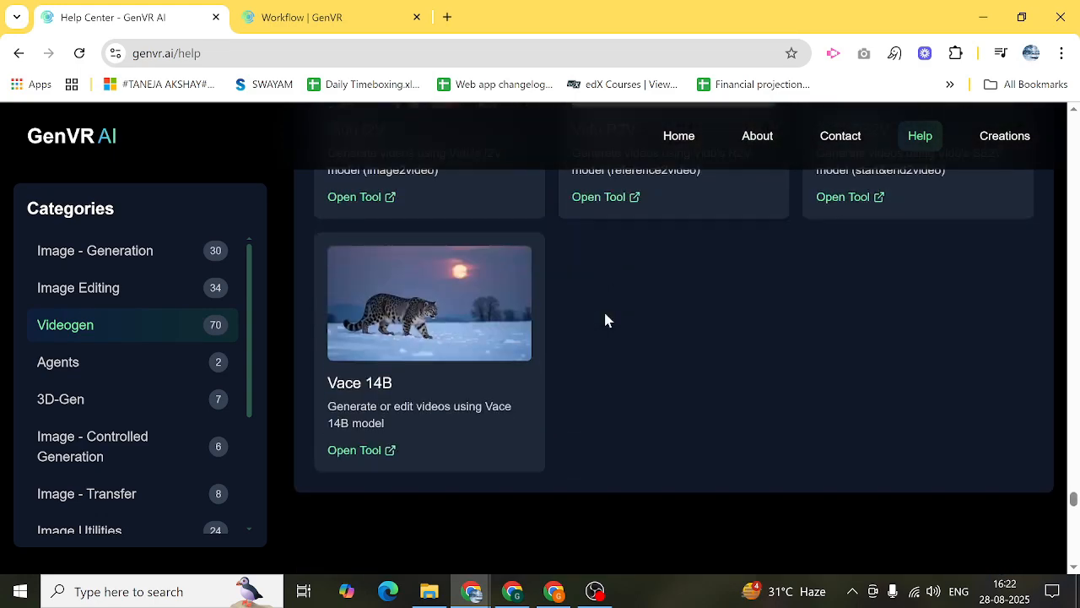
pyautogui.scroll(15, 605, 319)
pyautogui.scroll(7, 605, 319)
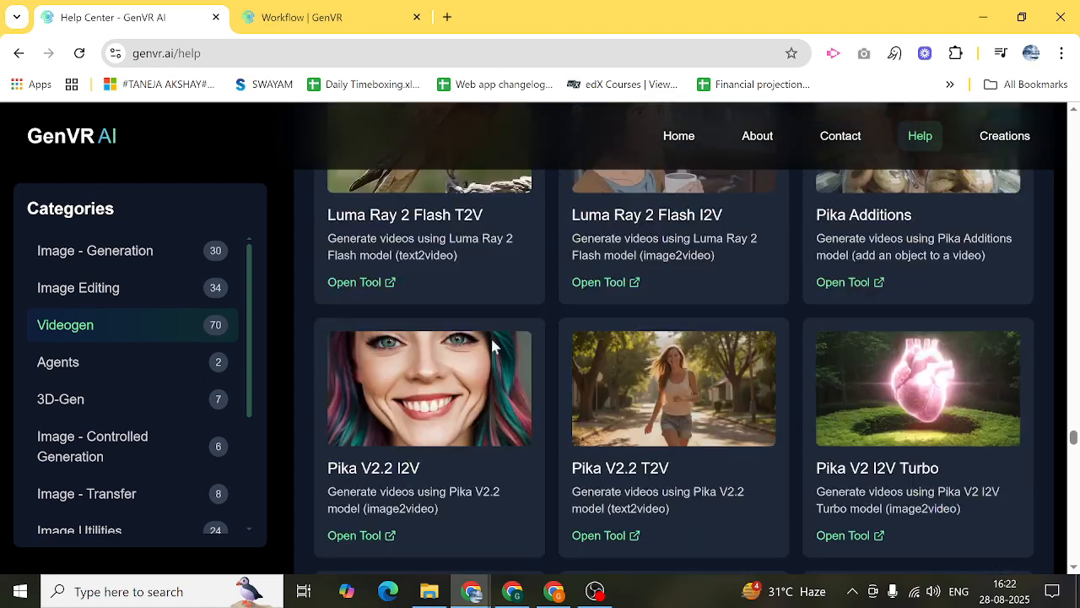
# Jump to the 3D-Gen category and examine its use cases and tools, from Hunyuan 2.1 - 3D through Tripo 3D 2.5
pyautogui.click(178, 395)
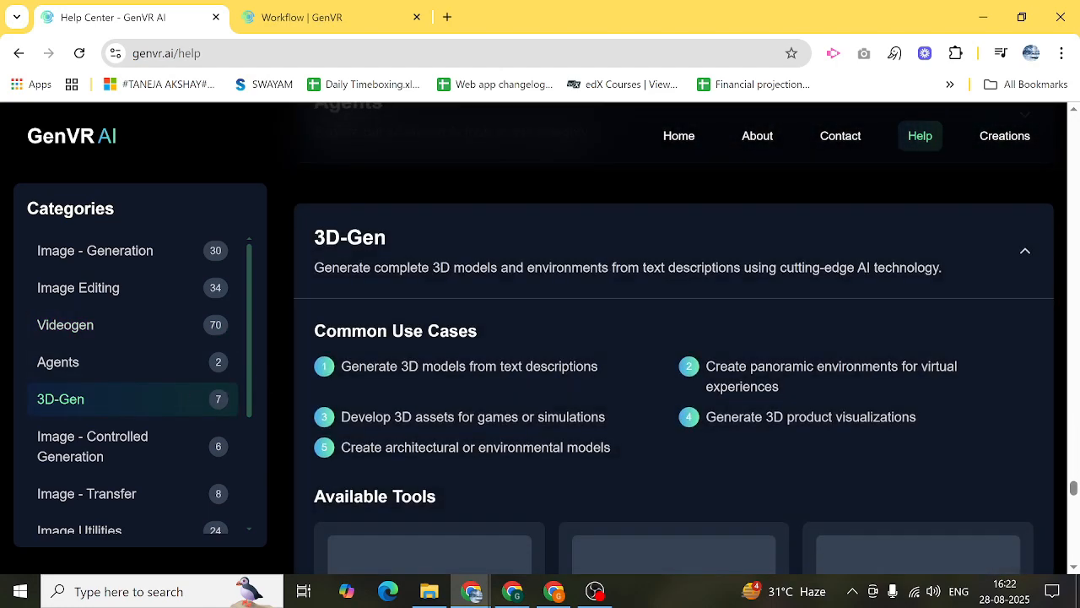
pyautogui.scroll(-4, 535, 349)
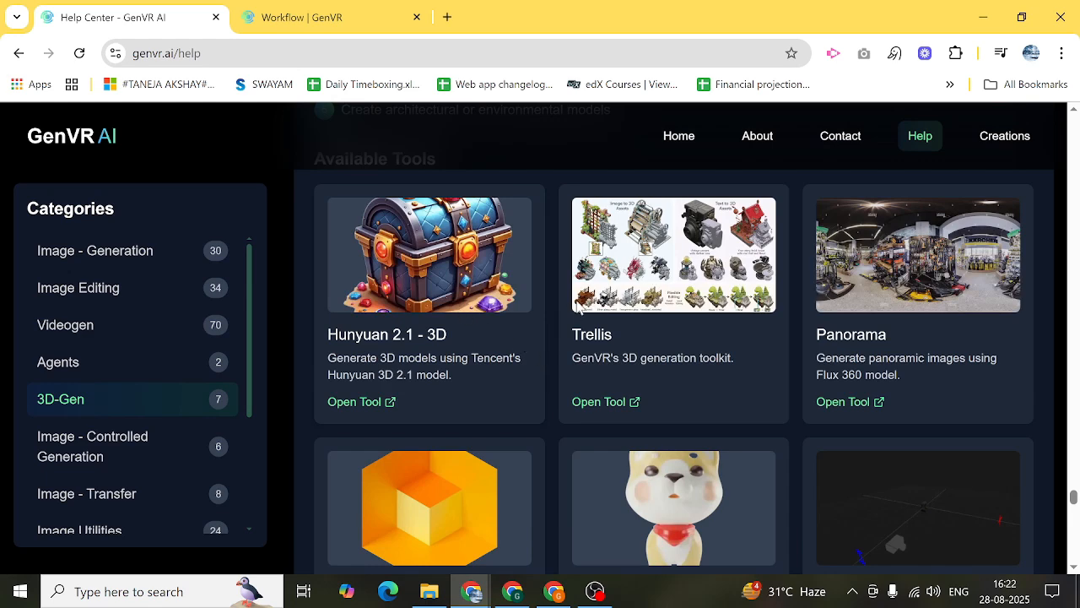
pyautogui.scroll(-2, 577, 305)
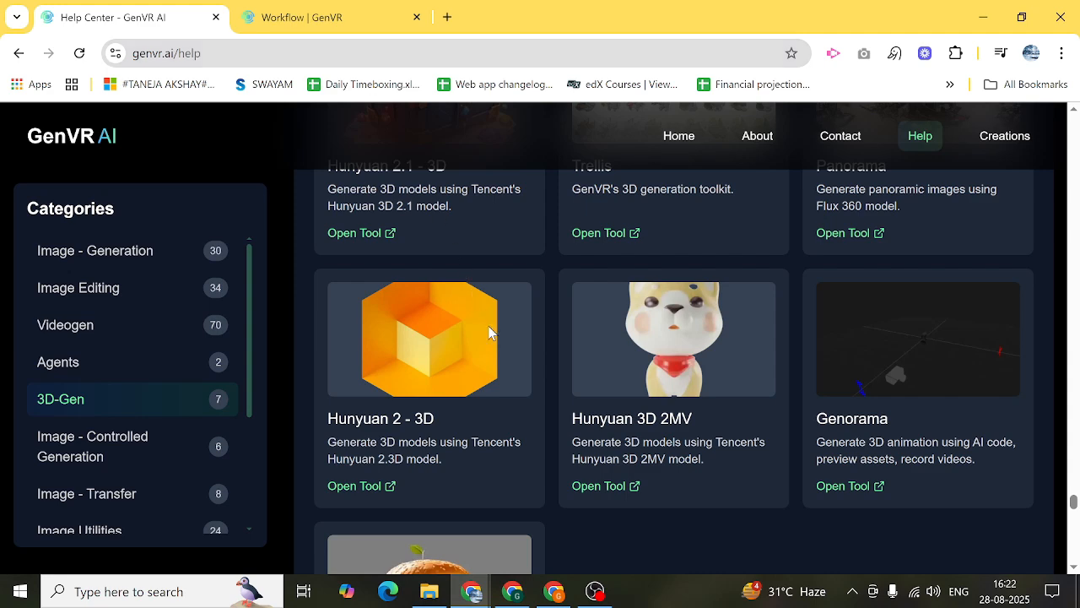
pyautogui.scroll(-3, 495, 350)
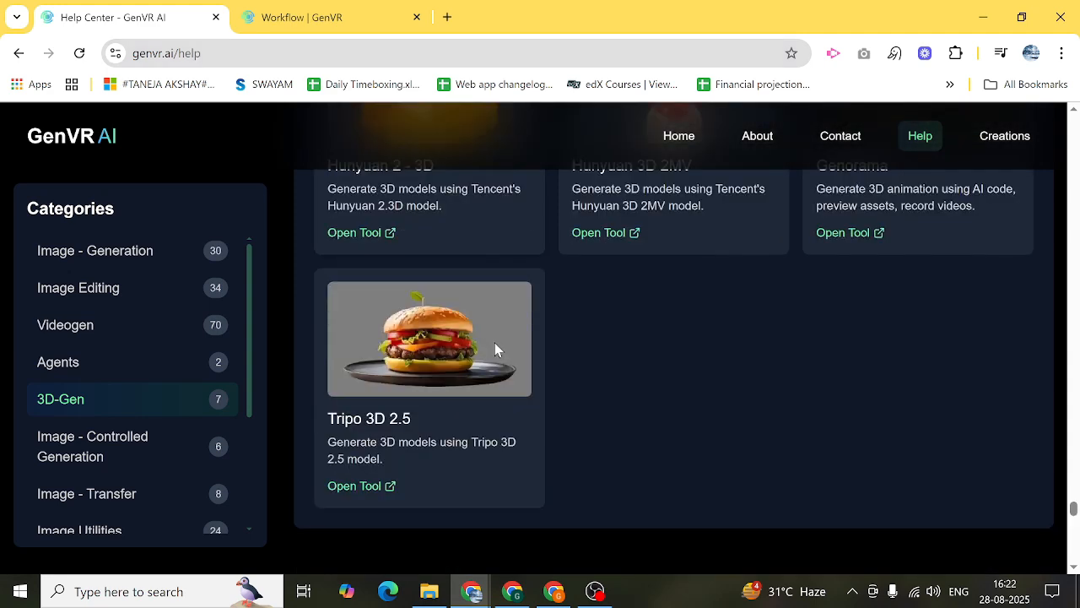
pyautogui.scroll(4, 475, 346)
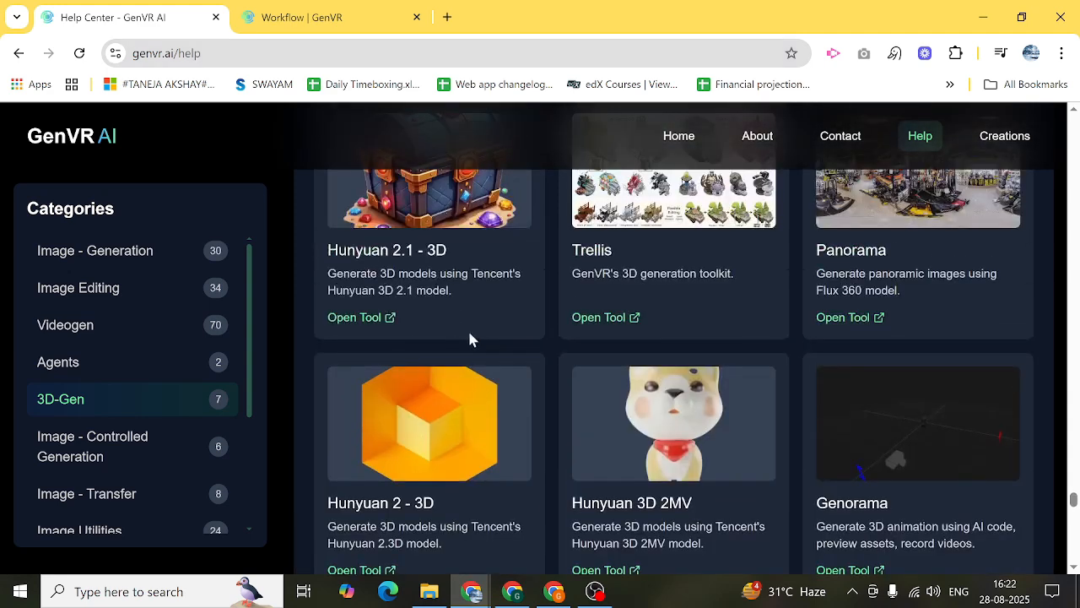
# Jump to the Image - Controlled Generation category and examine its tools, from Scribble 2 Img through Controlnet Preprocessors
pyautogui.click(145, 437)
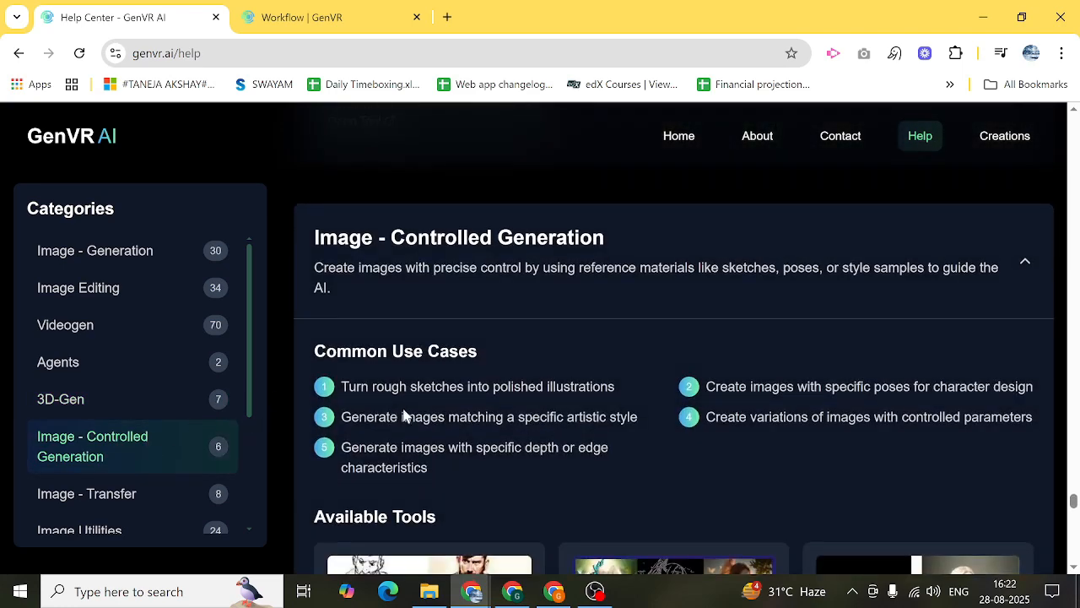
pyautogui.scroll(-4, 469, 412)
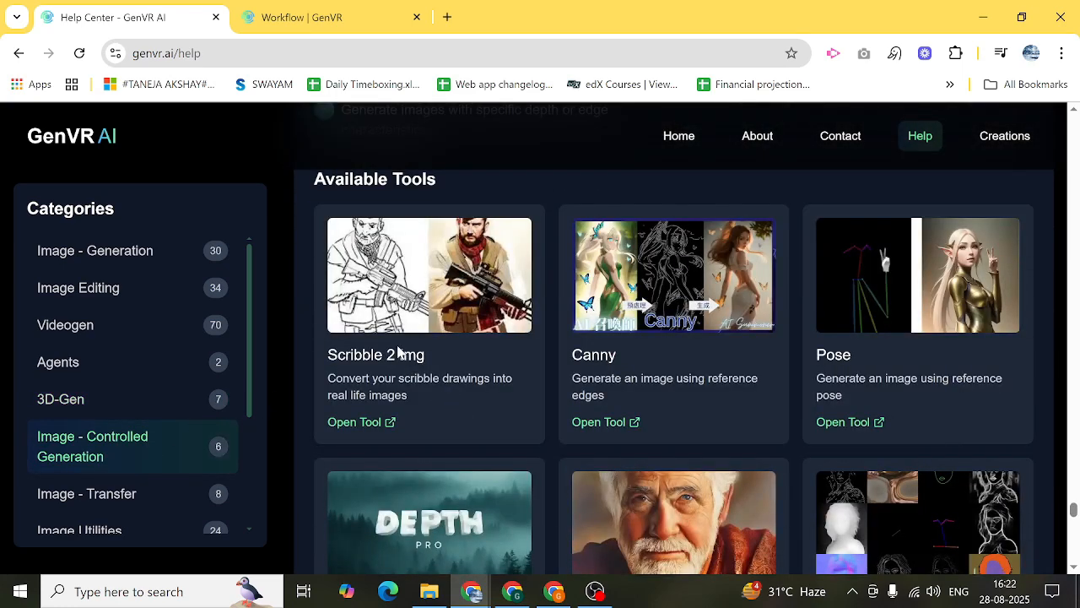
pyautogui.scroll(-3, 397, 352)
pyautogui.scroll(-1, 398, 353)
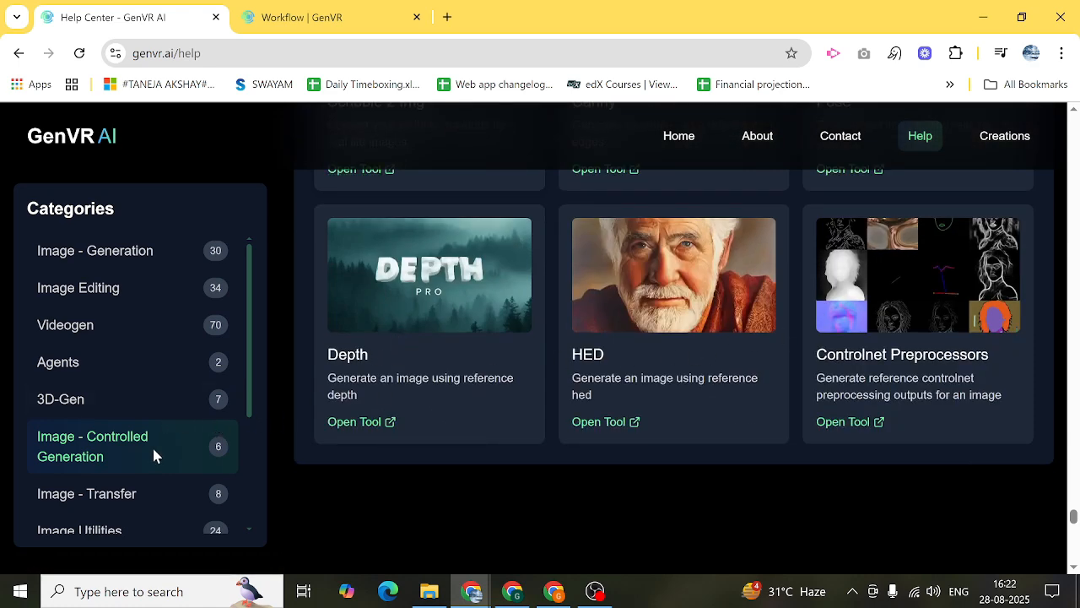
# Jump to the Image - Transfer category and examine its tools, from Face Transfer through Easel Fashion Photoshoot
pyautogui.scroll(-1, 150, 449)
pyautogui.click(109, 411)
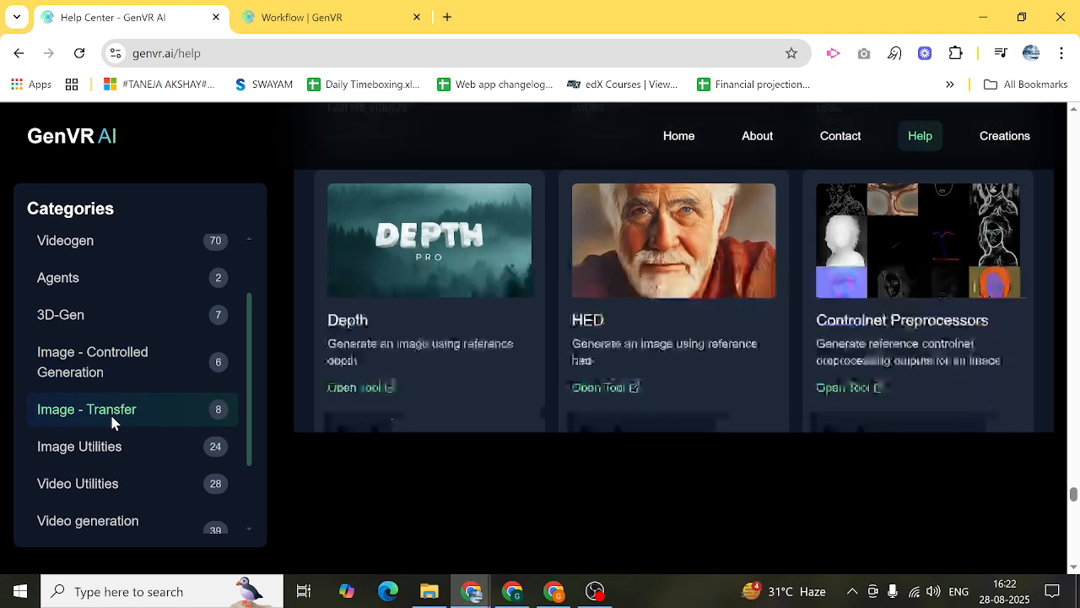
pyautogui.scroll(-3, 441, 406)
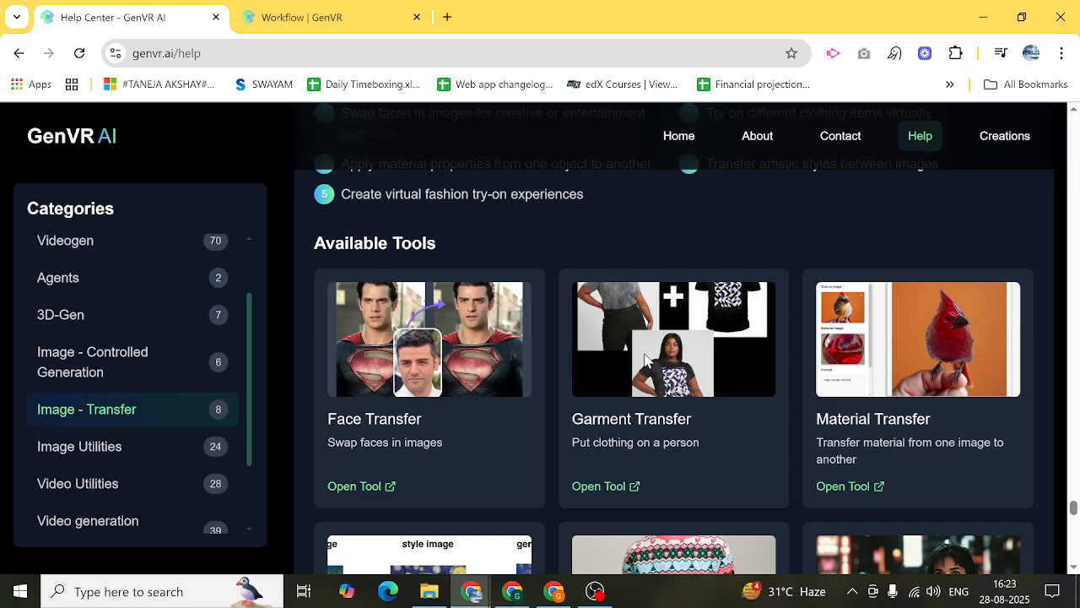
pyautogui.scroll(-3, 646, 358)
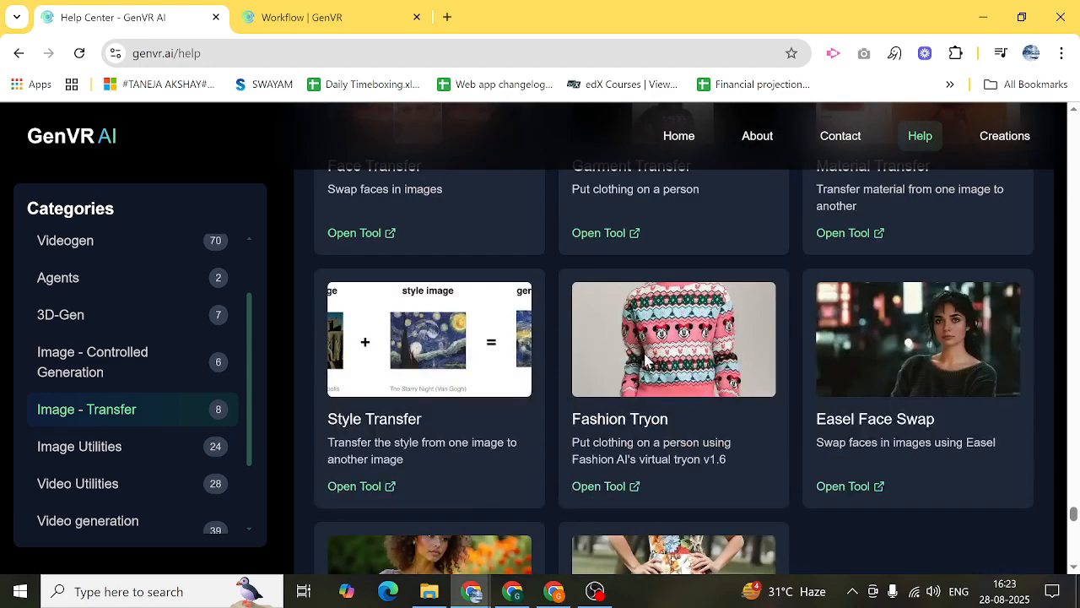
pyautogui.scroll(-3, 646, 359)
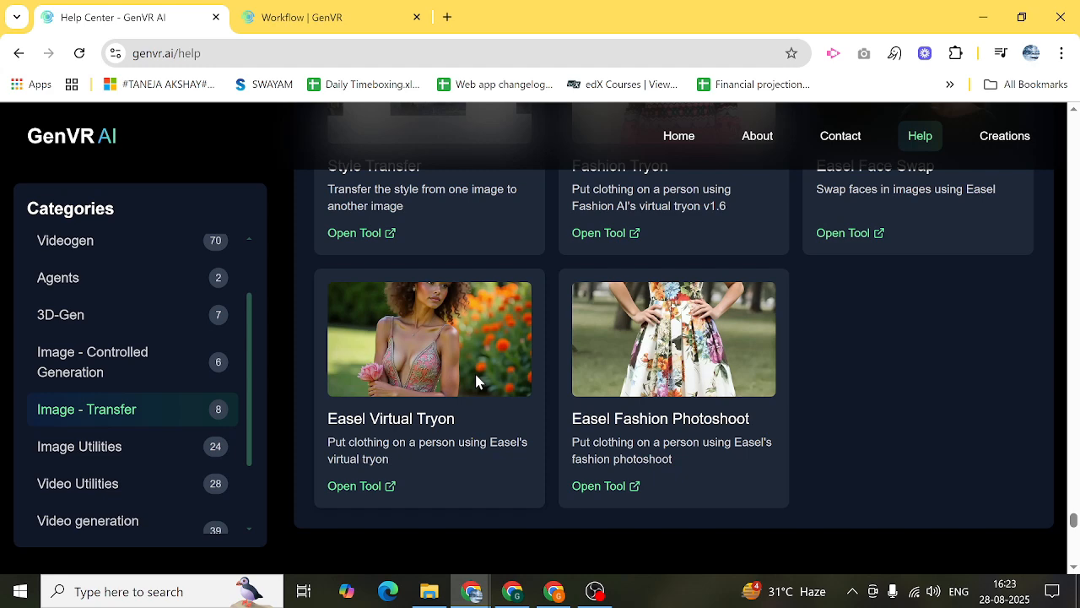
pyautogui.scroll(3, 622, 383)
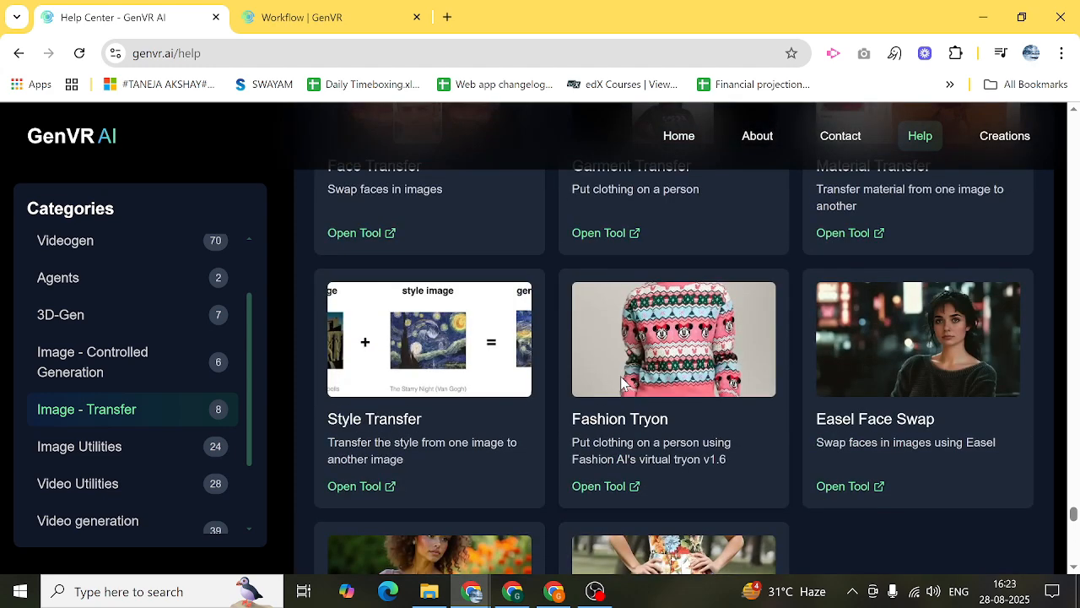
pyautogui.scroll(2, 540, 380)
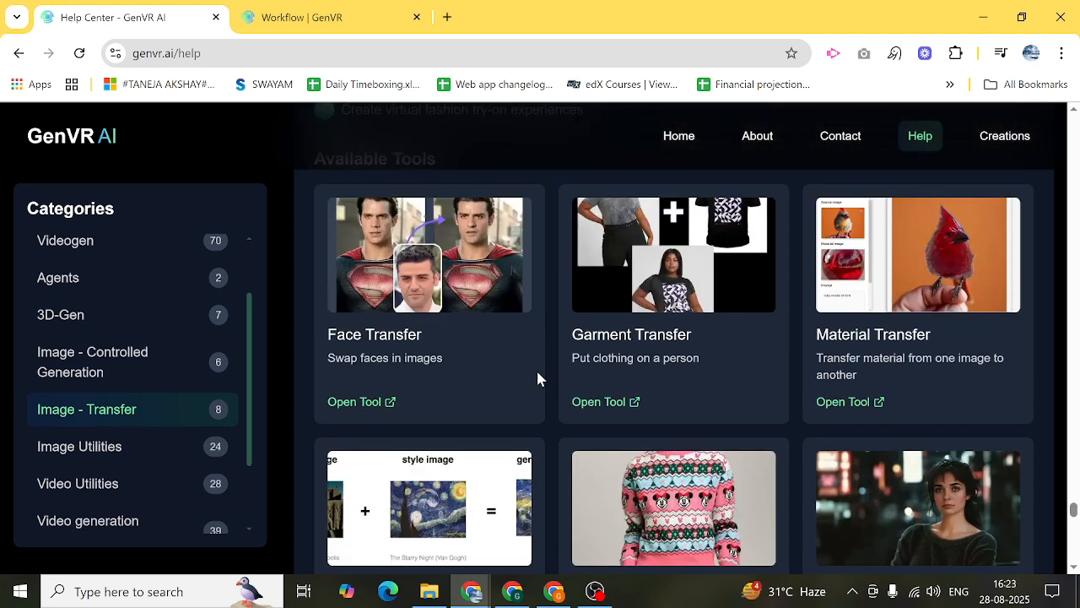
pyautogui.scroll(-3, 517, 378)
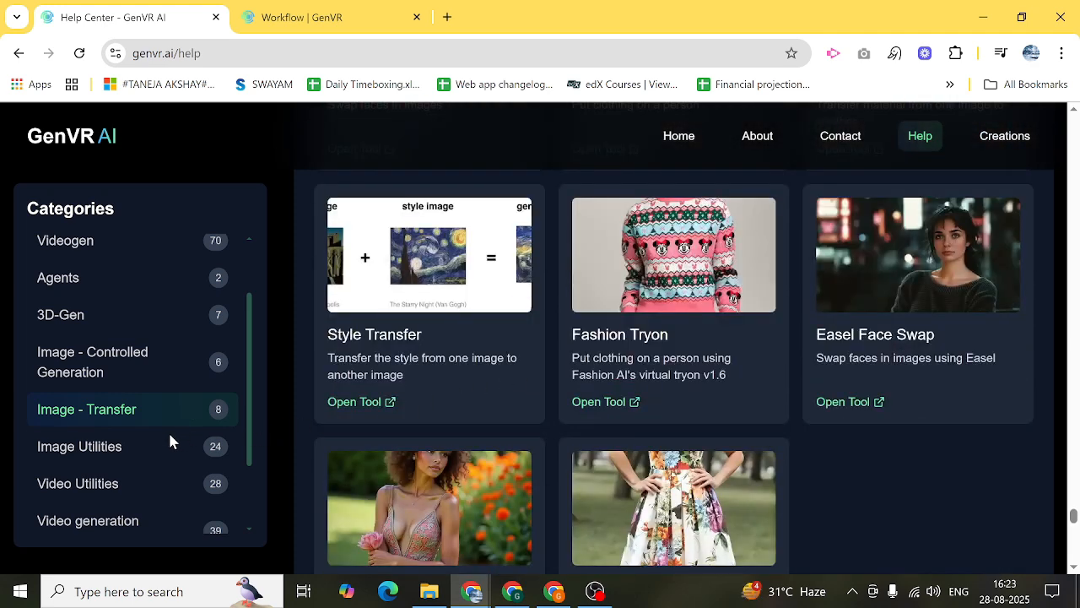
# Jump to the Image Utilities category and examine its use cases and tools, from Google Nano Banana through Bytedance SeedEdit 3
pyautogui.click(123, 446)
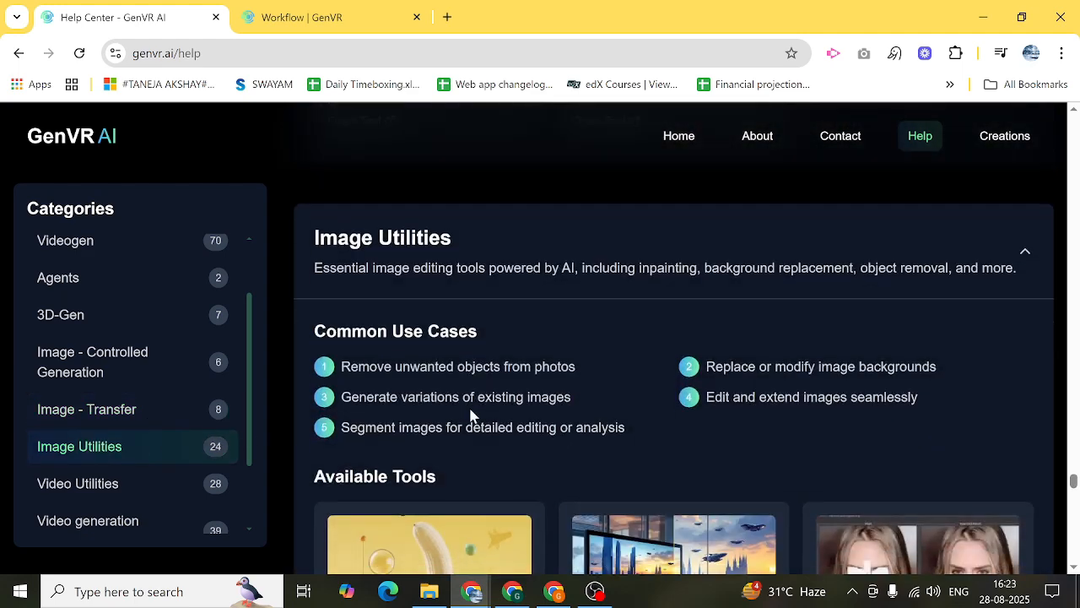
pyautogui.scroll(-3, 471, 415)
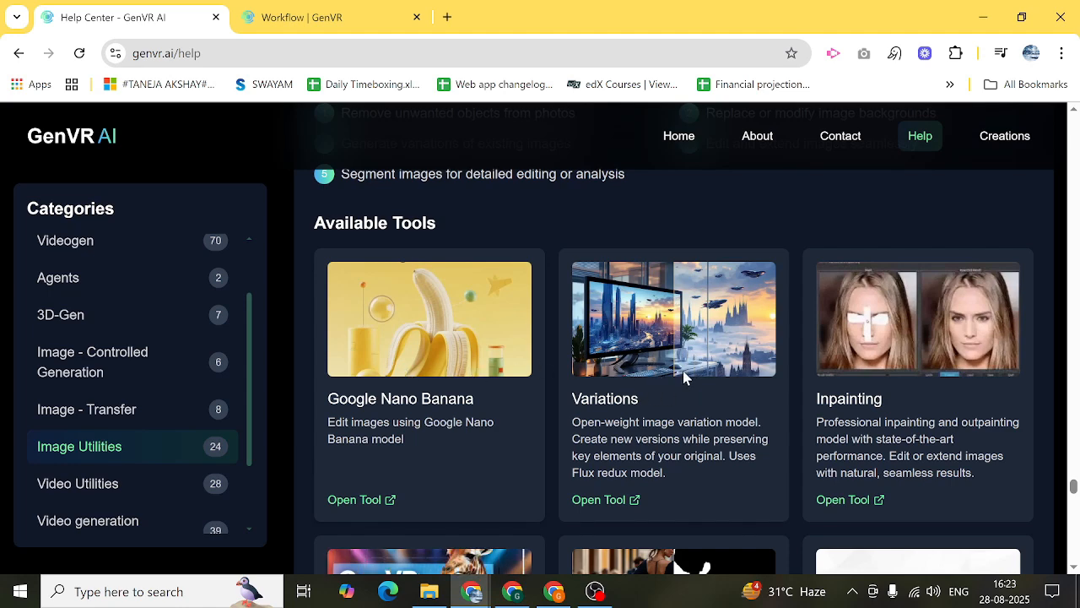
pyautogui.scroll(-3, 684, 376)
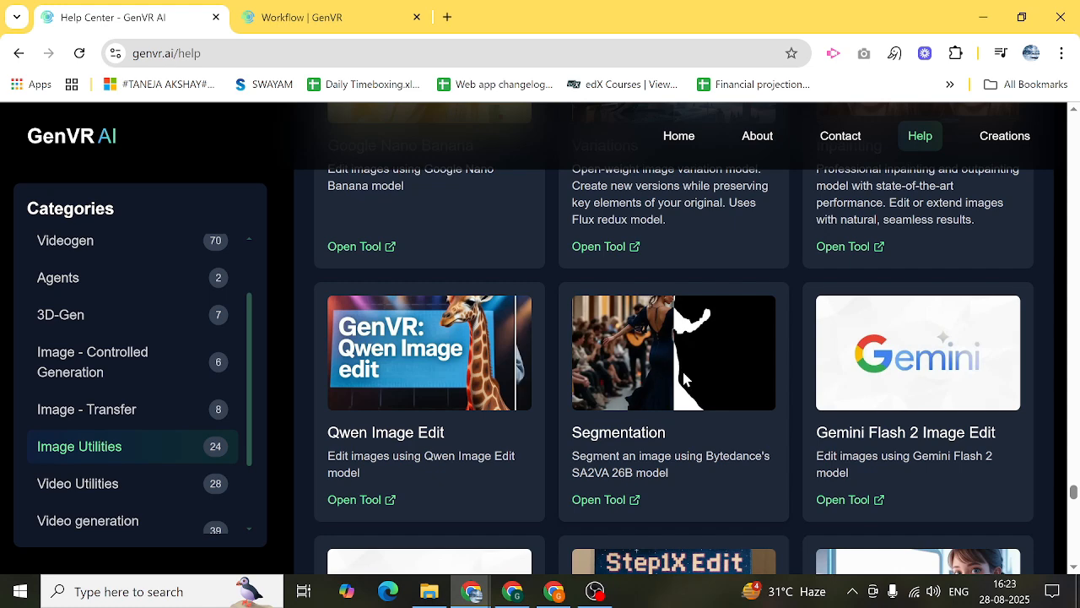
pyautogui.scroll(-2, 684, 379)
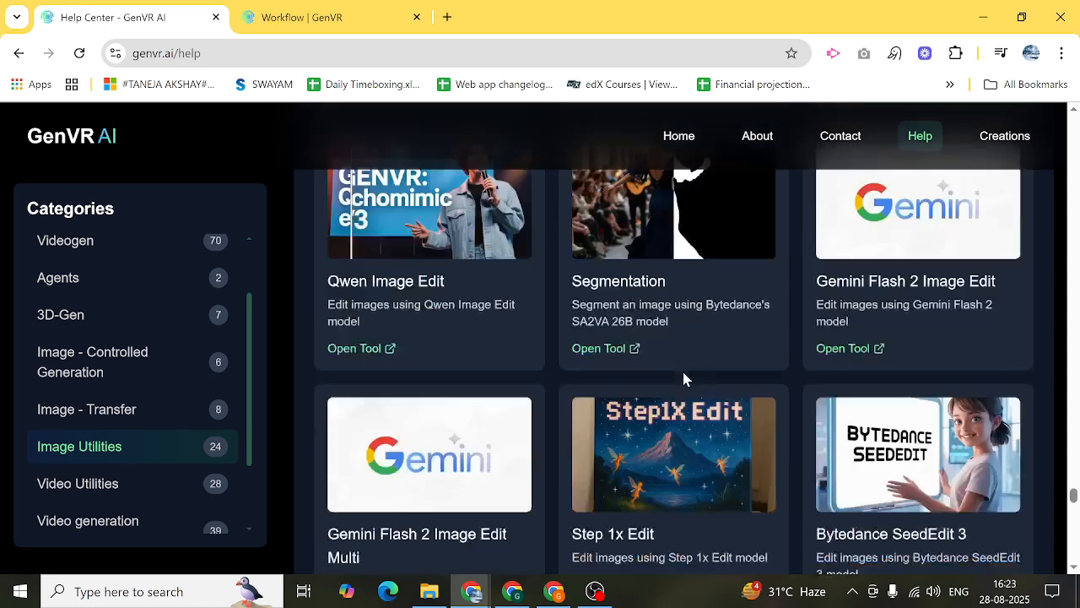
pyautogui.scroll(-1, 684, 379)
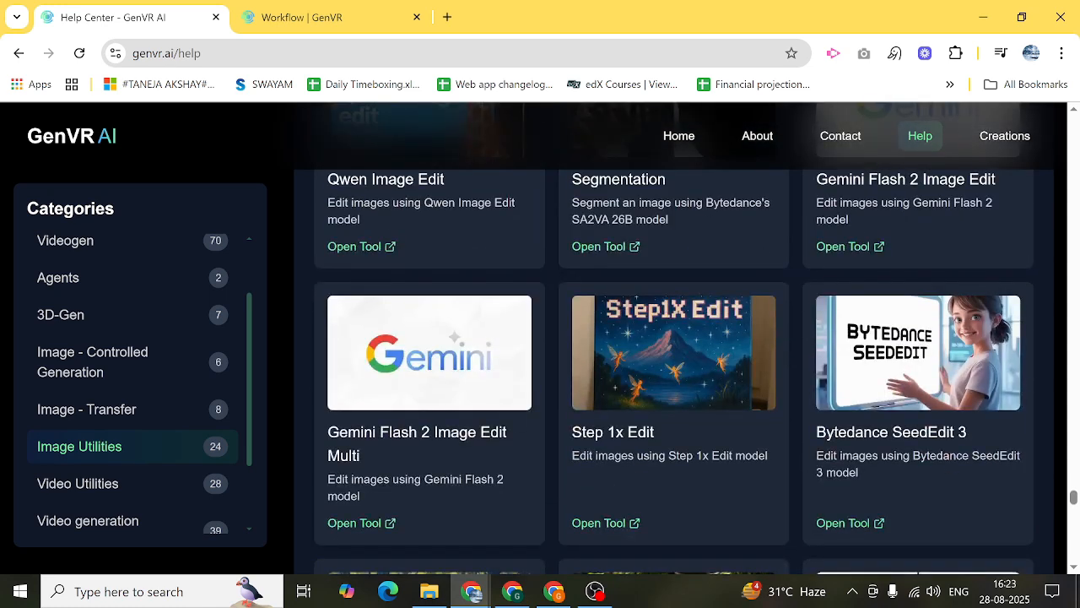
pyautogui.scroll(1, 476, 428)
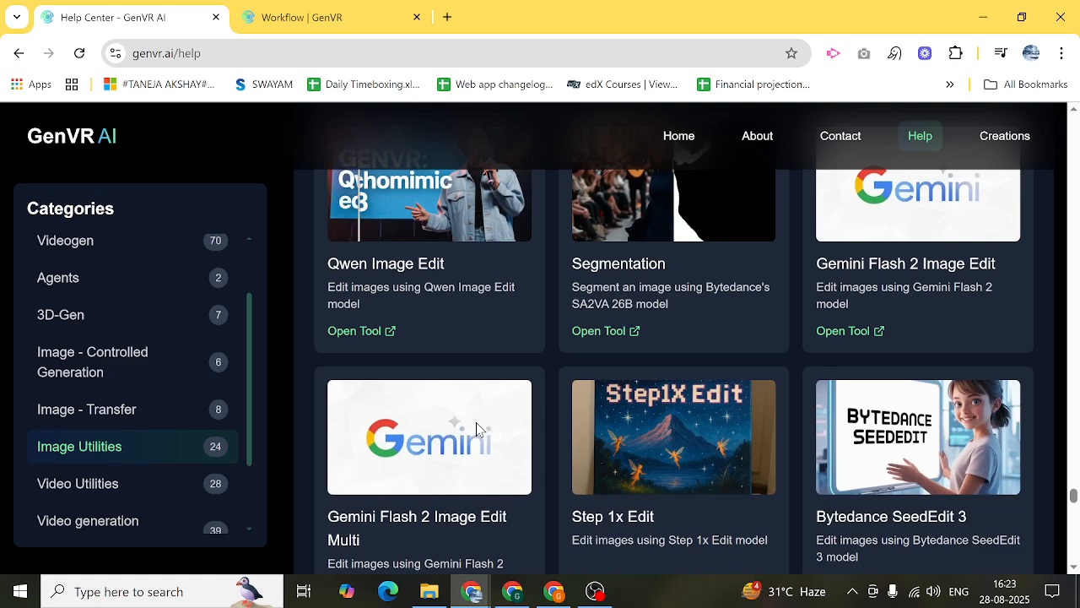
pyautogui.scroll(-2, 476, 428)
pyautogui.scroll(-1, 552, 391)
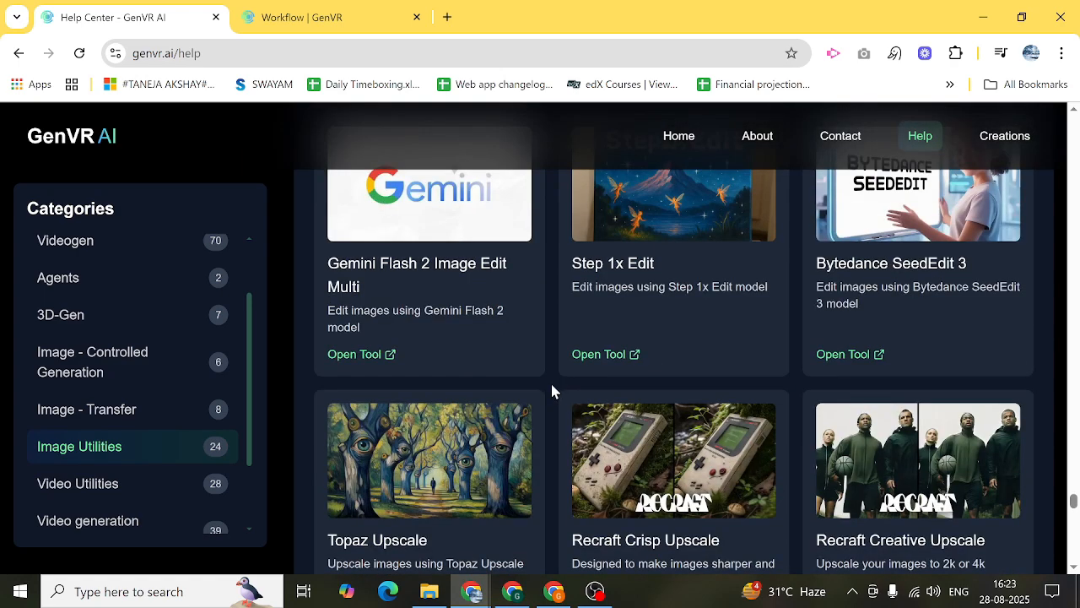
# Examine the remaining Image Utilities tools, from Topaz Upscale through Photopea
pyautogui.scroll(-2, 552, 391)
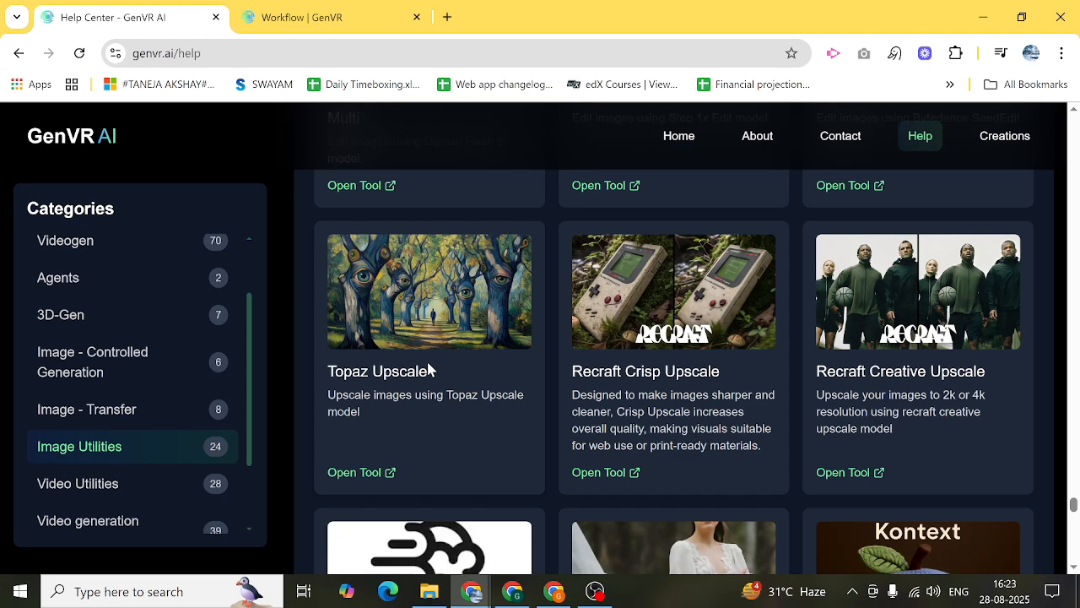
pyautogui.scroll(-3, 428, 369)
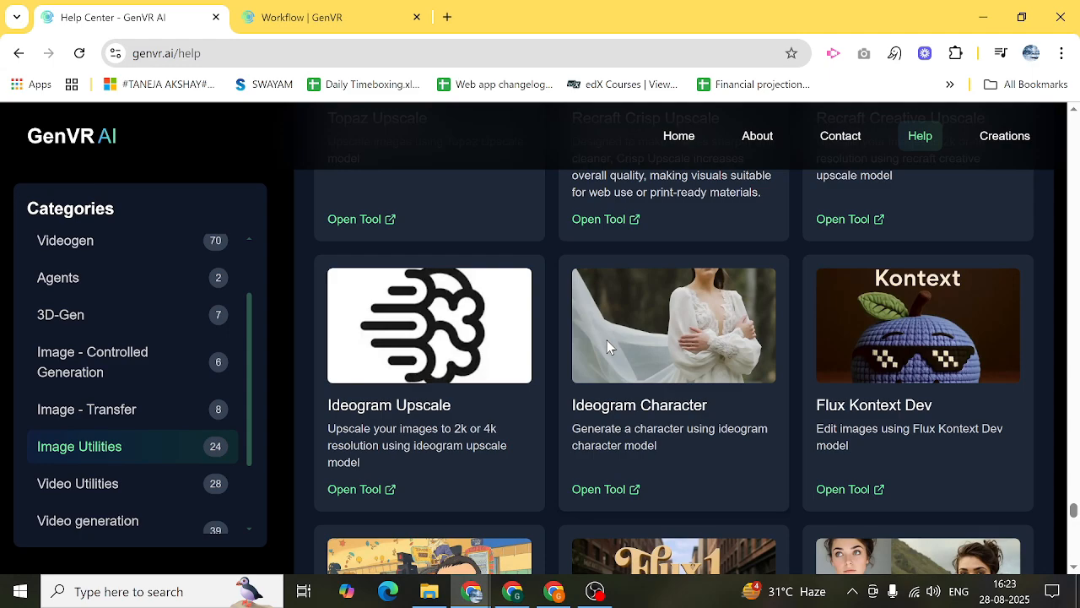
pyautogui.scroll(-2, 606, 341)
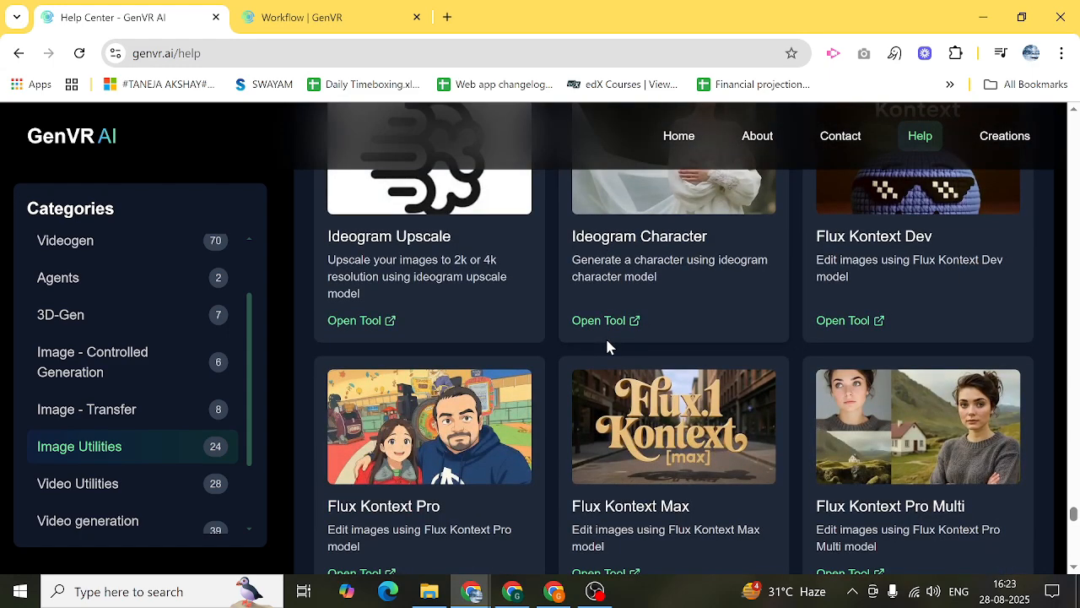
pyautogui.scroll(-3, 607, 346)
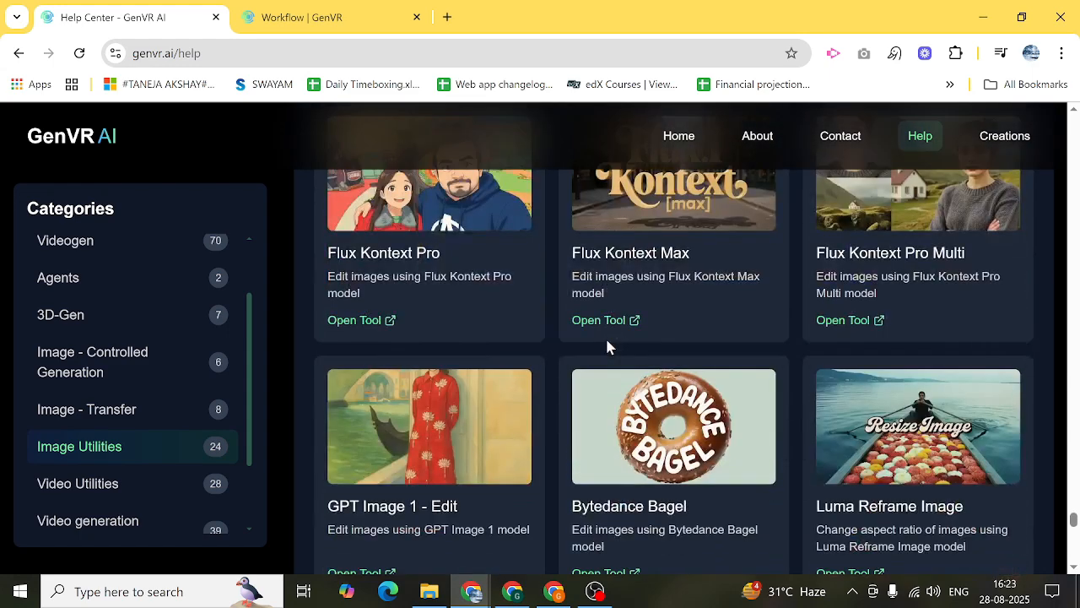
pyautogui.scroll(-2, 607, 346)
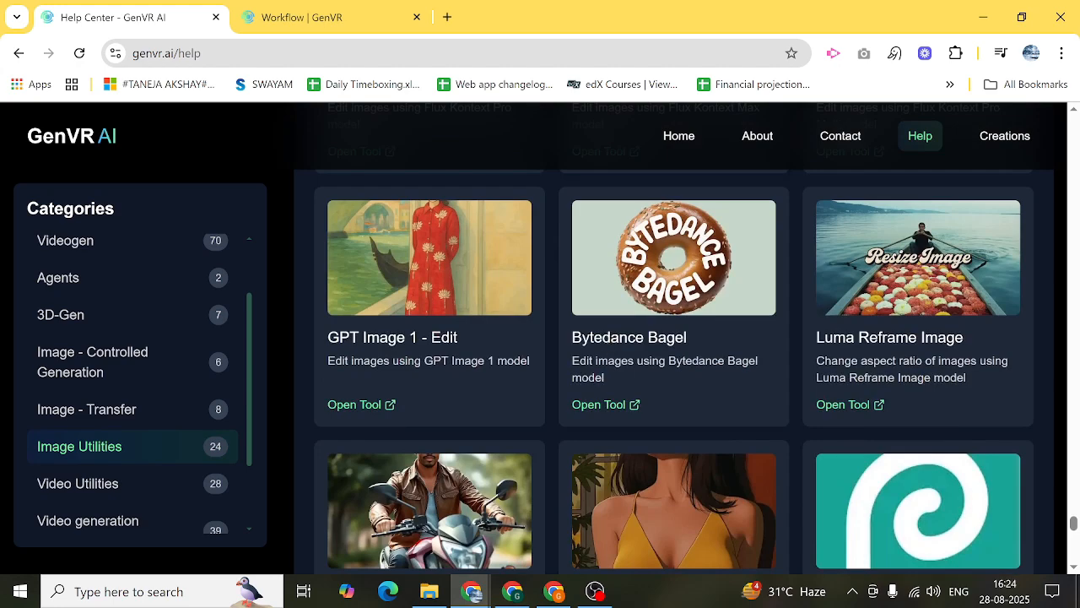
pyautogui.scroll(-3, 675, 338)
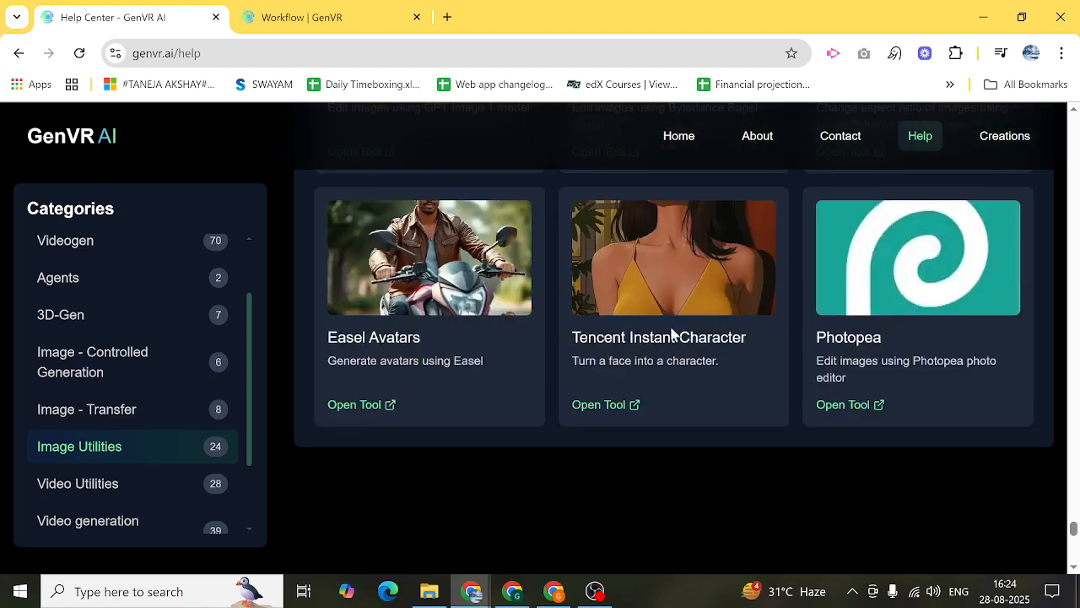
pyautogui.scroll(3, 675, 338)
pyautogui.scroll(-2, 861, 323)
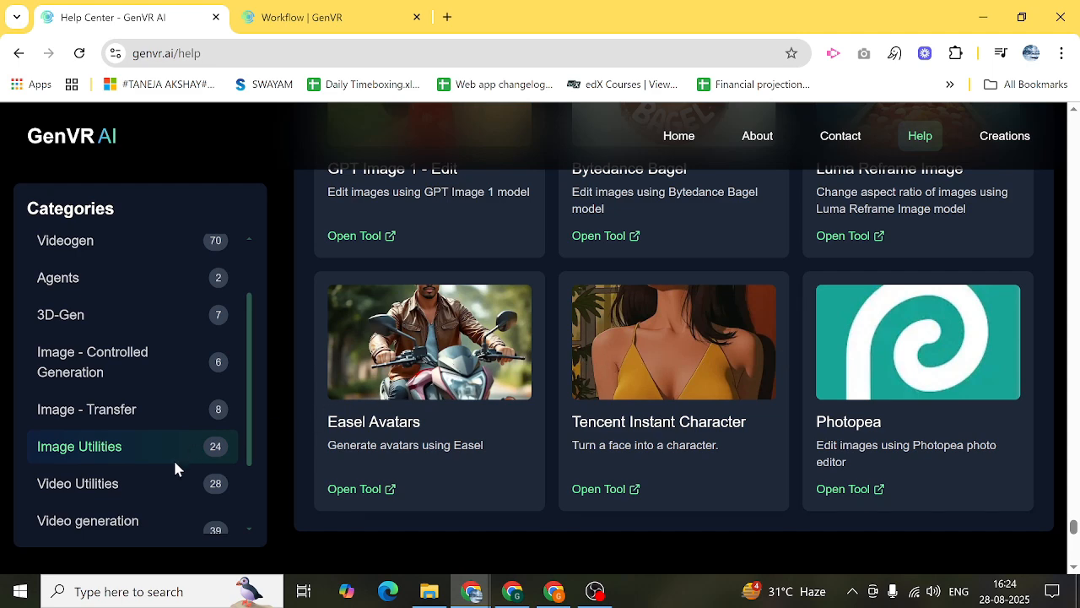
# Jump to the Video Utilities category and examine its use cases and tools, from Runway Aleph through Runway Act2
pyautogui.click(136, 485)
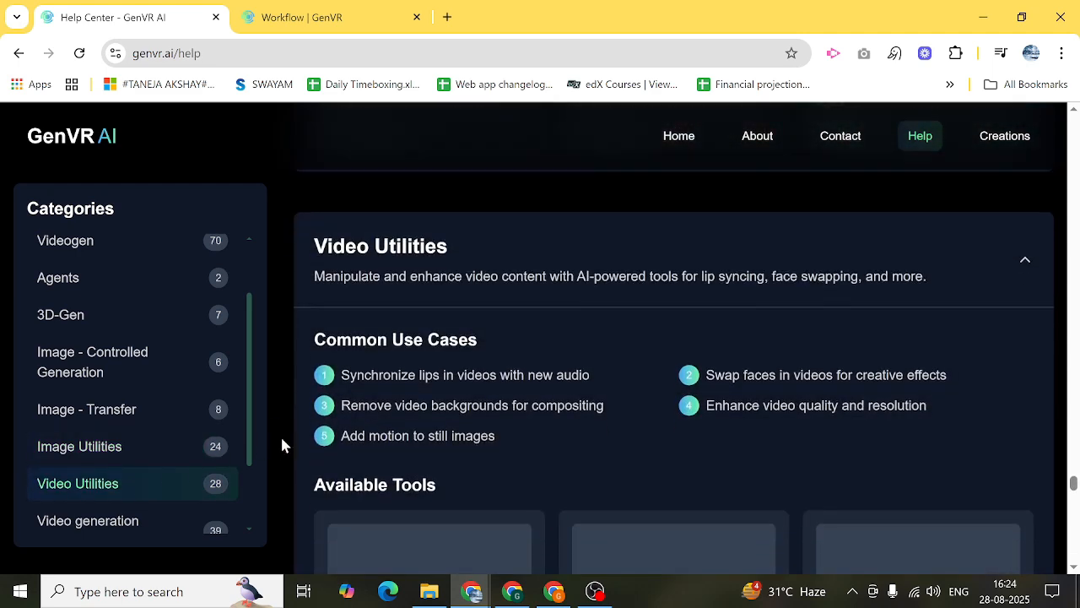
pyautogui.scroll(-3, 474, 390)
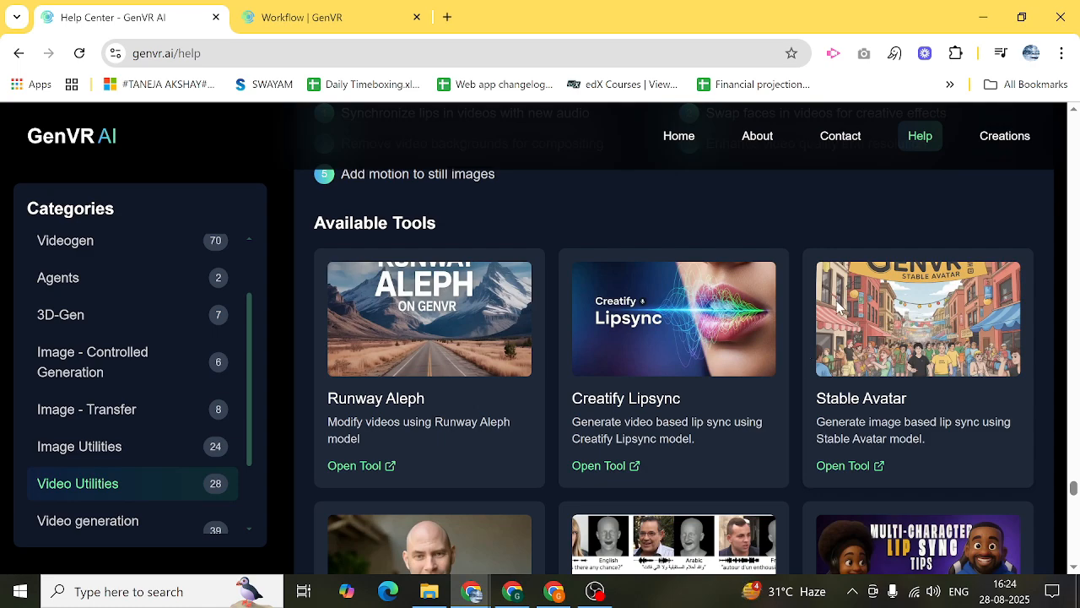
pyautogui.scroll(-3, 621, 346)
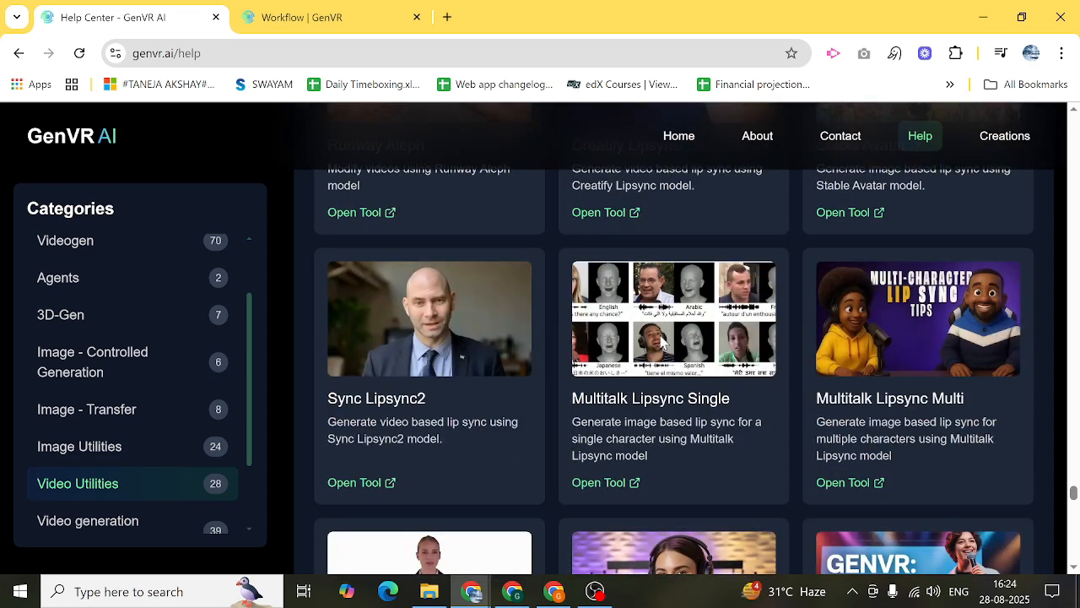
pyautogui.scroll(-3, 671, 346)
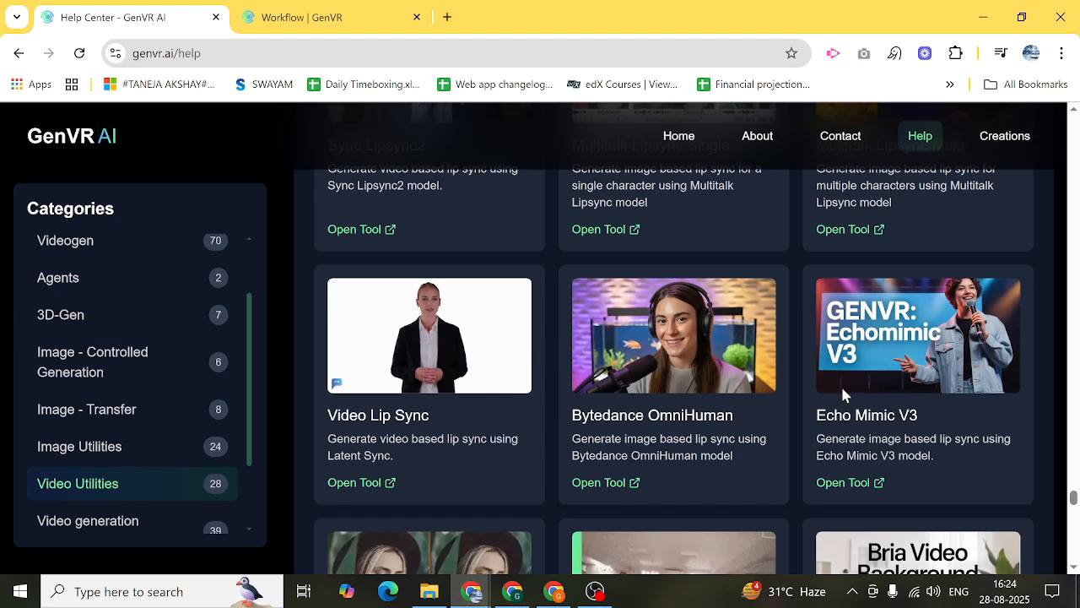
pyautogui.scroll(-3, 851, 377)
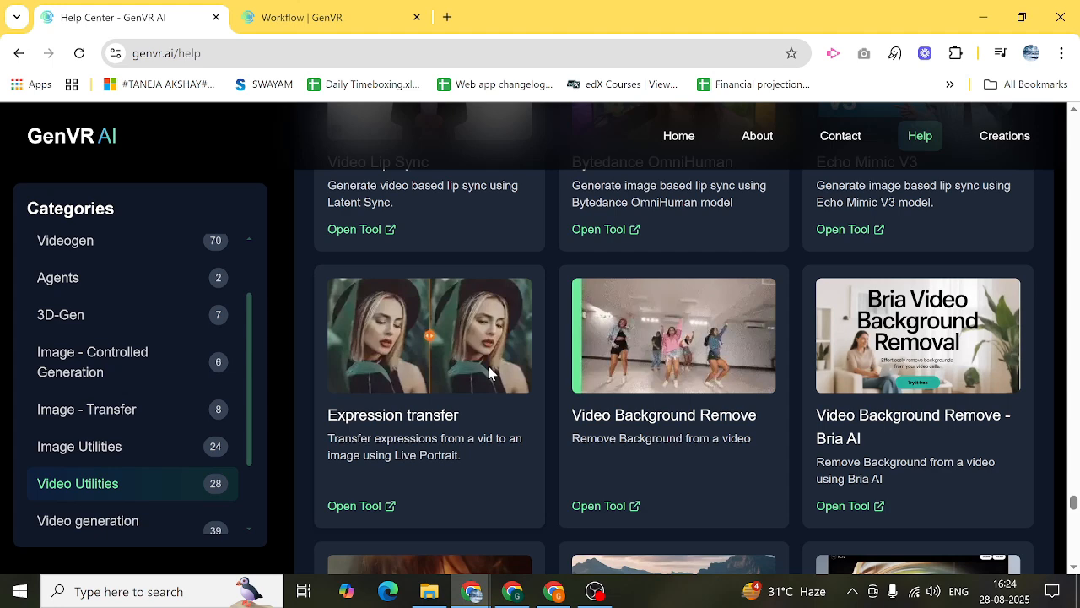
pyautogui.scroll(-2, 489, 373)
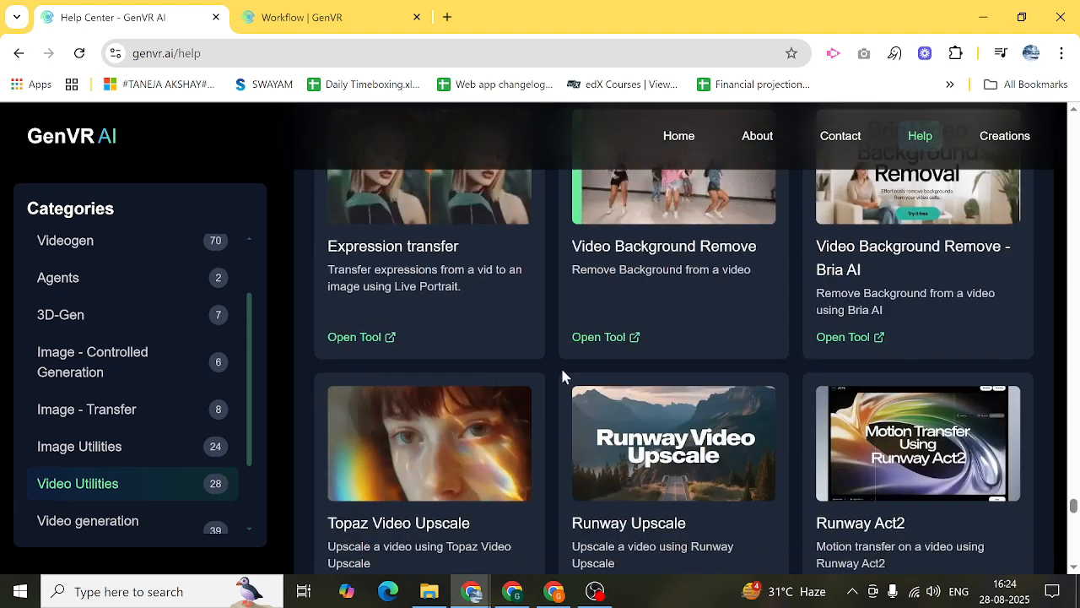
pyautogui.scroll(-2, 563, 375)
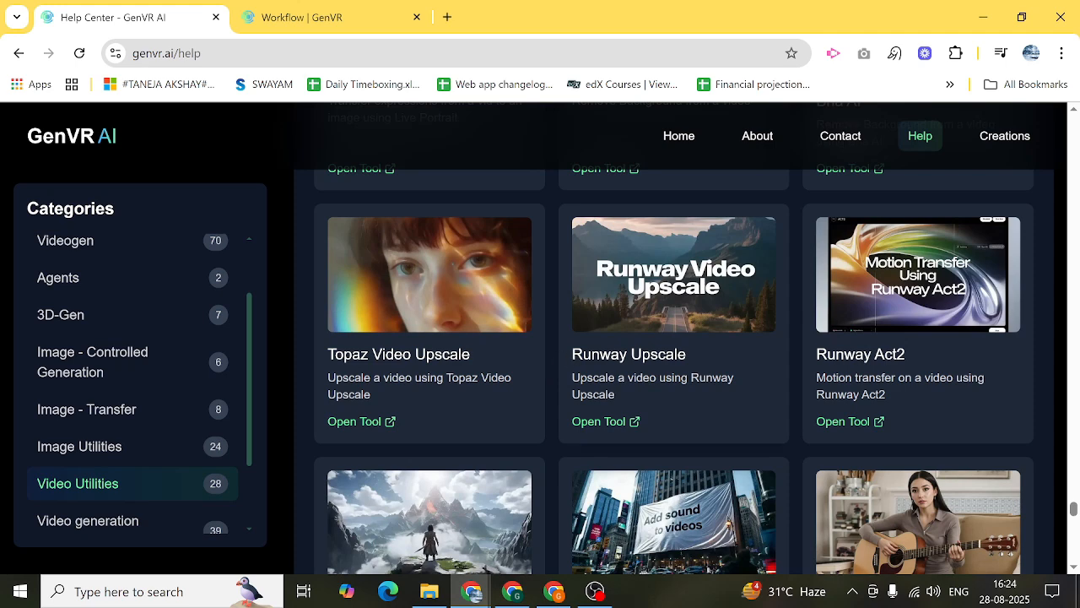
# Examine the remaining Video Utilities tools, from Video Upscale through Masked Video Generator, rechecking the audio, restoration and segmentation tools
pyautogui.scroll(-3, 602, 343)
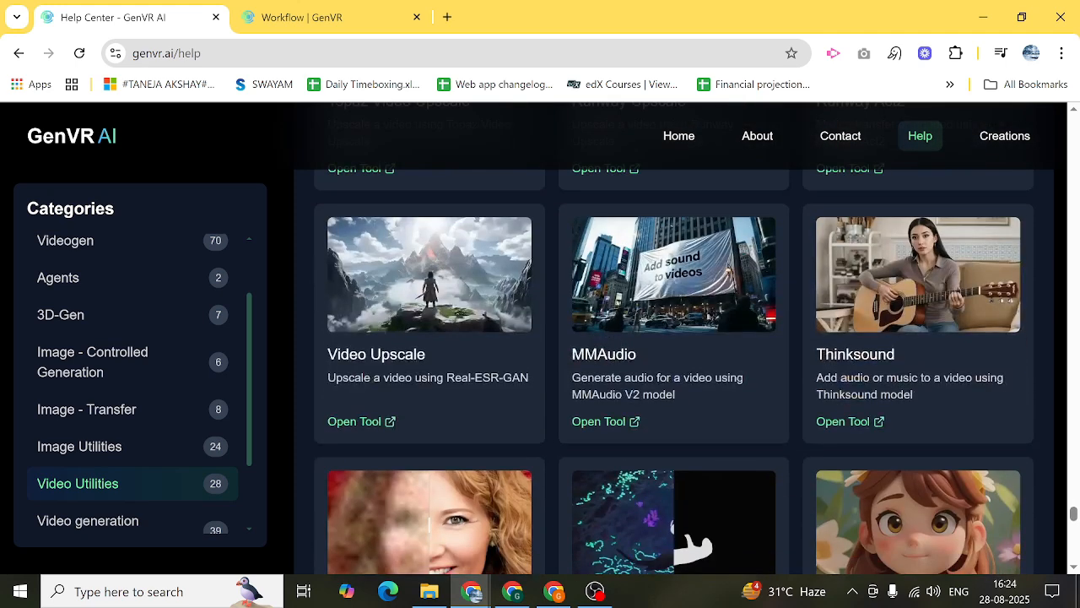
pyautogui.scroll(-3, 747, 353)
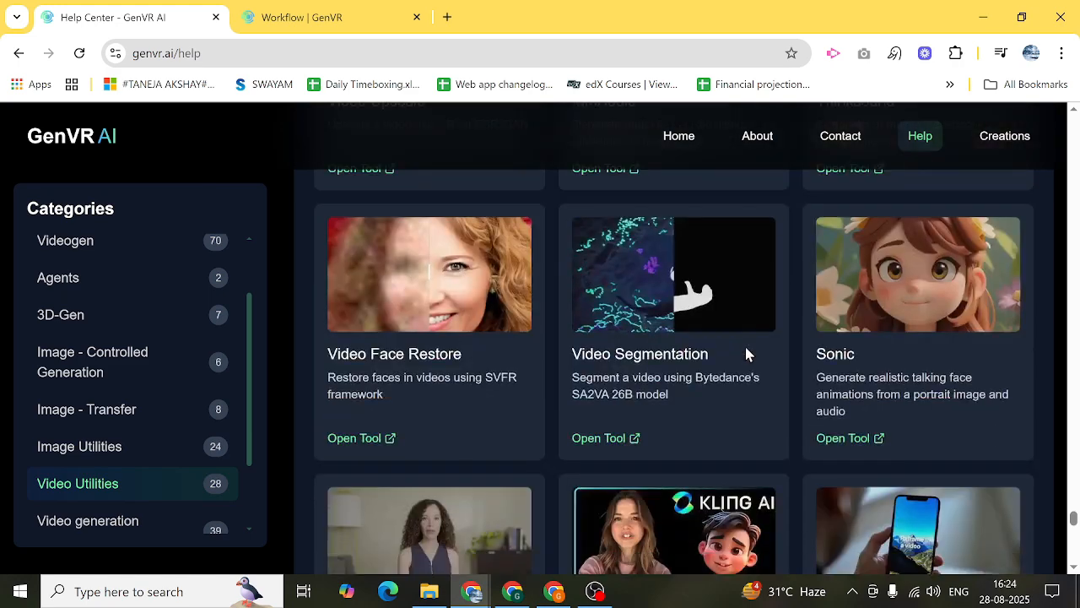
pyautogui.scroll(3, 751, 341)
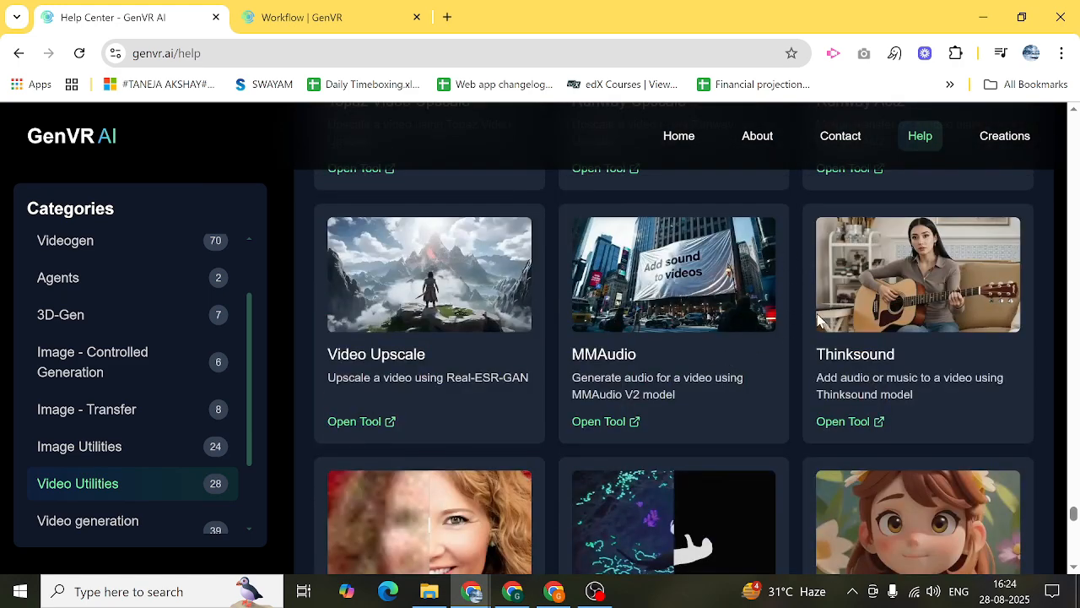
pyautogui.scroll(-3, 679, 332)
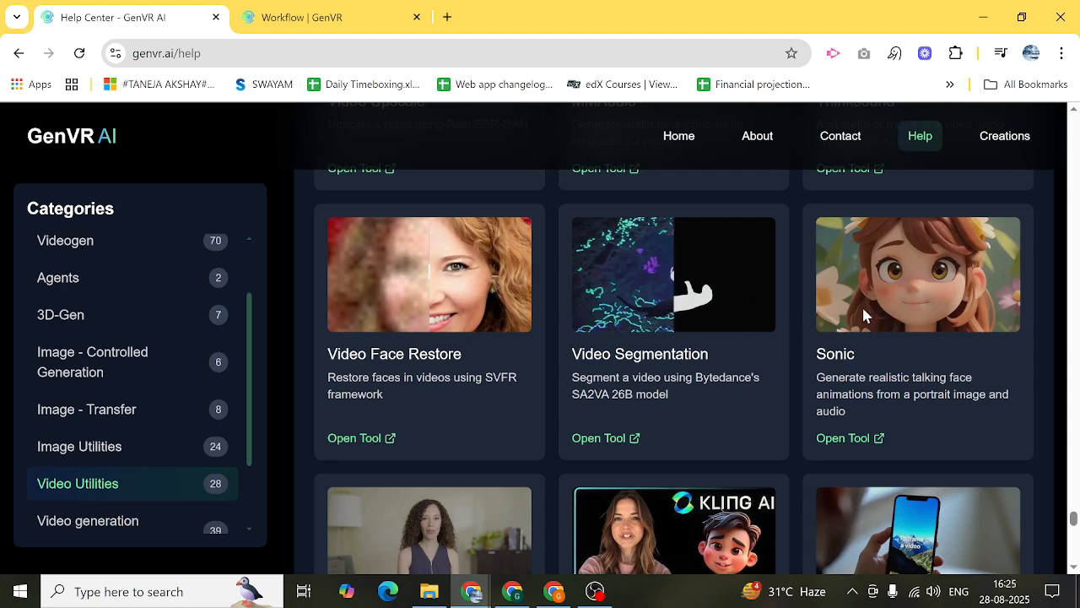
pyautogui.scroll(-2, 862, 313)
pyautogui.scroll(-2, 862, 316)
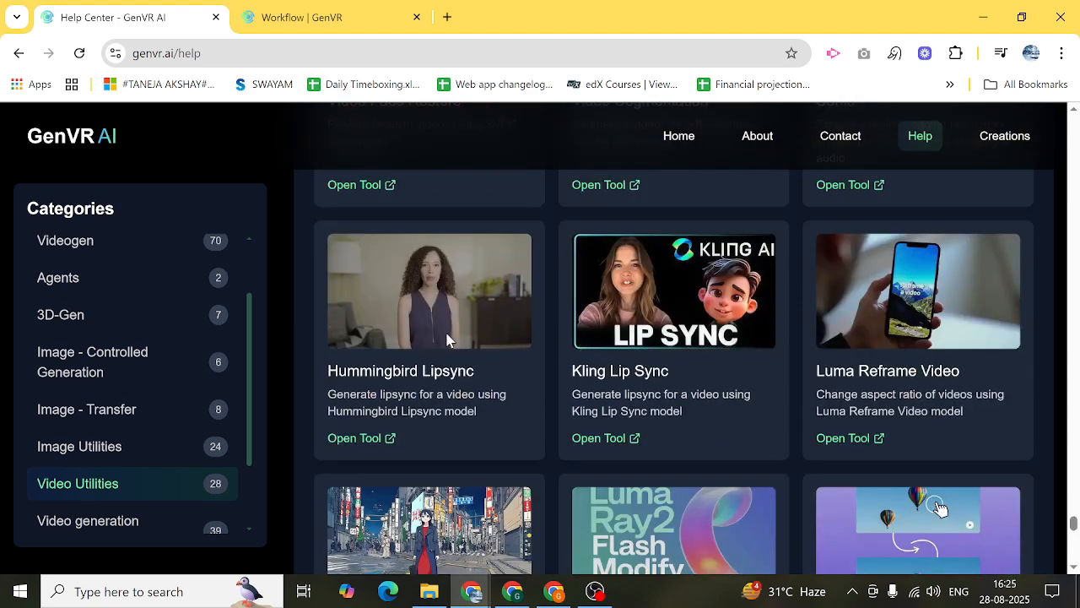
pyautogui.scroll(-1, 935, 346)
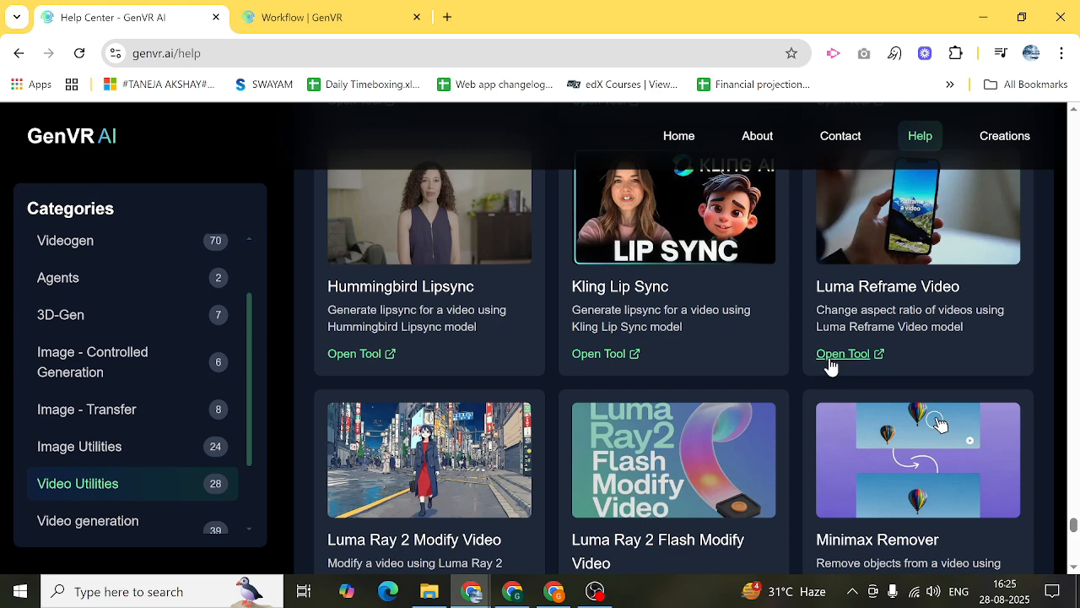
pyautogui.scroll(-4, 870, 314)
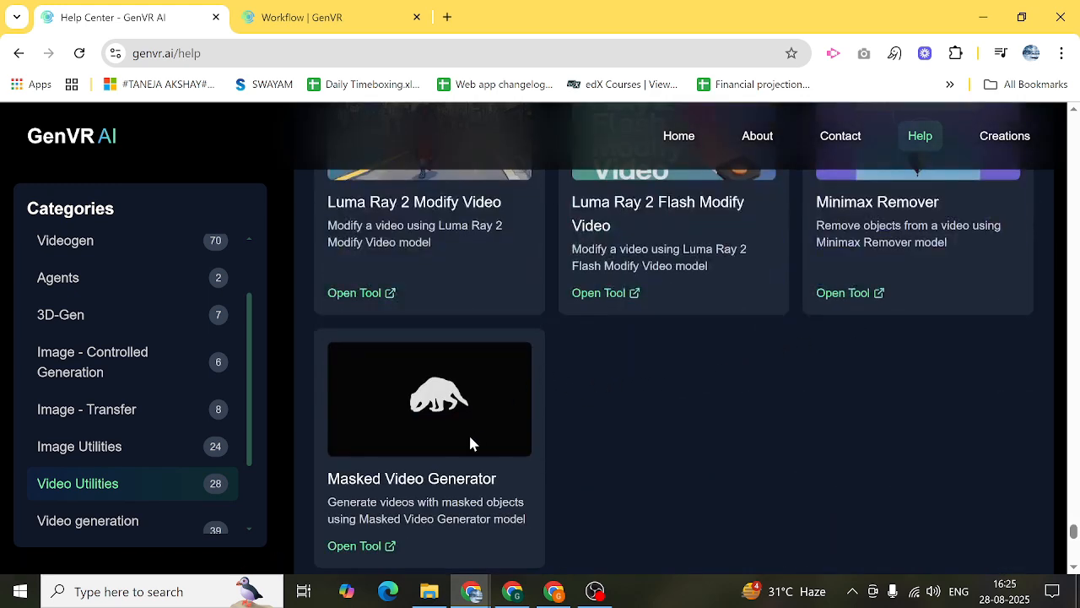
pyautogui.scroll(10, 693, 413)
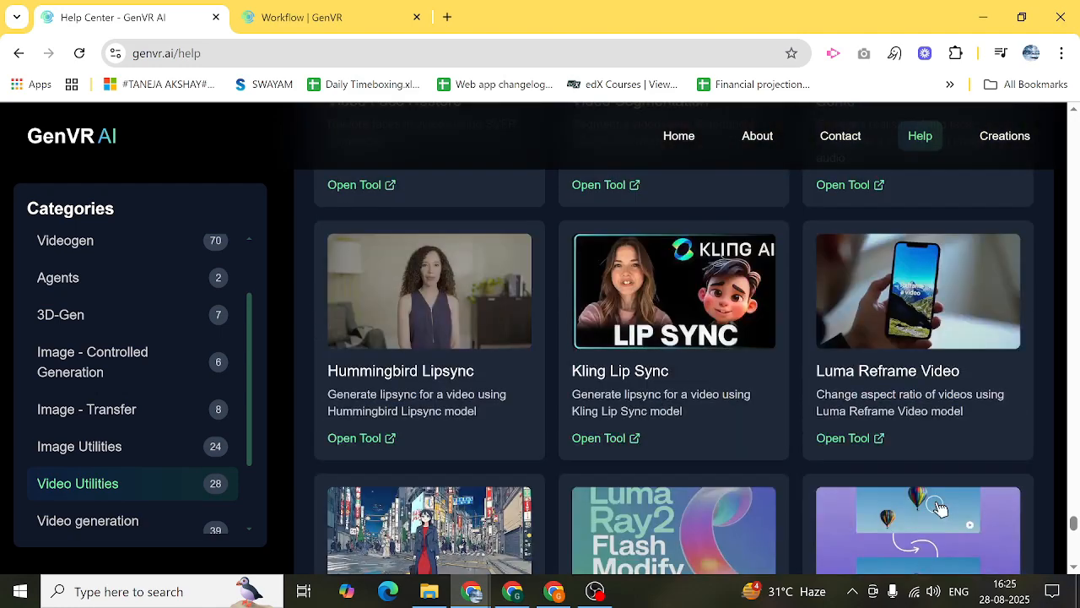
pyautogui.scroll(2, 648, 405)
pyautogui.scroll(-8, 649, 405)
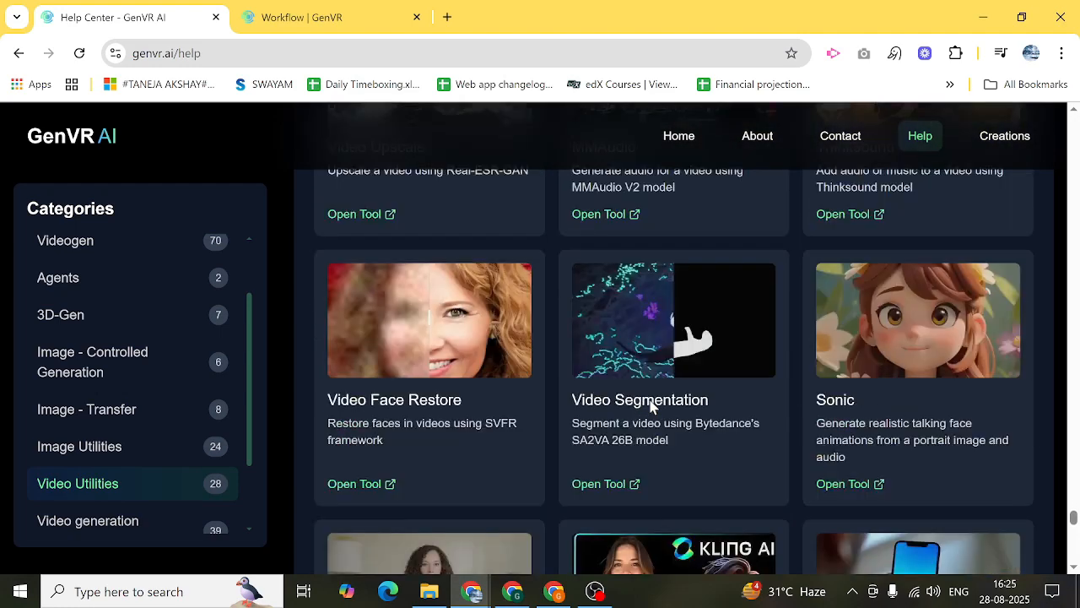
# Jump to the Video generation Templates category and examine its use cases and templates, from French Kiss through Hugging
pyautogui.scroll(-2, 168, 438)
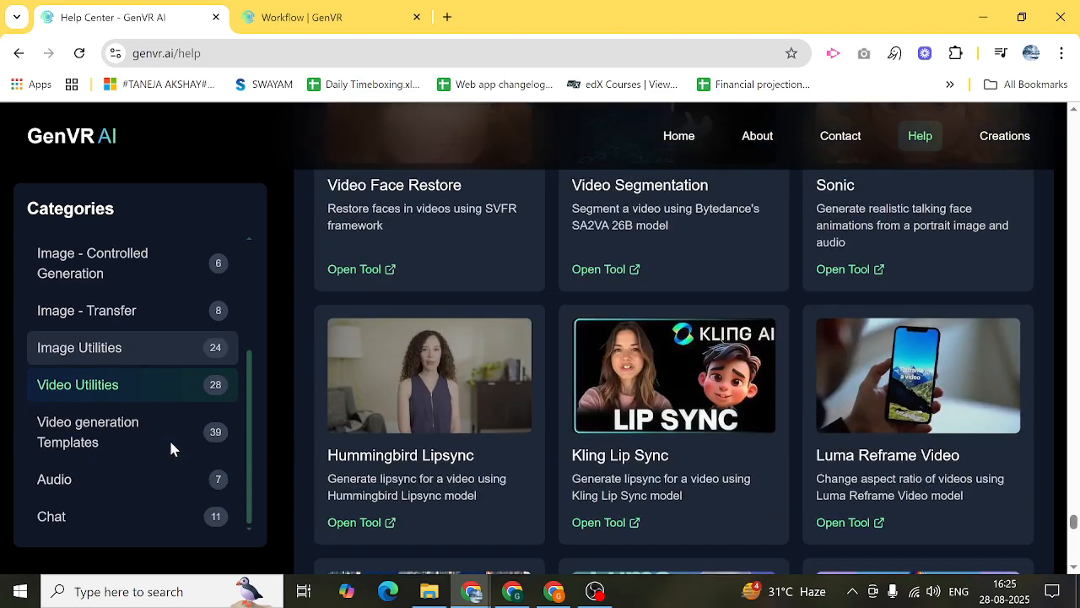
pyautogui.click(142, 435)
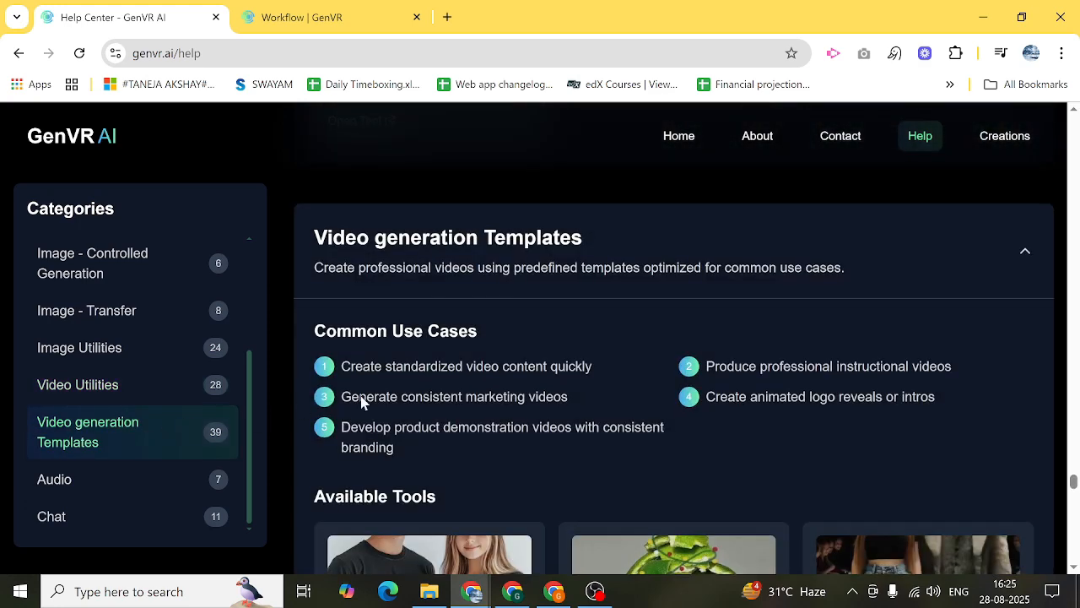
pyautogui.scroll(-4, 504, 381)
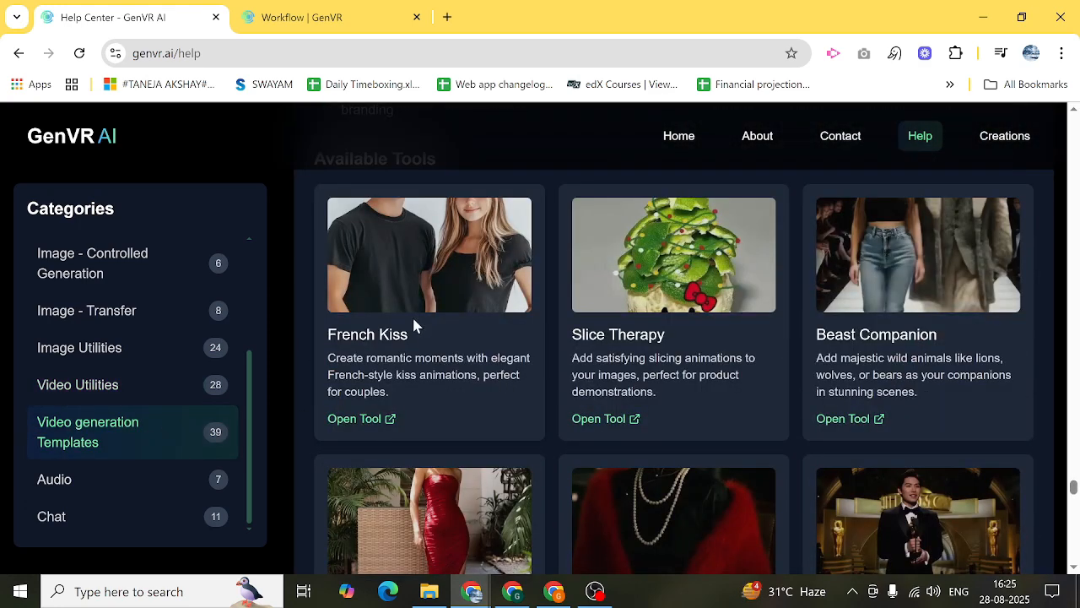
pyautogui.scroll(-2, 718, 311)
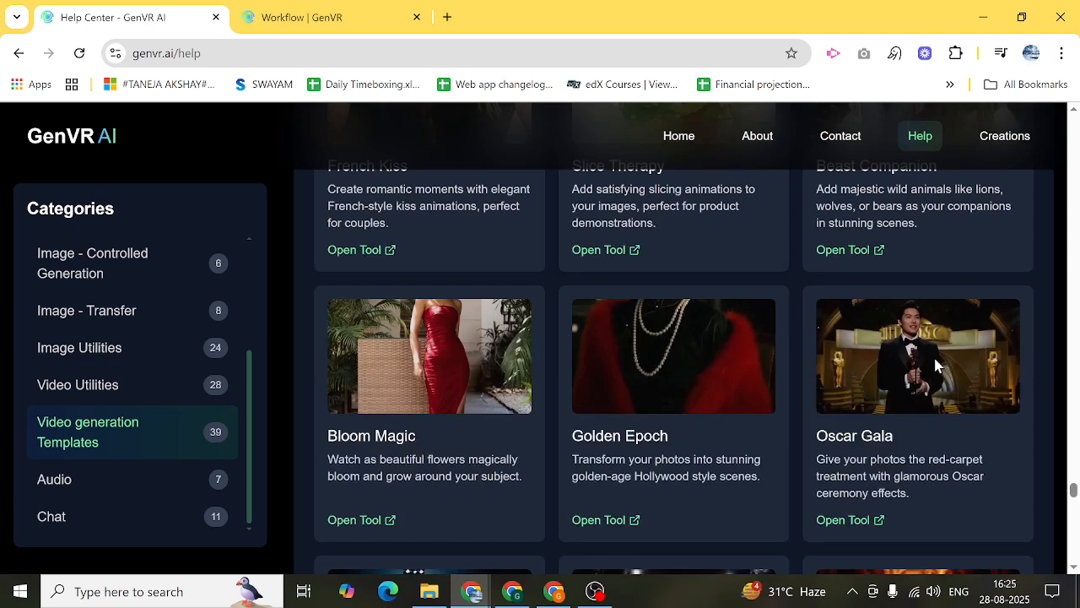
pyautogui.scroll(-4, 502, 390)
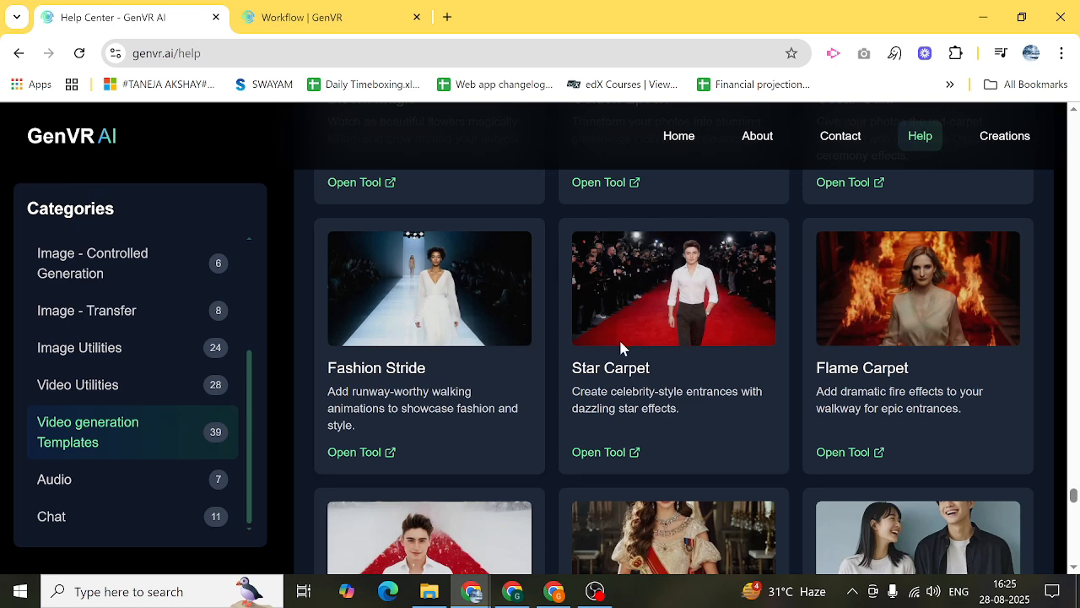
pyautogui.scroll(-2, 845, 352)
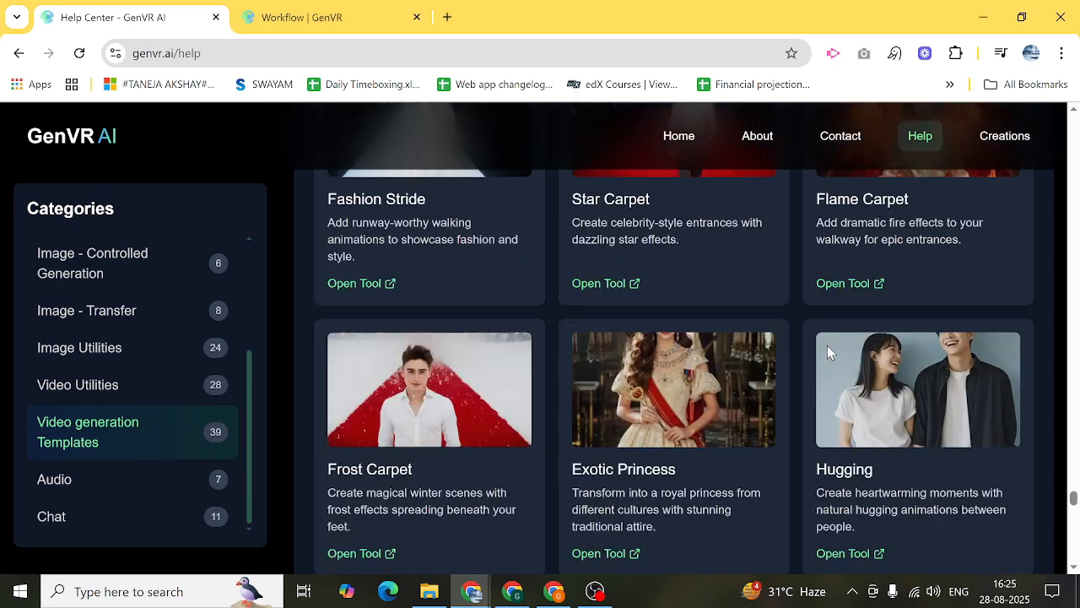
pyautogui.scroll(-1, 828, 353)
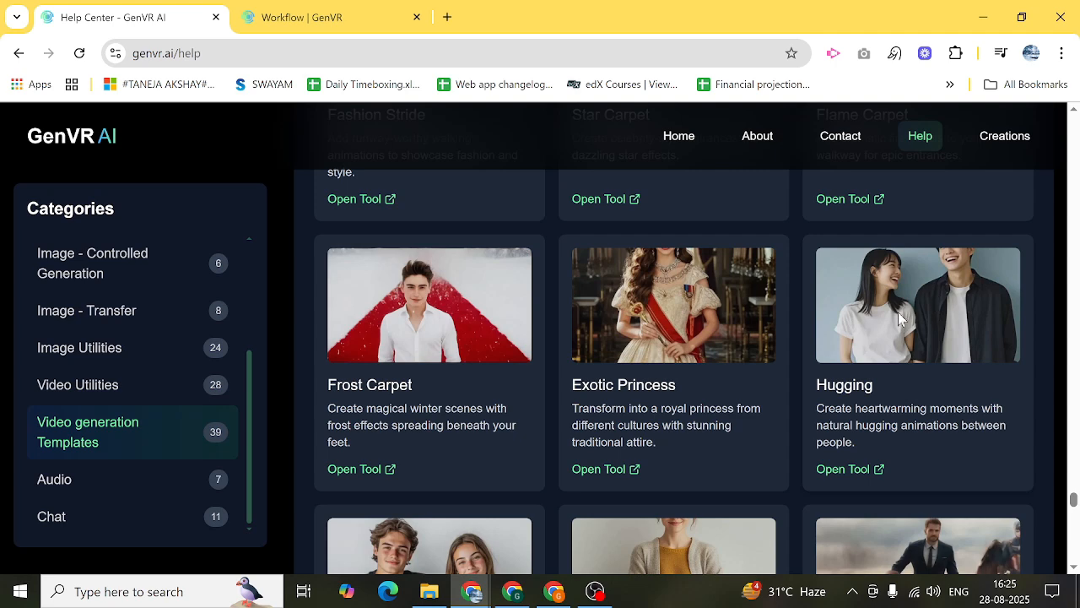
# Examine the next Video generation Templates, from Kissing and Hulk through Romantic Lift, Sweet Proposal and Pet Lovers
pyautogui.scroll(-2, 857, 324)
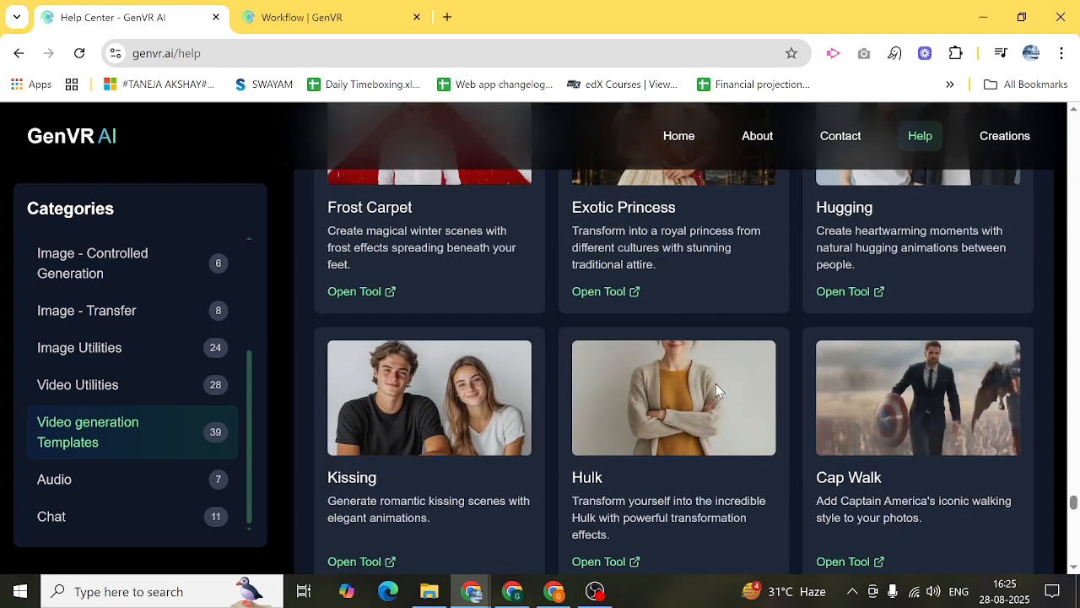
pyautogui.scroll(-1, 716, 390)
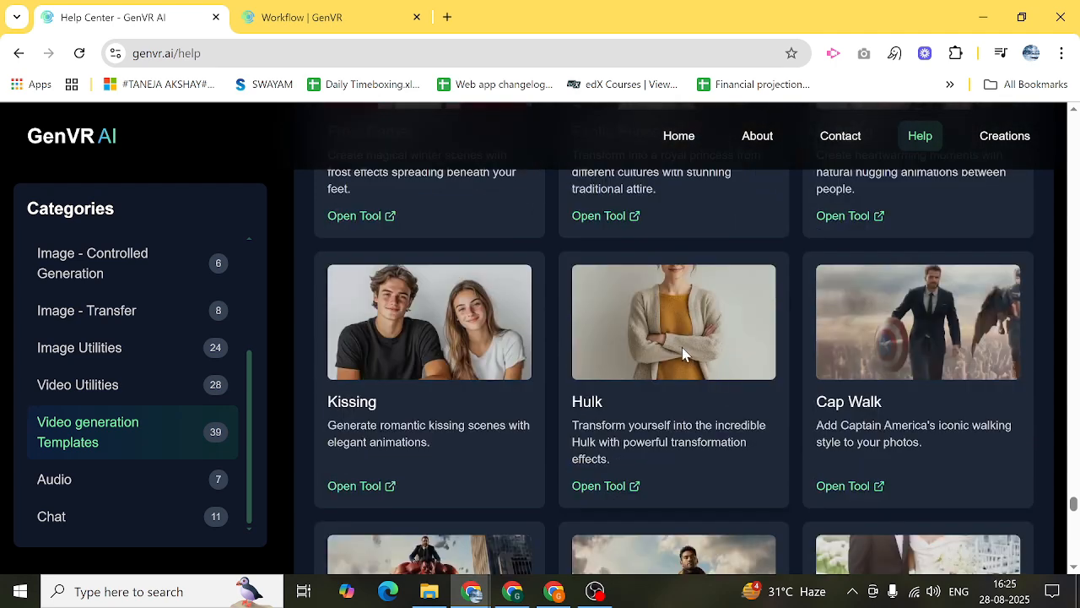
pyautogui.scroll(-3, 873, 315)
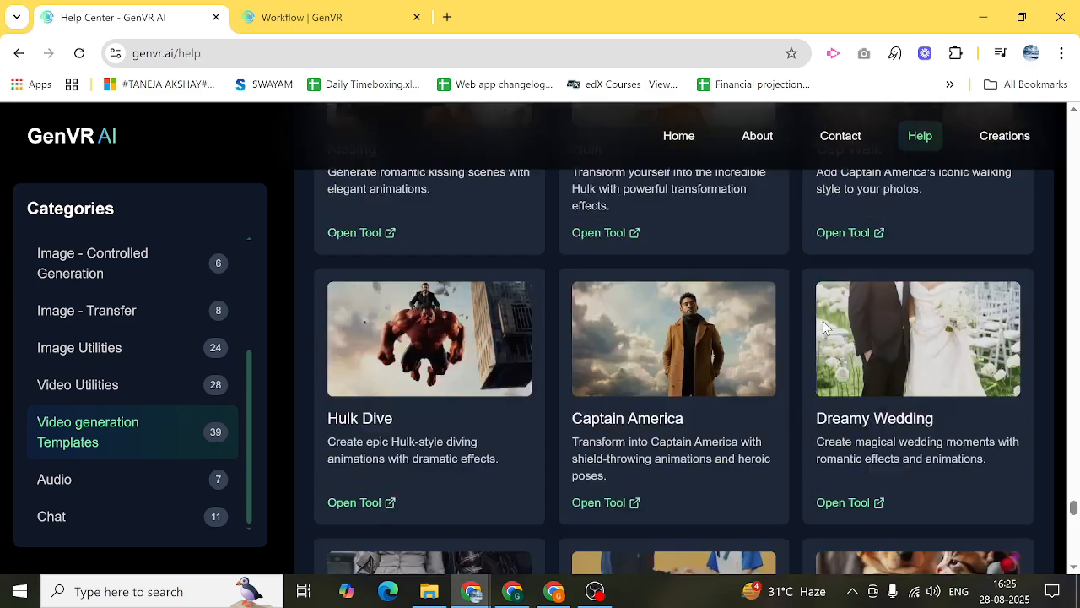
pyautogui.scroll(3, 688, 372)
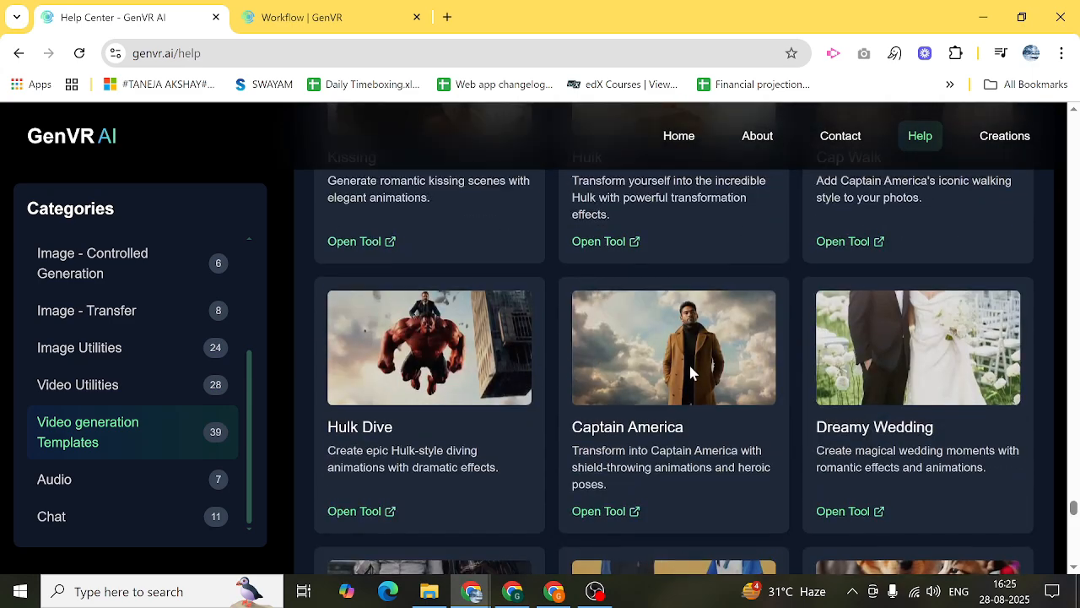
pyautogui.scroll(-5, 690, 371)
pyautogui.scroll(-2, 690, 372)
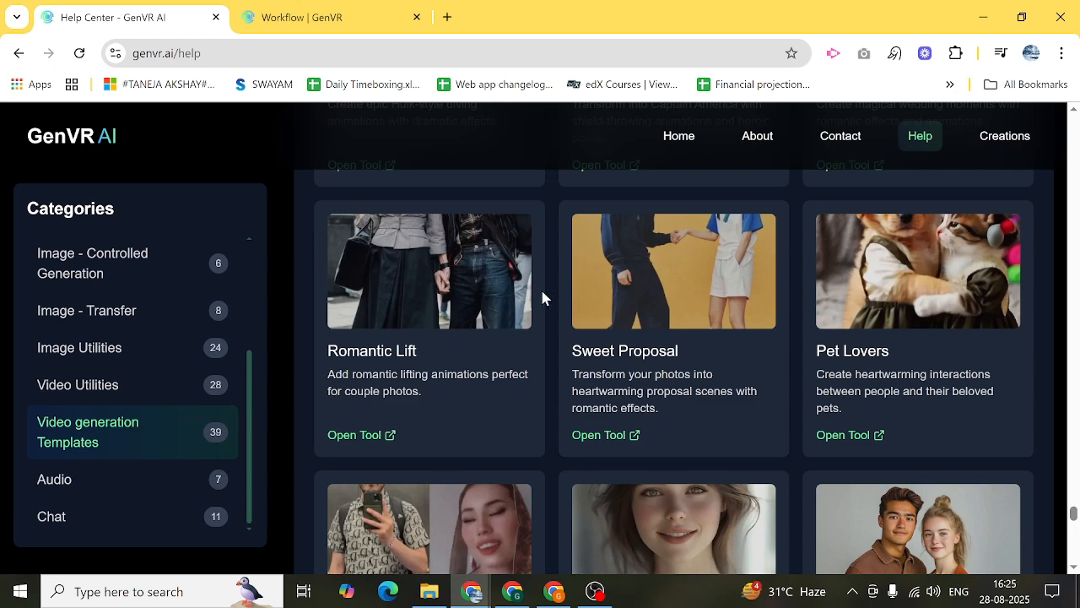
# Examine the remaining Video generation Templates, from Hug through Balloon Flyaway, rechecking Shake It Dance, Squid Game and Zombie Mode
pyautogui.scroll(-5, 665, 314)
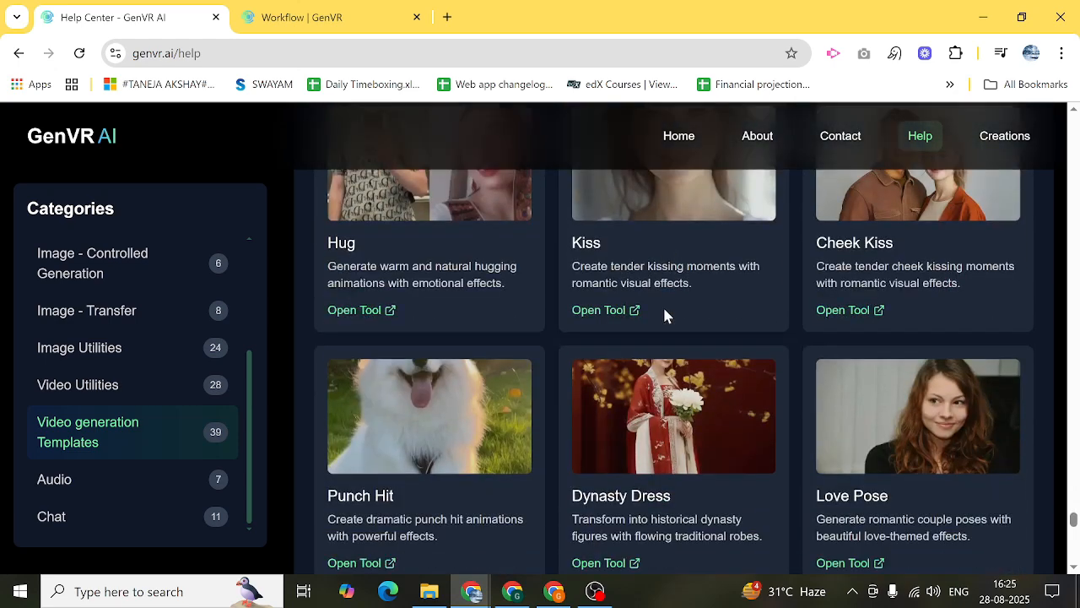
pyautogui.scroll(-2, 664, 314)
pyautogui.scroll(-4, 664, 314)
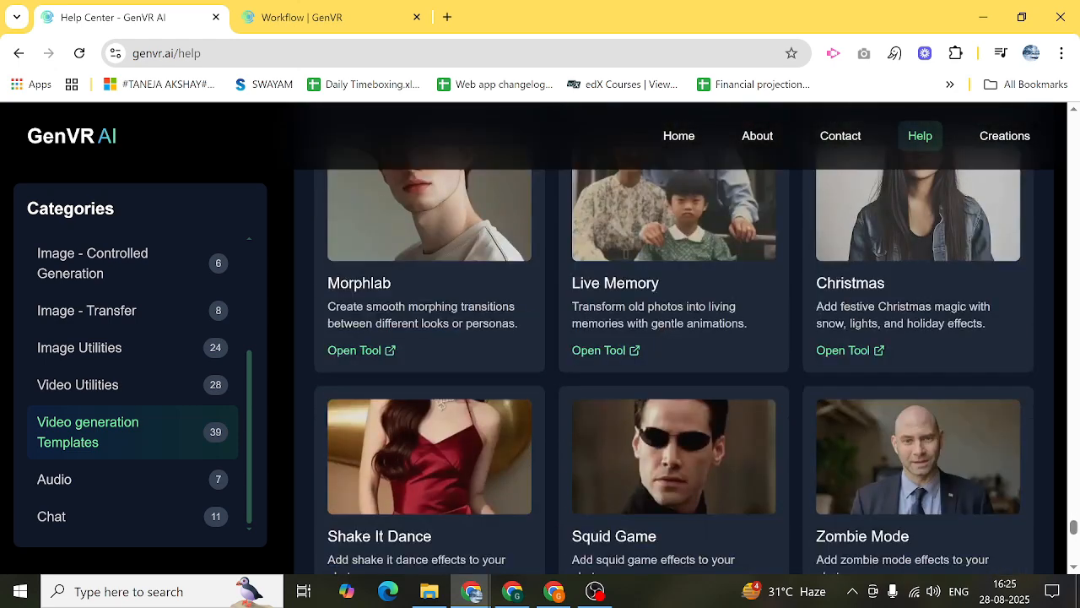
pyautogui.scroll(-6, 659, 324)
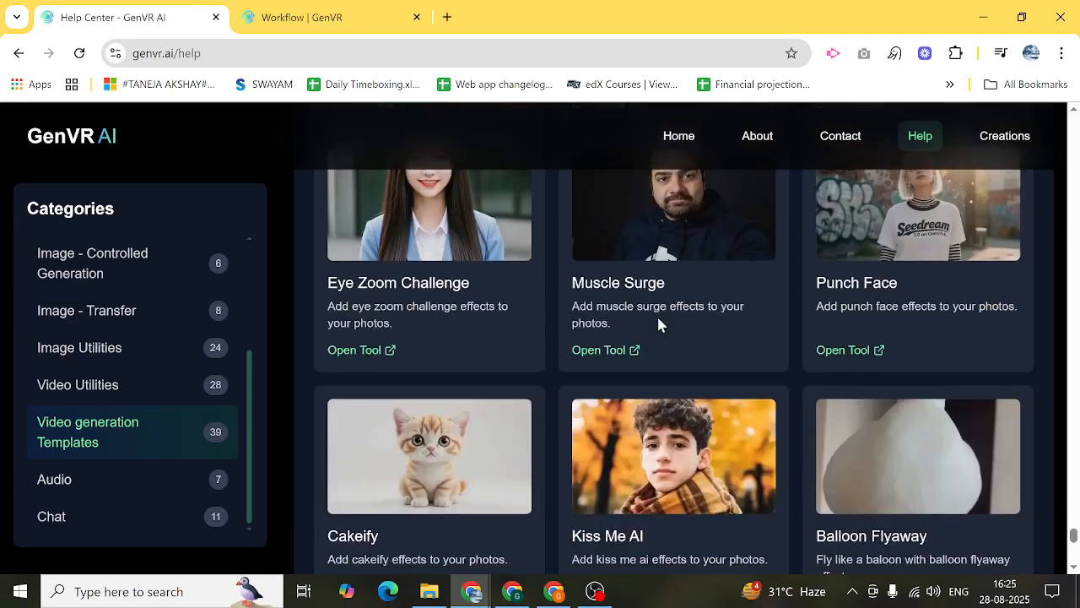
pyautogui.scroll(-4, 659, 321)
pyautogui.scroll(2, 659, 320)
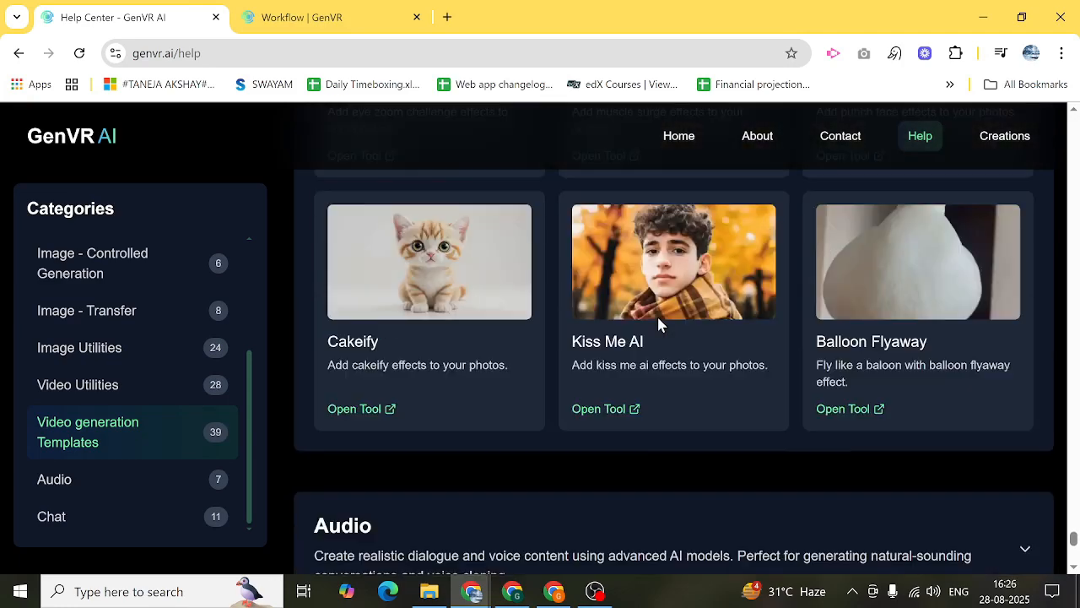
pyautogui.scroll(1, 659, 323)
pyautogui.scroll(4, 658, 320)
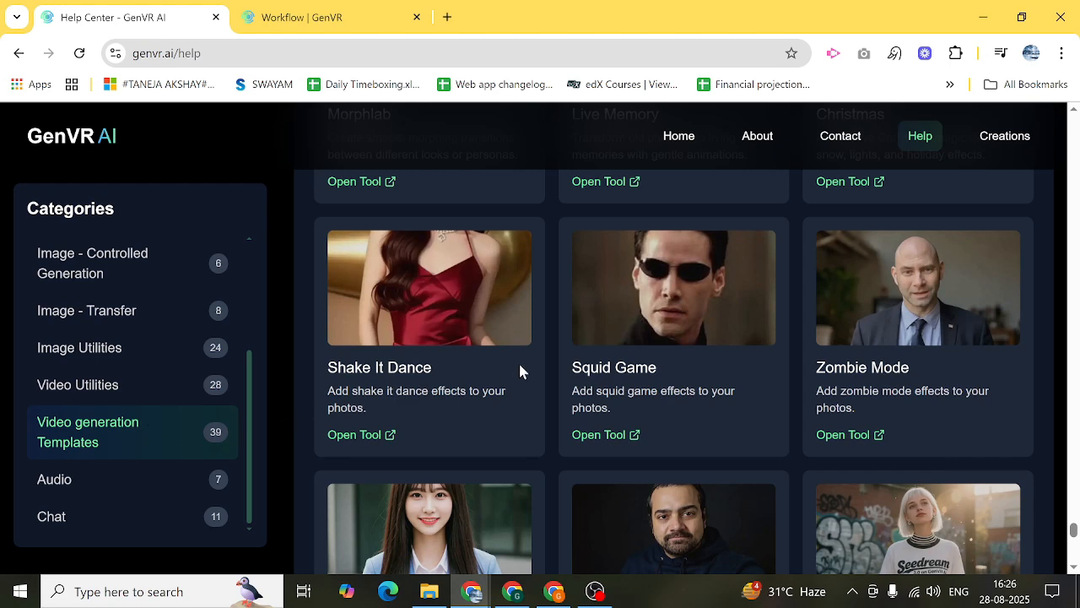
# Jump to the Chat category and examine its use cases and tools, from Impersonata through OpenAI GPT 5 Chat
pyautogui.click(154, 510)
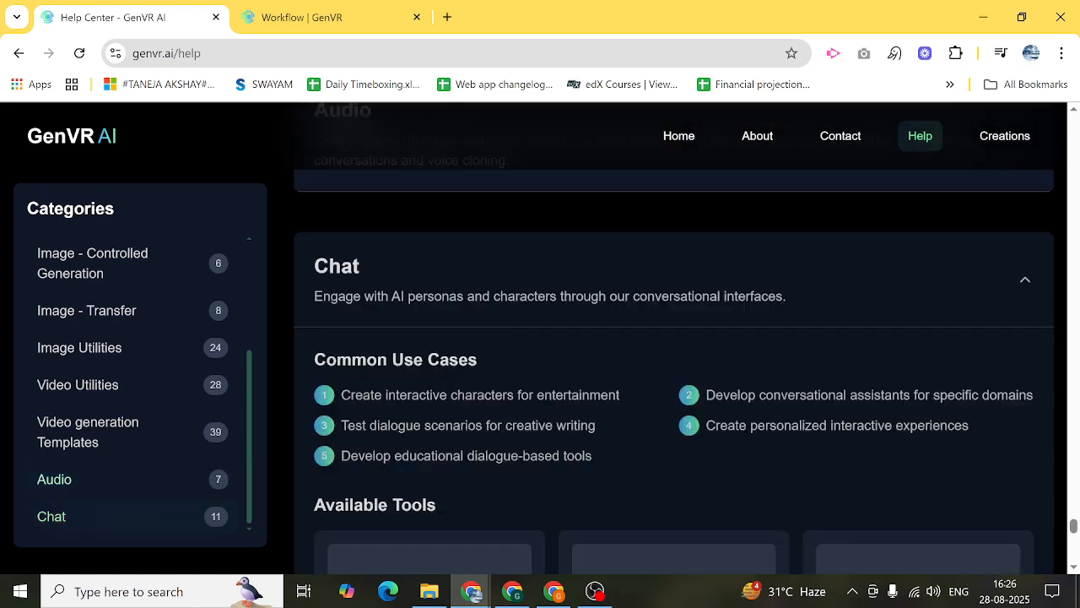
pyautogui.scroll(-7, 488, 374)
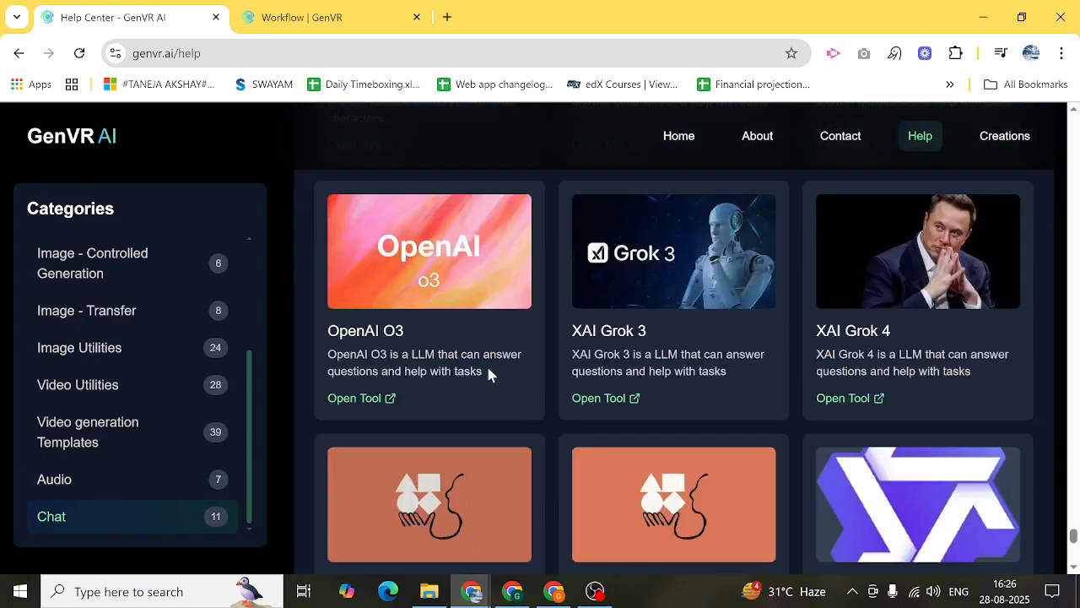
pyautogui.scroll(5, 488, 374)
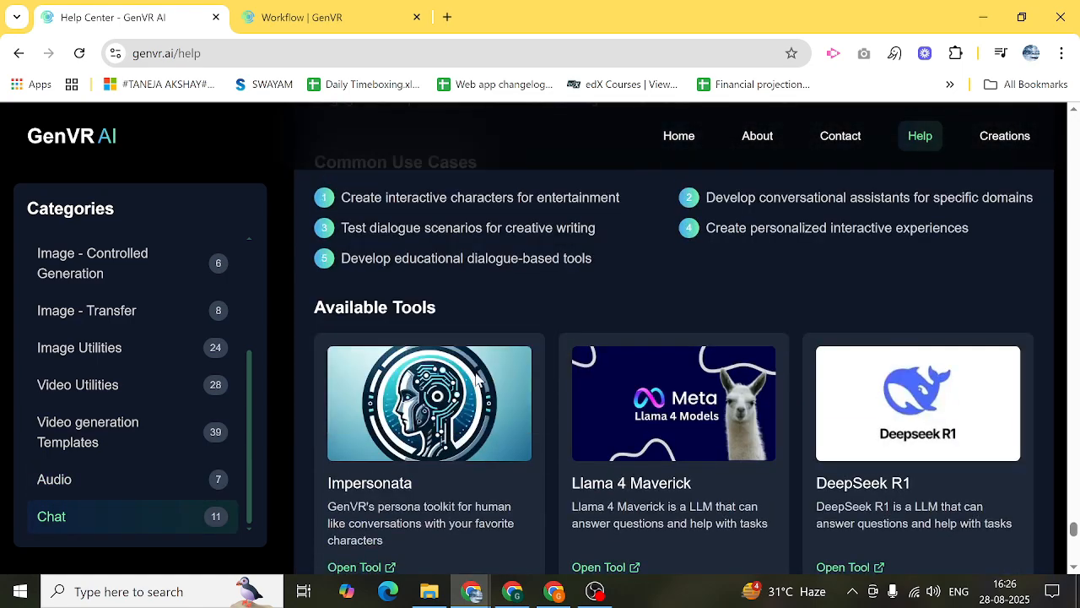
pyautogui.scroll(-1, 478, 380)
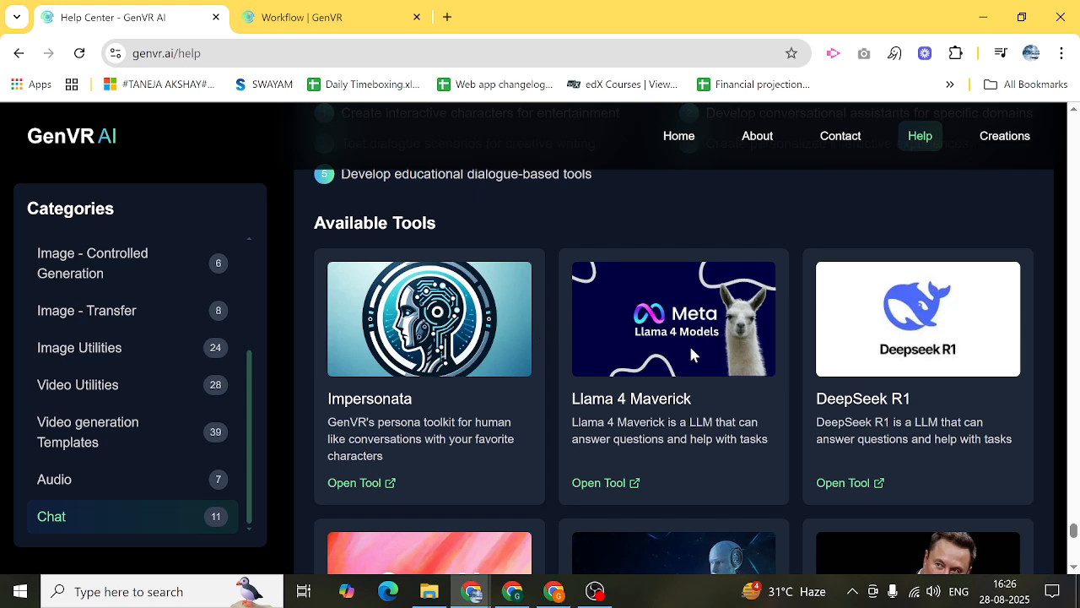
pyautogui.scroll(-4, 545, 369)
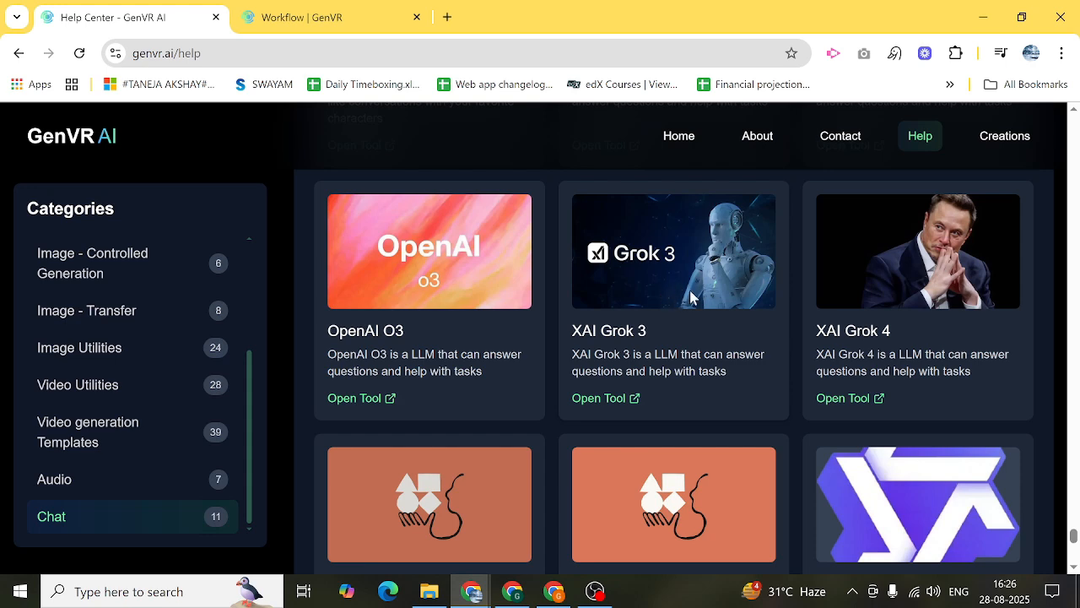
pyautogui.scroll(-2, 778, 296)
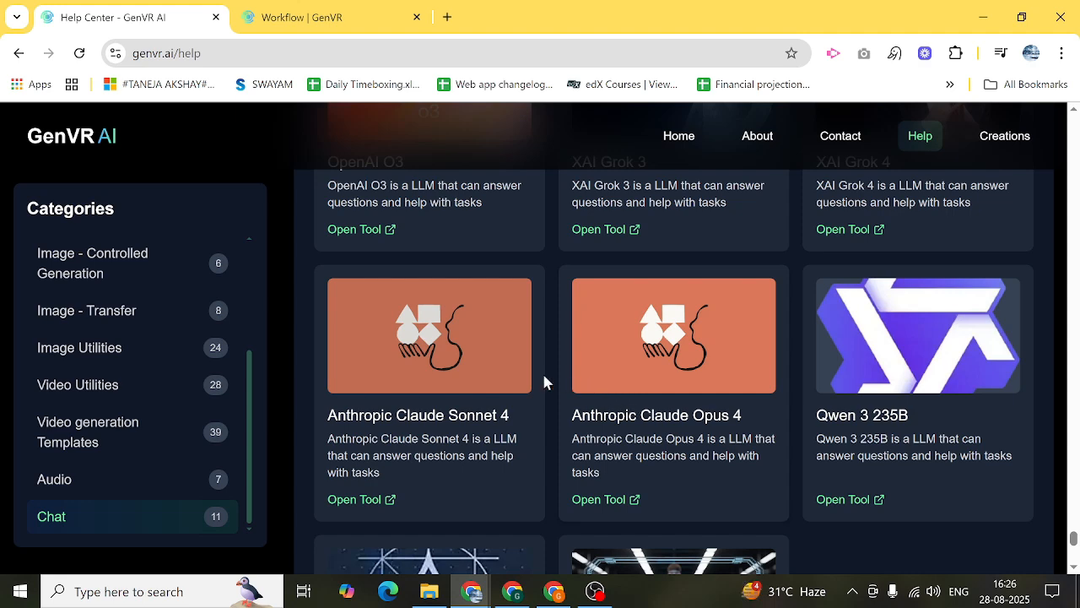
pyautogui.scroll(-3, 544, 382)
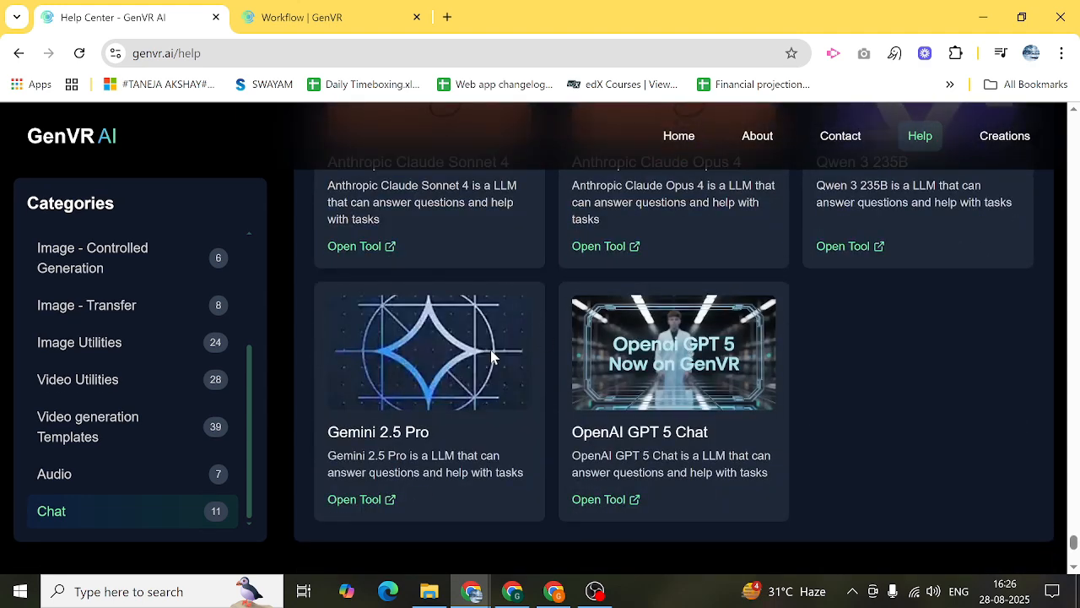
pyautogui.scroll(1, 751, 291)
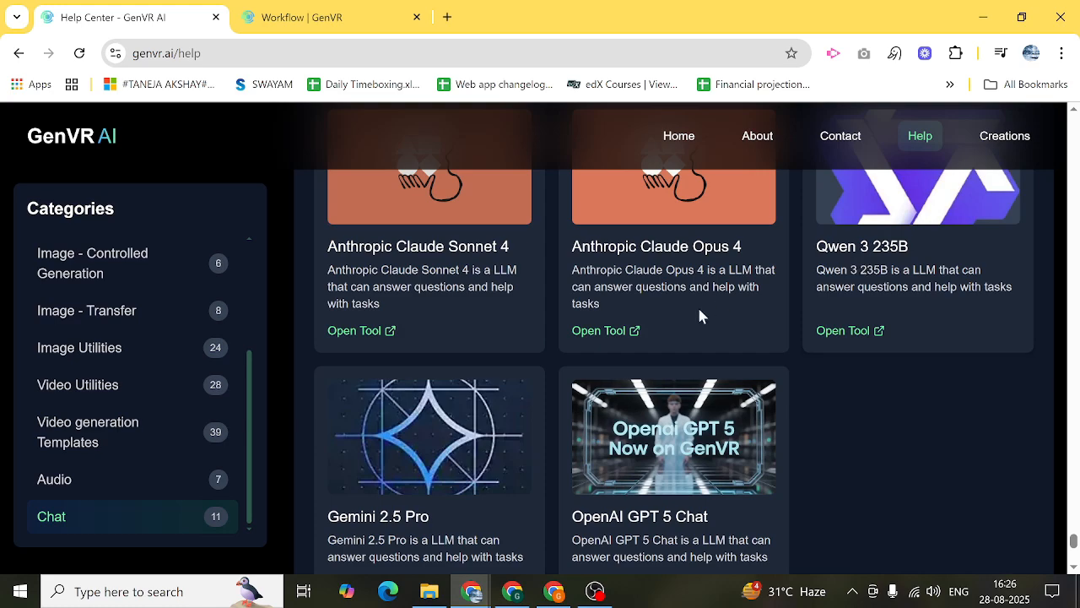
pyautogui.scroll(4, 699, 309)
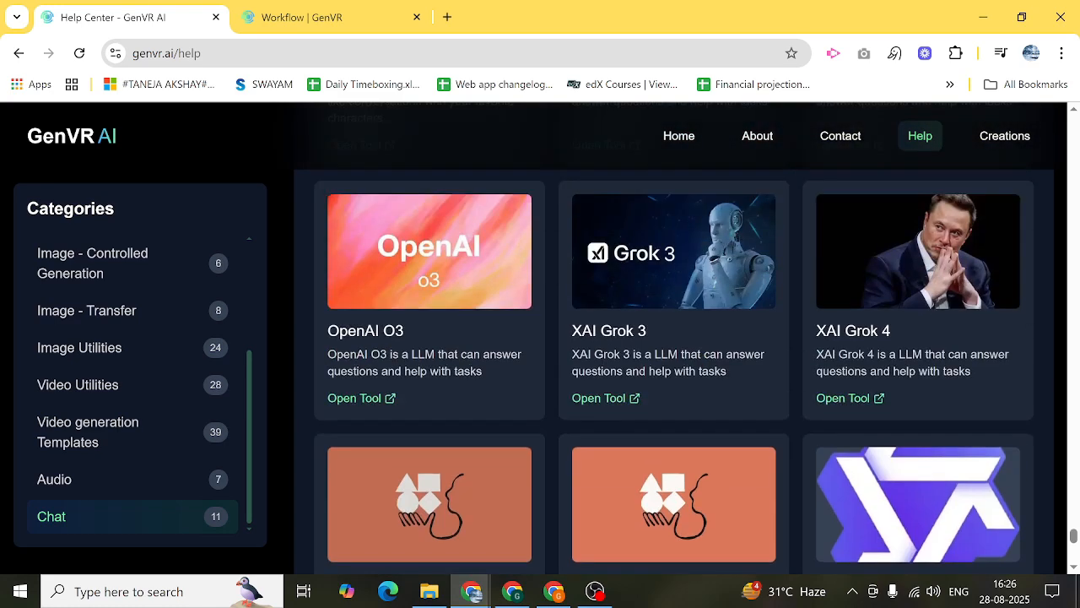
# Jump to the Audio category, examine its use cases and tools from Chatterbox TTS through Cartesia Sonic 2, and review the category list
pyautogui.click(182, 469)
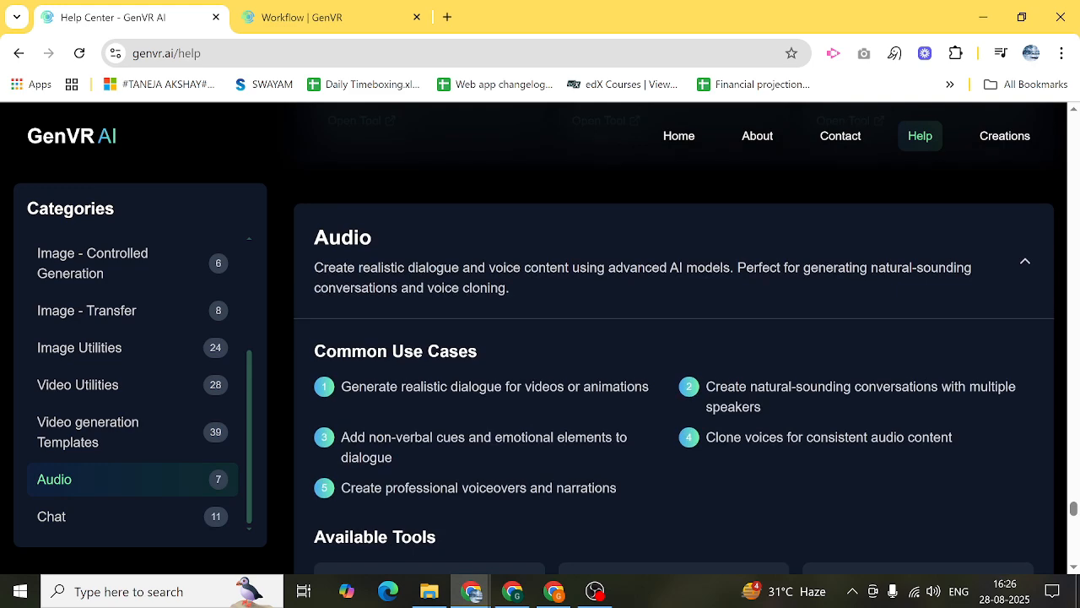
pyautogui.scroll(-4, 504, 381)
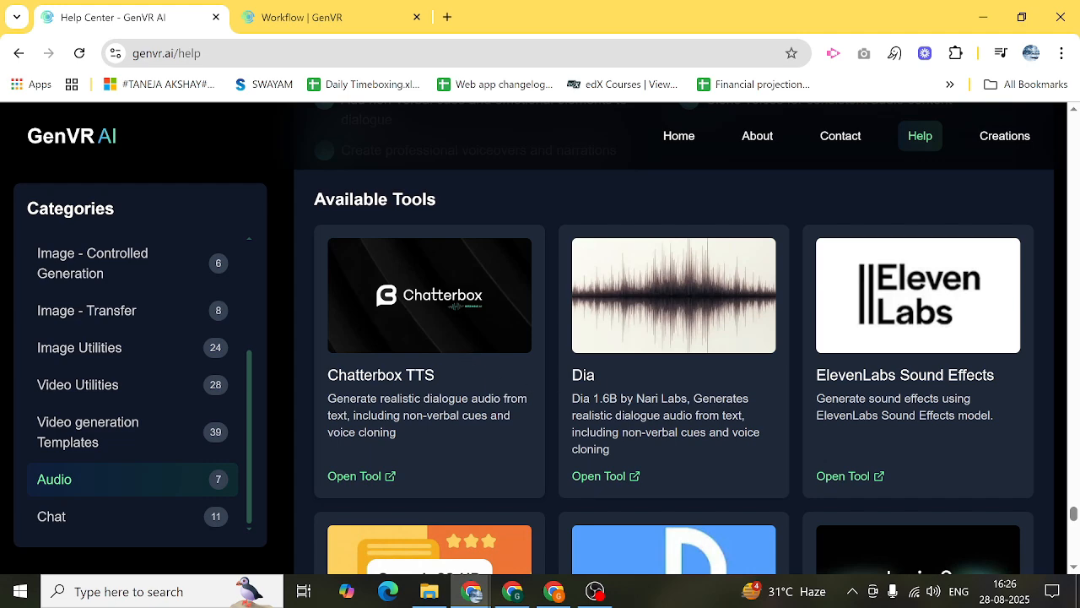
pyautogui.scroll(-4, 598, 379)
pyautogui.scroll(3, 482, 381)
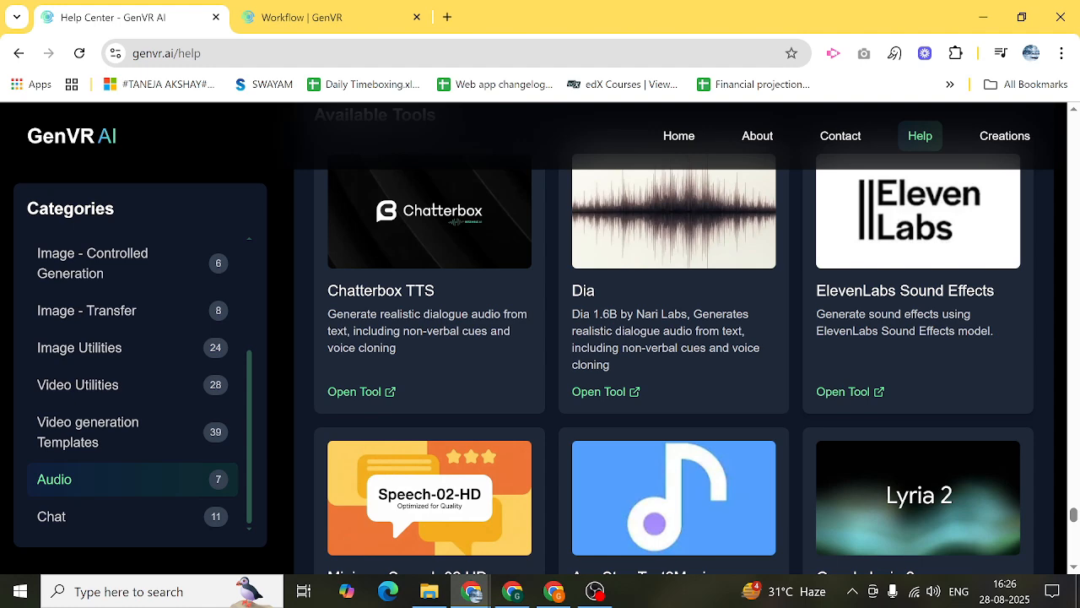
pyautogui.scroll(-3, 674, 339)
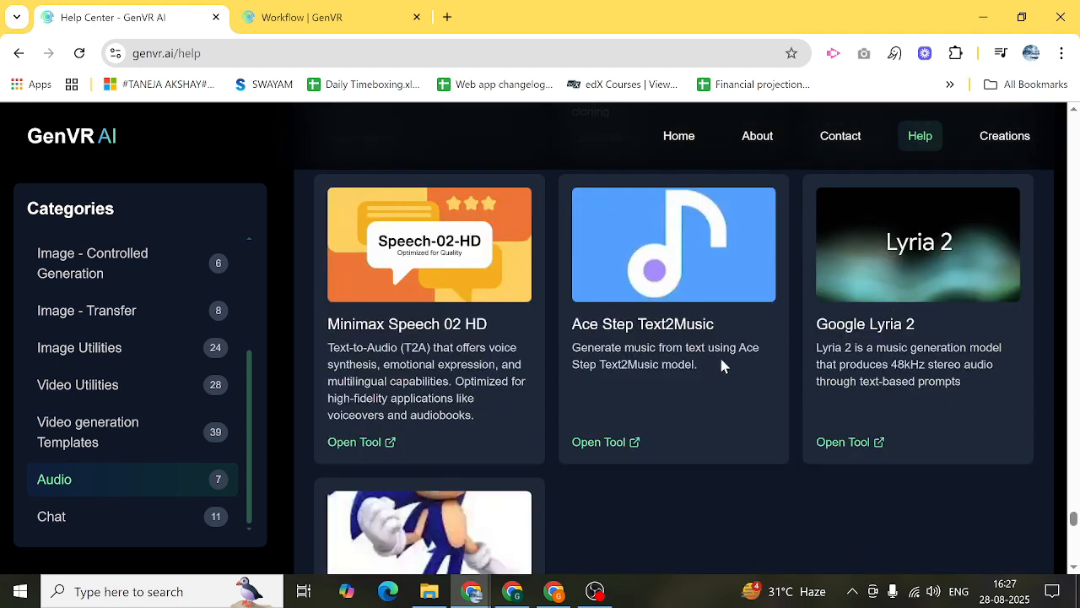
pyautogui.scroll(-3, 689, 364)
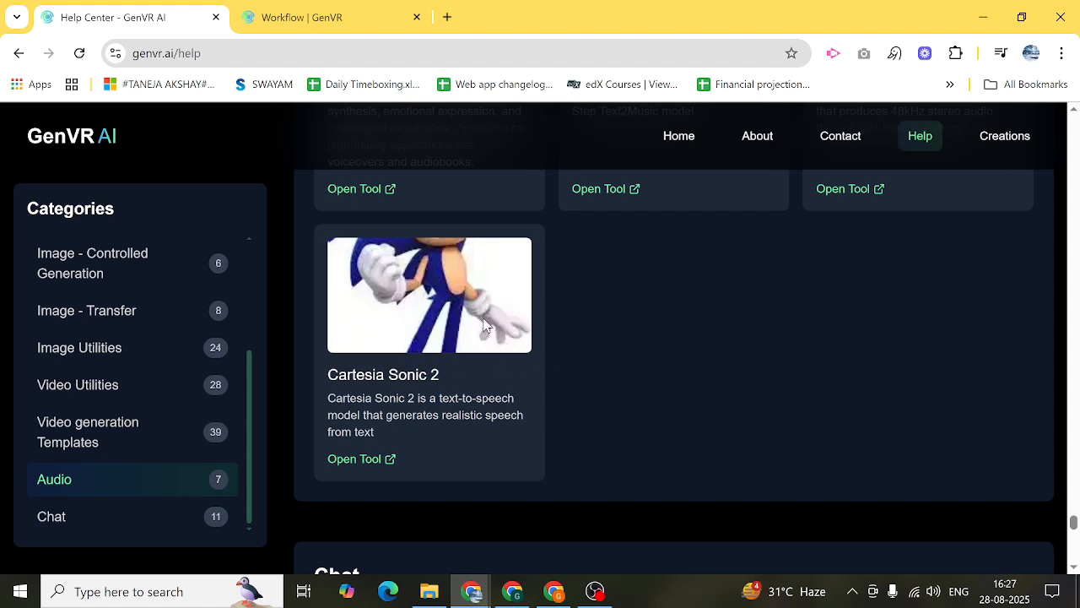
pyautogui.scroll(3, 588, 316)
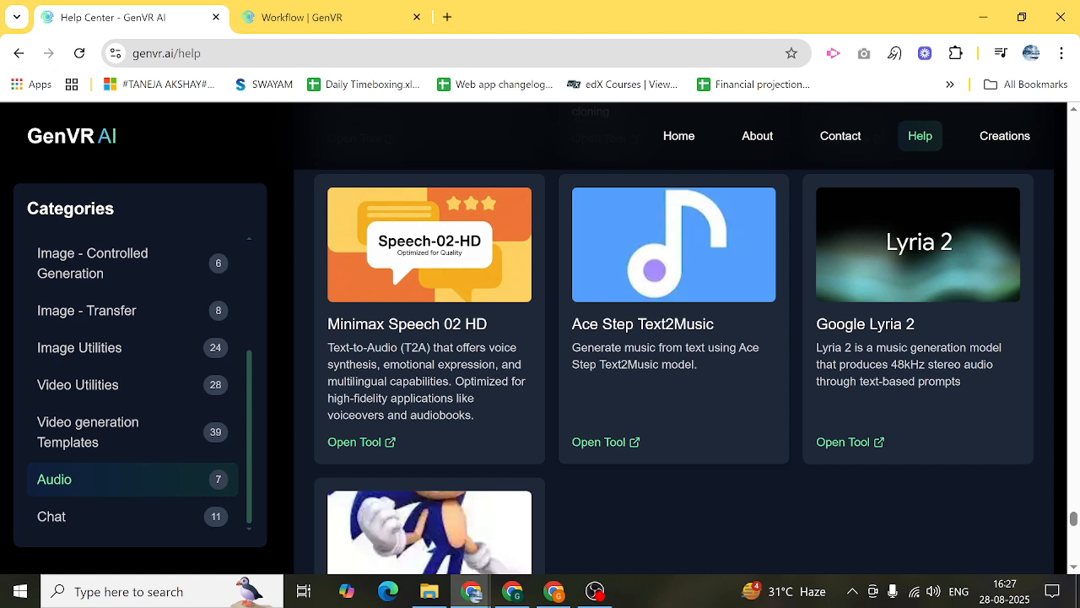
pyautogui.scroll(3, 116, 397)
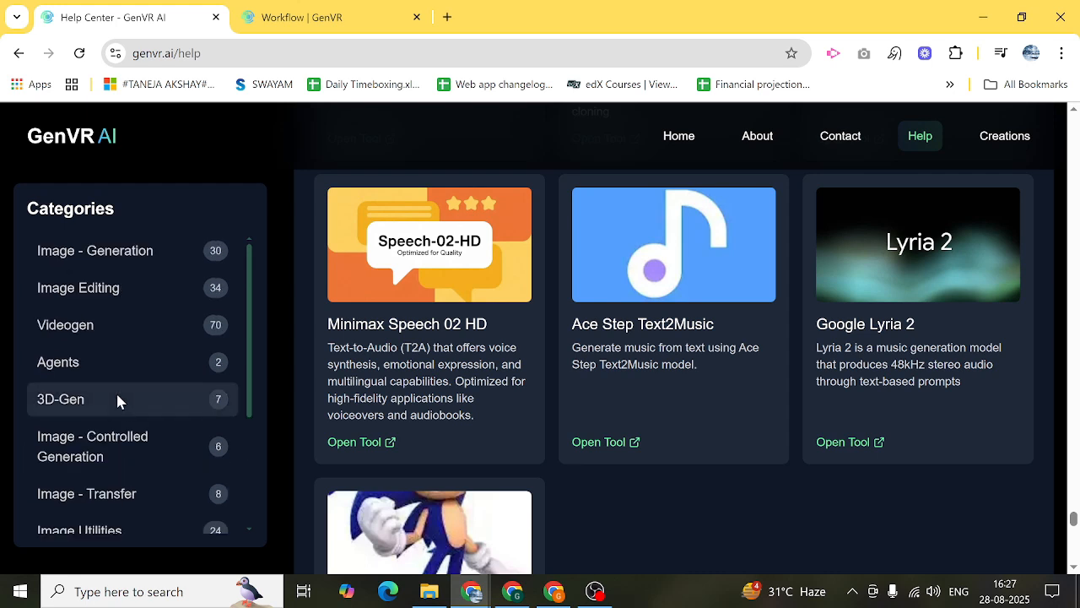
pyautogui.scroll(-3, 118, 401)
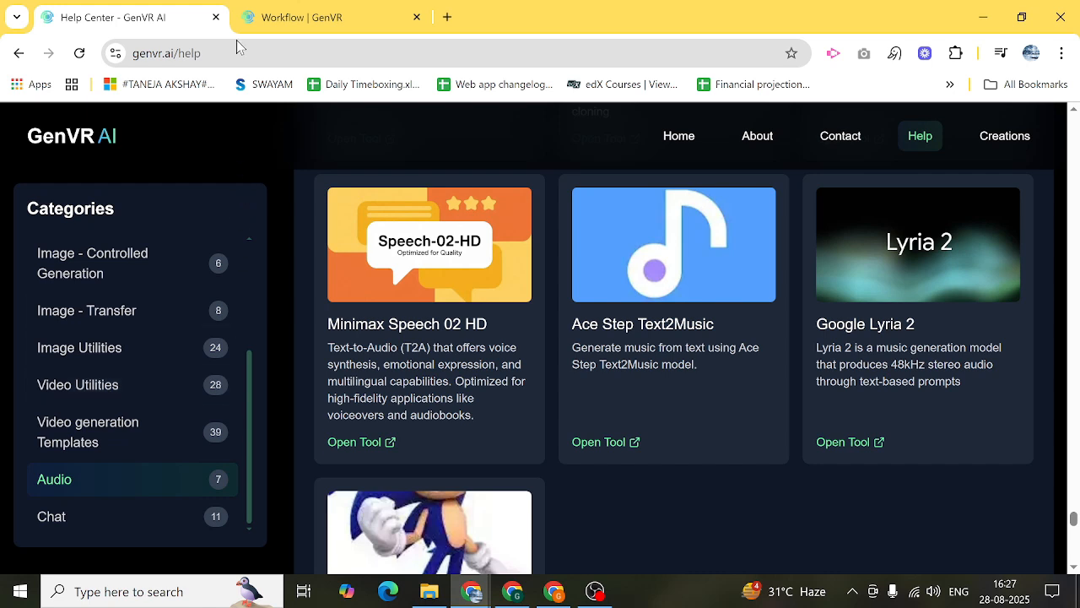
# Switch to the GenVR workflow designer and add a flux_dev node from the imagegen tools to the empty canvas
pyautogui.click(264, 7)
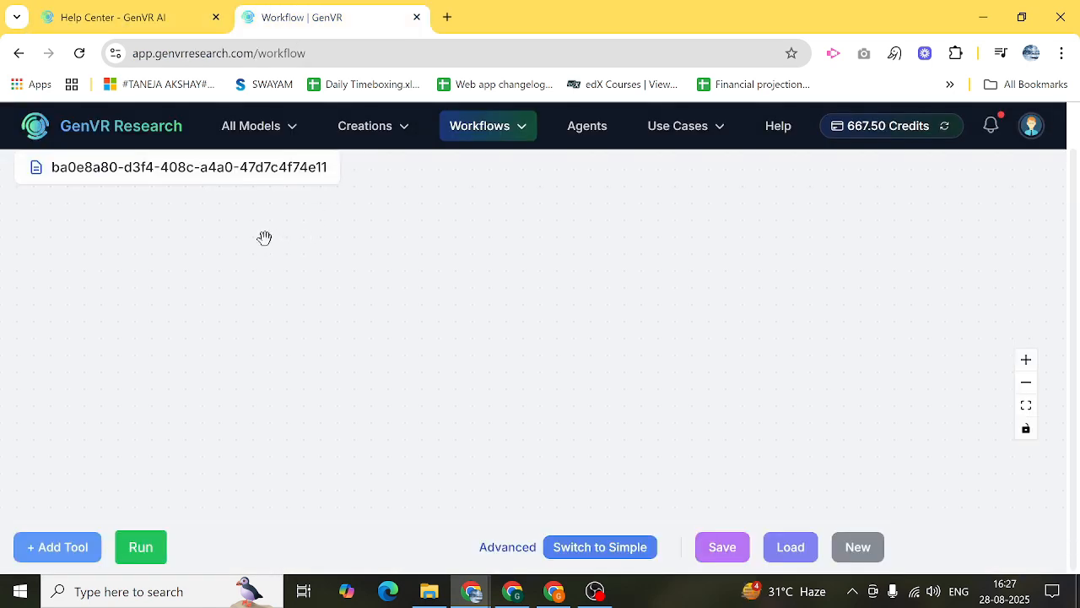
pyautogui.rightClick(303, 222)
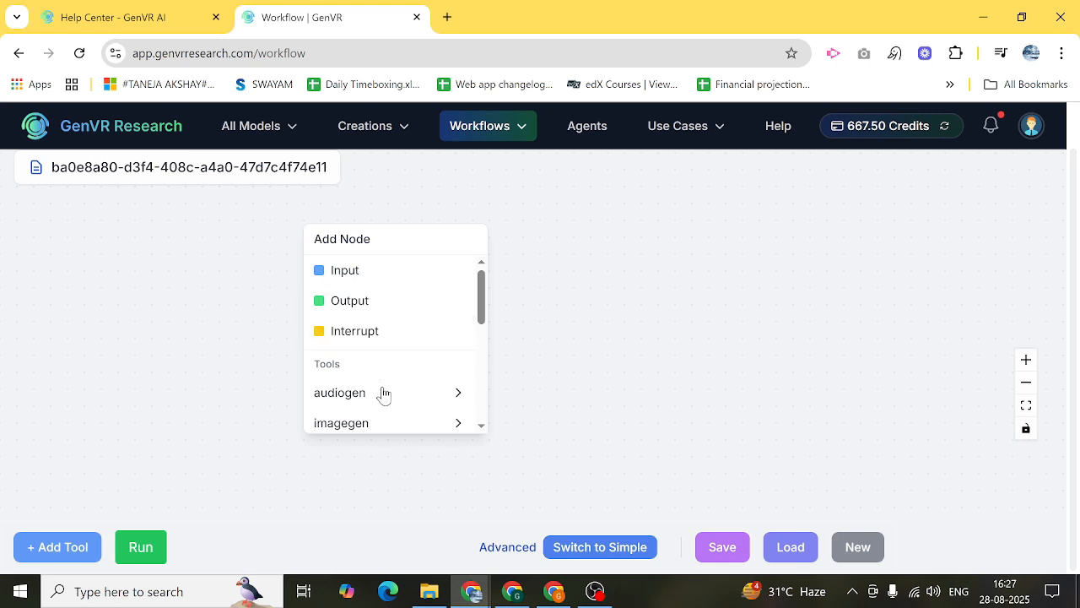
pyautogui.scroll(-3, 381, 393)
pyautogui.scroll(1, 380, 384)
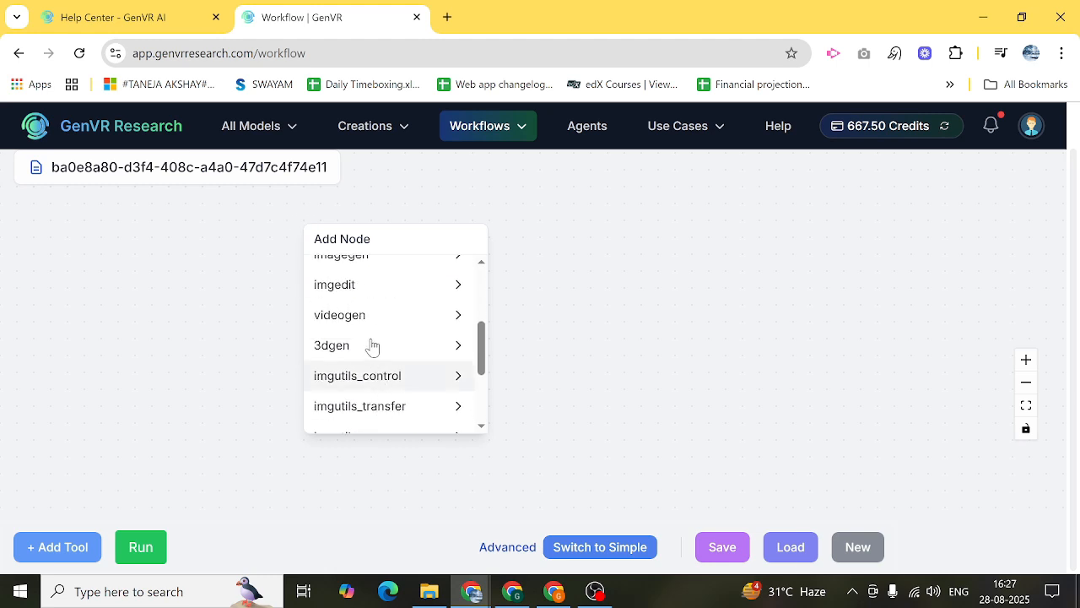
pyautogui.click(366, 260)
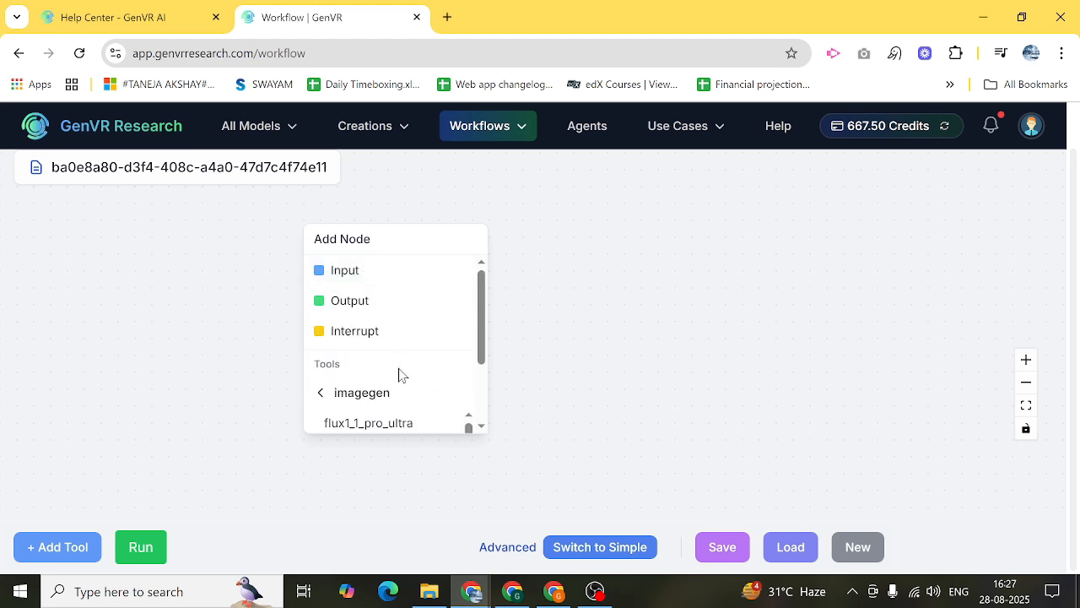
pyautogui.scroll(-2, 399, 375)
pyautogui.scroll(-2, 398, 379)
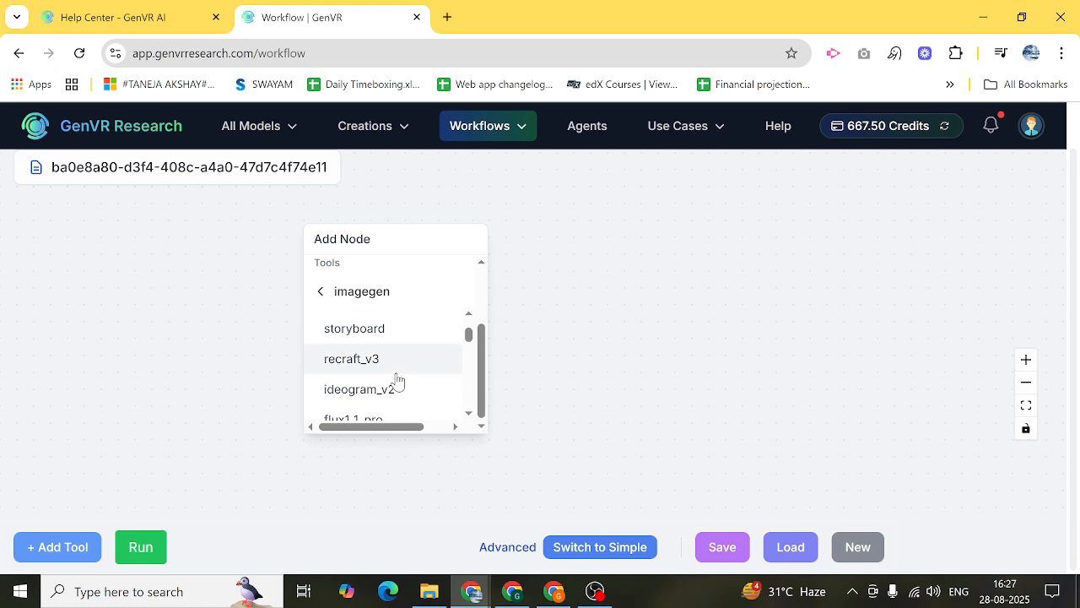
pyautogui.scroll(-5, 396, 380)
pyautogui.scroll(-6, 390, 380)
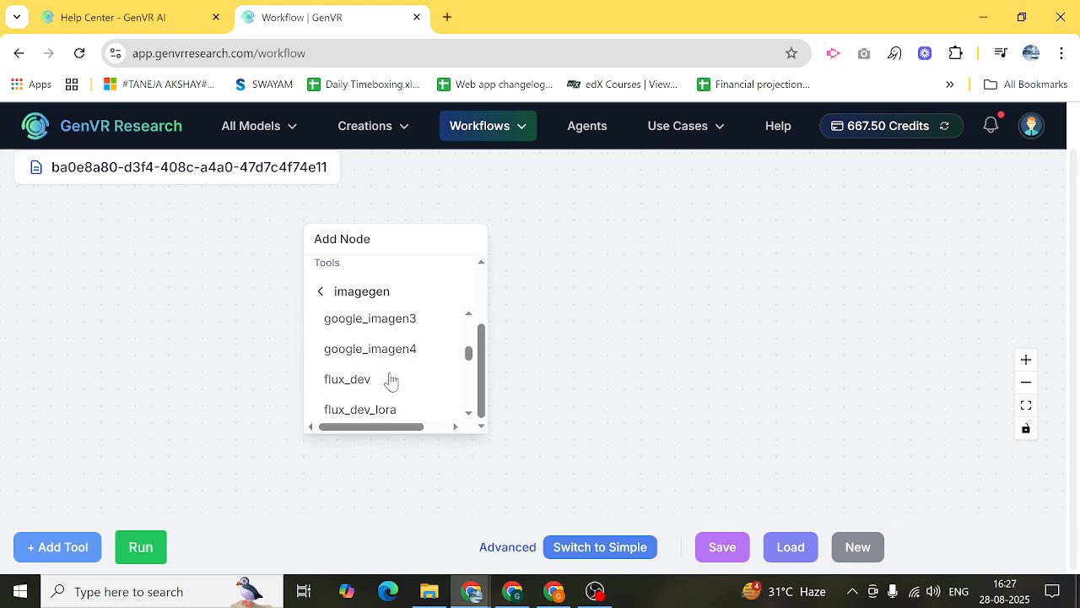
pyautogui.scroll(3, 384, 379)
pyautogui.click(371, 378)
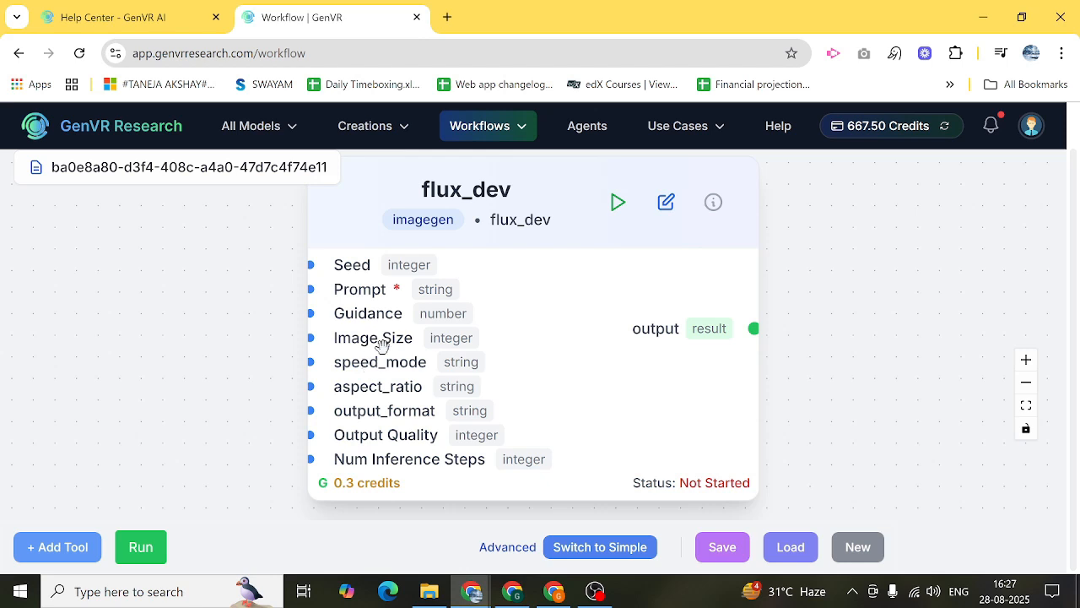
# Add an Input node to the canvas and place it to the left of the flux_dev node
pyautogui.scroll(-2, 381, 346)
pyautogui.rightClick(115, 293)
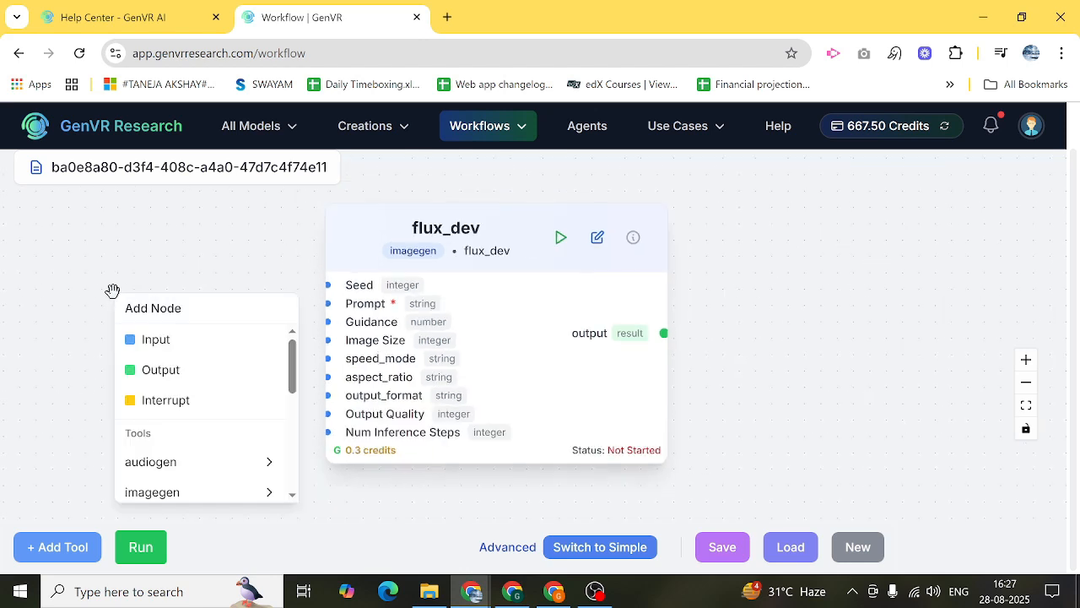
pyautogui.click(133, 340)
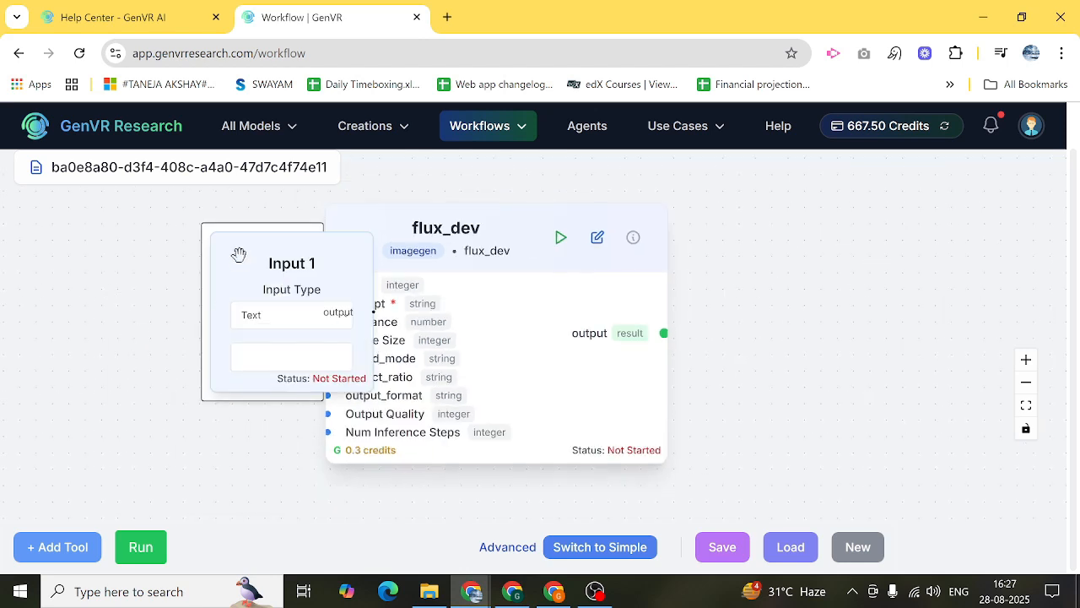
pyautogui.moveTo(236, 253); pyautogui.dragTo(87, 275)
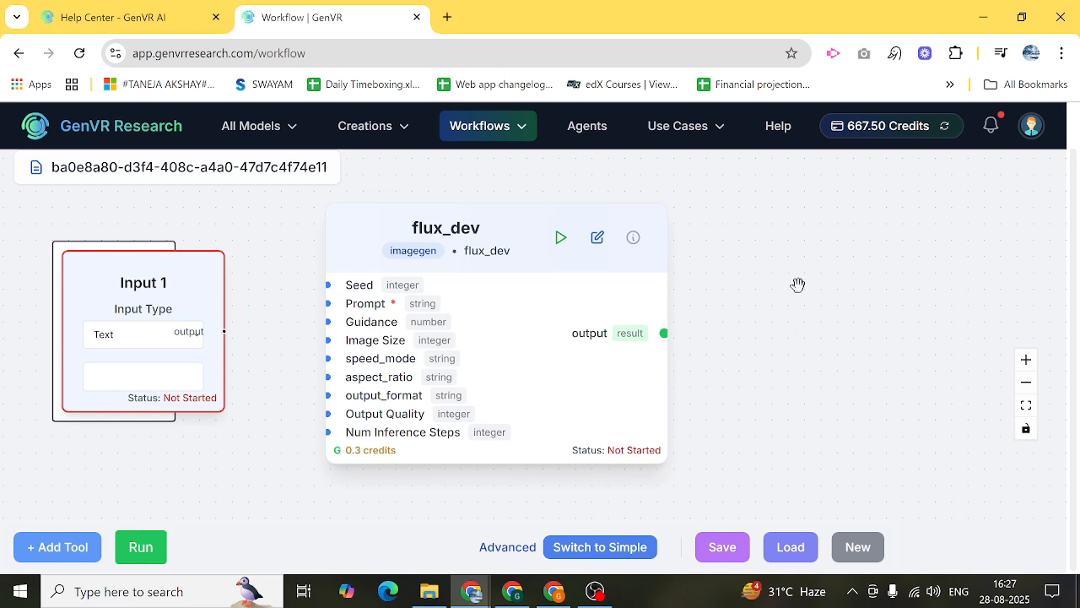
# Add an Output node right of flux_dev, then wire Input 1 to the flux_dev Prompt and the flux_dev output to the Output node
pyautogui.rightClick(798, 286)
pyautogui.click(839, 361)
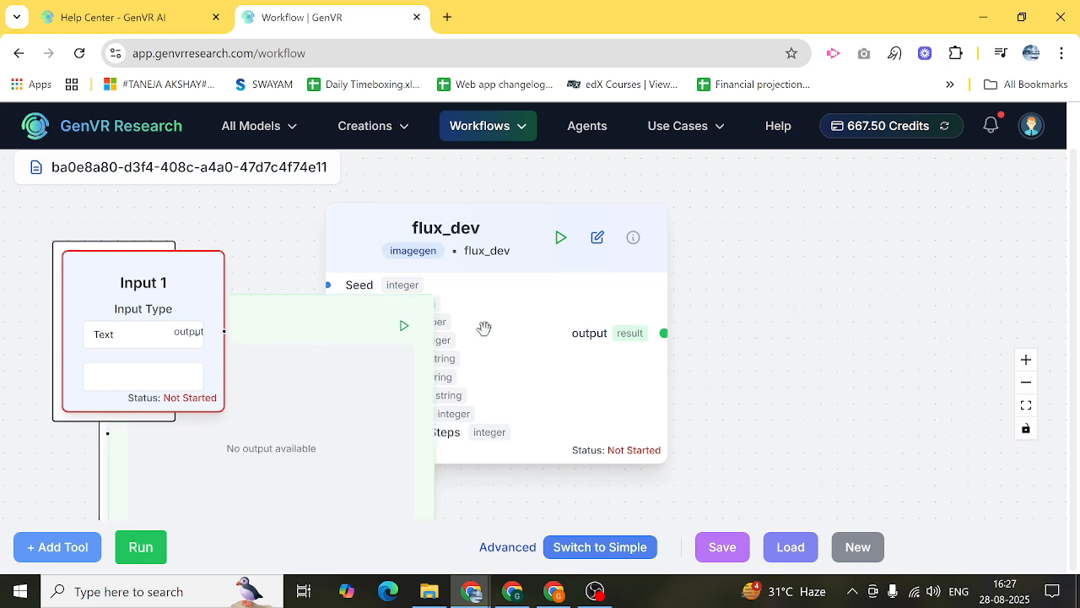
pyautogui.moveTo(347, 315); pyautogui.dragTo(475, 326)
pyautogui.moveTo(863, 314); pyautogui.dragTo(959, 230)
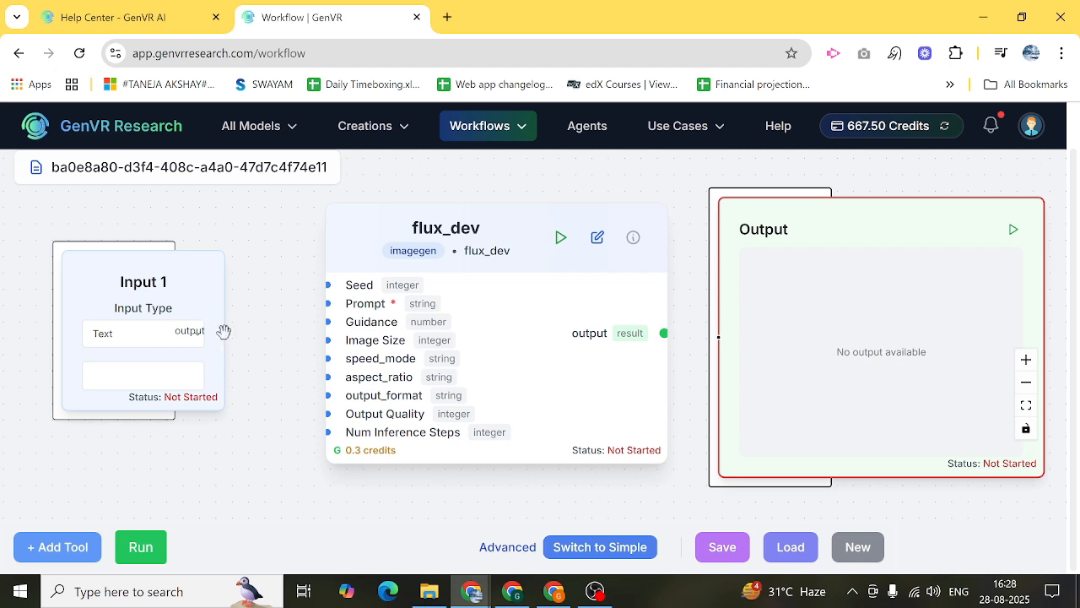
pyautogui.moveTo(223, 330); pyautogui.dragTo(328, 303)
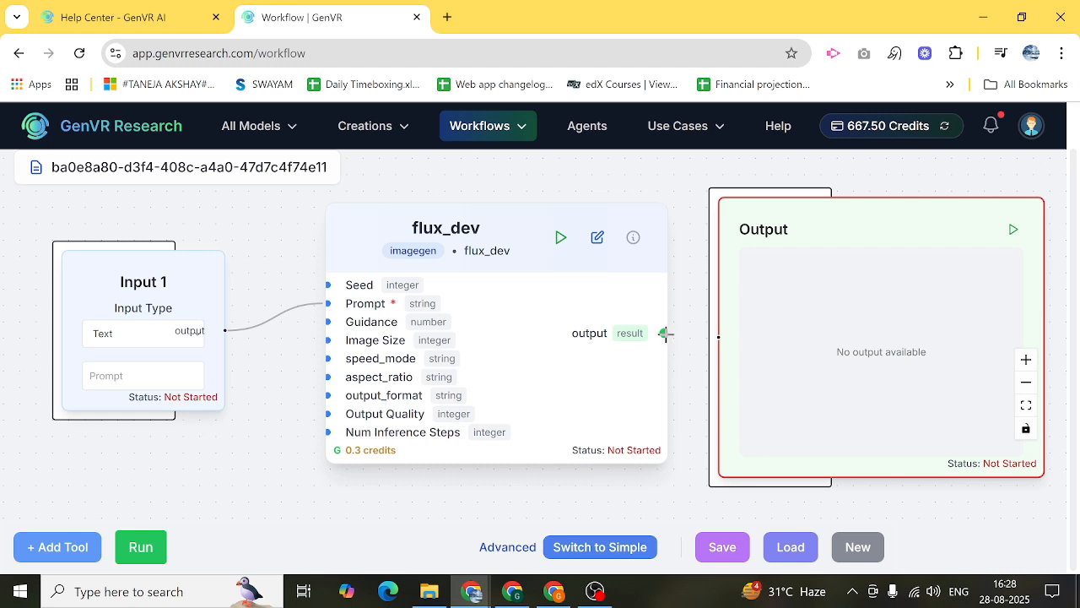
pyautogui.moveTo(665, 333); pyautogui.dragTo(719, 335)
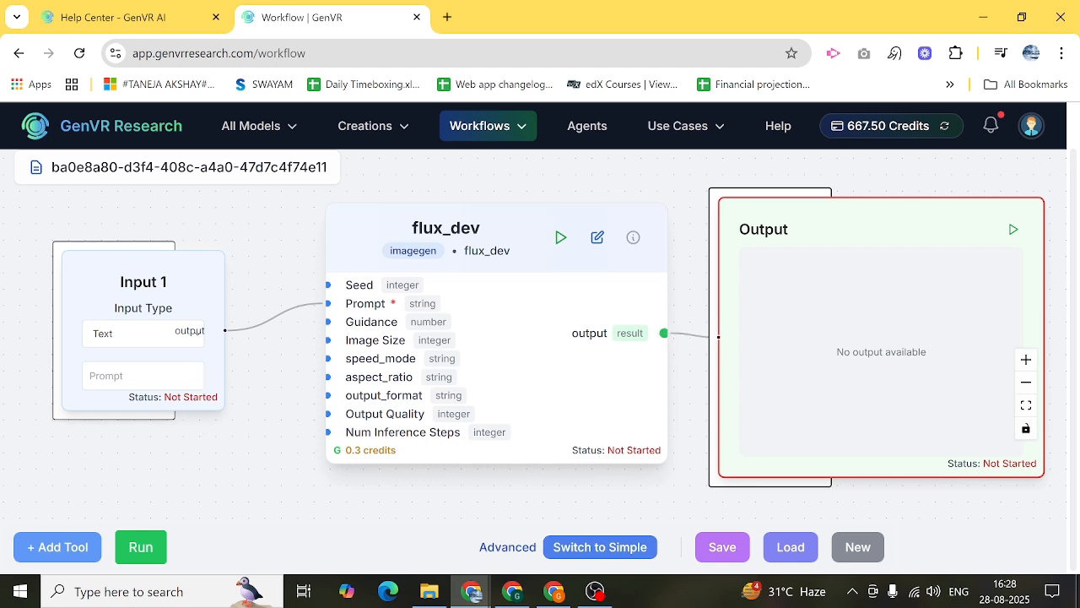
# Enter "Man swims" as the prompt text in Input 1 and run the workflow
pyautogui.click(142, 377)
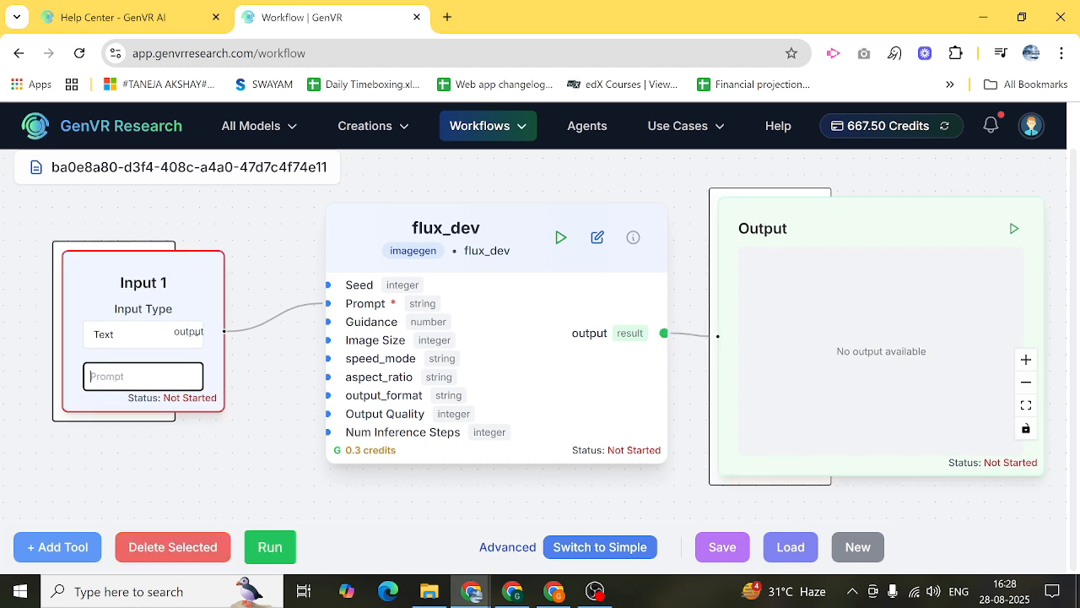
pyautogui.write('Mo')
pyautogui.write('n swims')
pyautogui.click(342, 496)
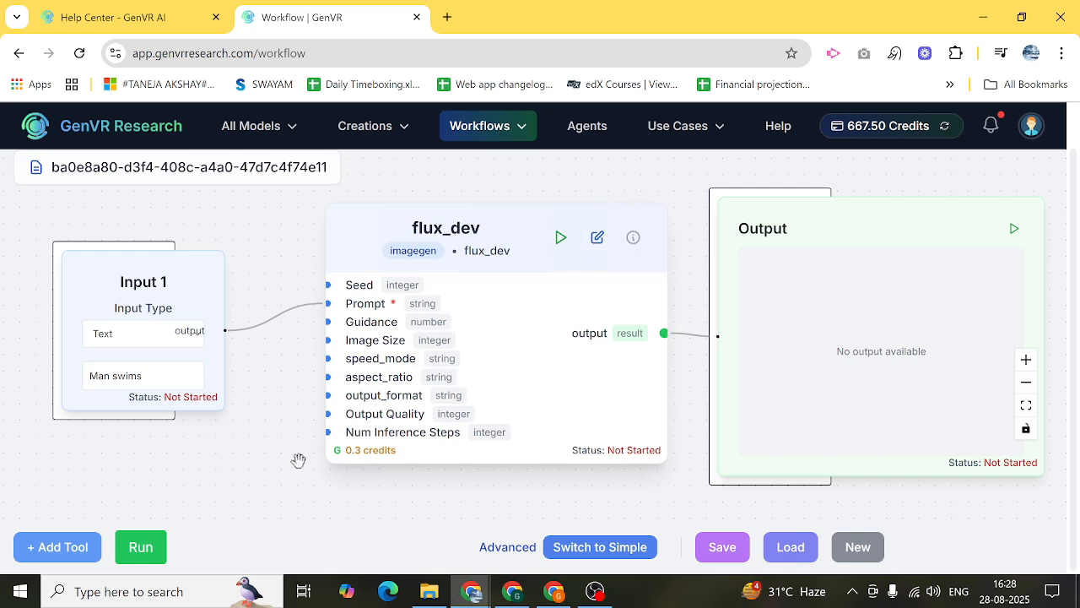
pyautogui.click(150, 542)
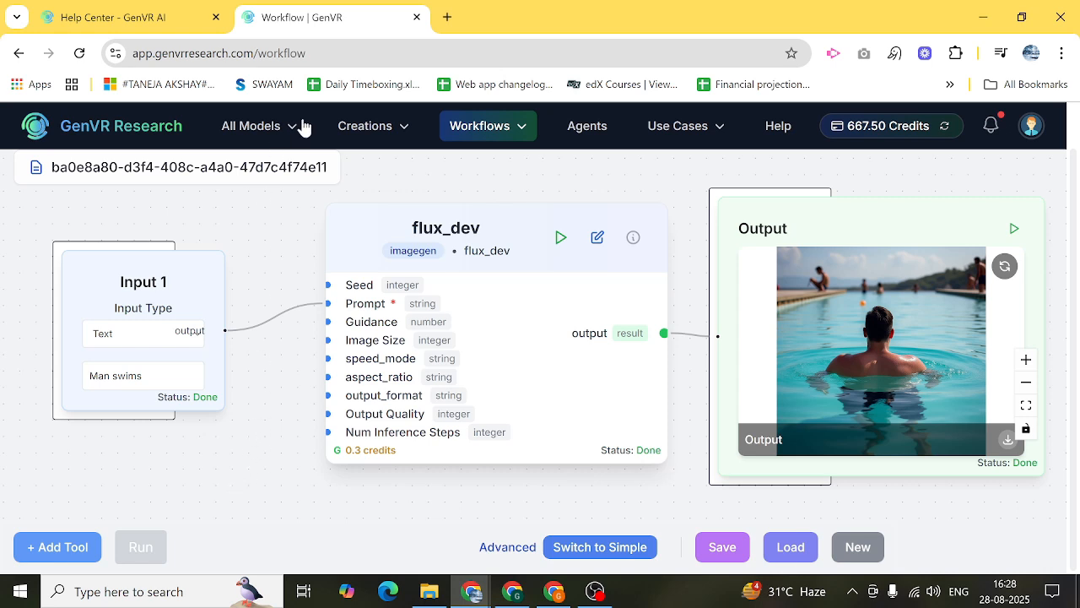
# Duplicate the workflow browser tab and open the Workflow Explorer in the copy
pyautogui.rightClick(377, 29)
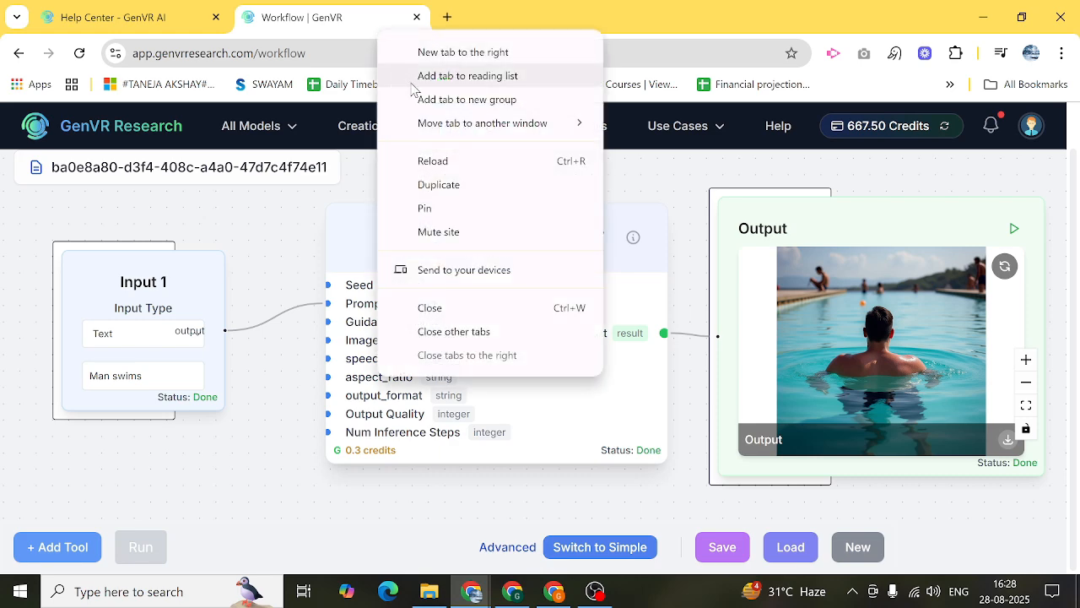
pyautogui.click(439, 184)
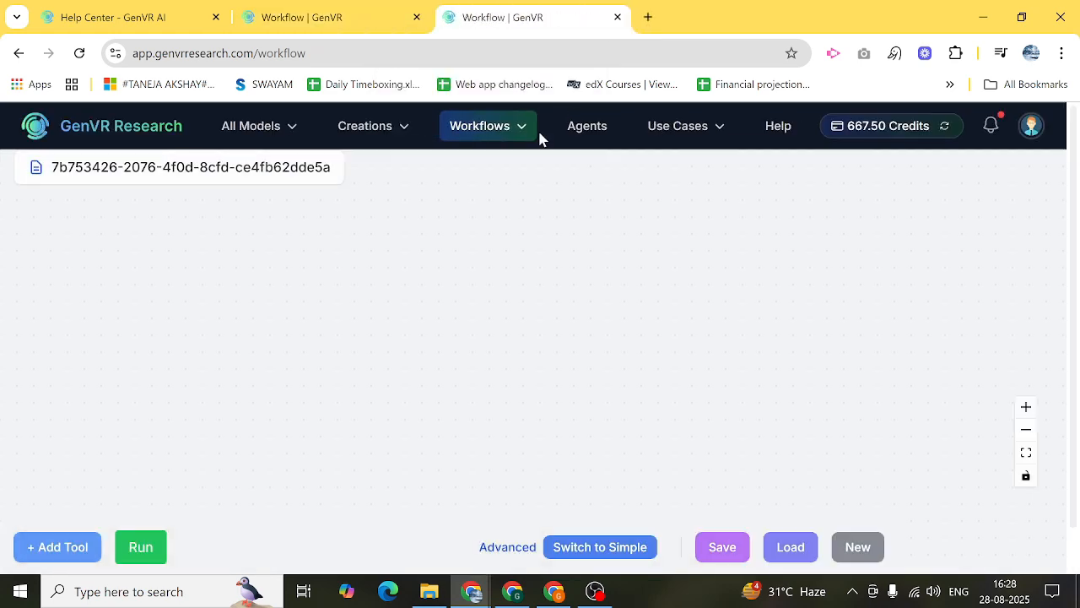
pyautogui.click(514, 138)
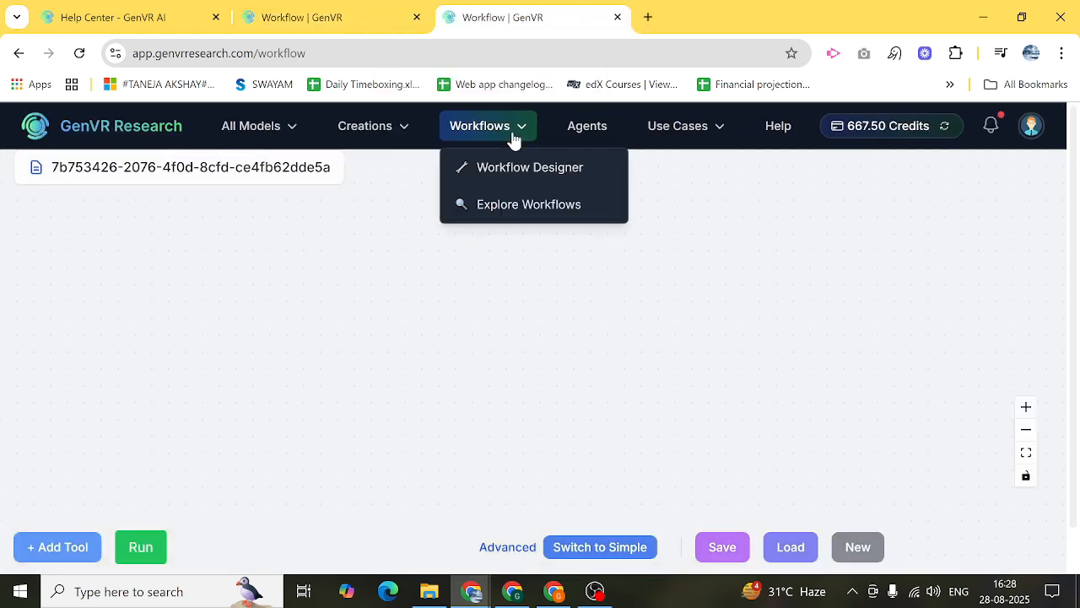
pyautogui.click(507, 206)
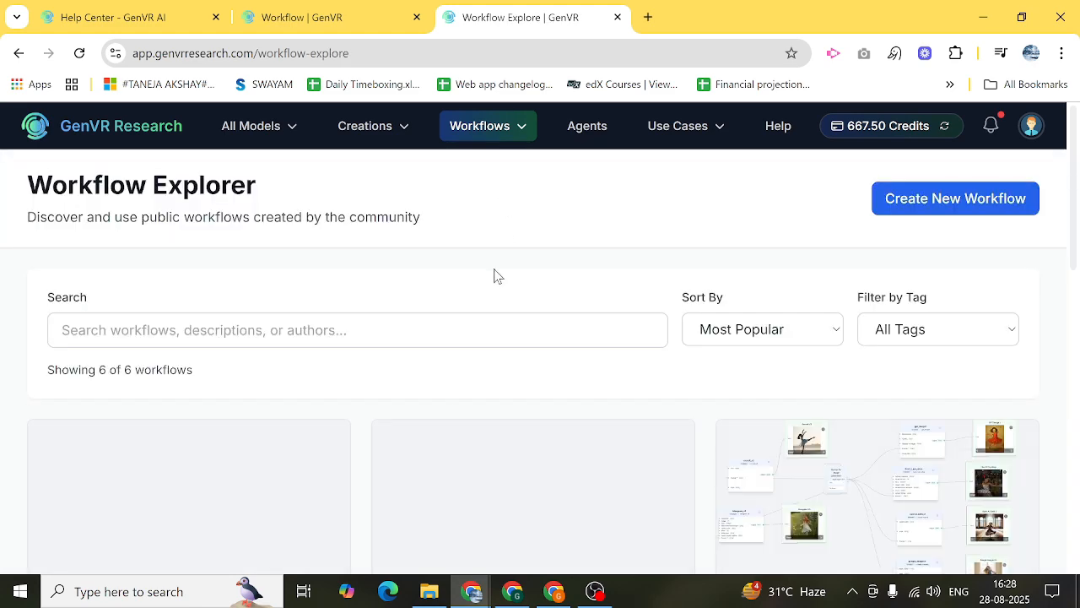
# Browse the public community workflows and open the fashion_visualizer workflow
pyautogui.scroll(-9, 496, 276)
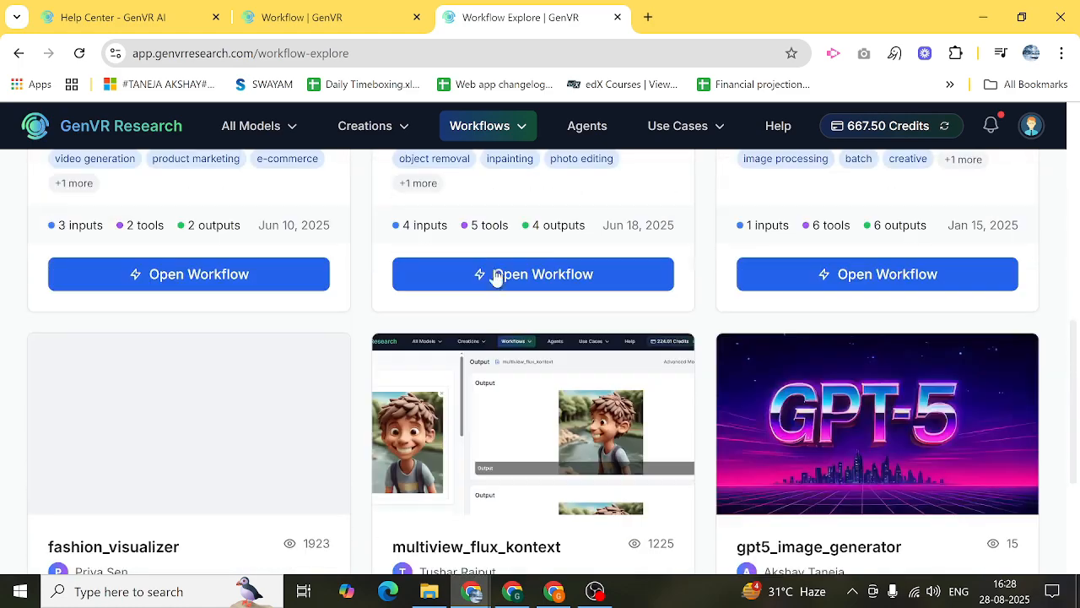
pyautogui.scroll(9, 496, 276)
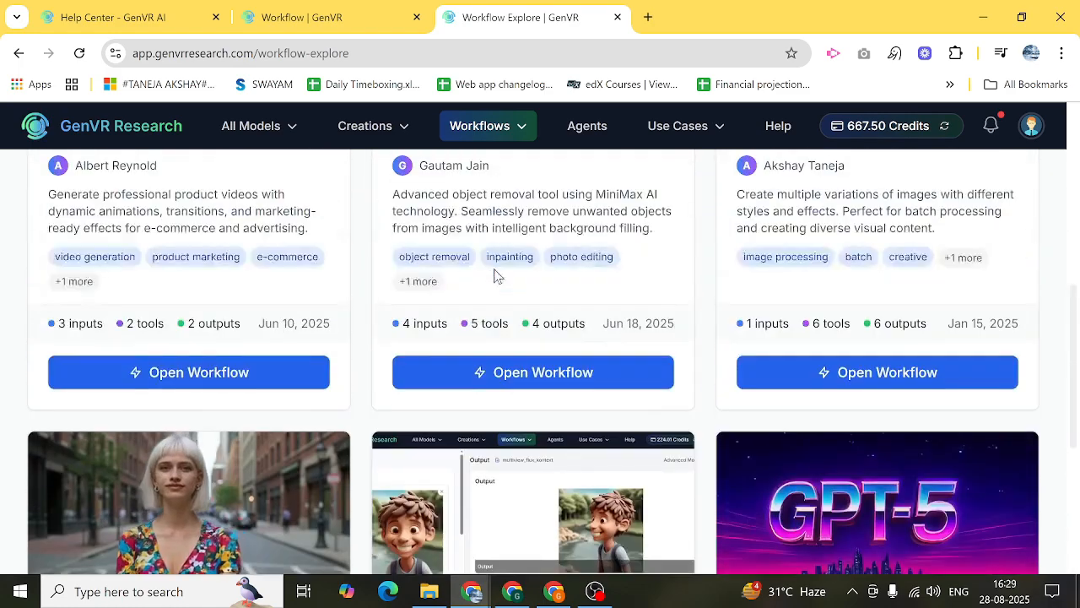
pyautogui.scroll(-9, 497, 276)
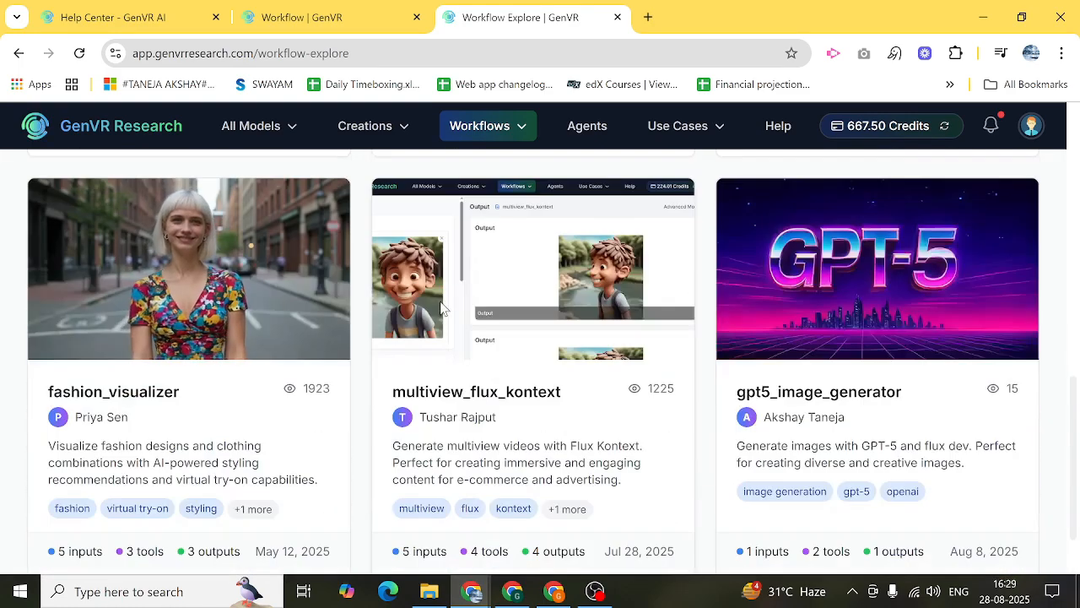
pyautogui.scroll(-1, 333, 342)
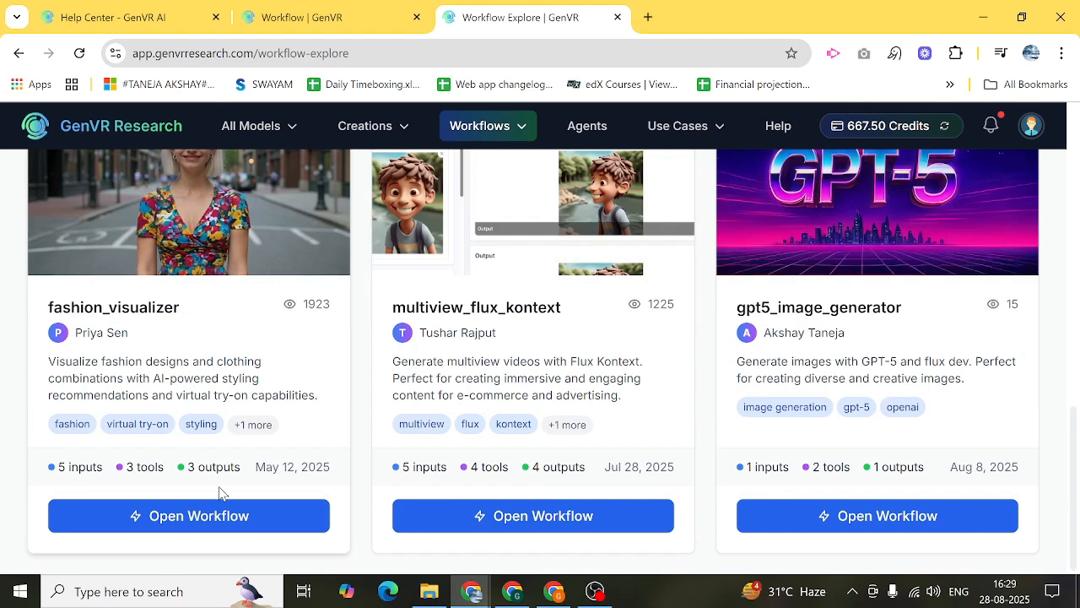
pyautogui.click(214, 517)
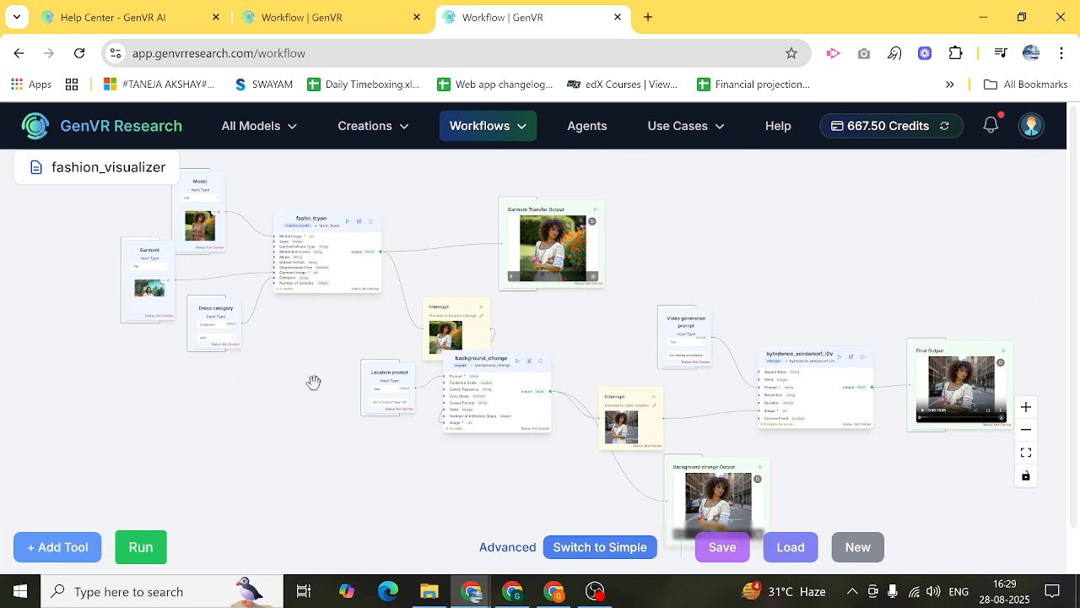
# Examine the overall fashion_visualizer graph and the Model, Garment and Dress category inputs feeding the fashn_tryon node
pyautogui.scroll(-2, 312, 369)
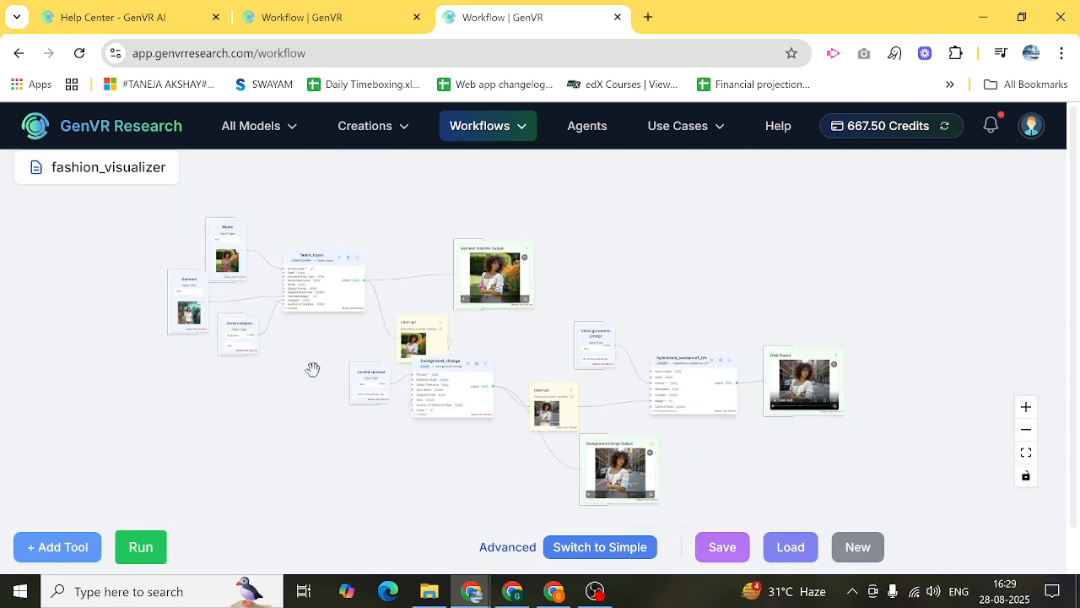
pyautogui.scroll(-4, 312, 369)
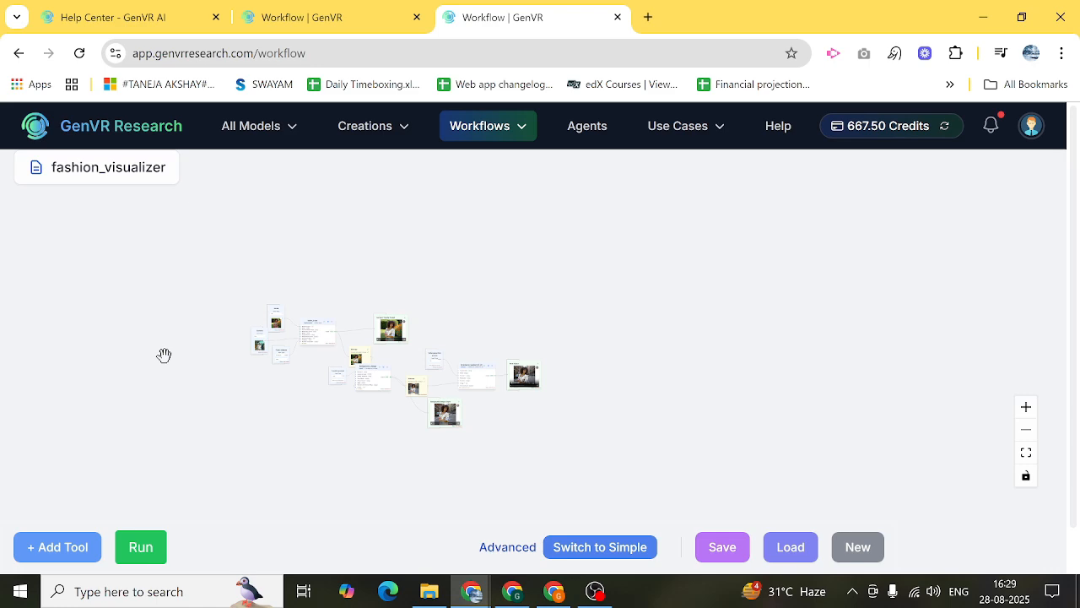
pyautogui.scroll(5, 300, 370)
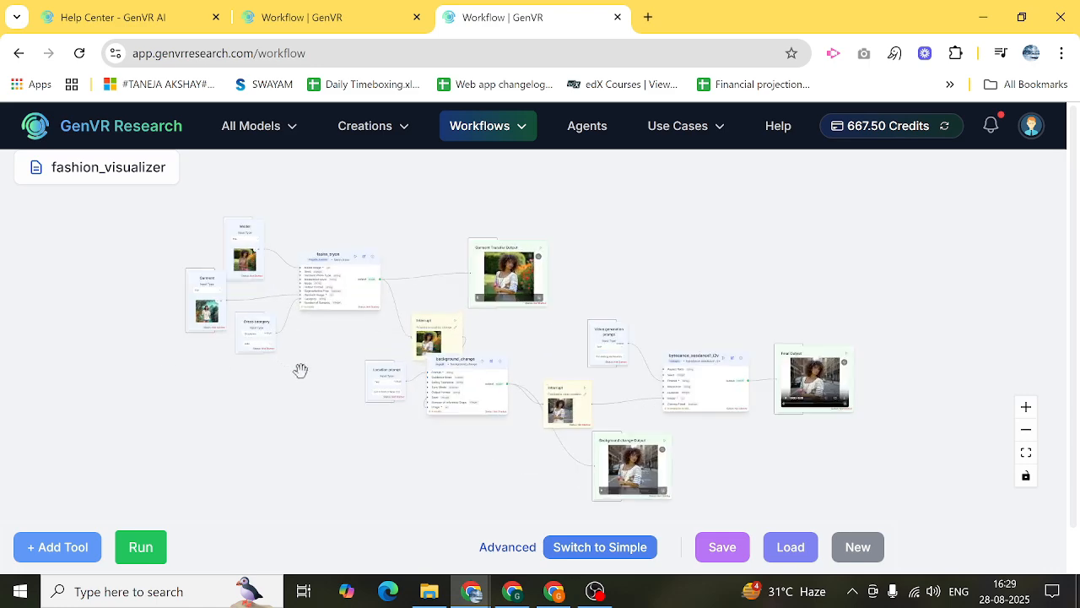
pyautogui.scroll(2, 300, 370)
pyautogui.moveTo(301, 369); pyautogui.dragTo(346, 440)
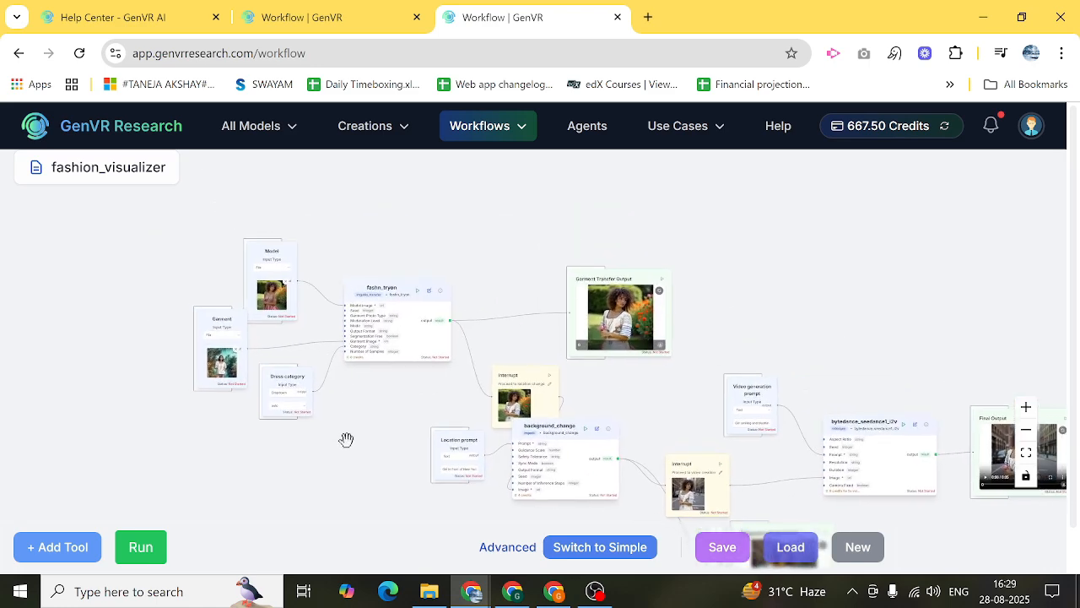
pyautogui.scroll(4, 298, 349)
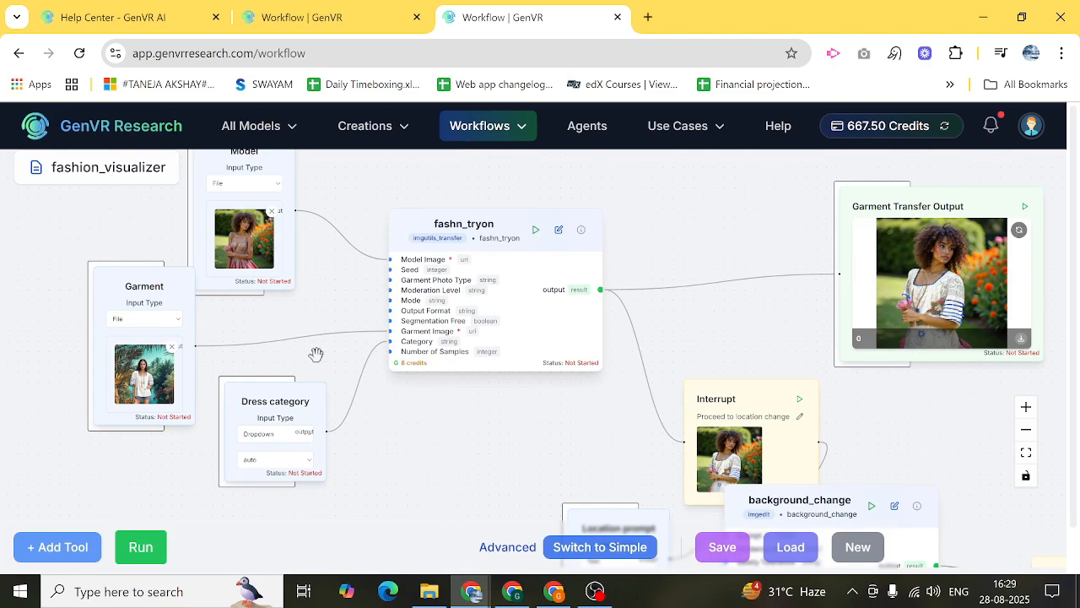
pyautogui.scroll(3, 315, 354)
pyautogui.scroll(-1, 278, 357)
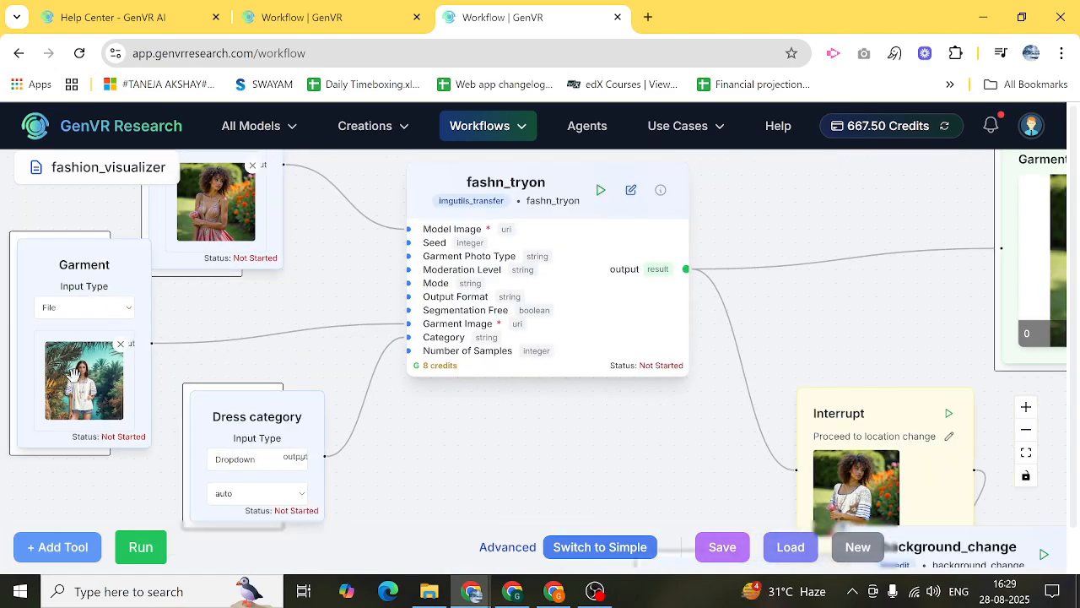
pyautogui.scroll(4, 76, 377)
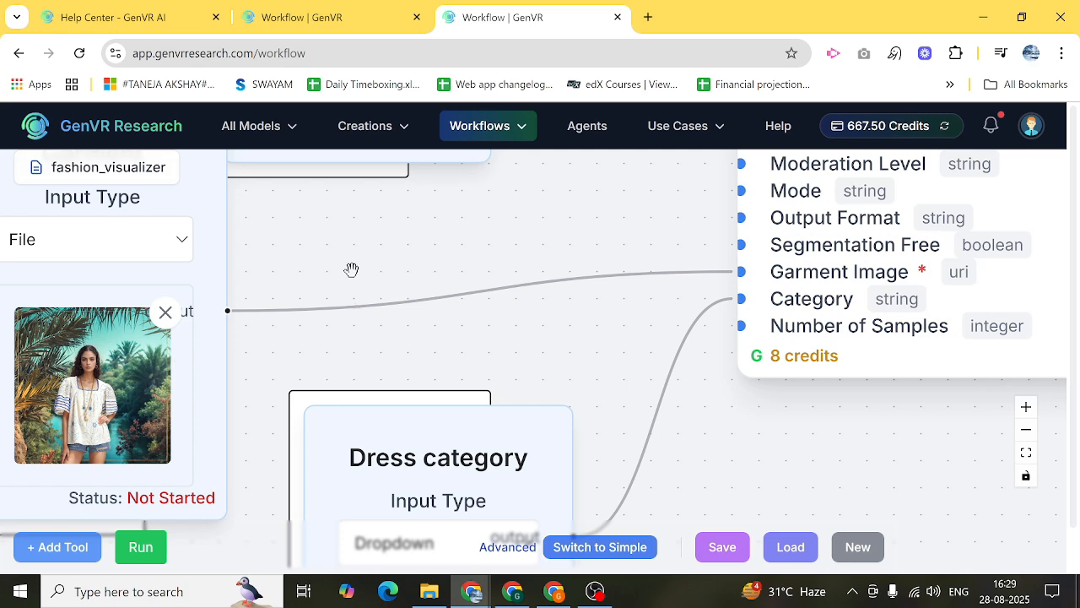
pyautogui.scroll(3, 344, 335)
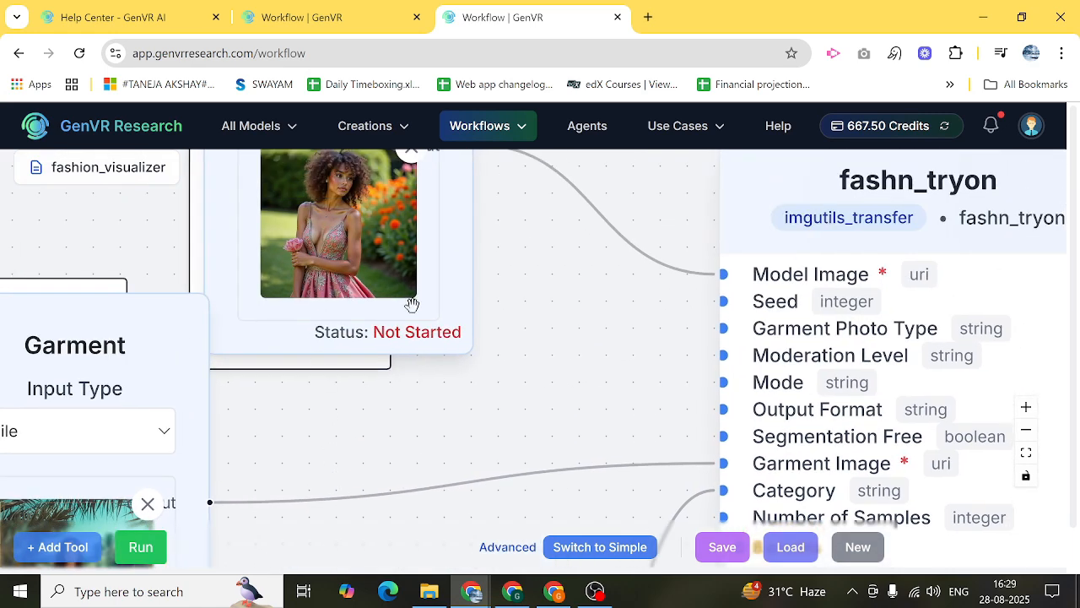
pyautogui.scroll(-5, 579, 331)
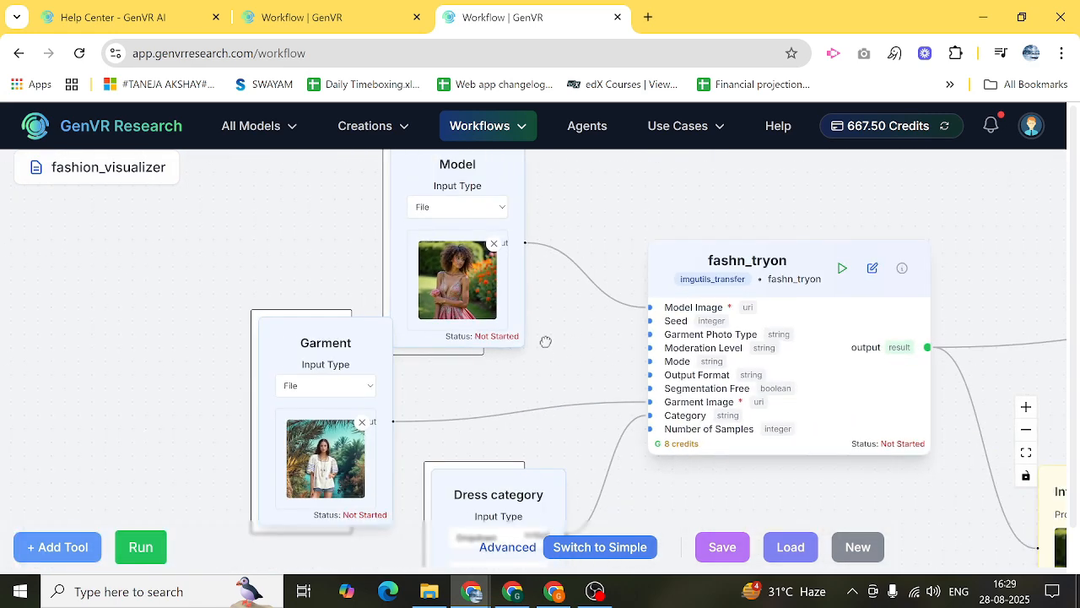
pyautogui.moveTo(545, 341); pyautogui.dragTo(443, 268)
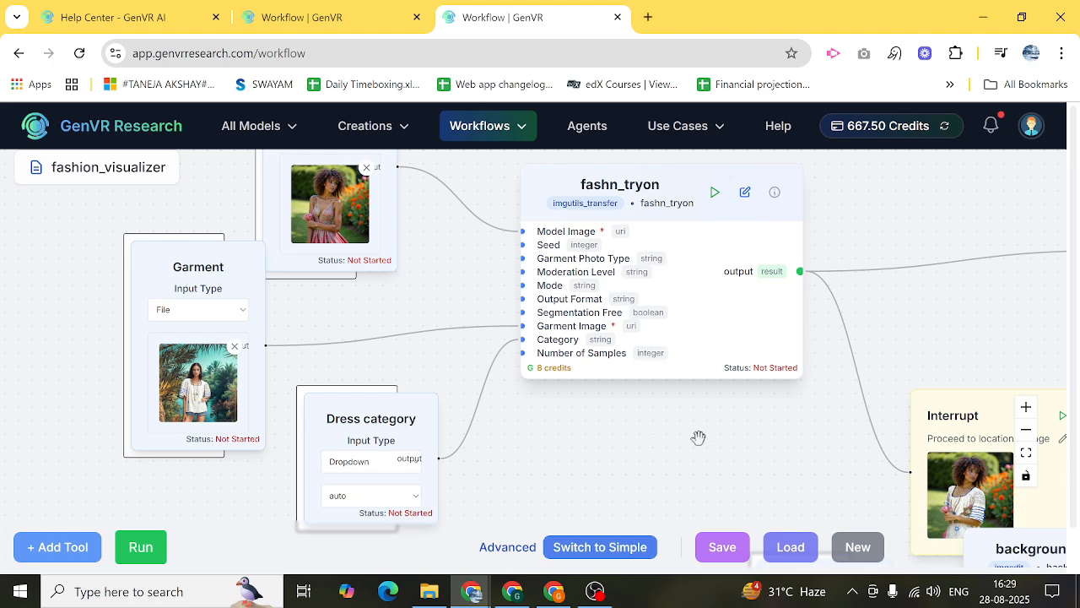
# Follow the fashion_visualizer graph from the Garment Transfer Output through the interrupts, background_change and bytedance_seedance1_i2v to the Final Output
pyautogui.moveTo(699, 437); pyautogui.dragTo(311, 385)
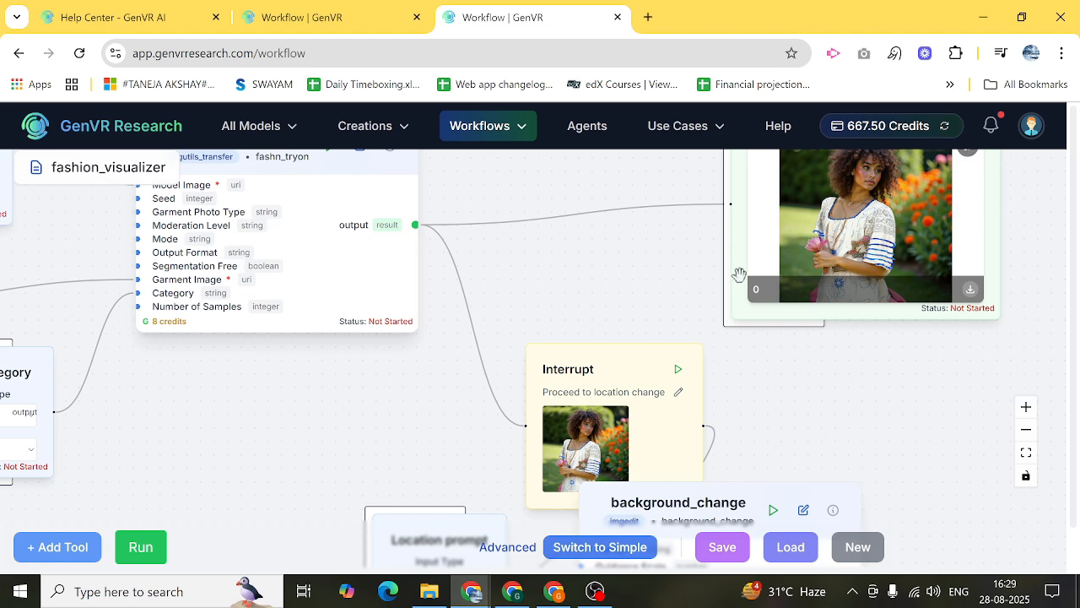
pyautogui.scroll(-1, 837, 399)
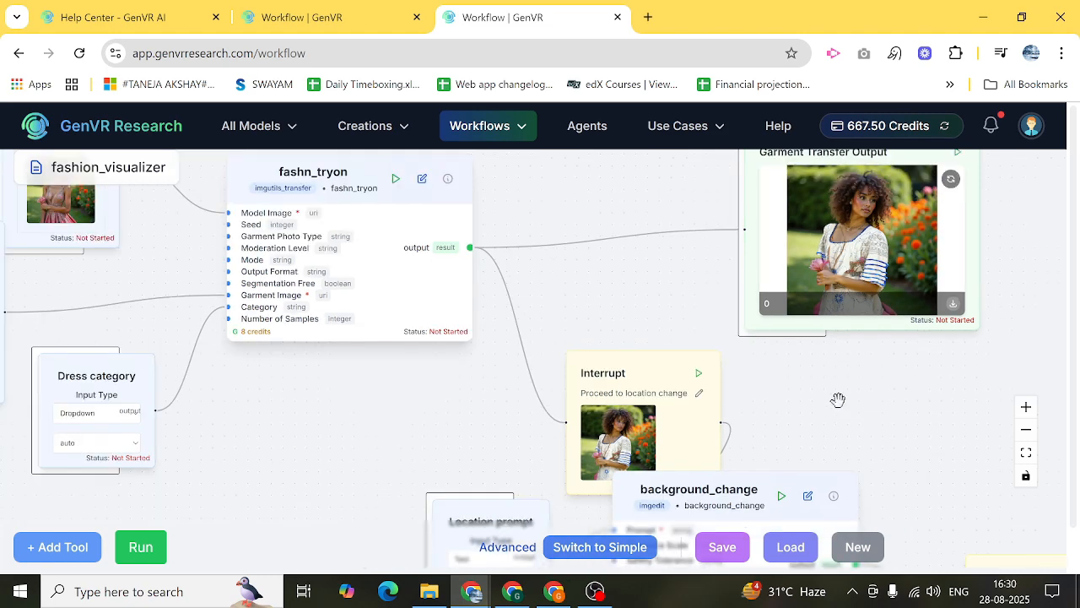
pyautogui.moveTo(838, 399); pyautogui.dragTo(687, 216)
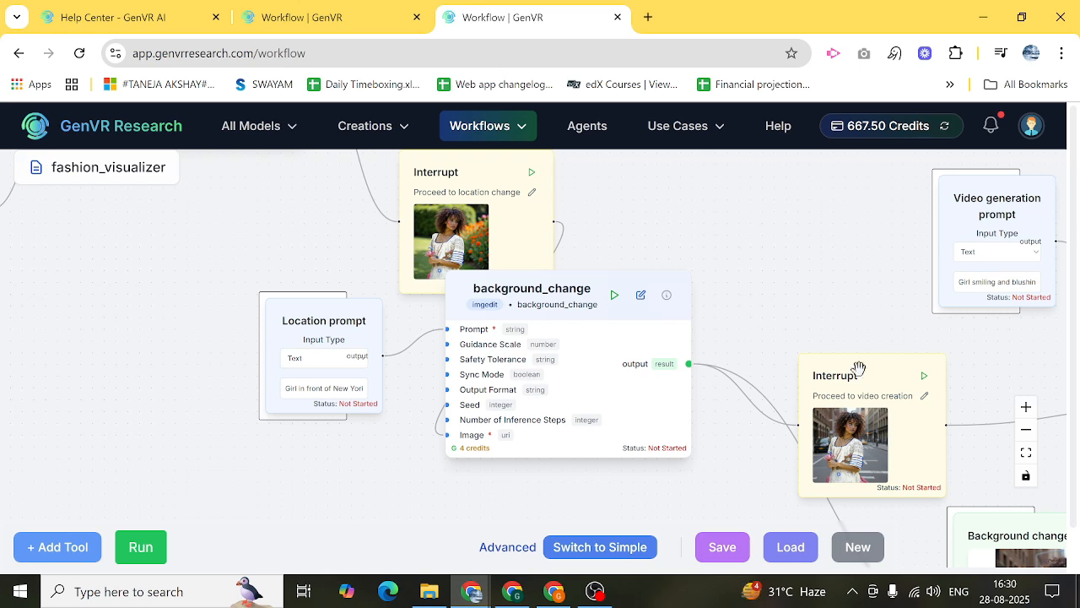
pyautogui.moveTo(834, 322); pyautogui.dragTo(521, 213)
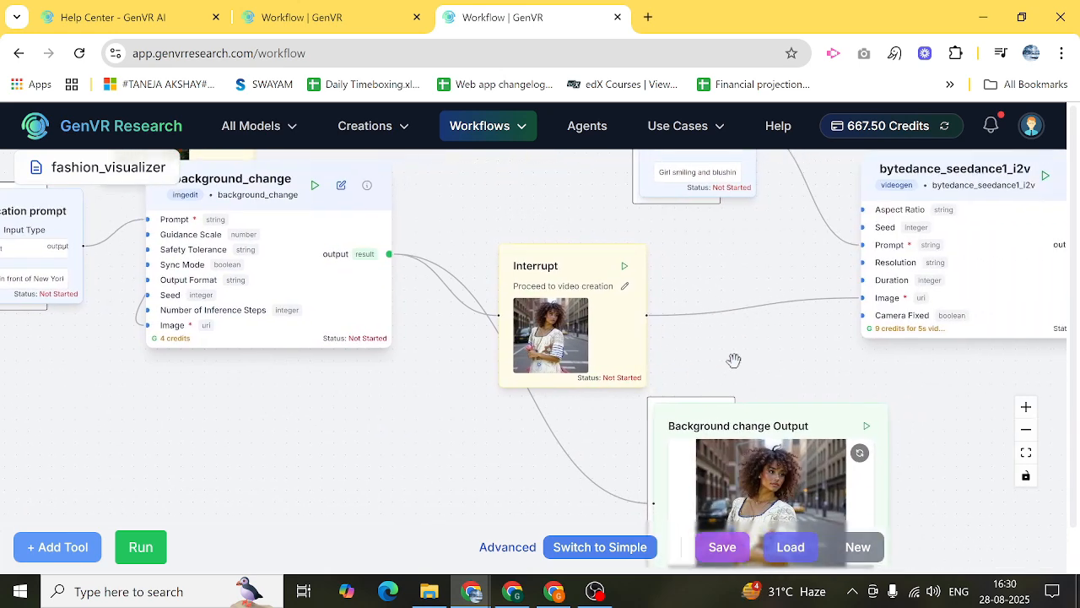
pyautogui.moveTo(707, 384); pyautogui.dragTo(582, 449)
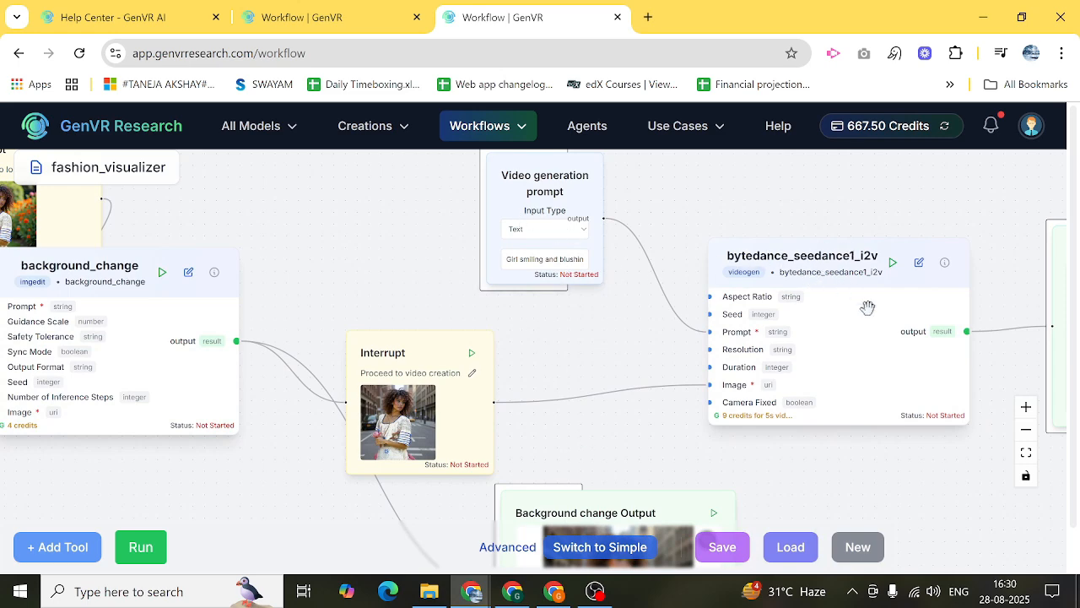
pyautogui.moveTo(932, 456); pyautogui.dragTo(588, 425)
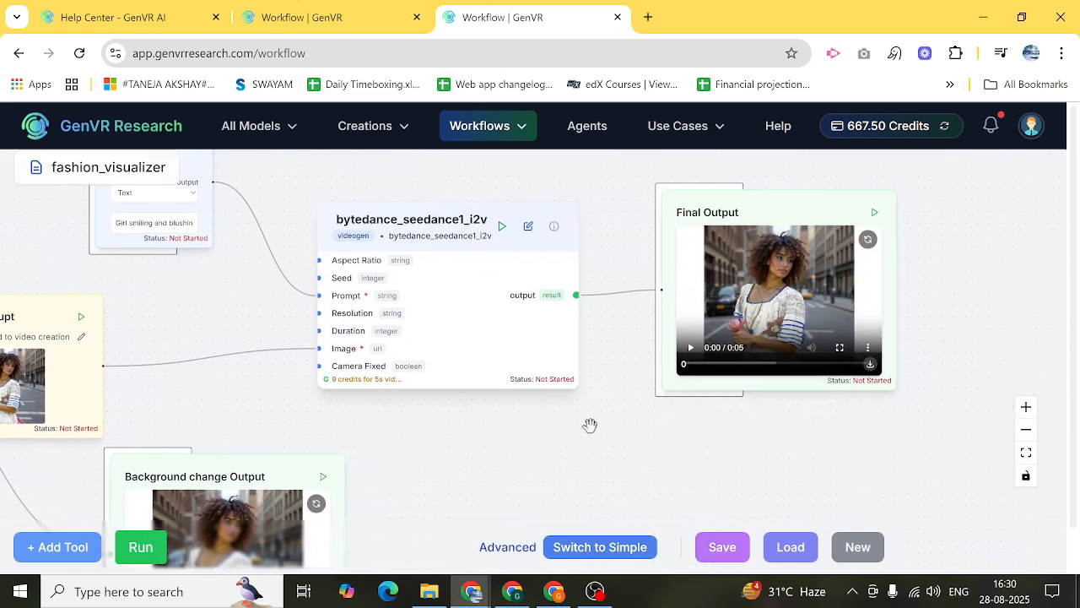
# Switch the fashion_visualizer workflow to simple mode and look through its inputs, prompts and output previews
pyautogui.scroll(-3, 521, 433)
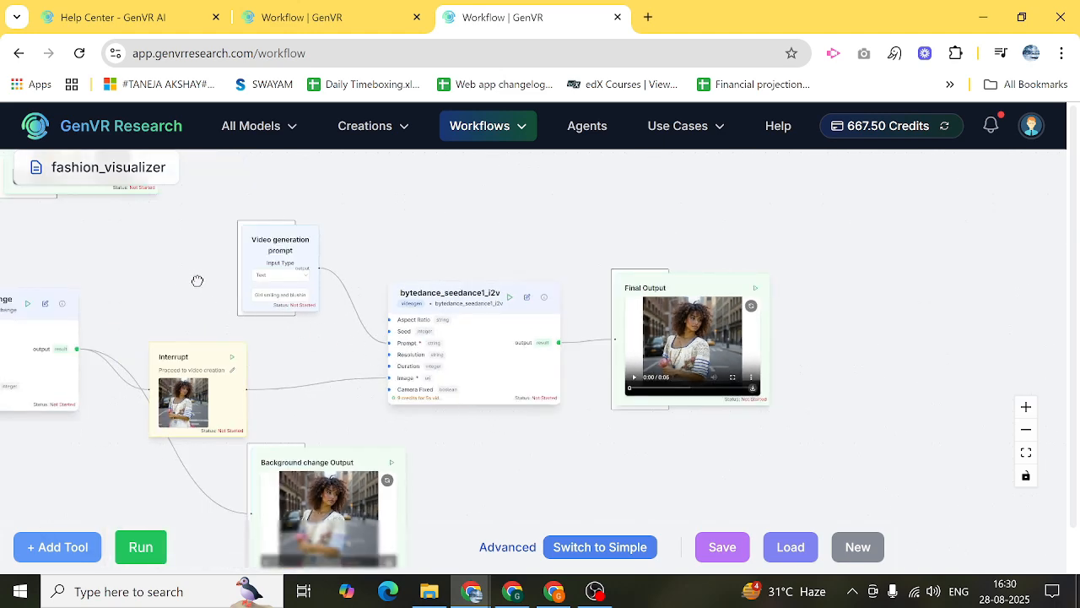
pyautogui.moveTo(197, 281); pyautogui.dragTo(420, 297)
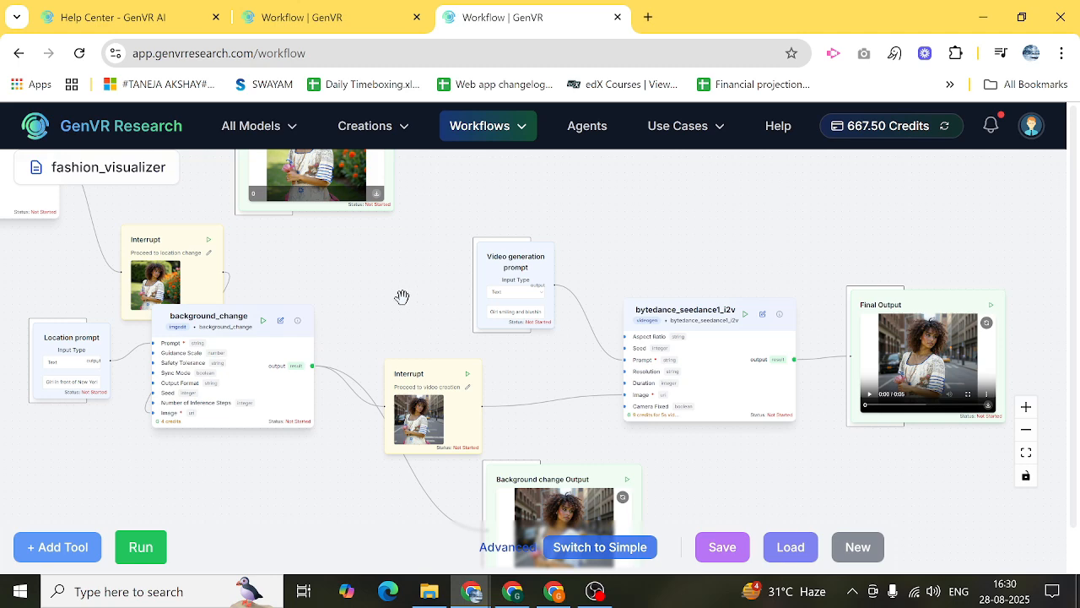
pyautogui.scroll(-3, 401, 297)
pyautogui.moveTo(402, 297); pyautogui.dragTo(442, 311)
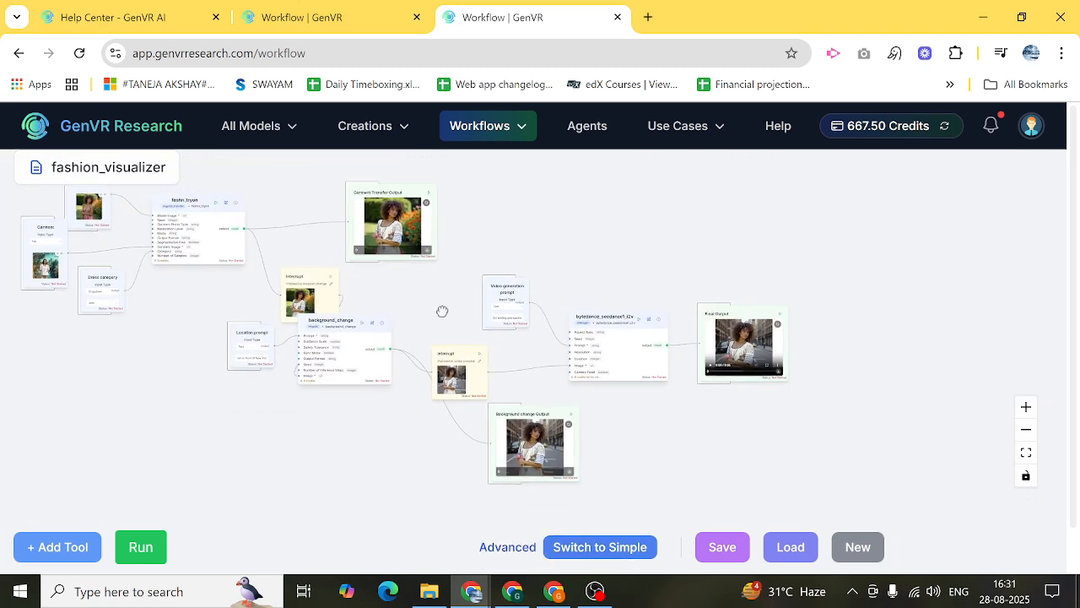
pyautogui.moveTo(174, 319); pyautogui.dragTo(265, 352)
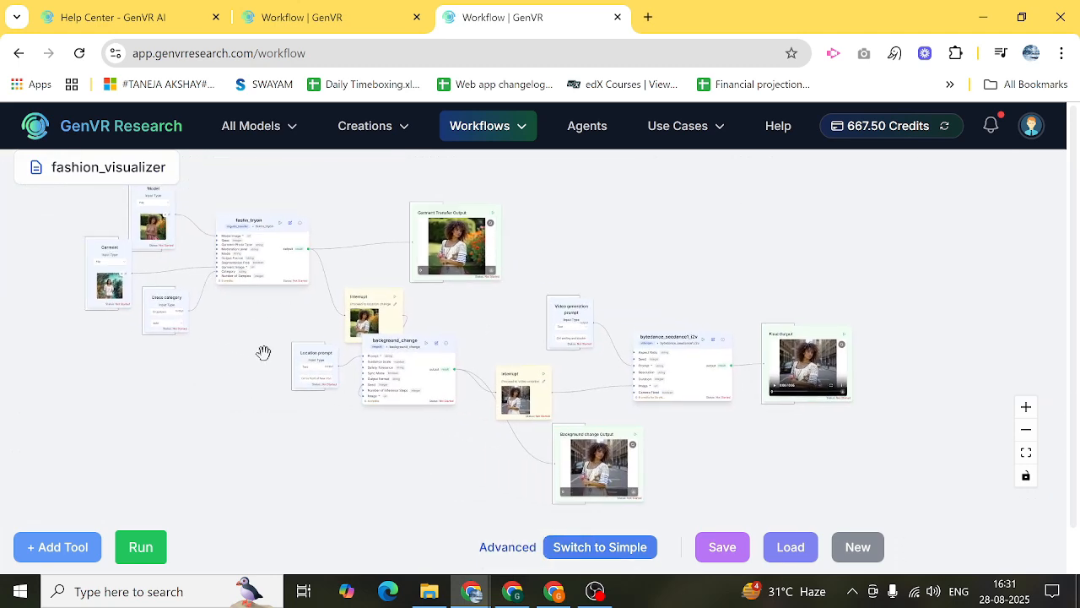
pyautogui.click(601, 547)
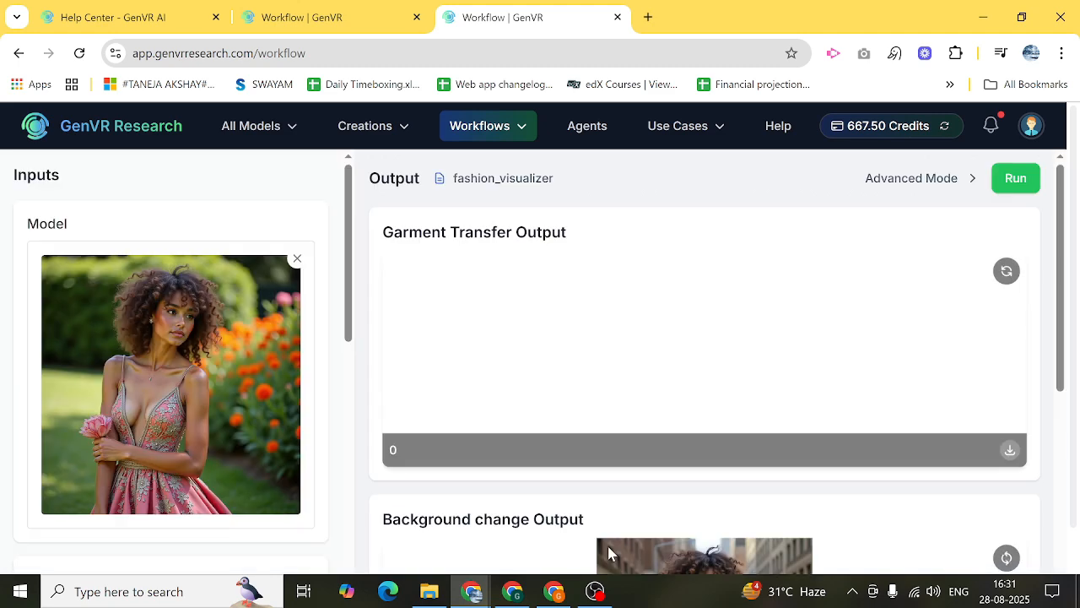
pyautogui.scroll(-8, 226, 285)
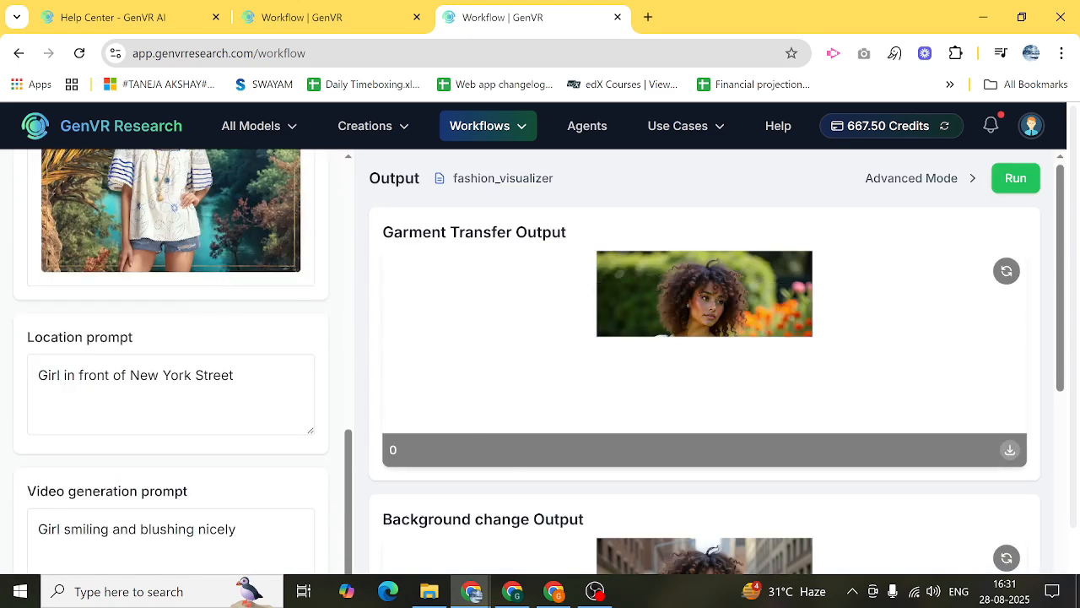
pyautogui.scroll(8, 194, 270)
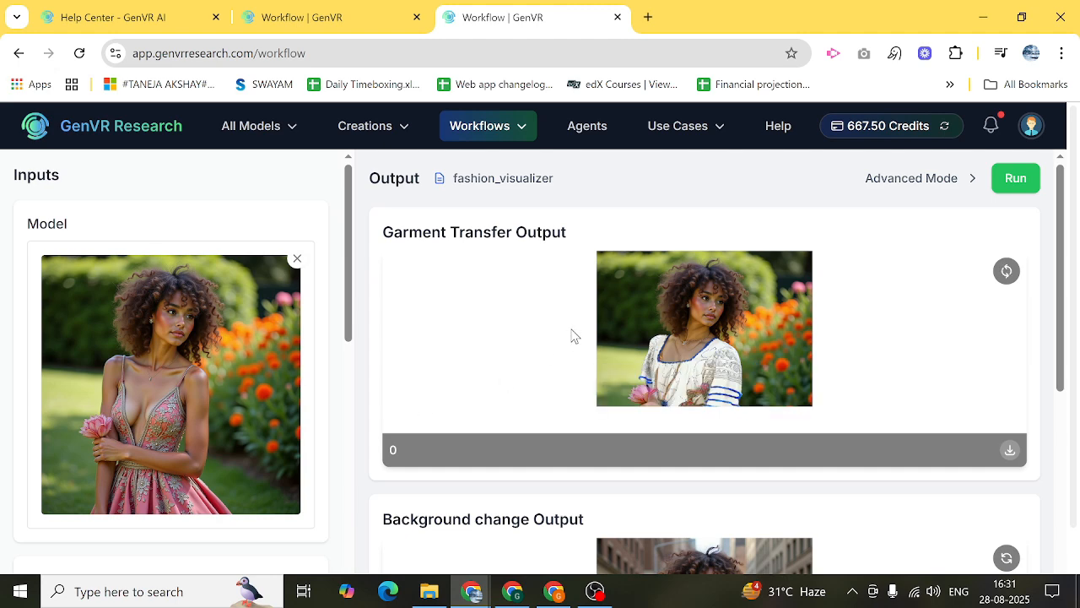
pyautogui.scroll(-5, 591, 306)
pyautogui.scroll(5, 591, 306)
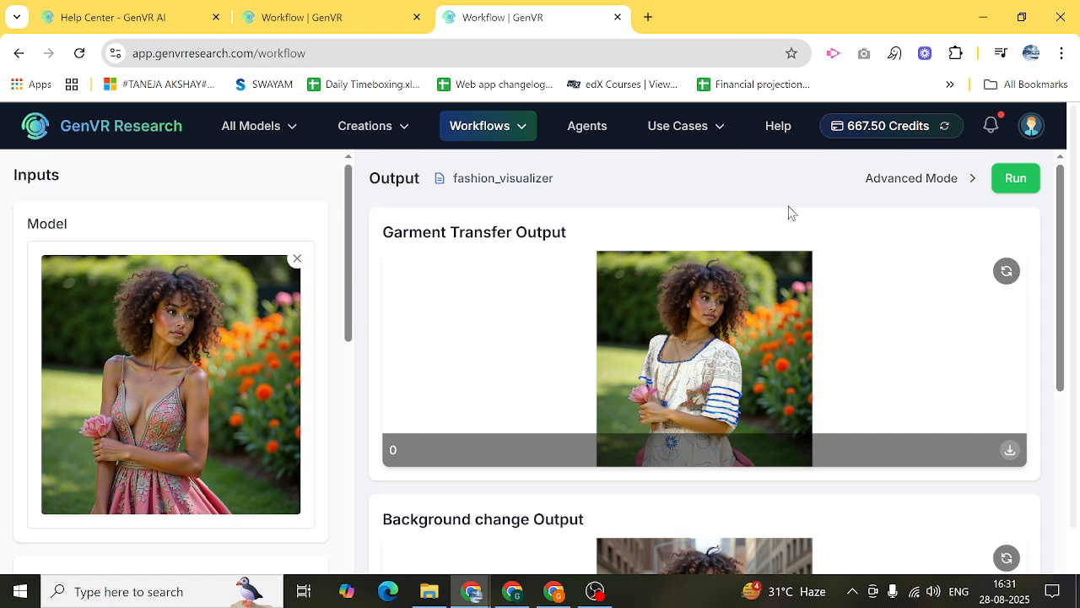
# Toggle the fashion_visualizer workflow between advanced and simple modes, ending on the advanced node graph
pyautogui.click(883, 186)
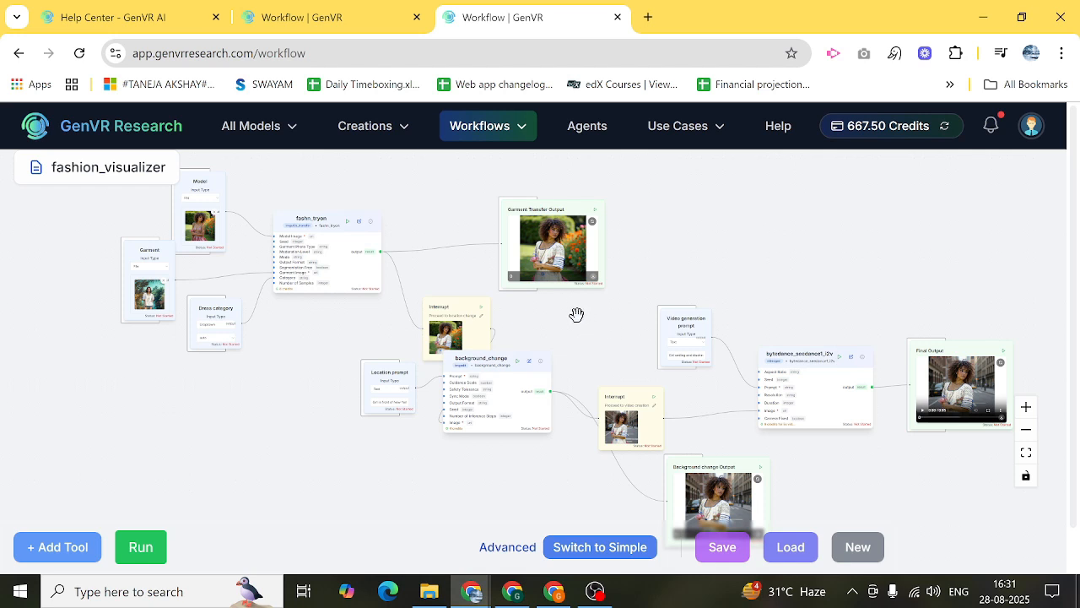
pyautogui.click(621, 549)
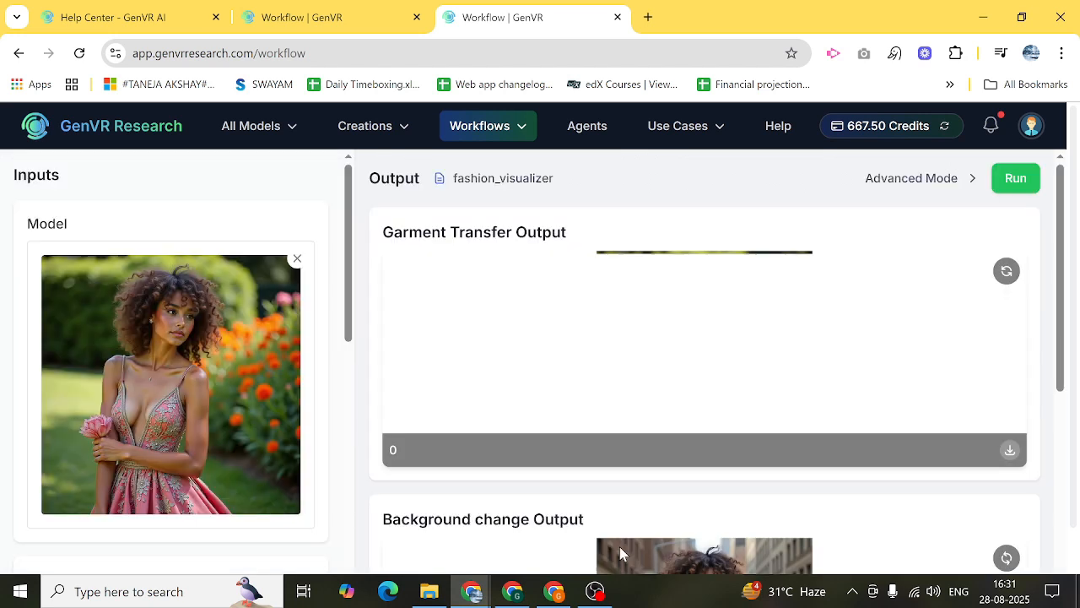
pyautogui.click(891, 181)
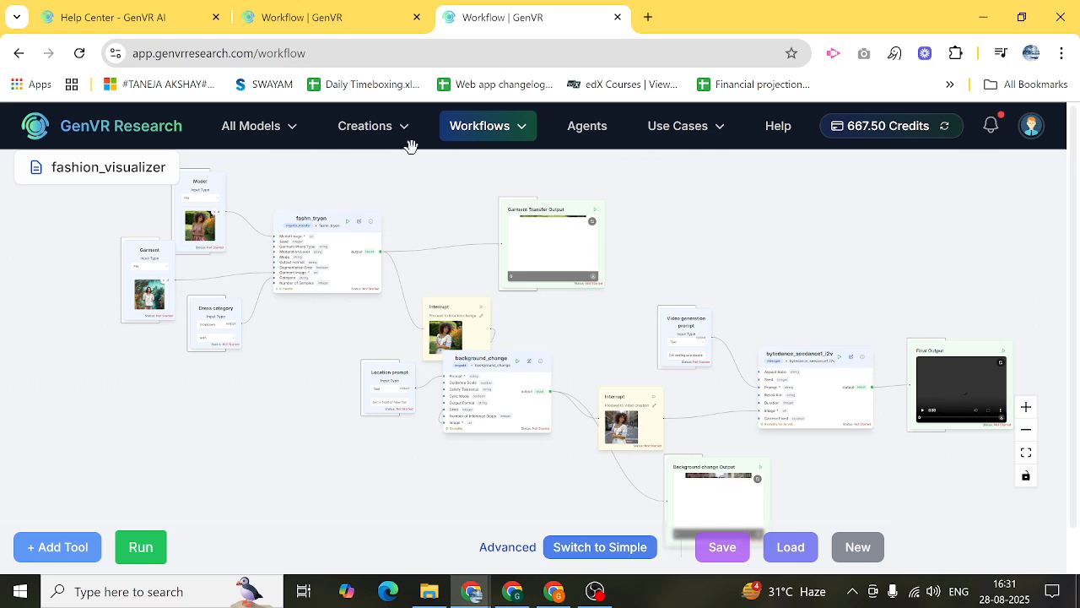
# Compare the simple flux_dev workflow in the other browser tab with the multi-stage fashion_visualizer graph
pyautogui.click(349, 19)
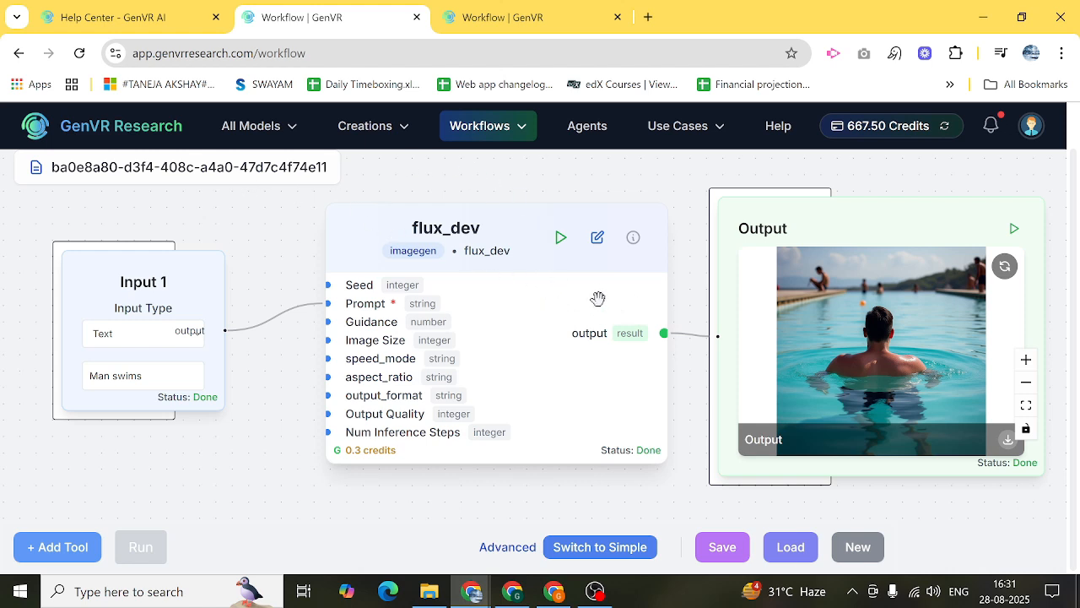
pyautogui.click(479, 6)
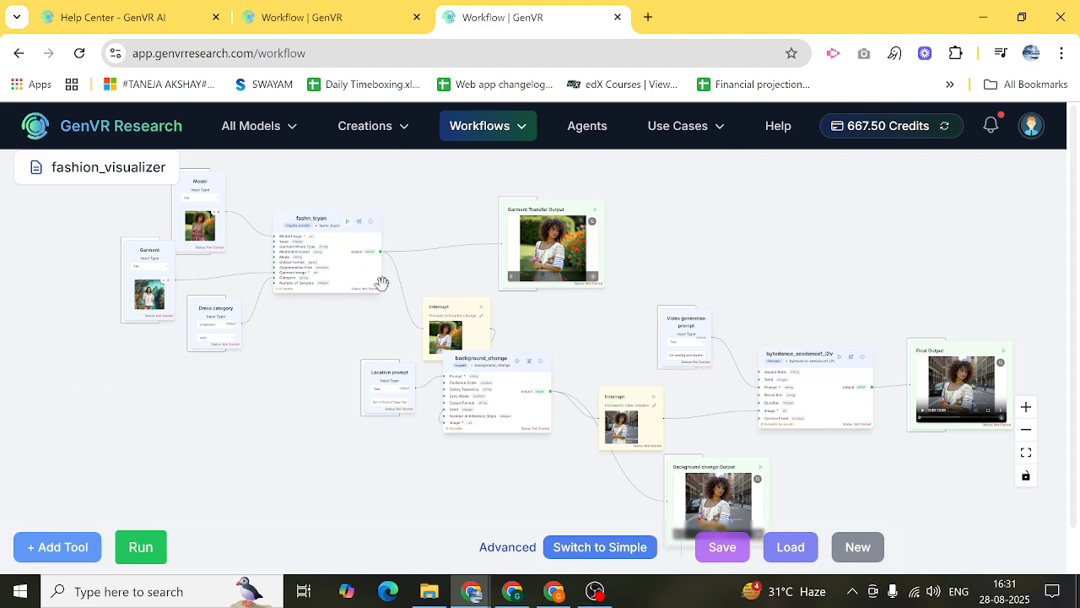
pyautogui.scroll(3, 381, 285)
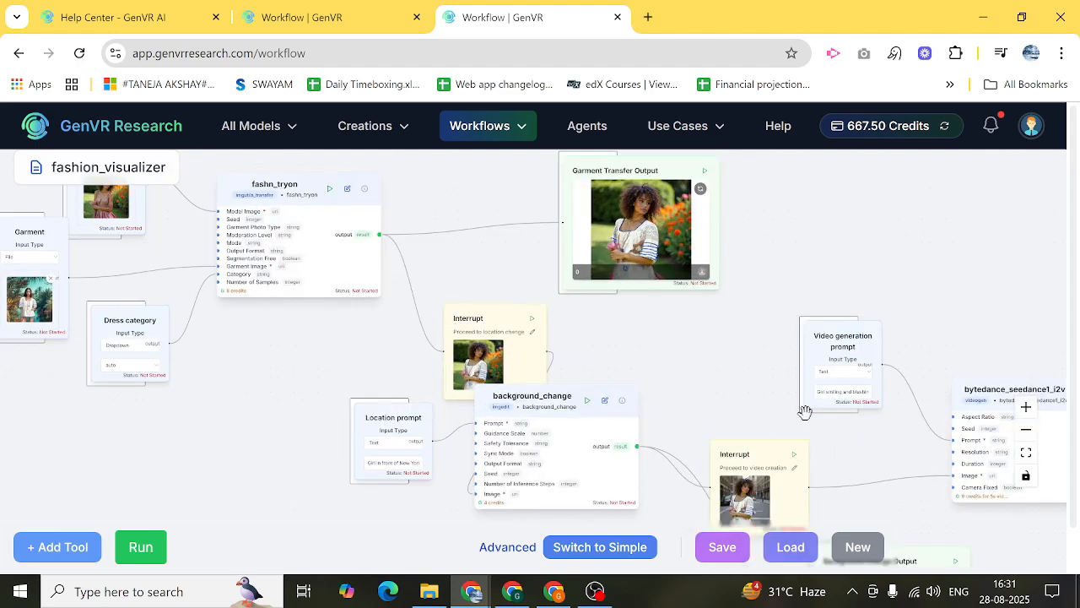
pyautogui.scroll(-2, 774, 400)
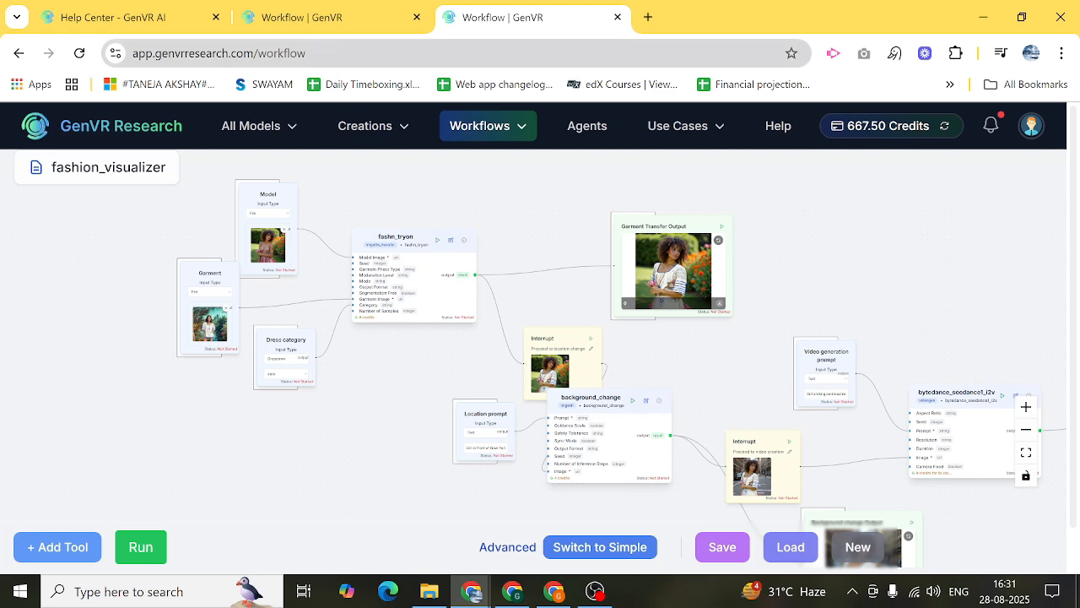
# Return to the flux_dev workflow and read through all input properties of the flux_dev node, from Seed to Num Inference Steps
pyautogui.click(319, 28)
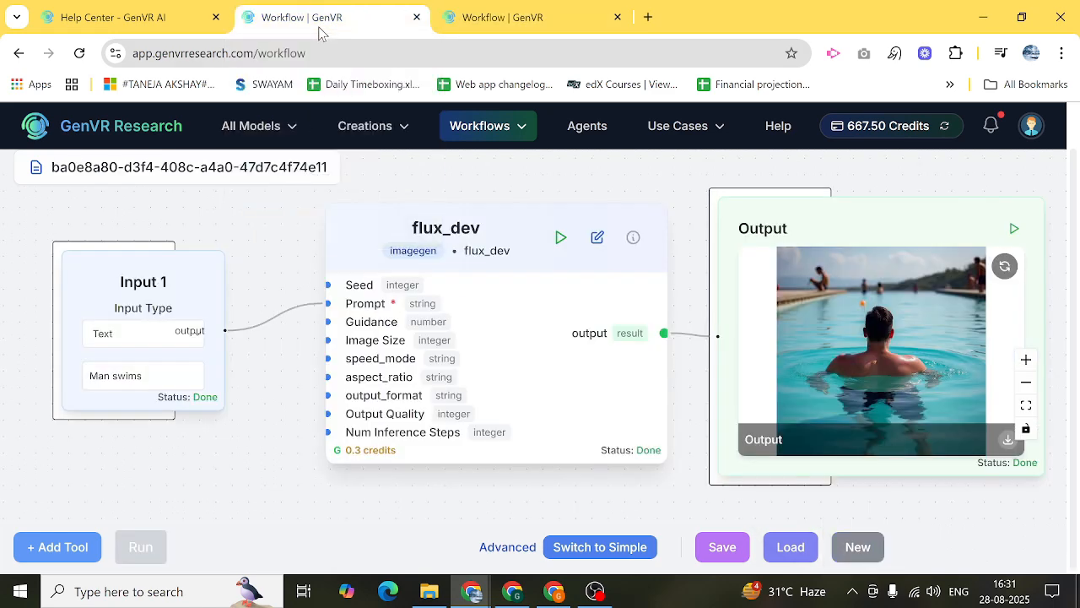
pyautogui.click(631, 240)
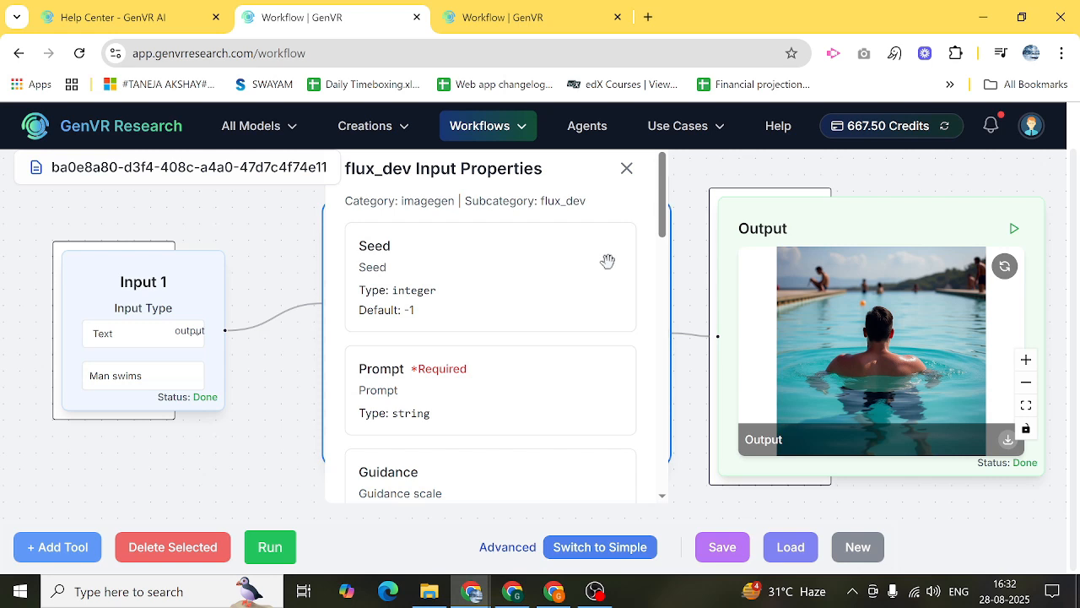
pyautogui.scroll(-1, 599, 260)
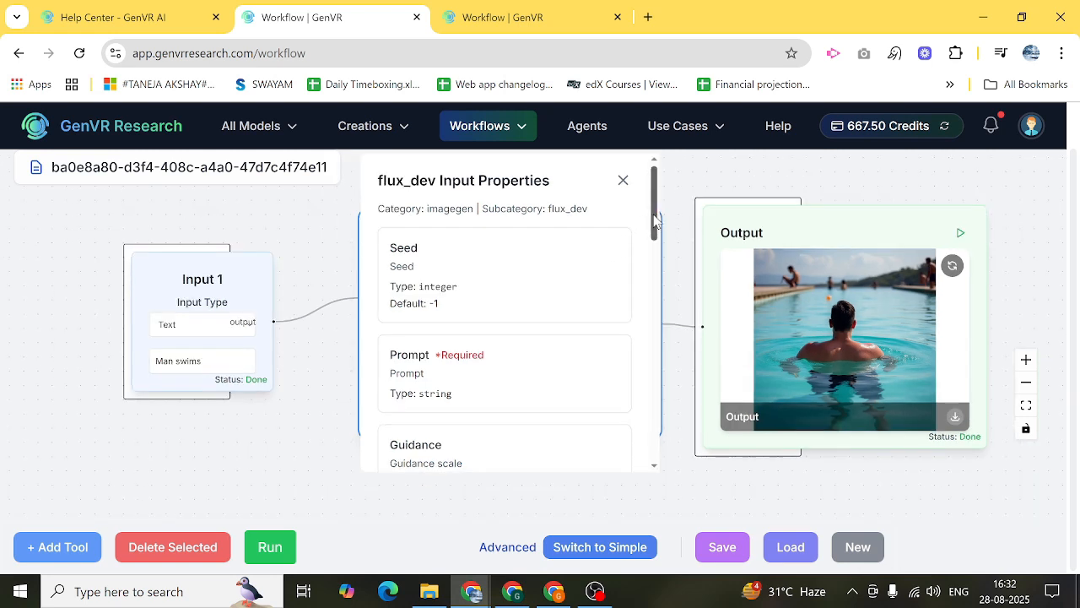
pyautogui.moveTo(655, 220); pyautogui.dragTo(655, 249)
pyautogui.moveTo(654, 252); pyautogui.dragTo(651, 378)
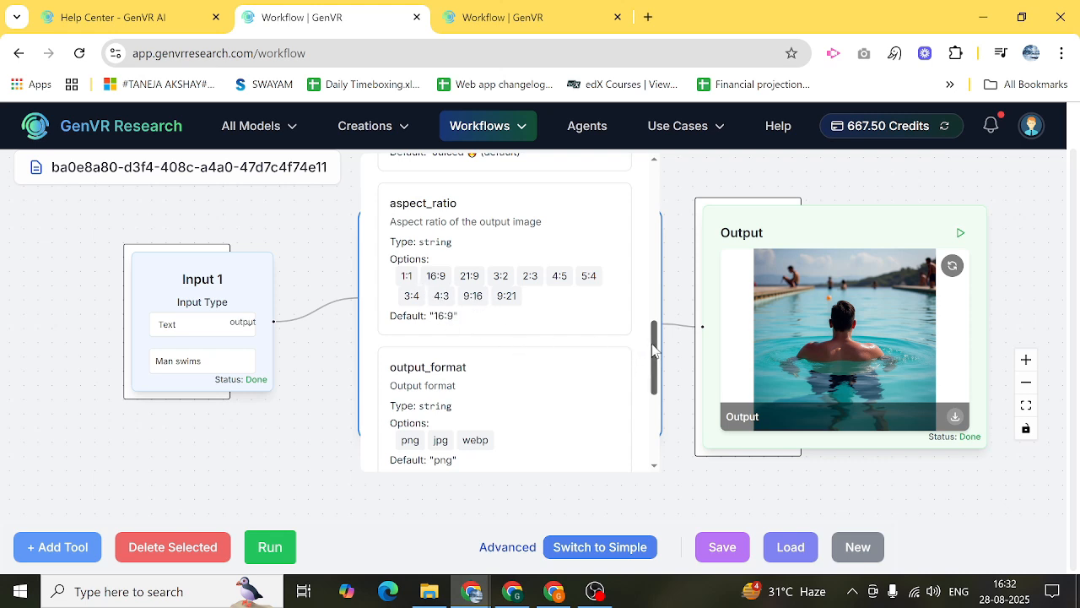
pyautogui.scroll(-3, 654, 354)
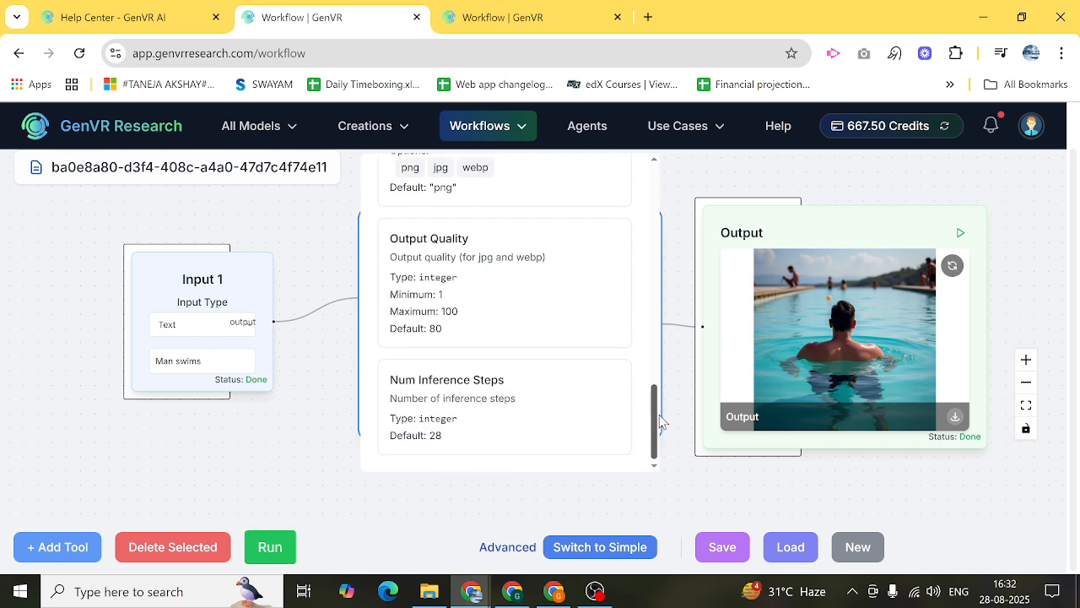
pyautogui.scroll(10, 644, 364)
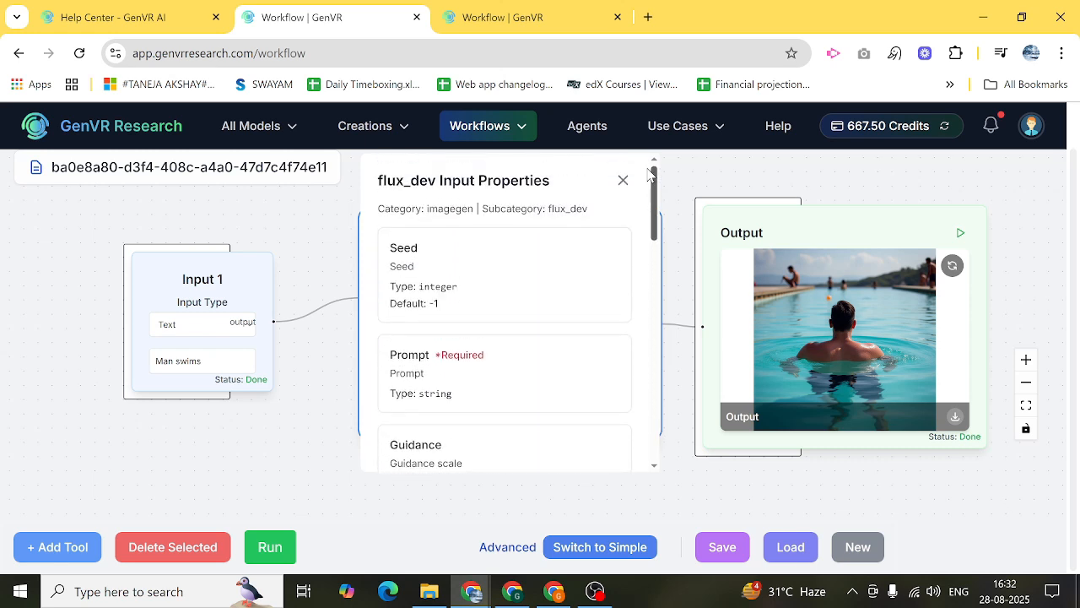
pyautogui.click(624, 179)
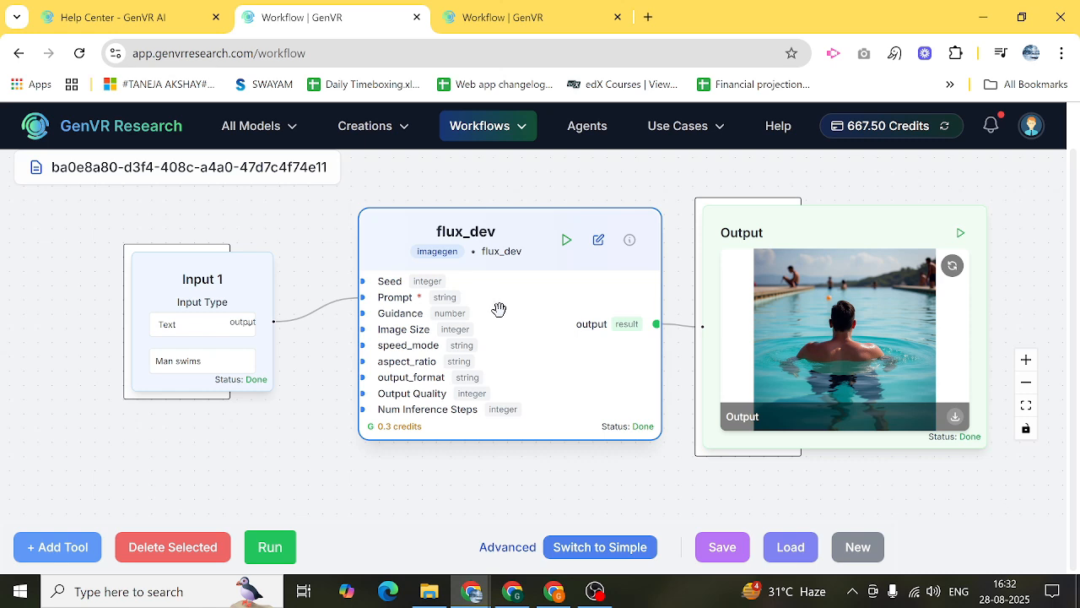
# Set the flux_dev node's aspect ratio to 3:4 as a direct form input and apply the change
pyautogui.click(598, 239)
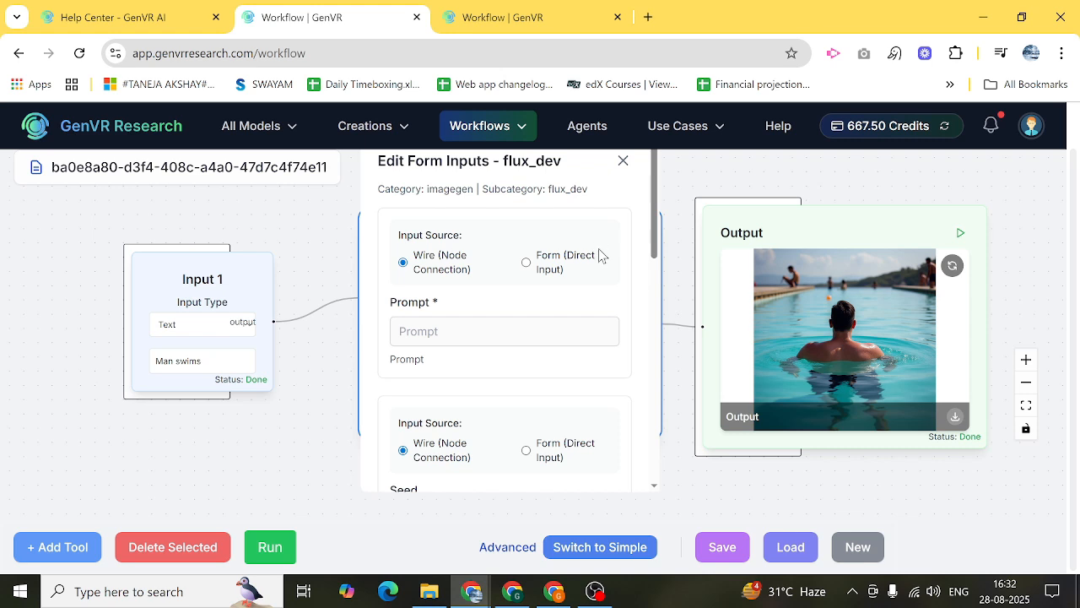
pyautogui.click(623, 162)
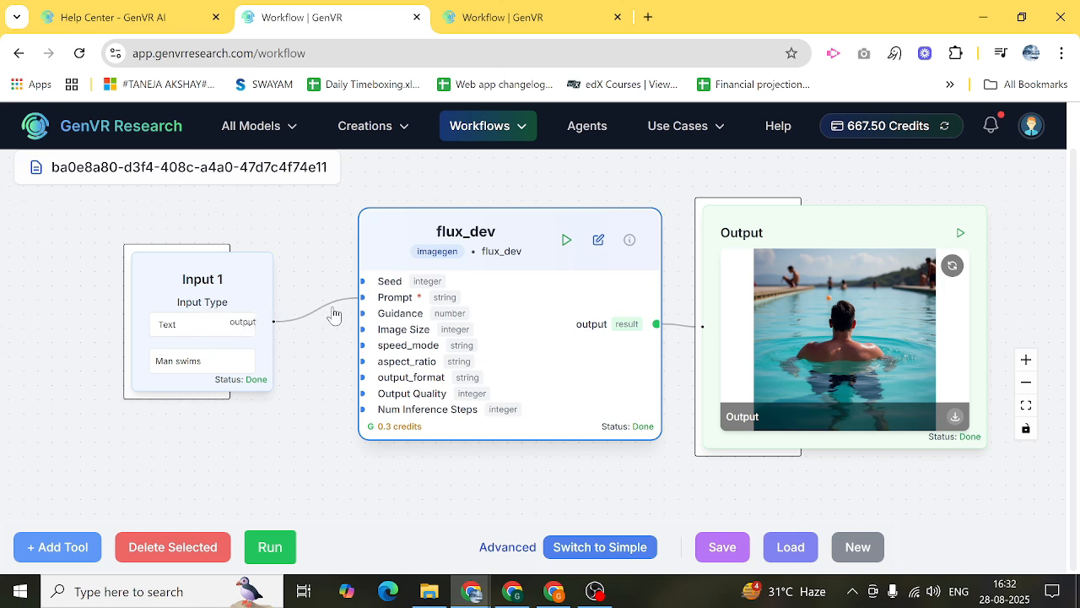
pyautogui.click(598, 240)
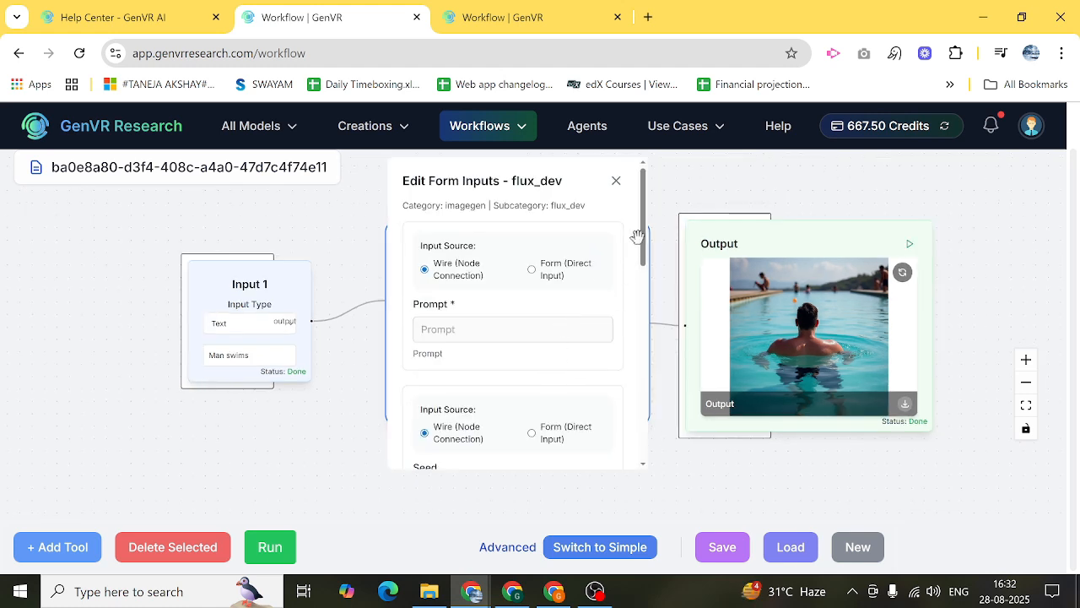
pyautogui.moveTo(646, 235); pyautogui.dragTo(646, 272)
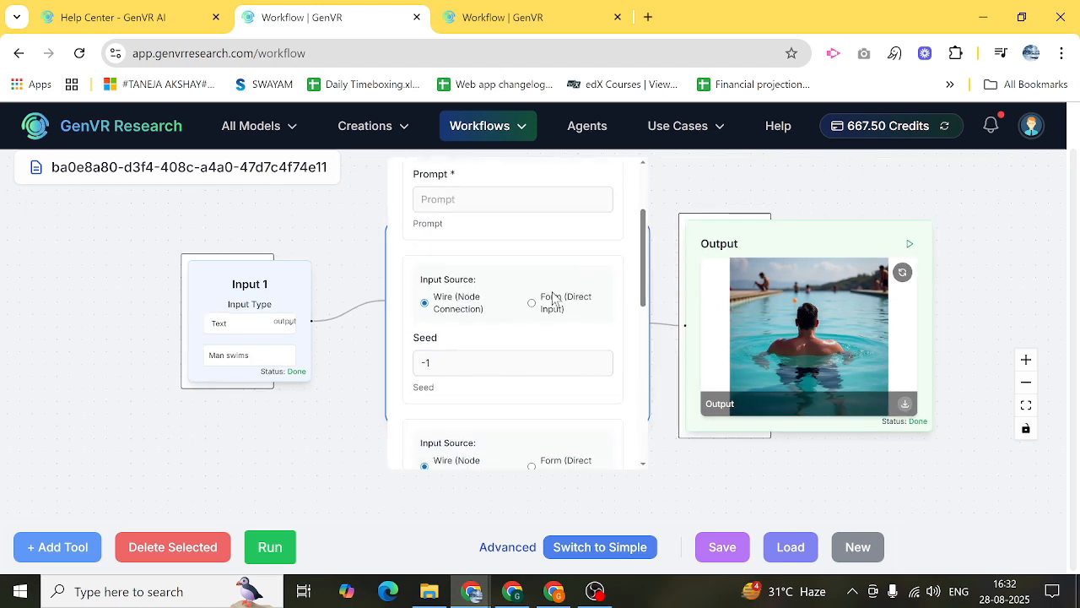
pyautogui.scroll(-2, 568, 304)
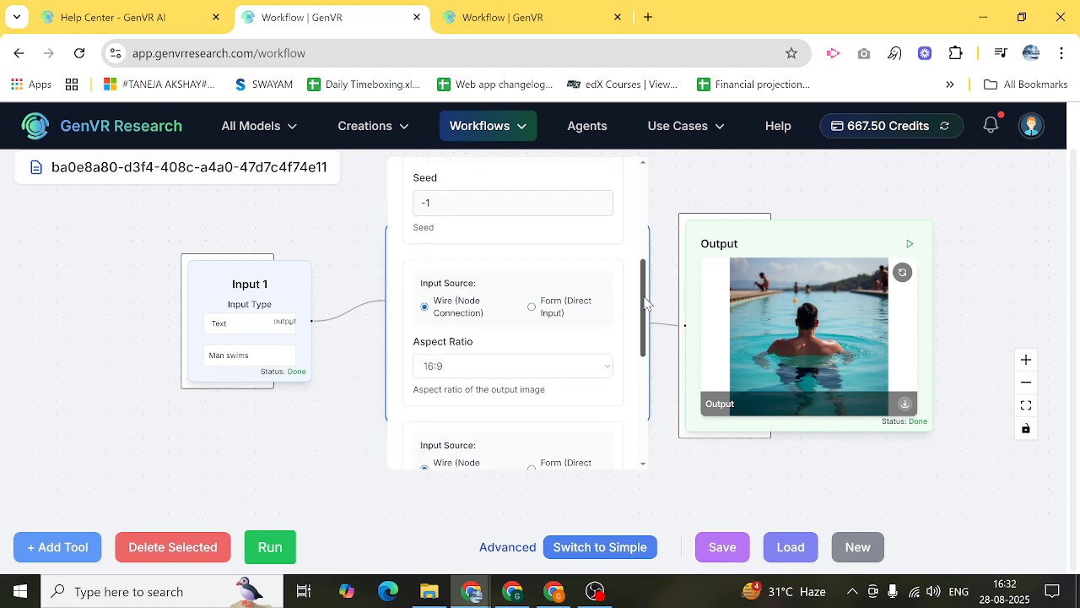
pyautogui.click(513, 358)
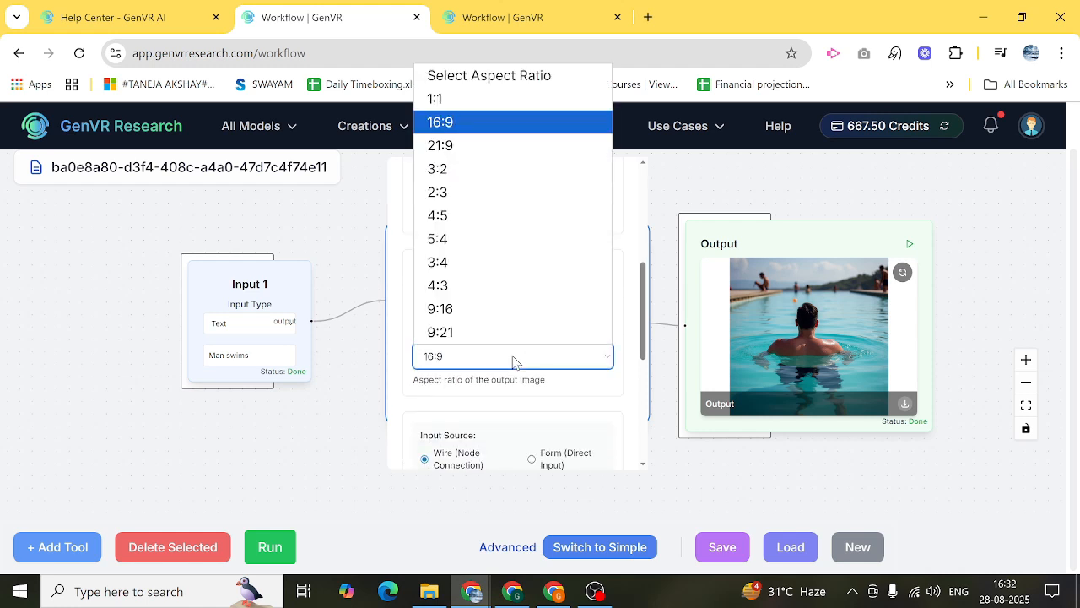
pyautogui.click(456, 264)
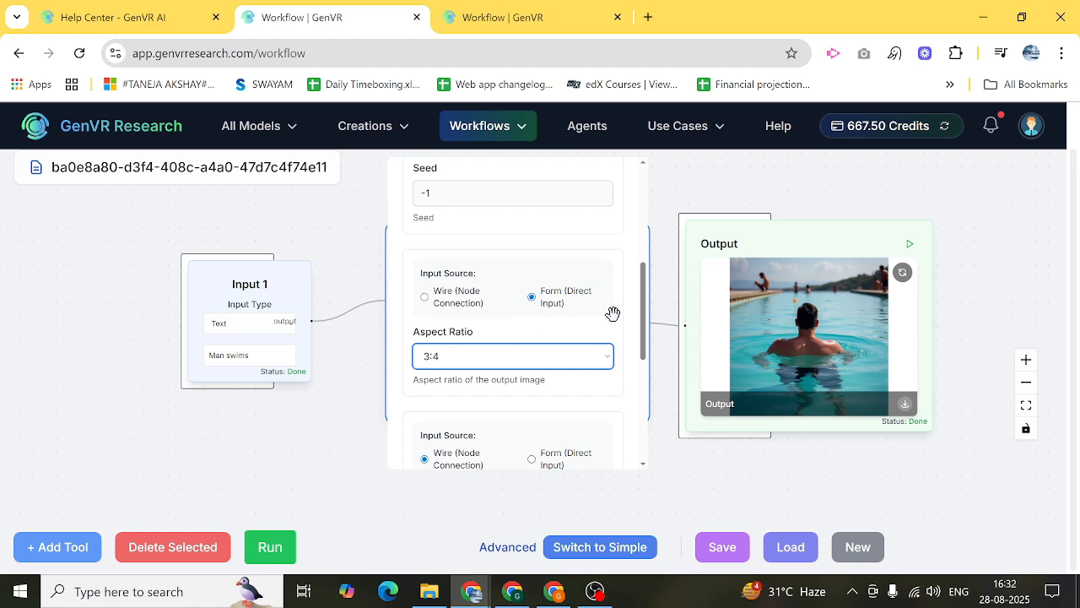
pyautogui.moveTo(647, 309); pyautogui.dragTo(647, 430)
pyautogui.click(602, 440)
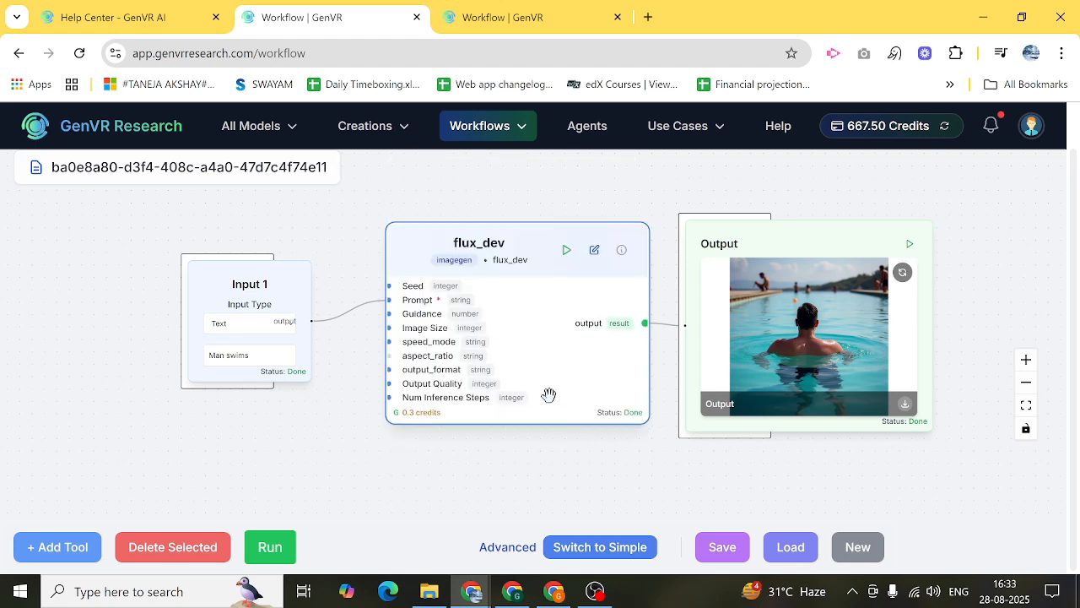
# Check the aspect_ratio input on the flux_dev node, run only that node and view the regenerated image in the Output node
pyautogui.scroll(5, 386, 368)
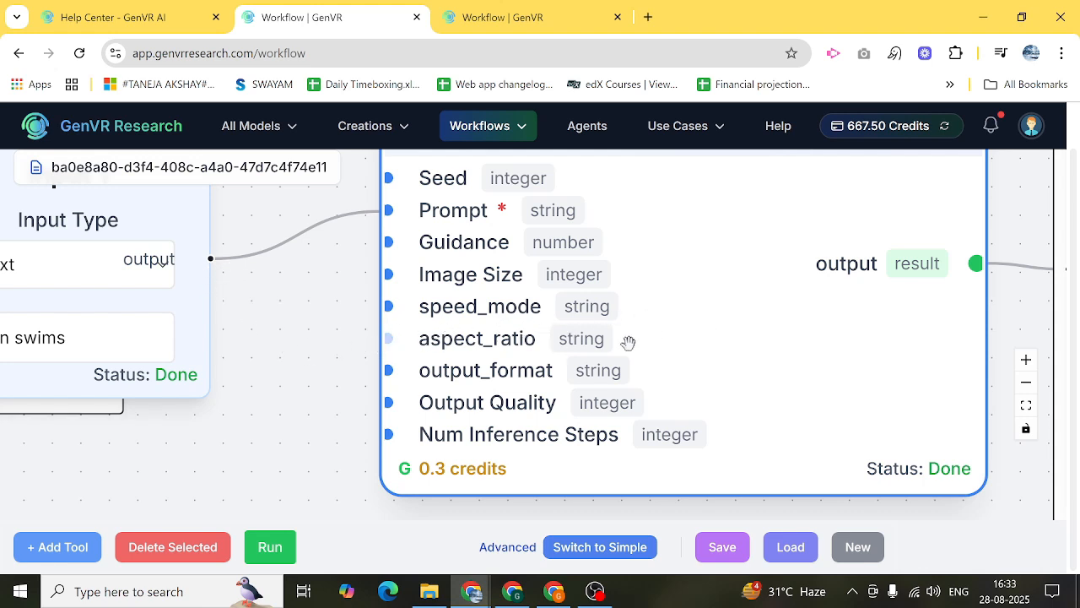
pyautogui.scroll(-3, 523, 374)
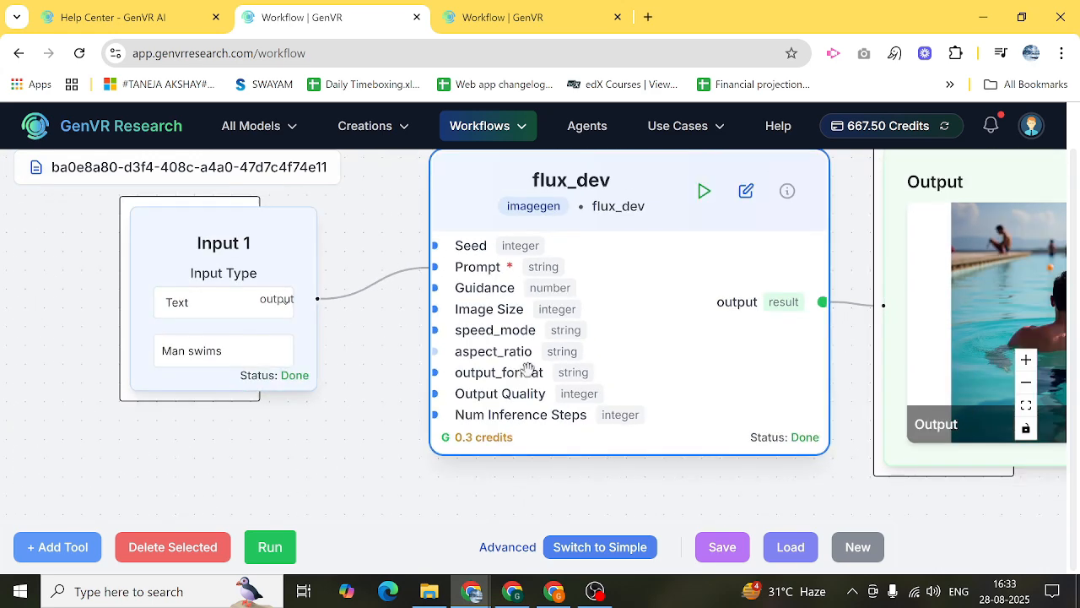
pyautogui.click(702, 205)
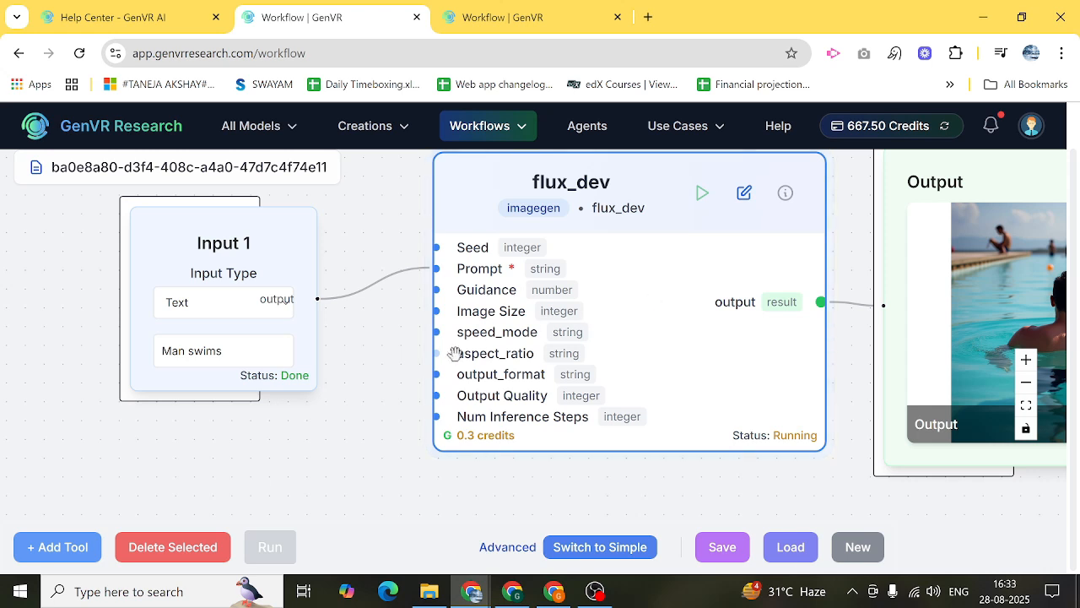
pyautogui.click(349, 379)
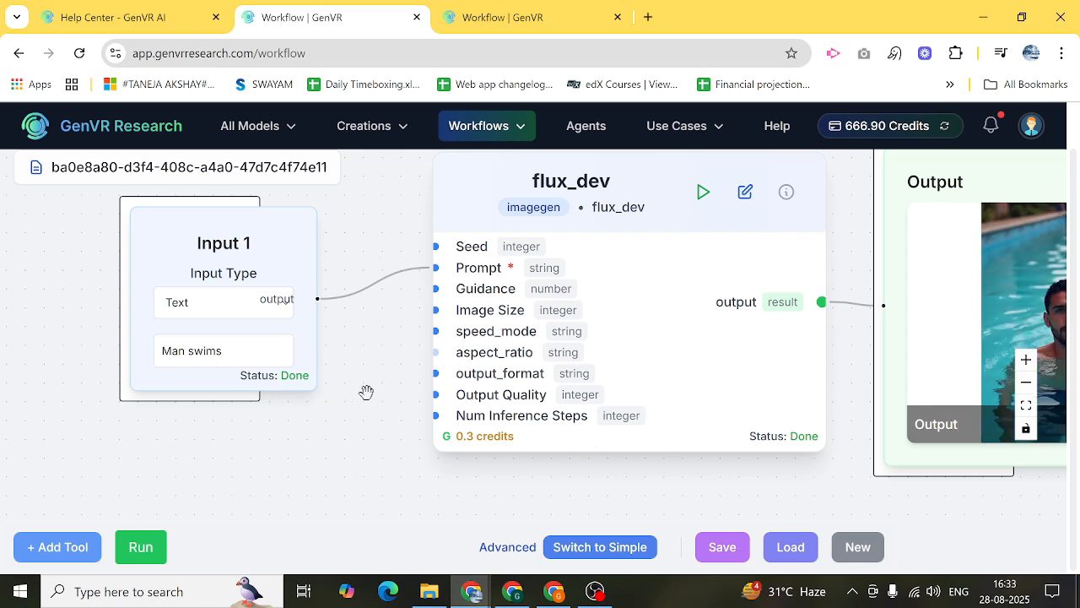
pyautogui.moveTo(347, 402); pyautogui.dragTo(179, 405)
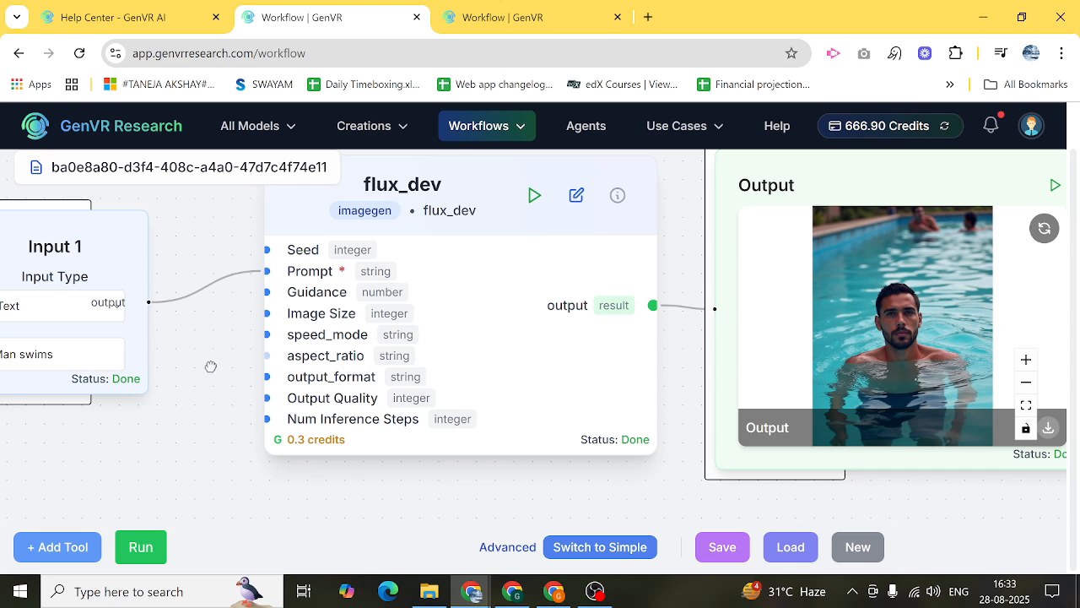
# Open the Input 1 node for editing and rename it "Input 5 (Prompt)"
pyautogui.moveTo(226, 365); pyautogui.dragTo(275, 365)
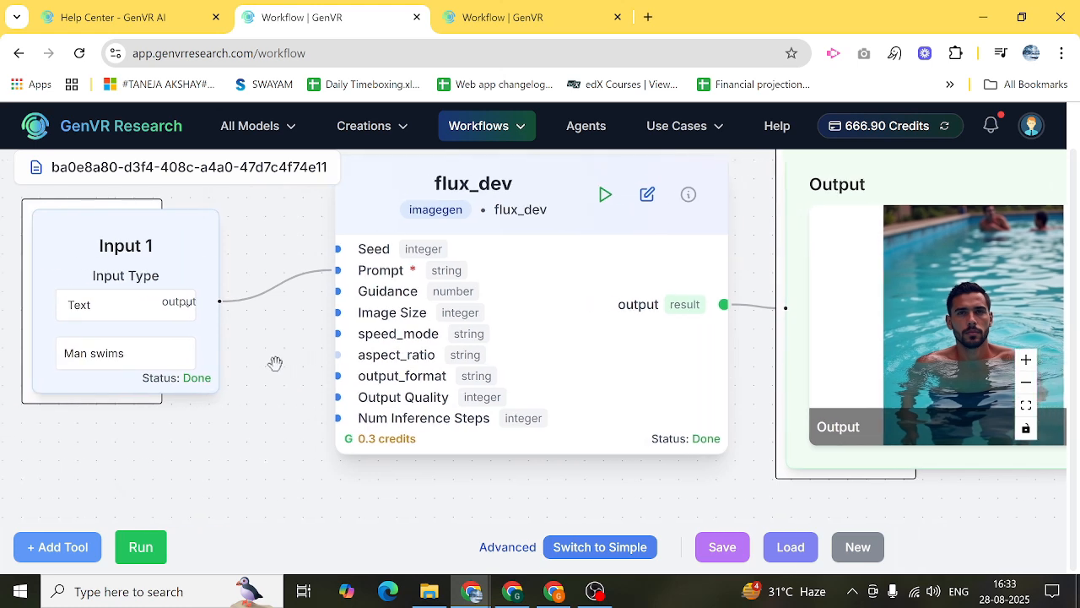
pyautogui.scroll(-1, 275, 363)
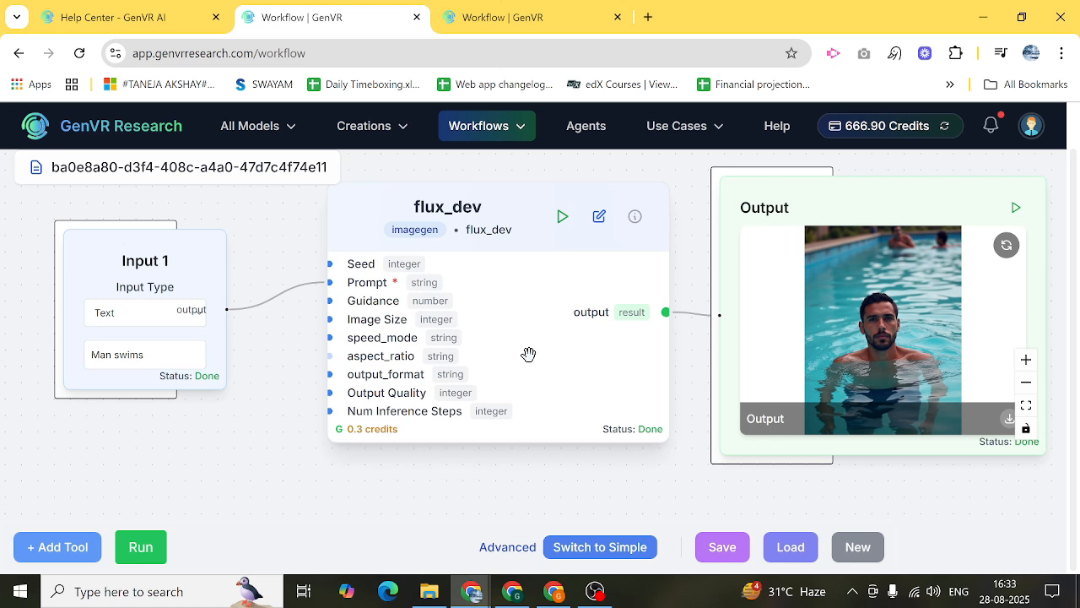
pyautogui.click(172, 265)
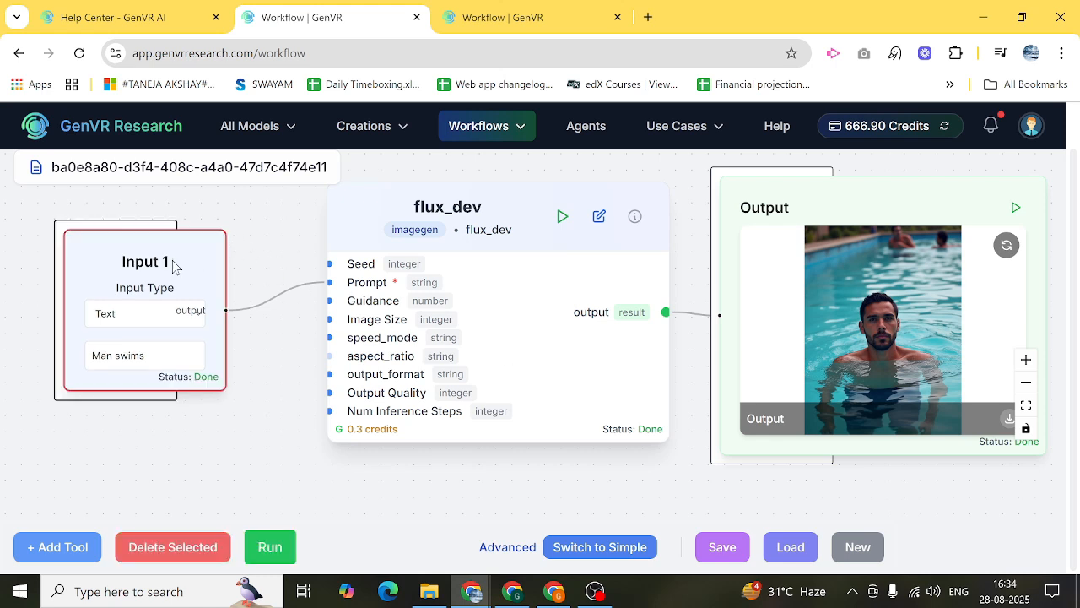
pyautogui.doubleClick(172, 266)
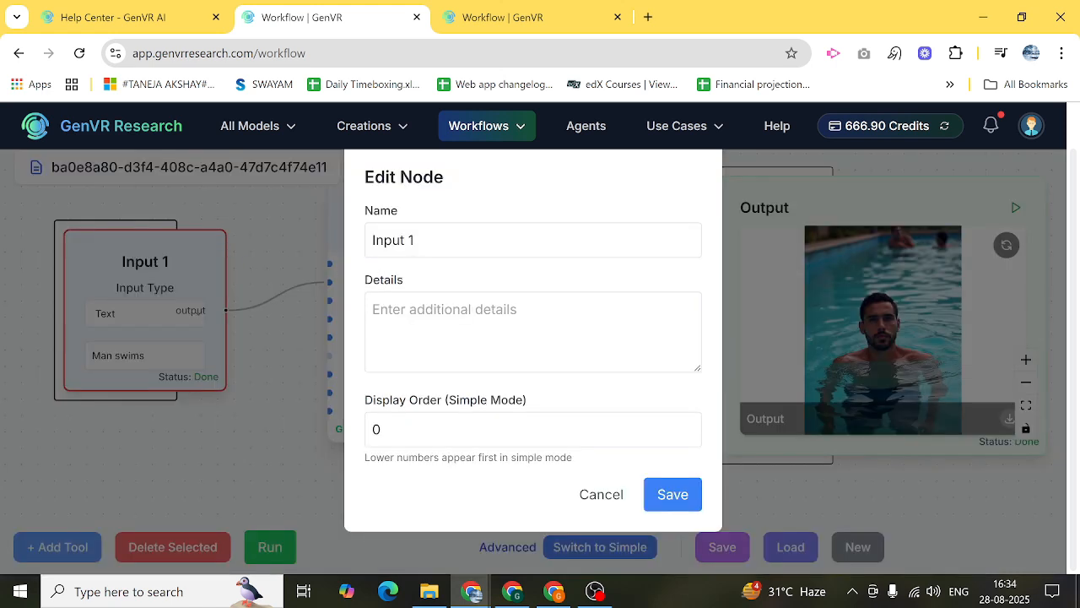
pyautogui.click(414, 240)
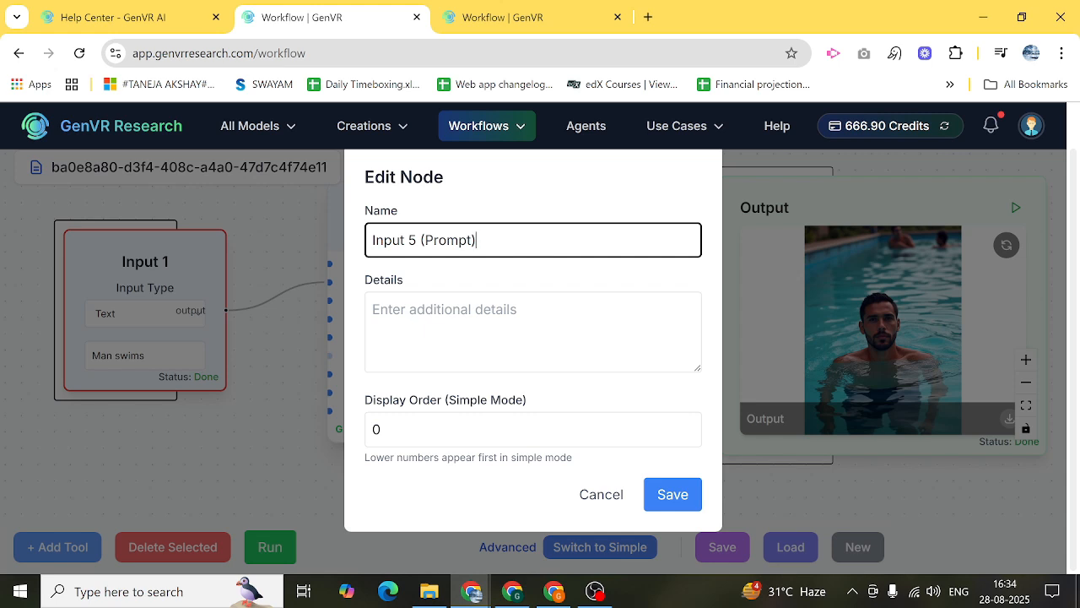
# Add the details "Prompt input for flux dev", set the simple mode display order to 3 and save the node
pyautogui.click(374, 310)
pyautogui.write('Prompt input for flux dev')
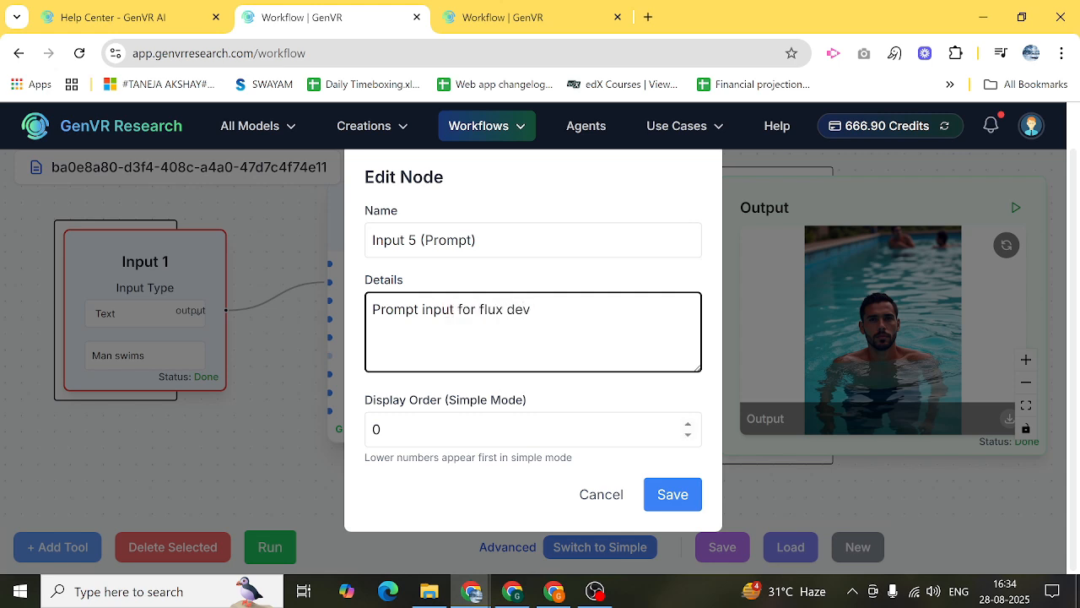
pyautogui.click(688, 426)
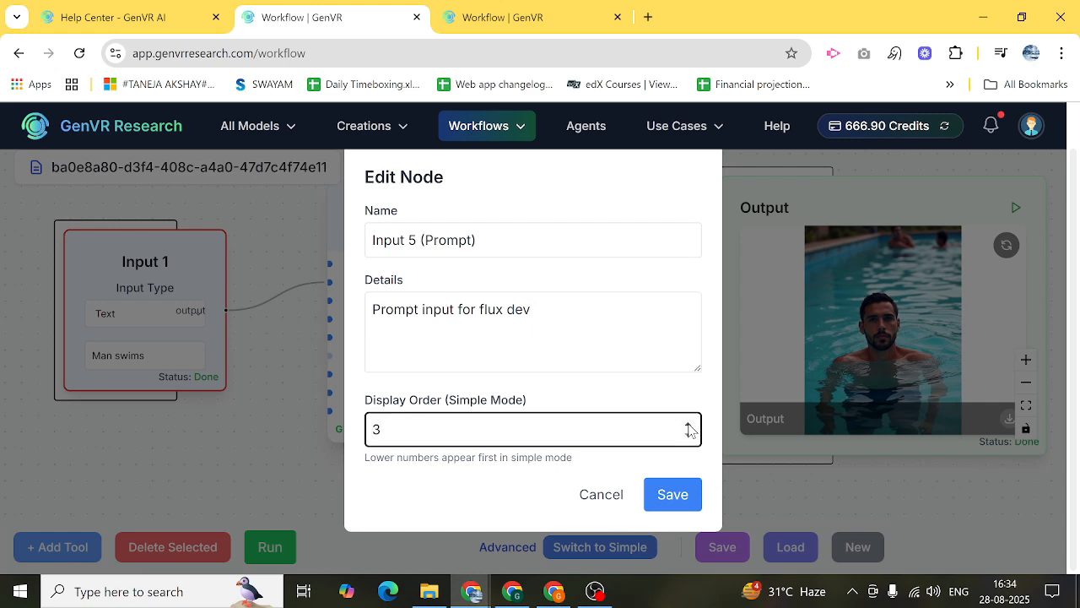
pyautogui.click(675, 495)
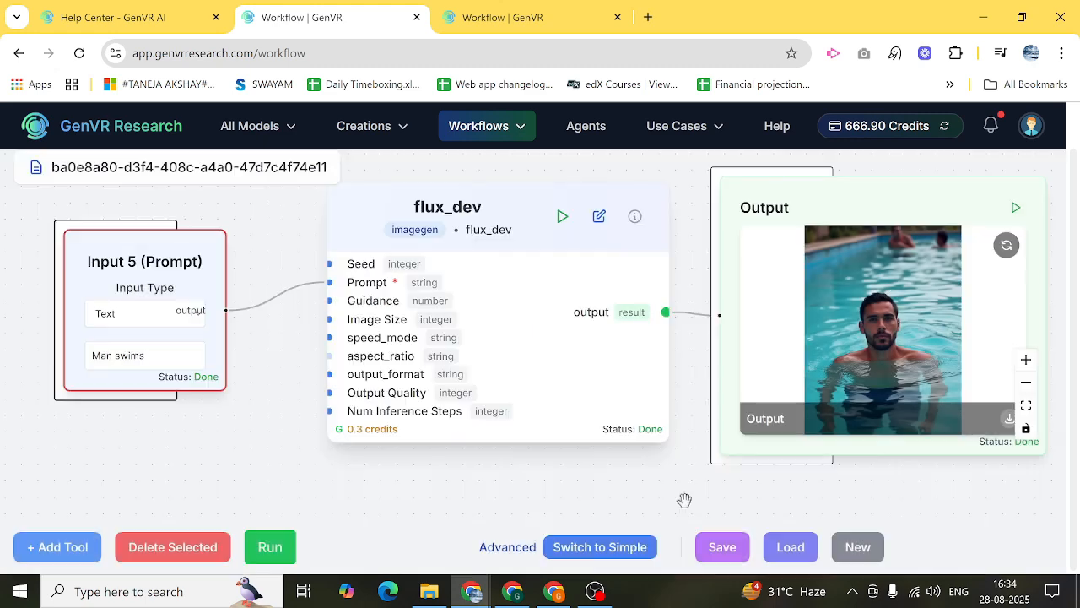
# Add a second Input node in the free space below the prompt input node
pyautogui.rightClick(142, 463)
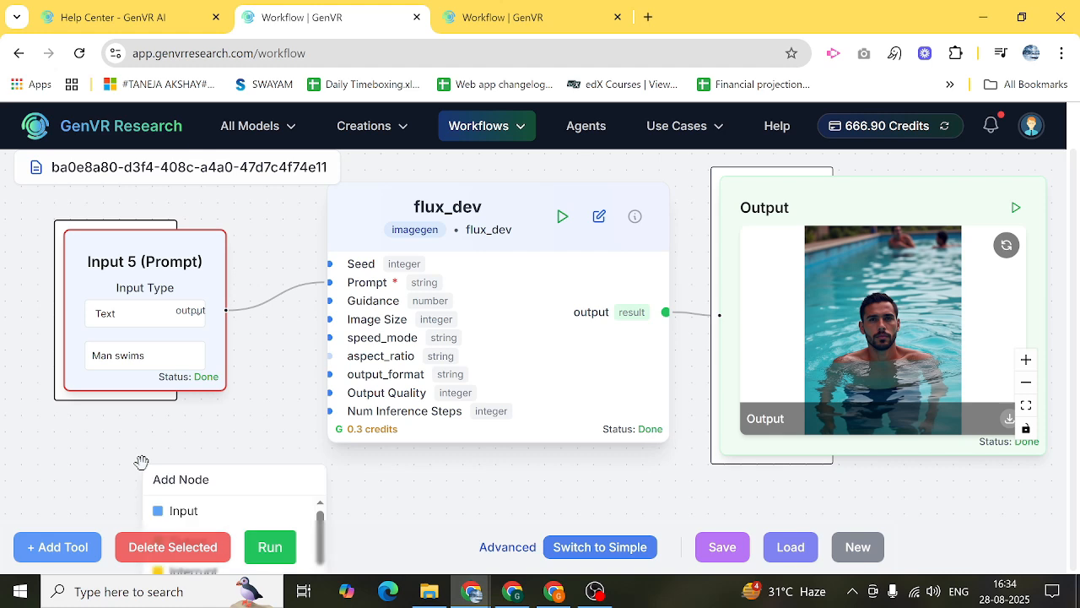
pyautogui.click(158, 443)
pyautogui.scroll(-3, 193, 432)
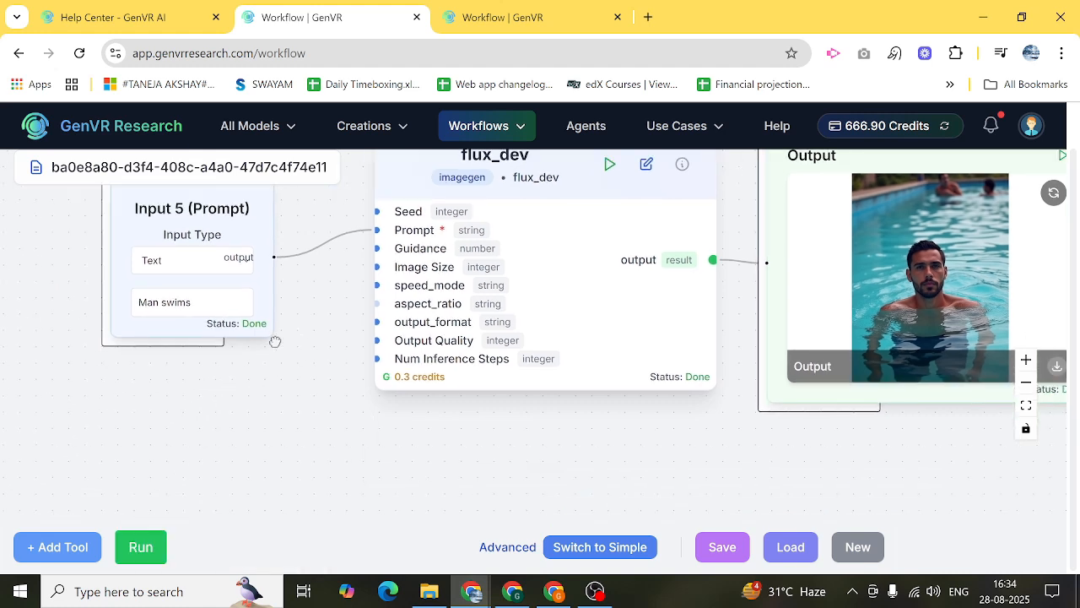
pyautogui.rightClick(210, 337)
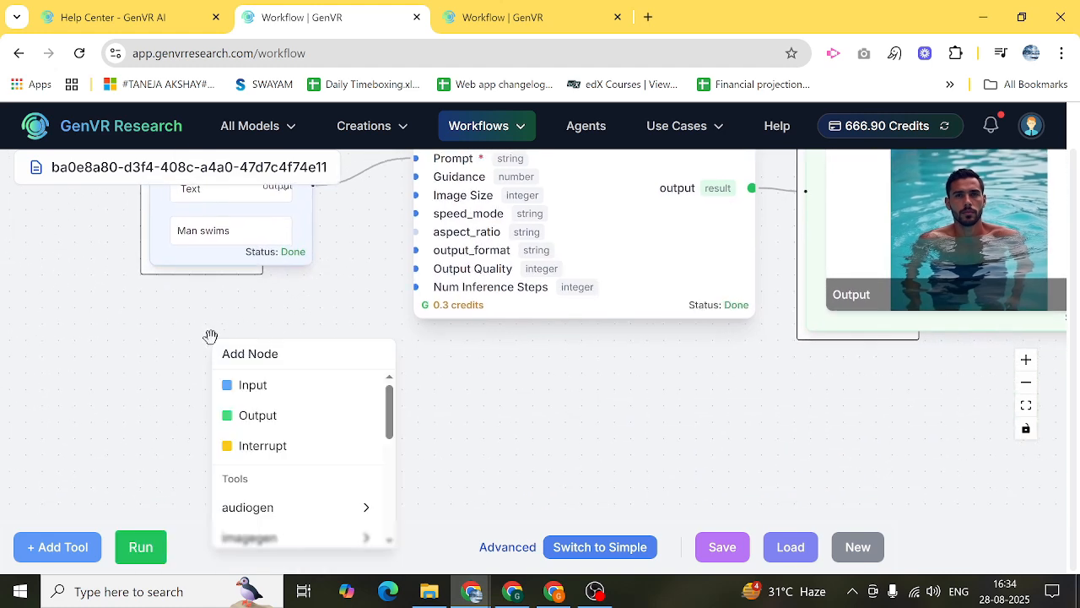
pyautogui.click(253, 387)
pyautogui.moveTo(190, 226); pyautogui.dragTo(173, 395)
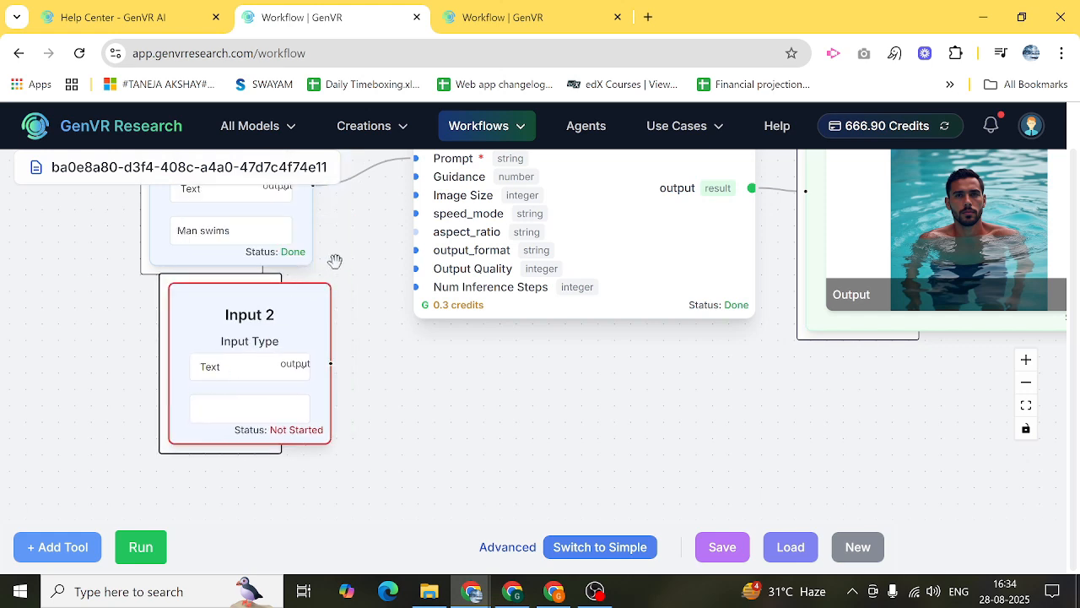
# Connect the new Input node to the Seed property of flux_dev and set its integer value to 345345
pyautogui.scroll(1, 346, 287)
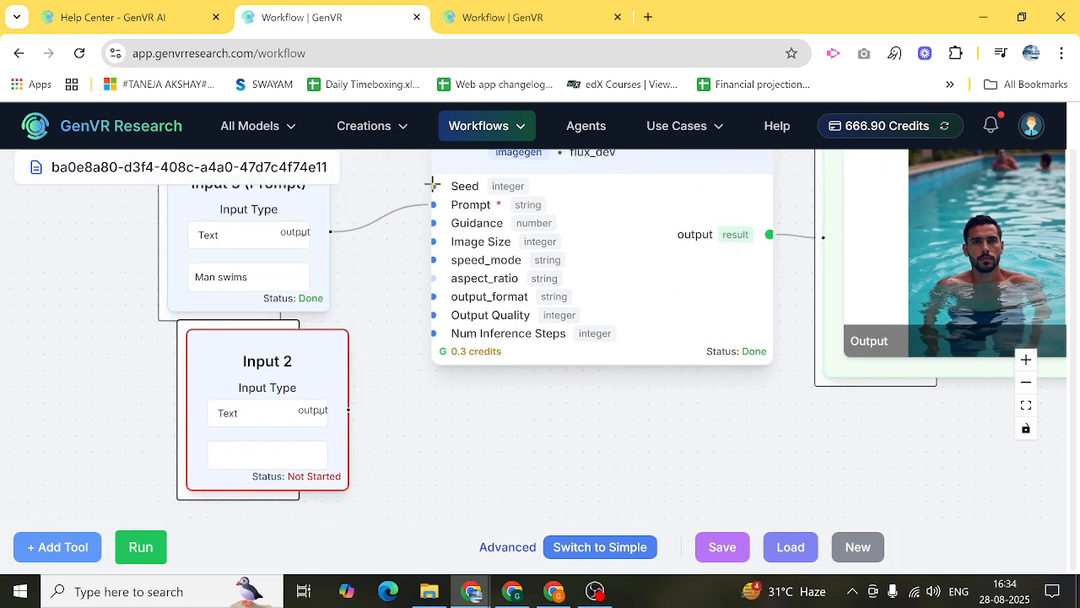
pyautogui.moveTo(433, 185); pyautogui.dragTo(347, 411)
pyautogui.click(257, 454)
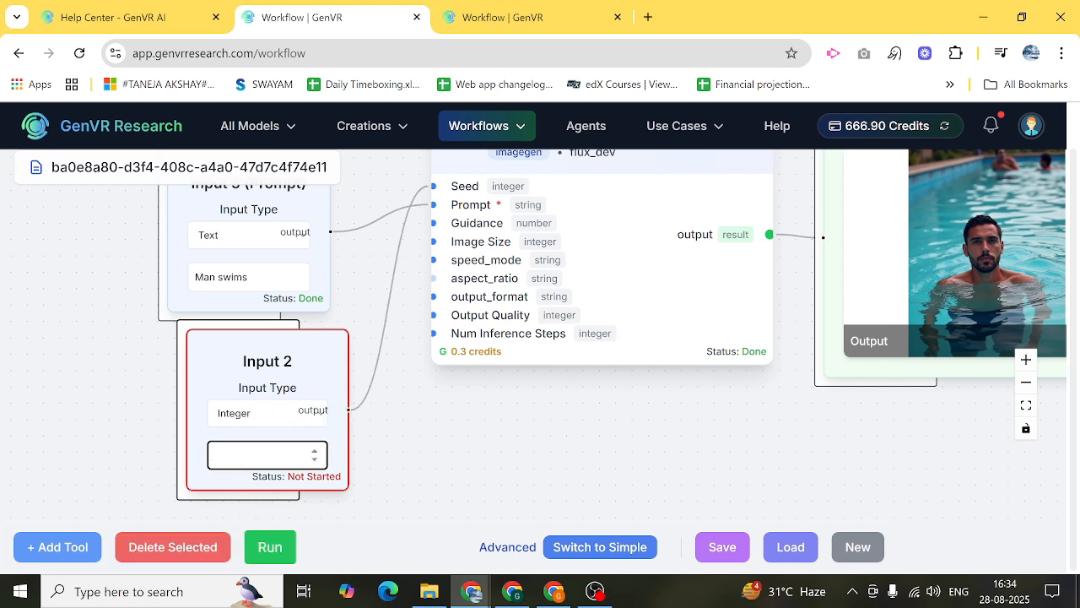
pyautogui.write('345345')
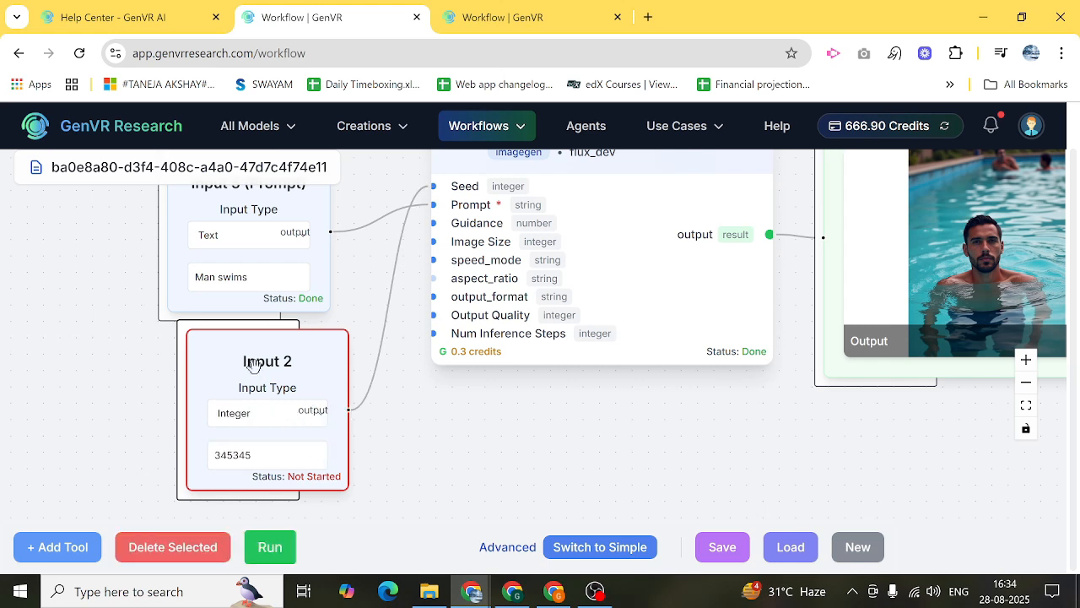
# Rename the new integer Input node as "Seed" and save it
pyautogui.doubleClick(257, 371)
pyautogui.moveTo(432, 240); pyautogui.dragTo(370, 240)
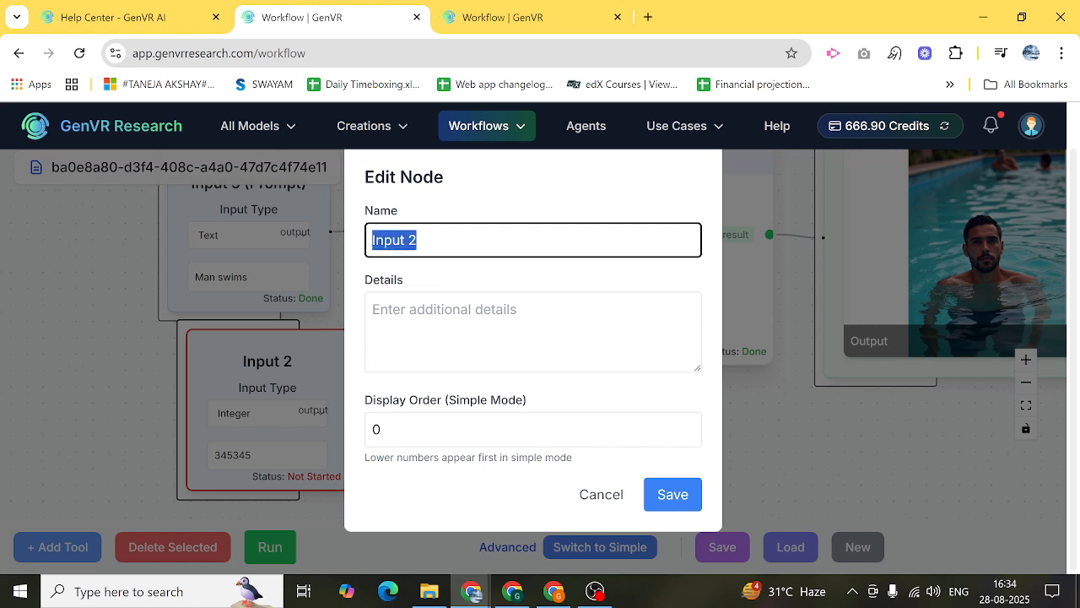
pyautogui.write('Seed')
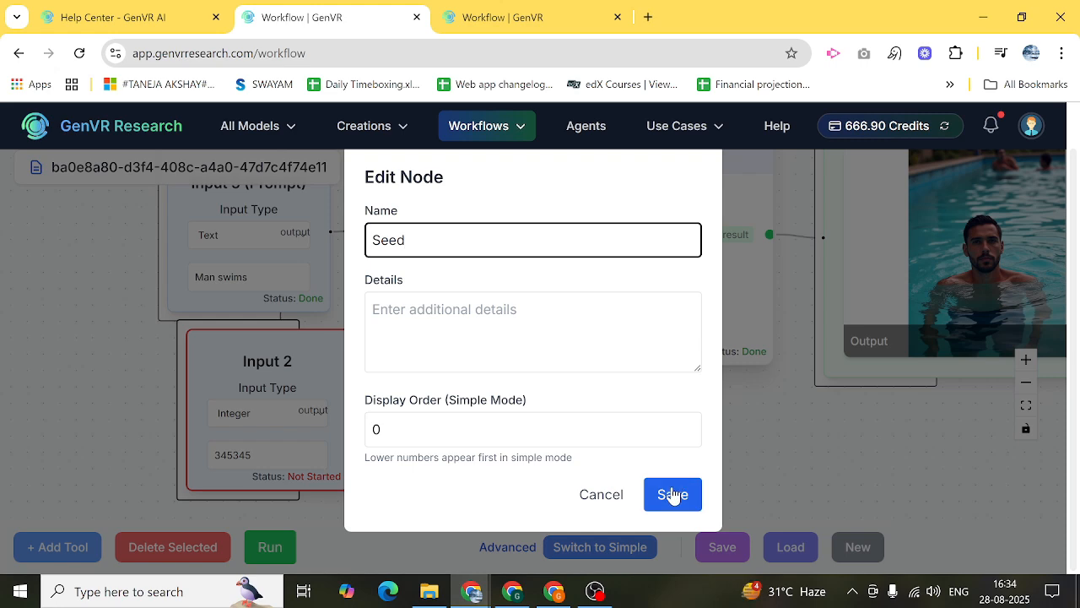
pyautogui.click(671, 494)
pyautogui.click(639, 454)
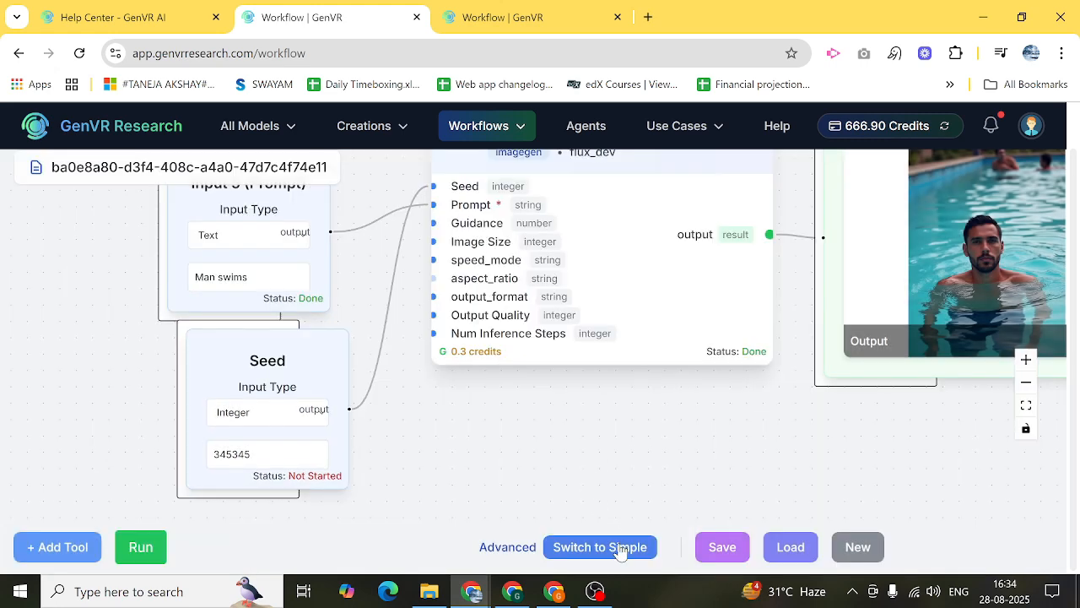
# Check the order of the inputs in simple mode, and look up the prompt node's display order in advanced mode
pyautogui.click(621, 550)
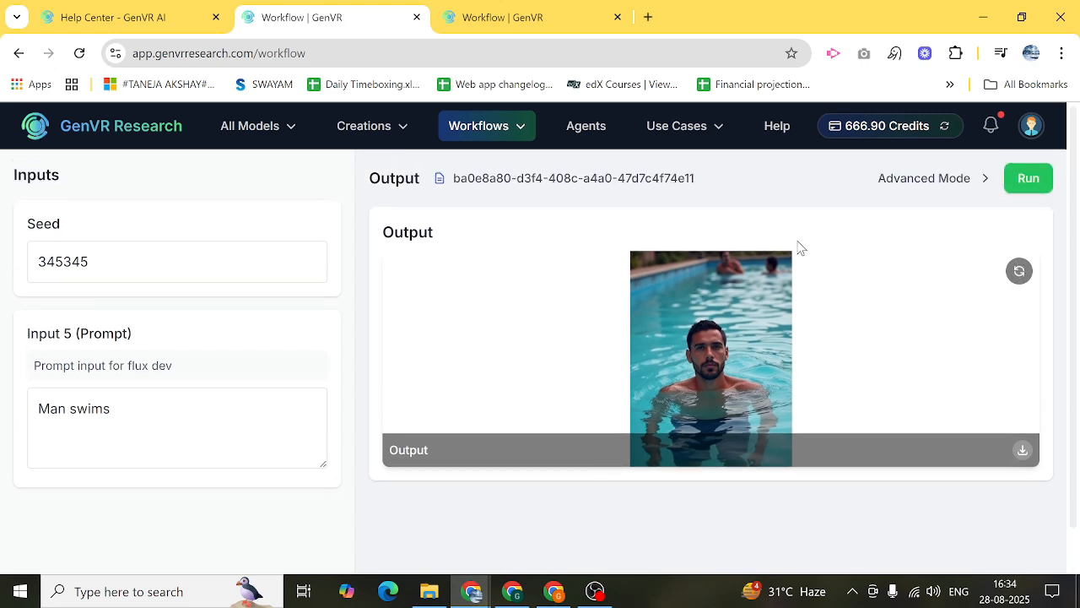
pyautogui.scroll(1, 700, 247)
pyautogui.click(905, 177)
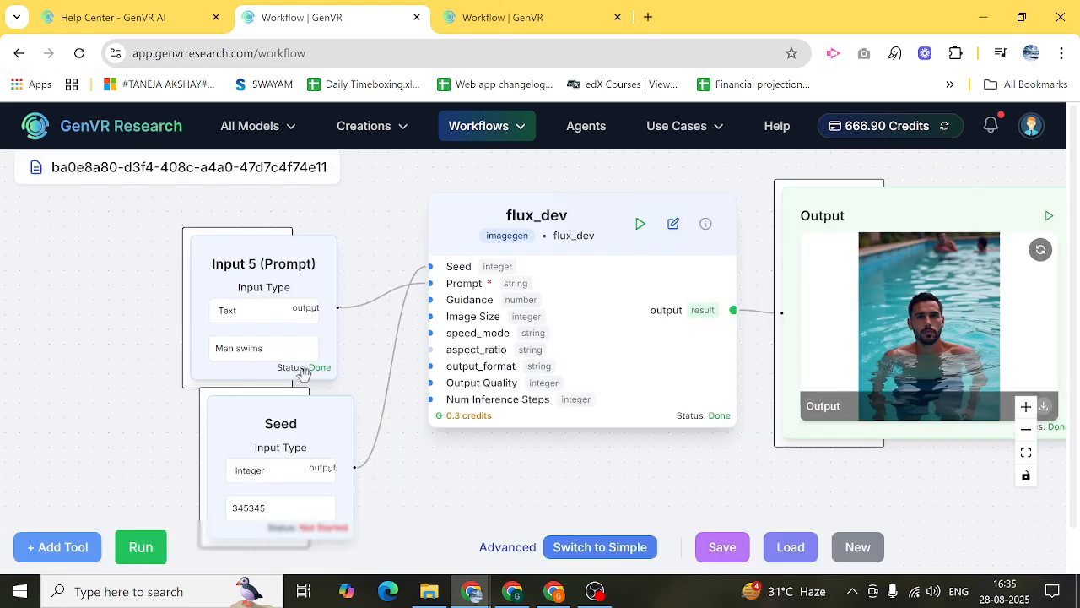
pyautogui.click(272, 273)
pyautogui.doubleClick(272, 273)
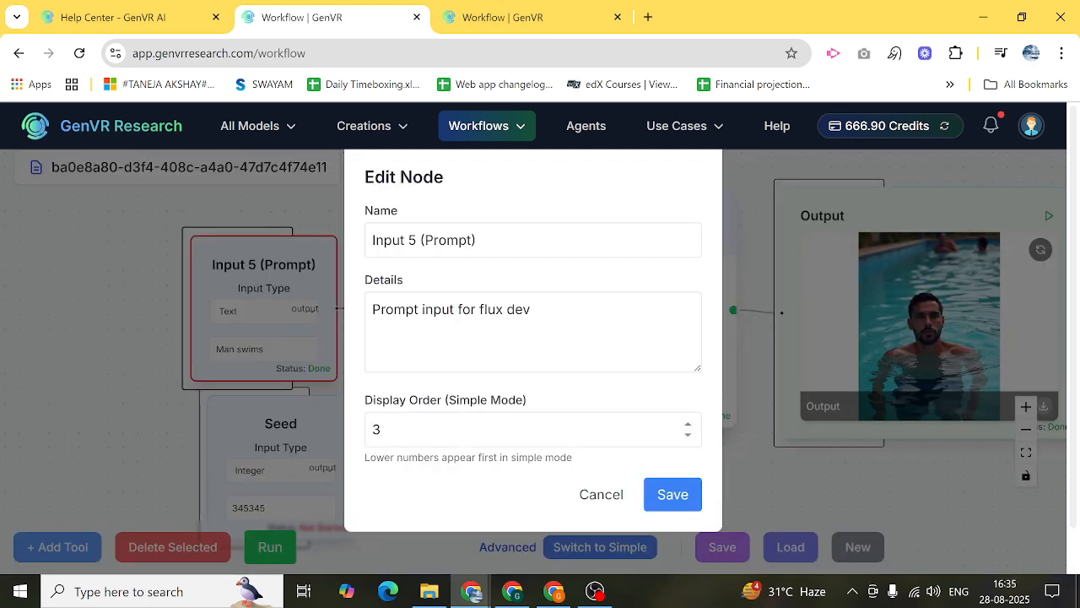
pyautogui.click(579, 495)
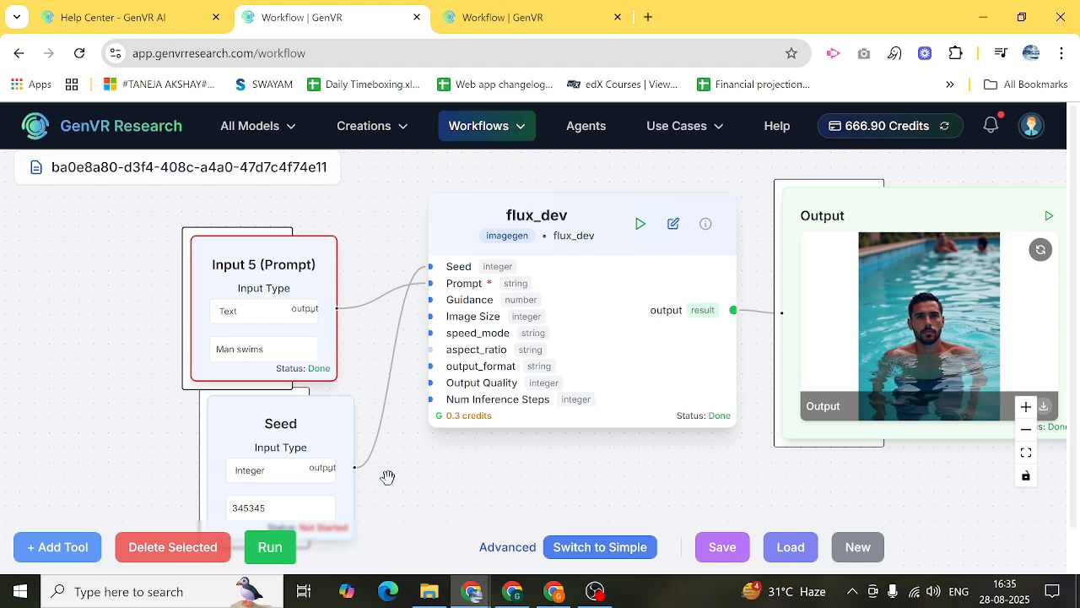
# Change the Seed node's display order to place it after the prompt, and check the order in simple mode
pyautogui.click(307, 431)
pyautogui.doubleClick(306, 431)
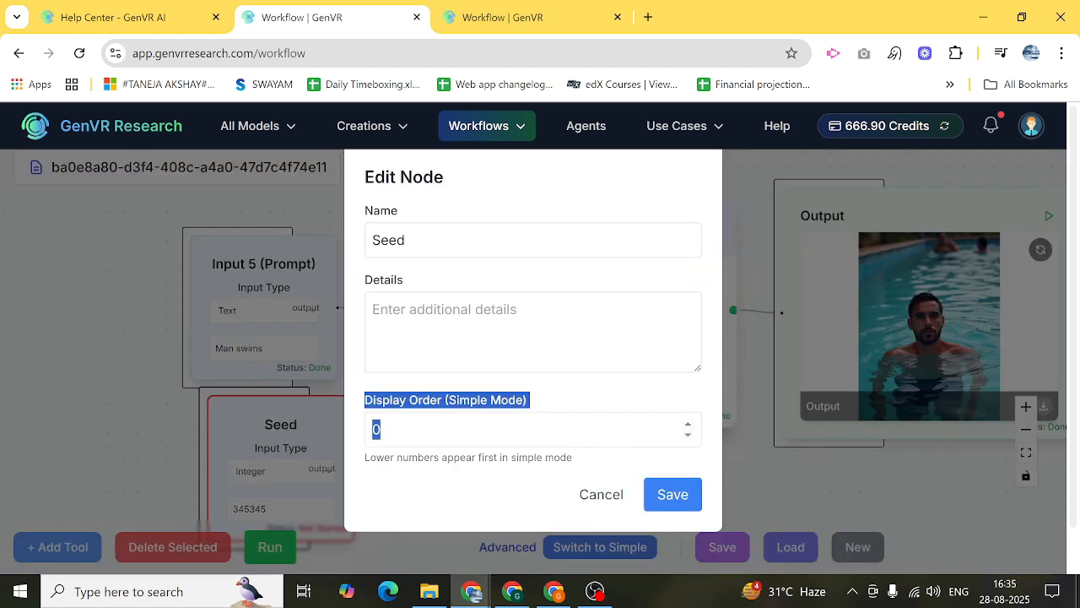
pyautogui.click(395, 430)
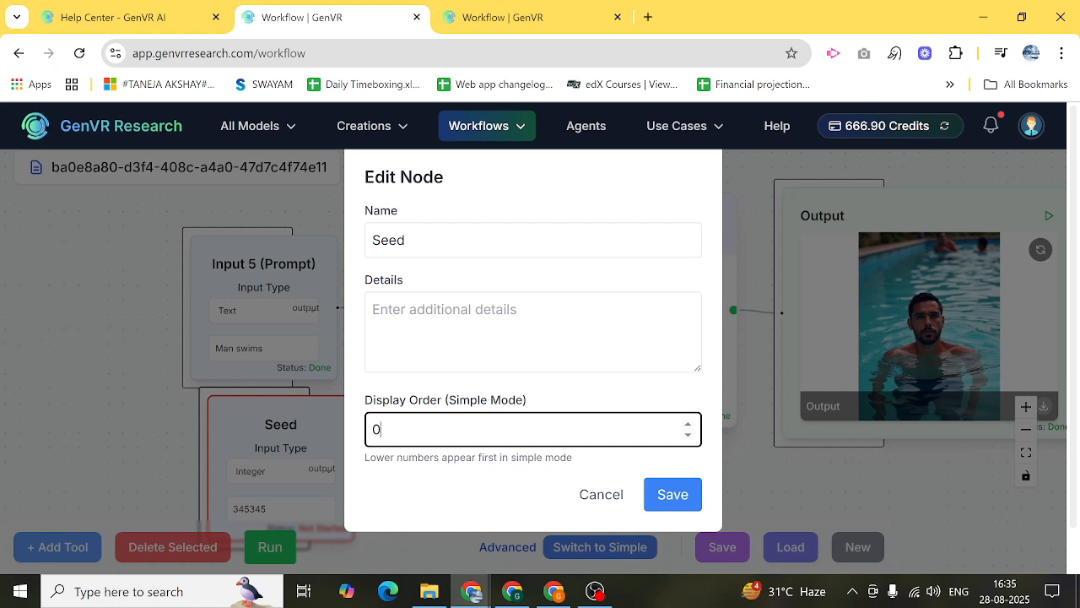
pyautogui.click(669, 496)
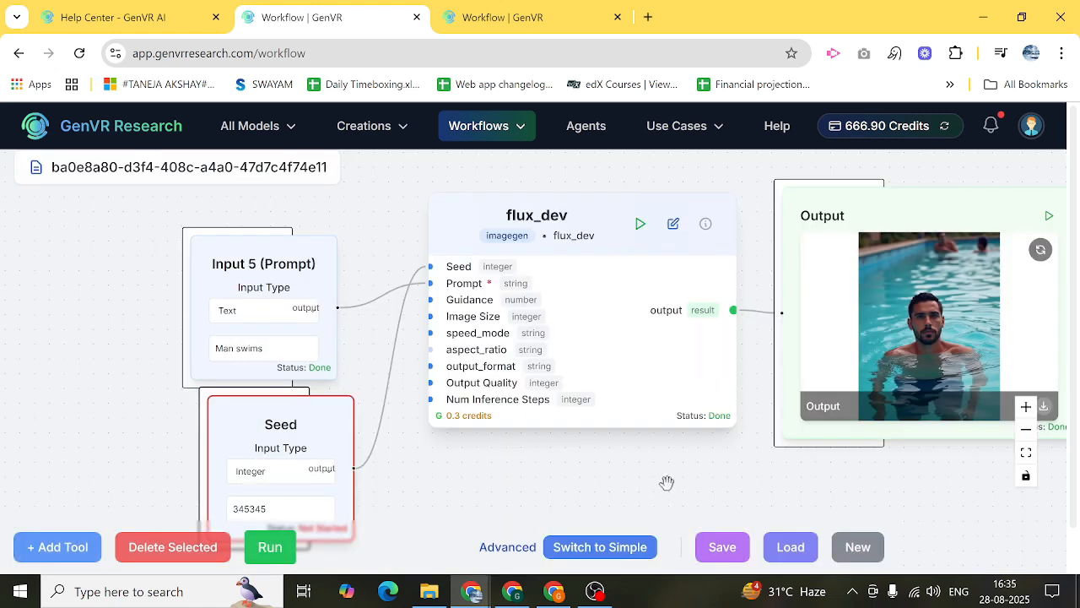
pyautogui.click(632, 548)
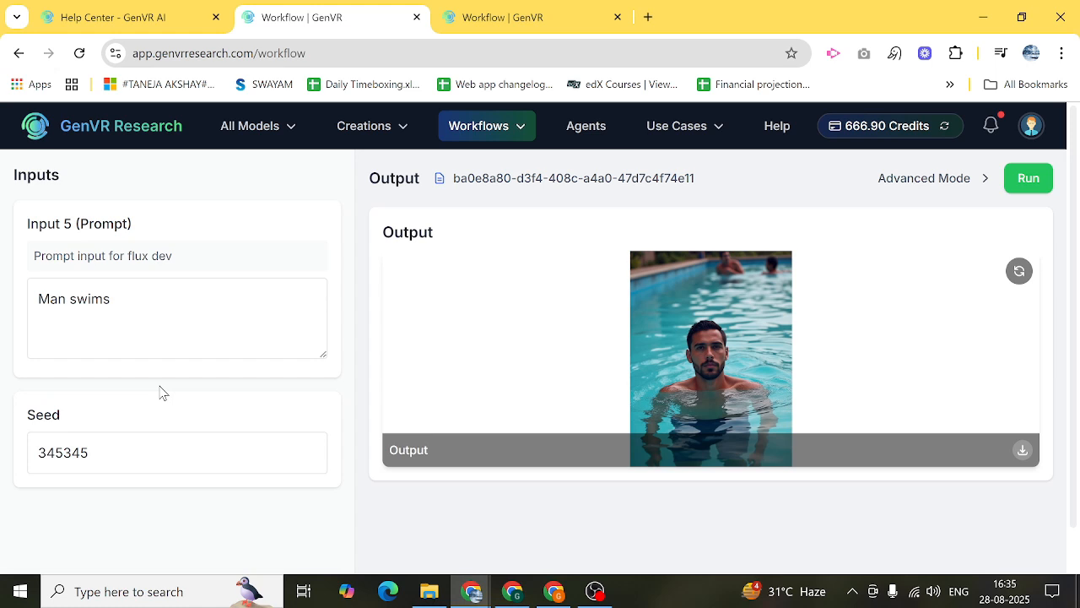
pyautogui.click(910, 182)
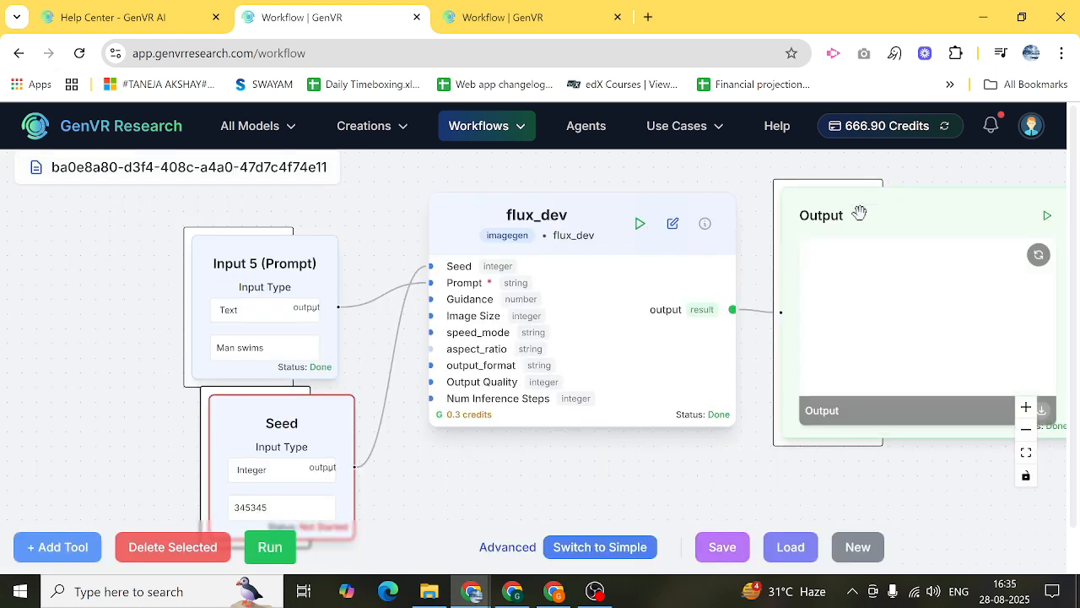
# Set the Seed node's display order to -1 and check the input list in simple mode before returning to advanced mode
pyautogui.doubleClick(312, 428)
pyautogui.click(381, 430)
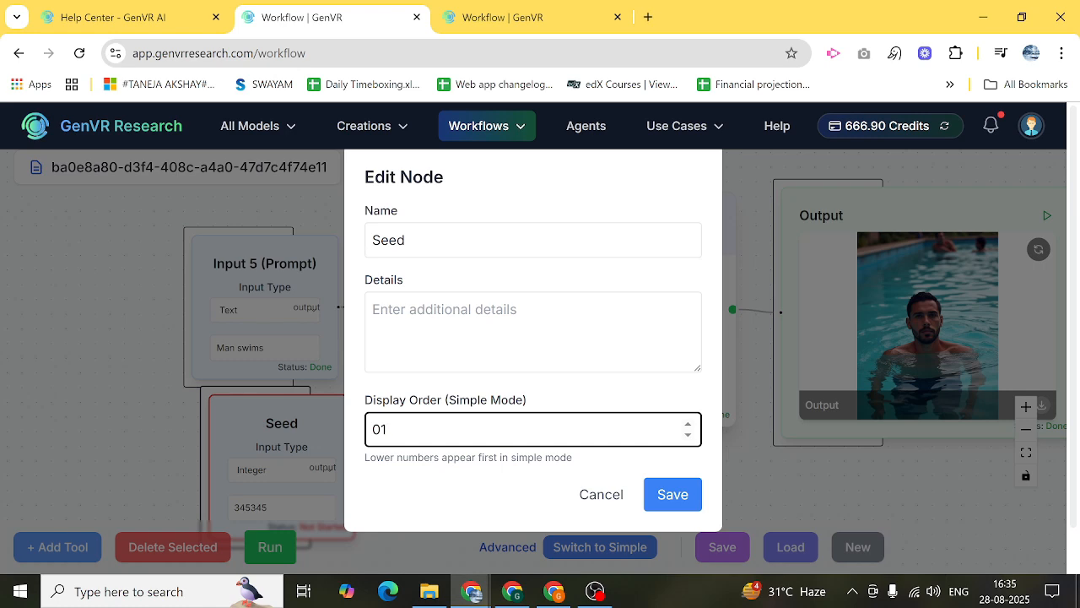
pyautogui.doubleClick(689, 435)
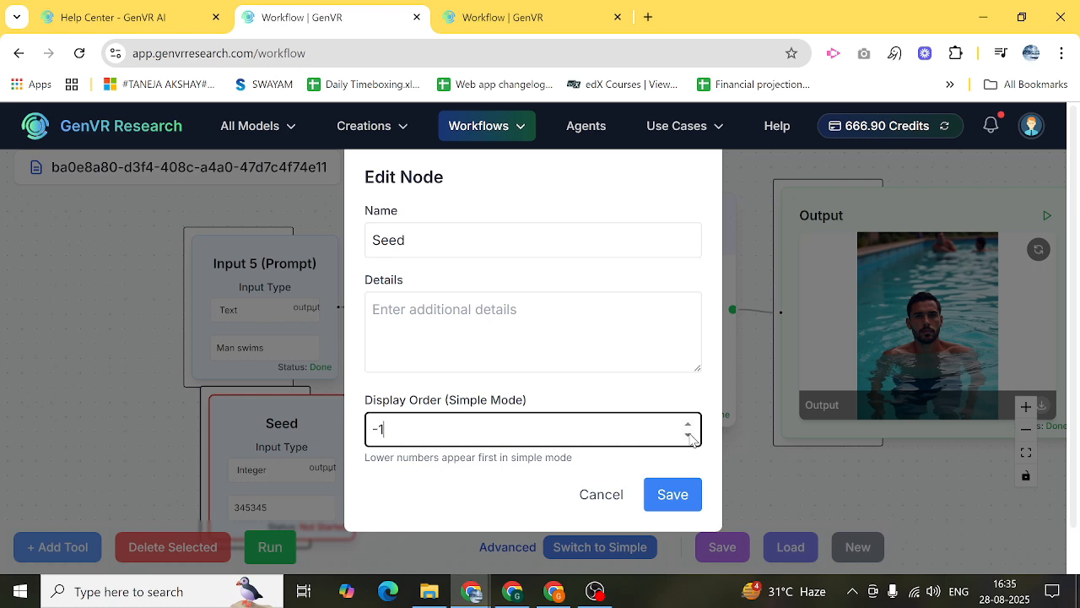
pyautogui.click(672, 489)
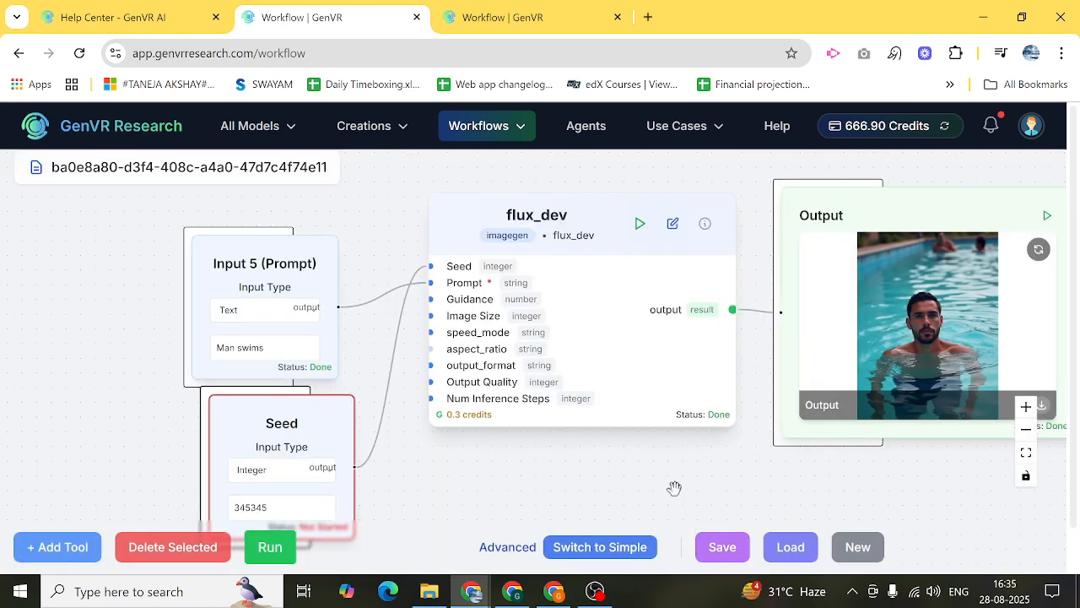
pyautogui.click(611, 547)
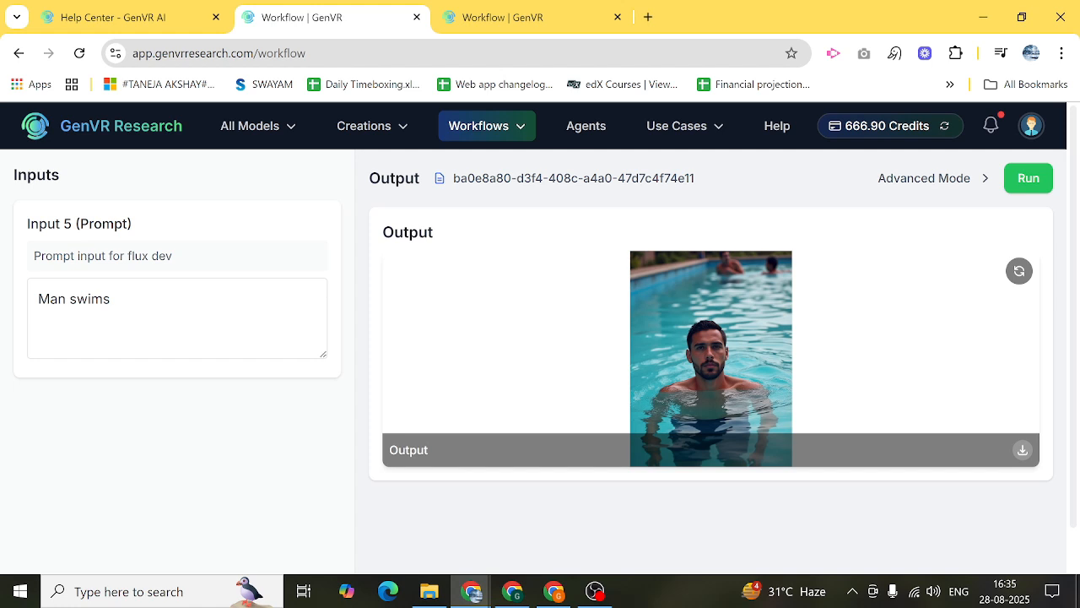
pyautogui.click(890, 185)
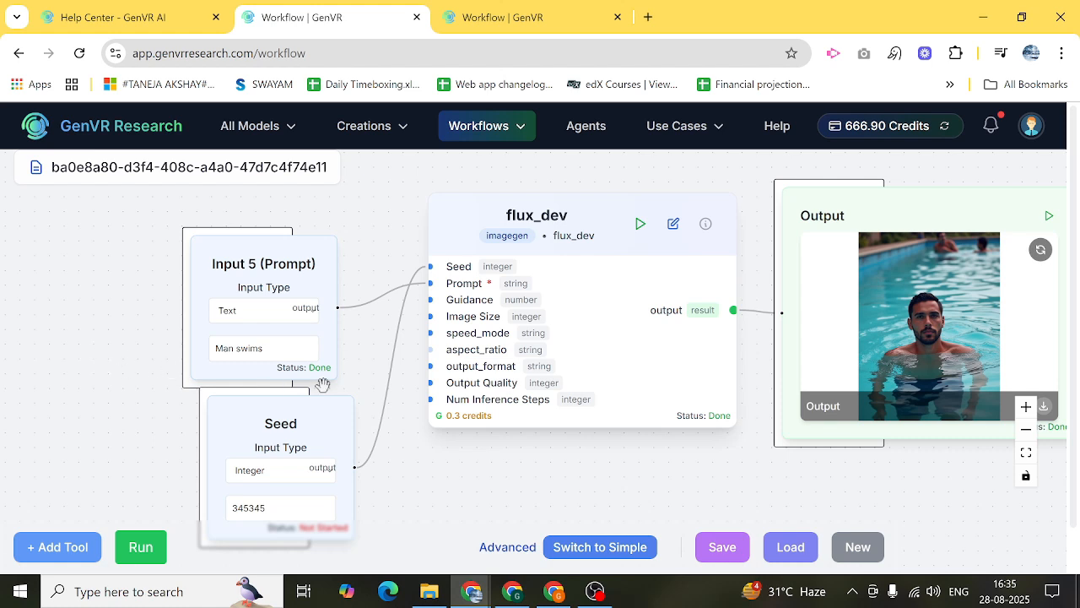
# Run only the flux_dev node with the connected prompt and seed, and view the regenerated image
pyautogui.moveTo(465, 471); pyautogui.dragTo(400, 429)
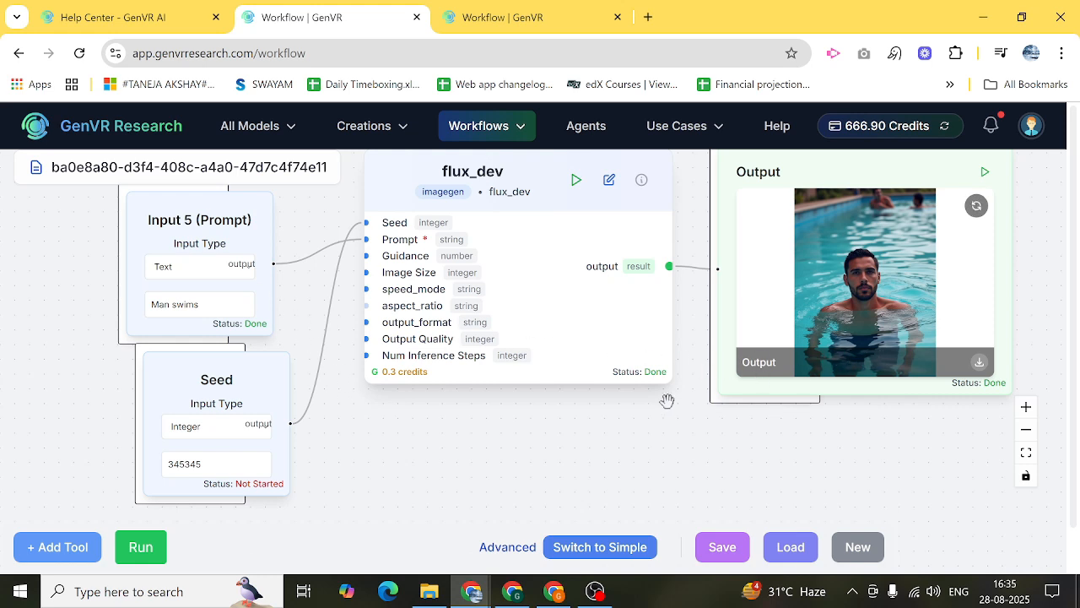
pyautogui.moveTo(619, 423); pyautogui.dragTo(603, 464)
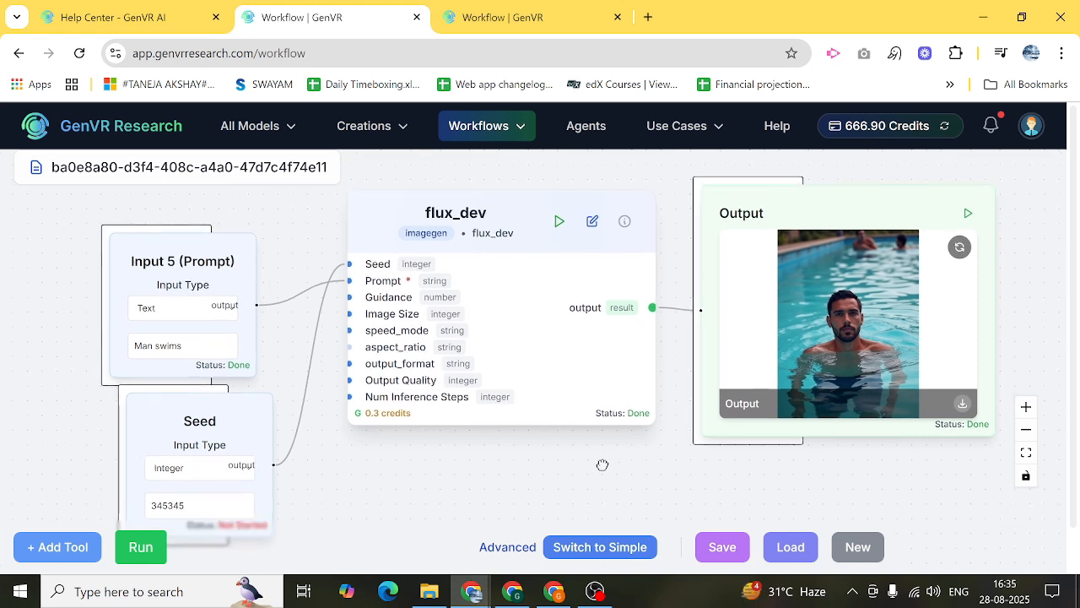
pyautogui.click(559, 222)
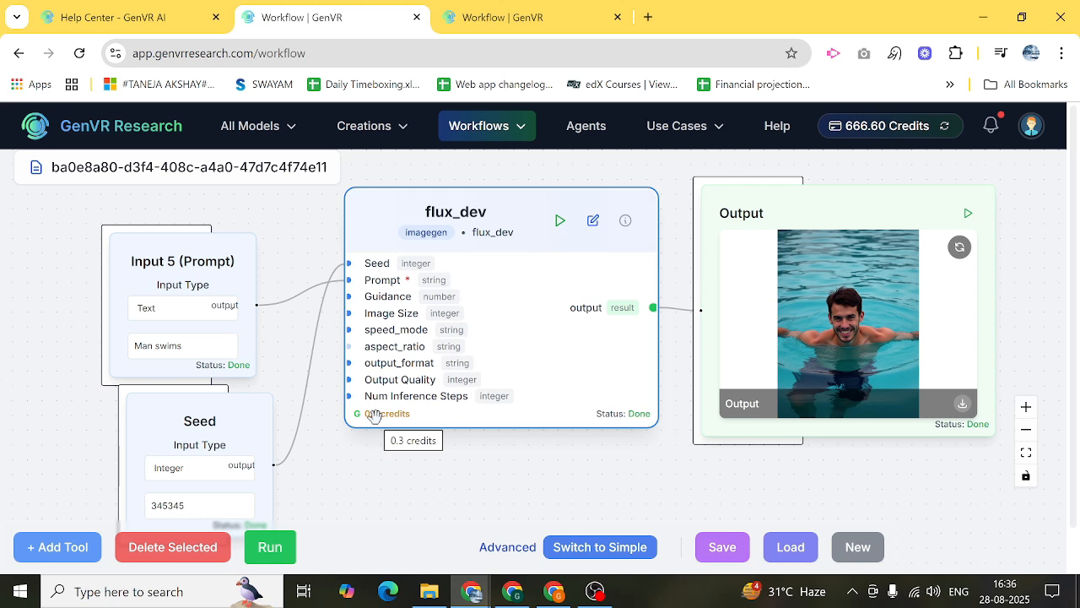
# In the second workflow tab, browse the public workflows in the Workflow Explorer and open multiview_flux_kontext
pyautogui.click(361, 456)
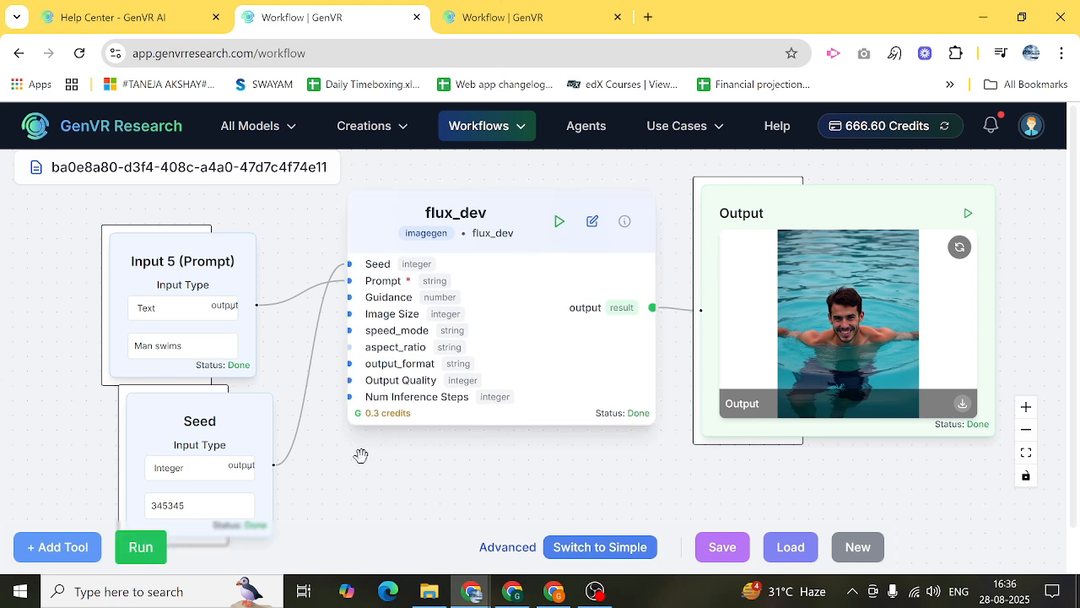
pyautogui.click(466, 17)
pyautogui.click(493, 135)
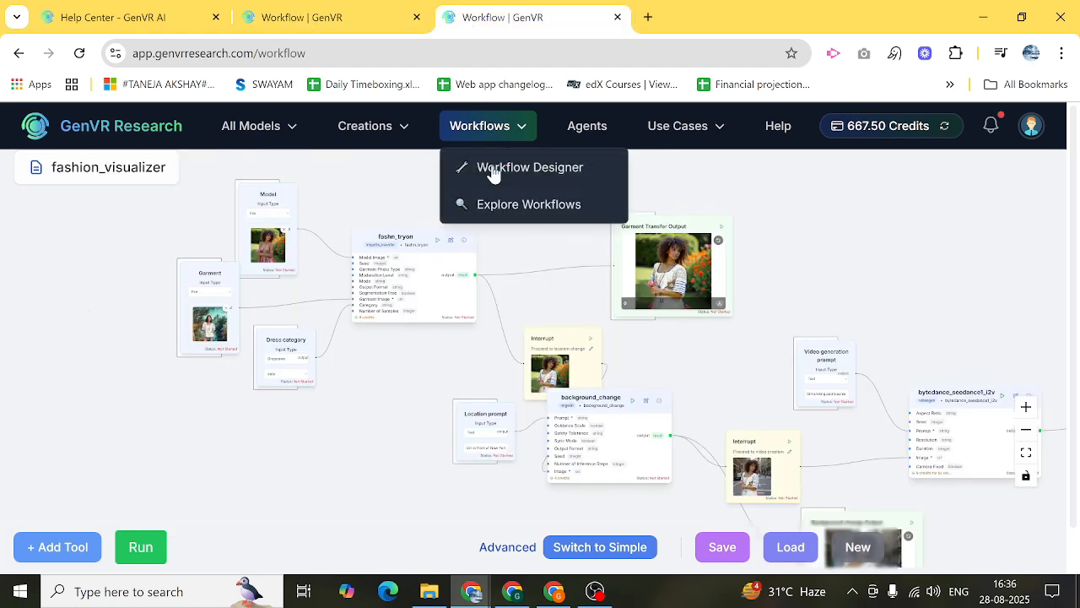
pyautogui.click(496, 218)
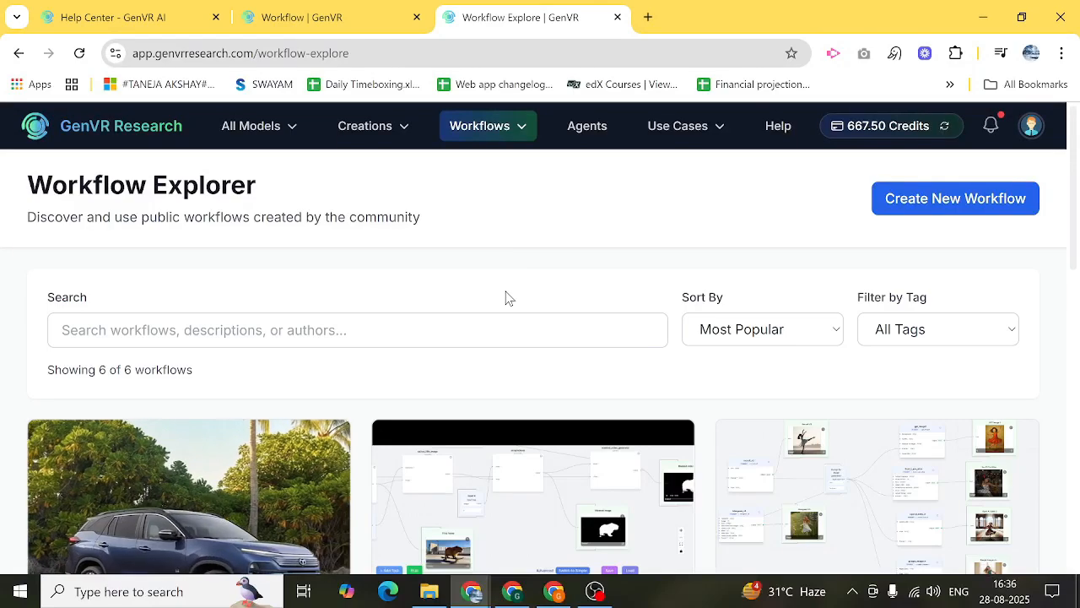
pyautogui.scroll(-4, 506, 297)
pyautogui.scroll(-6, 507, 297)
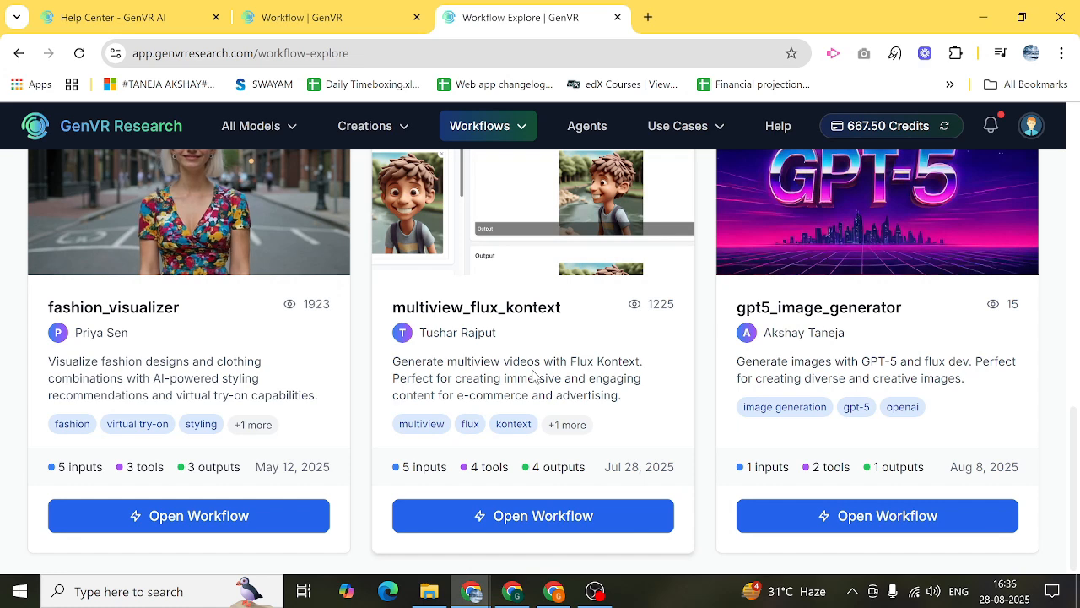
pyautogui.click(532, 518)
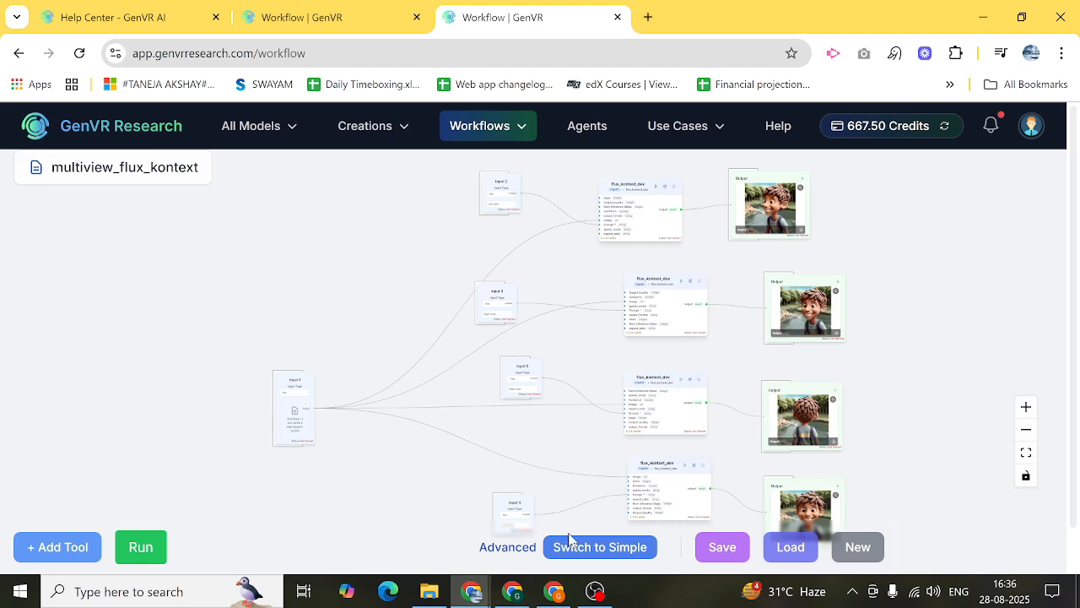
# Examine how the multiview_flux_kontext workflow links its view prompts and shared input image to the flux_kontext_dev nodes and their outputs
pyautogui.scroll(4, 572, 350)
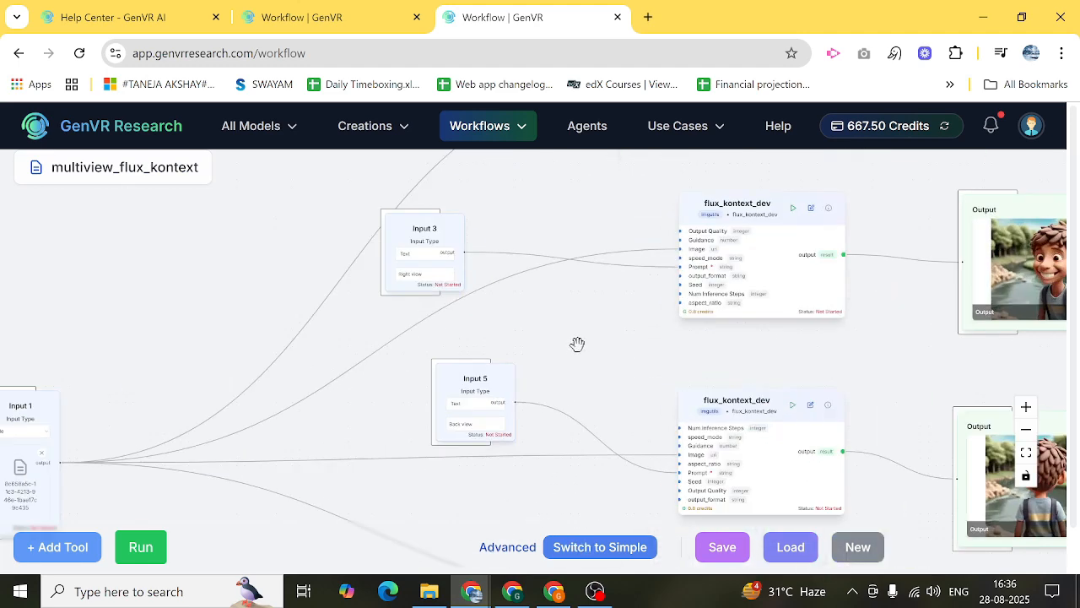
pyautogui.moveTo(577, 345); pyautogui.dragTo(388, 430)
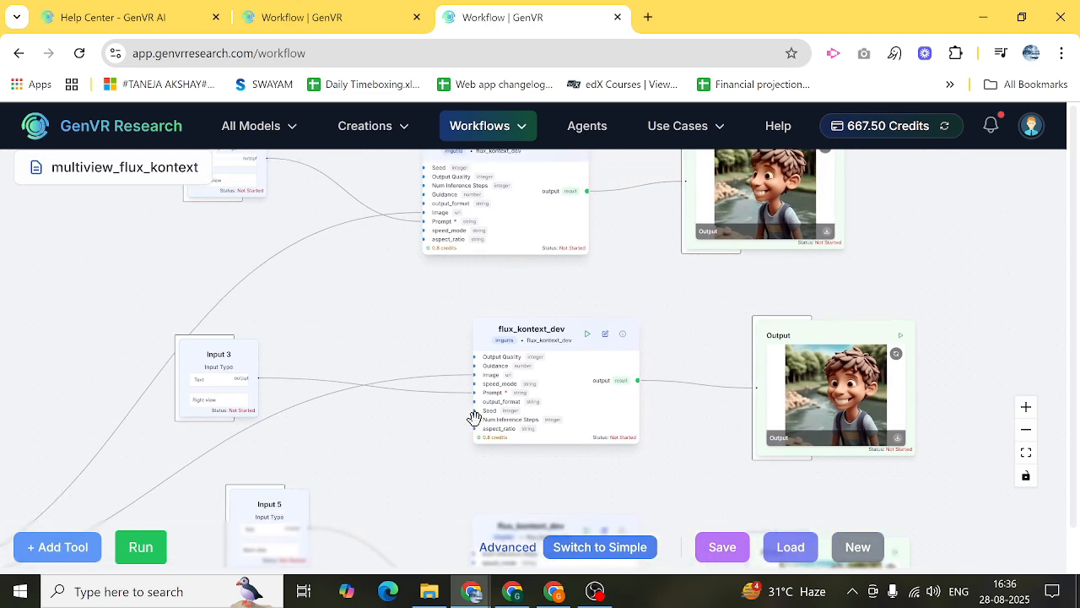
pyautogui.scroll(-1, 695, 334)
pyautogui.moveTo(694, 403); pyautogui.dragTo(676, 416)
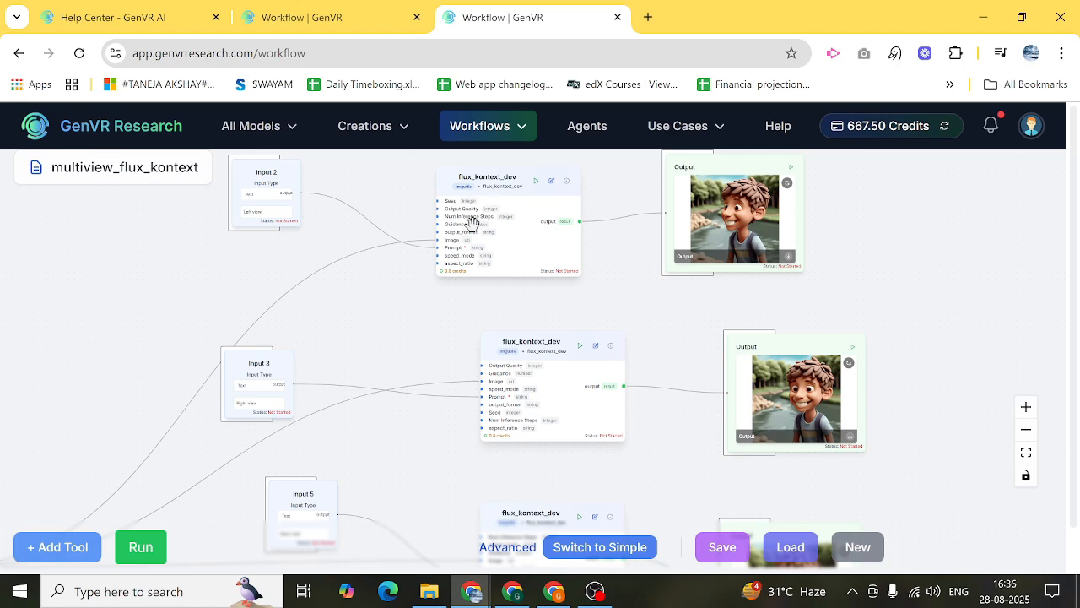
pyautogui.scroll(2, 483, 226)
pyautogui.scroll(-3, 608, 289)
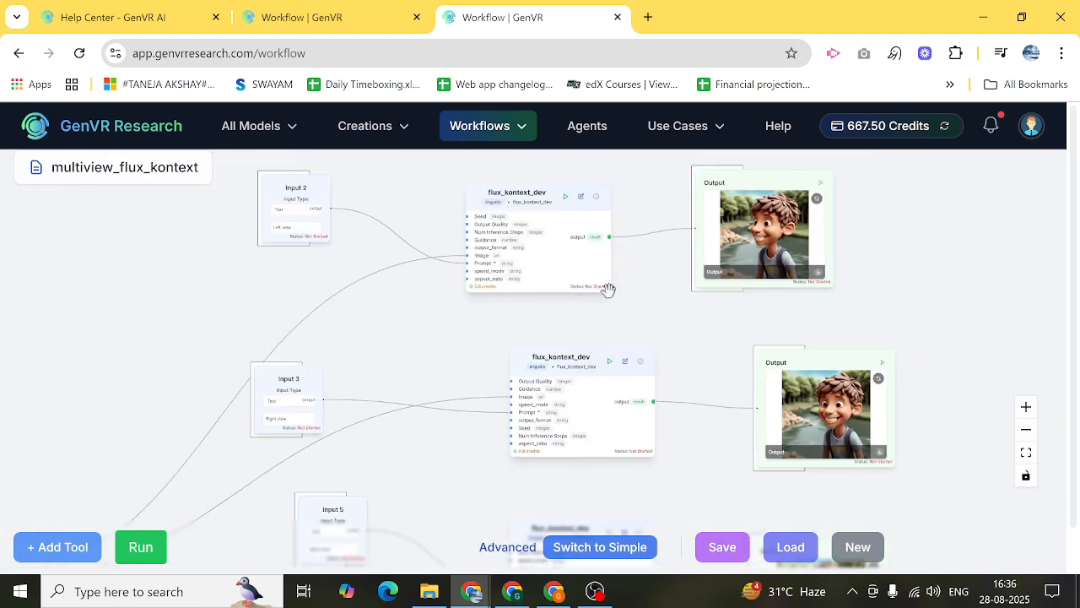
pyautogui.moveTo(692, 313); pyautogui.dragTo(616, 219)
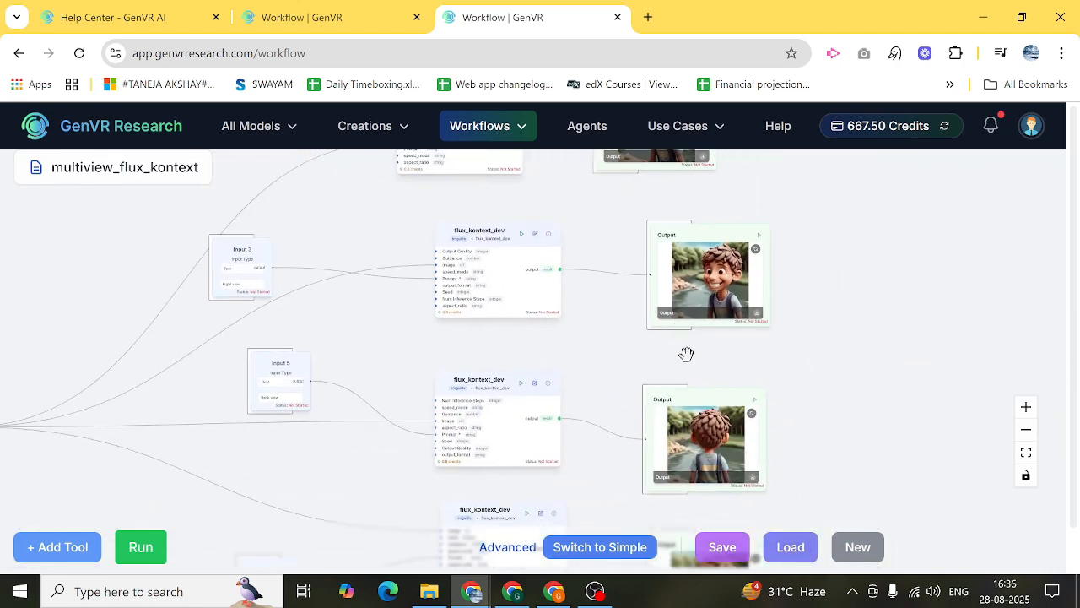
pyautogui.scroll(-3, 687, 355)
pyautogui.scroll(3, 684, 352)
pyautogui.scroll(1, 682, 347)
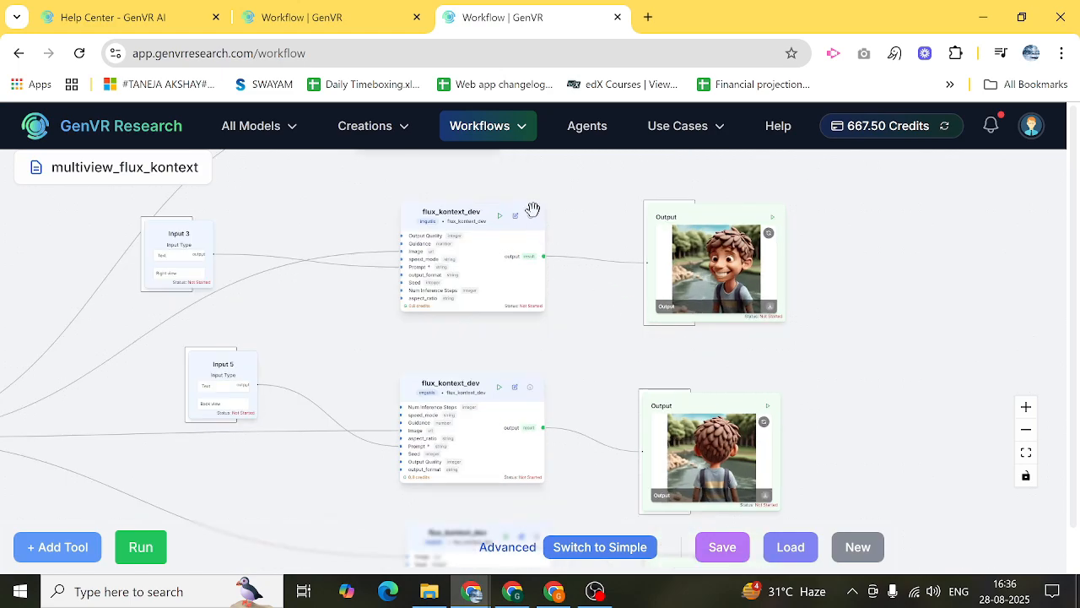
# Return to the Workflow Explorer, look through the community workflows and open product_video_generator
pyautogui.click(518, 125)
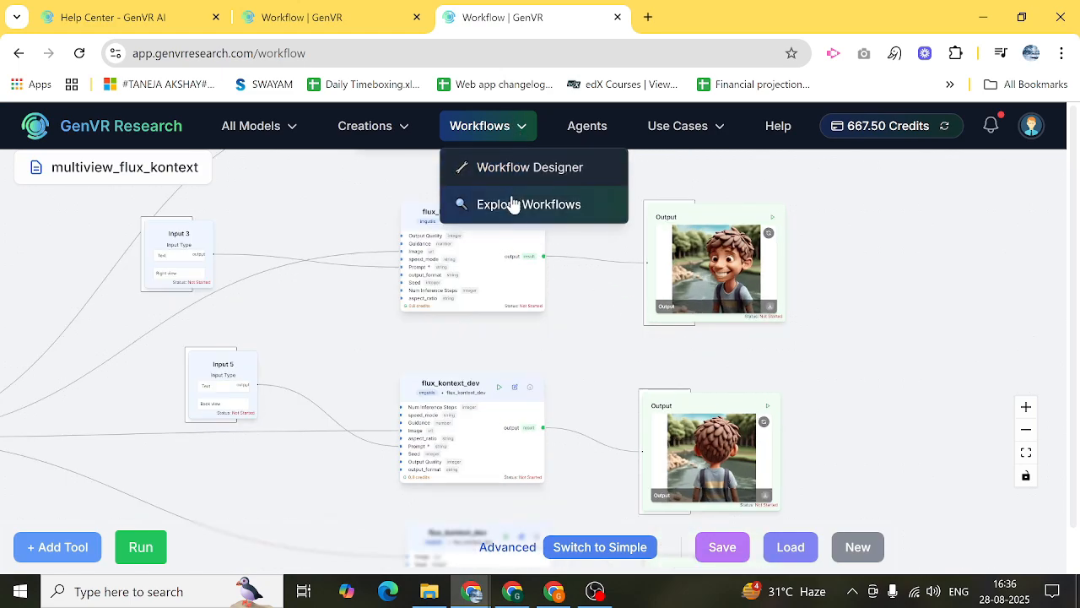
pyautogui.click(513, 204)
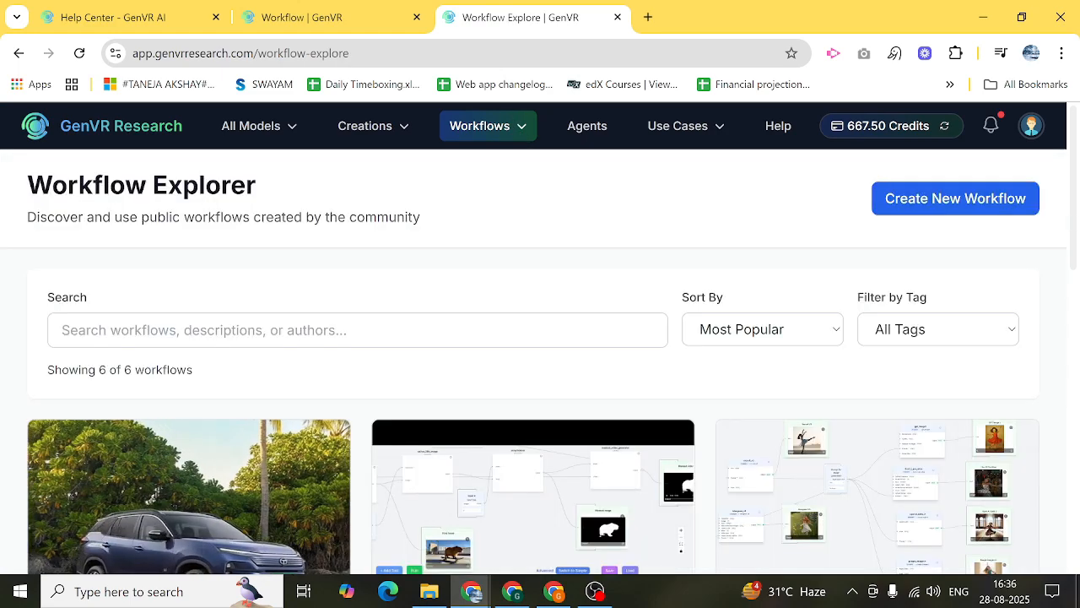
pyautogui.scroll(-4, 400, 337)
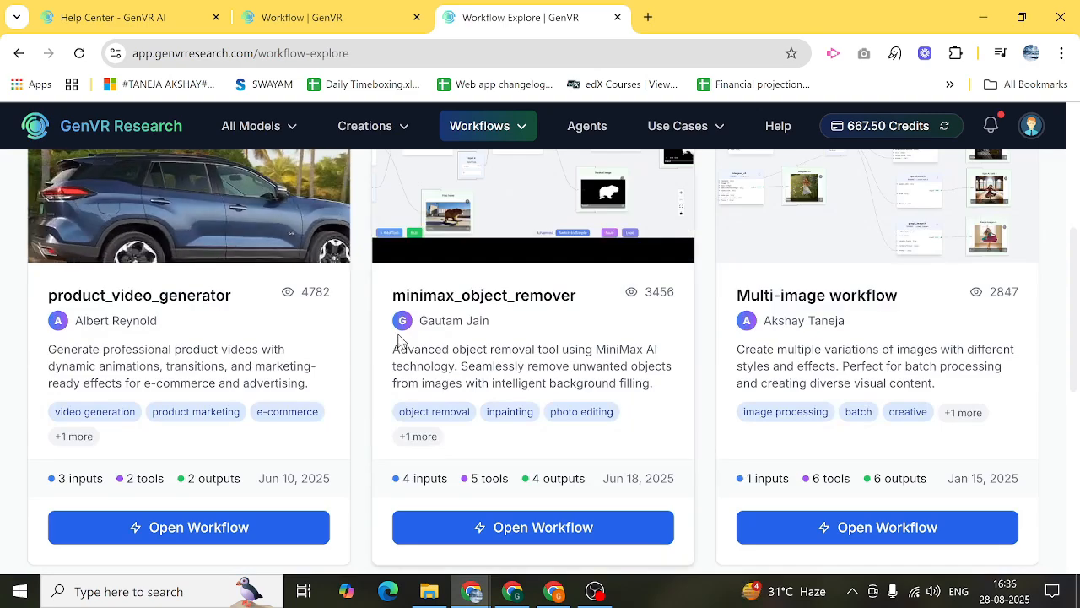
pyautogui.scroll(-5, 401, 340)
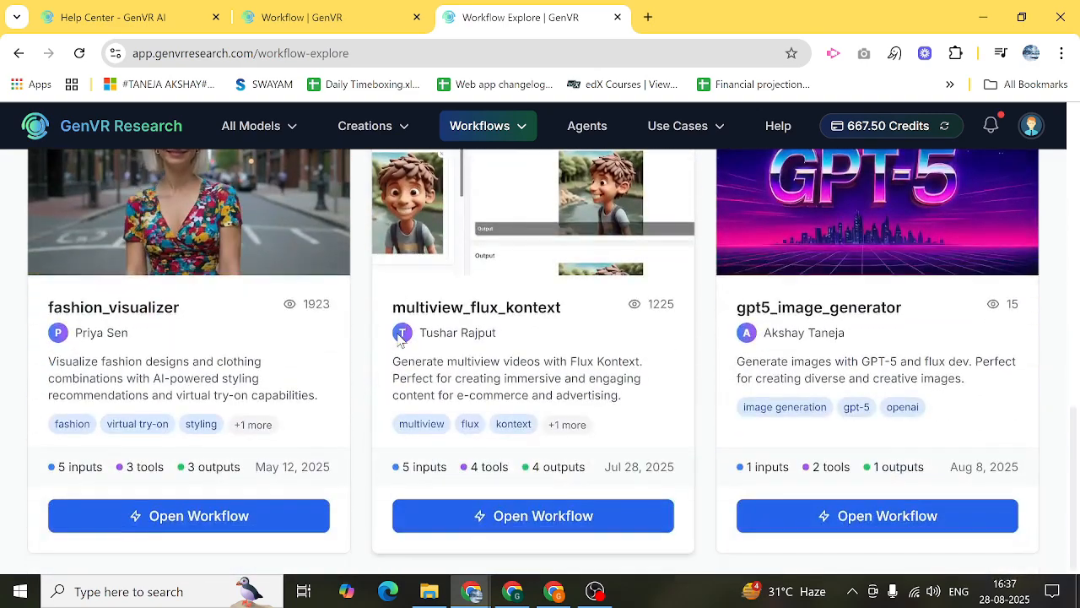
pyautogui.scroll(4, 400, 340)
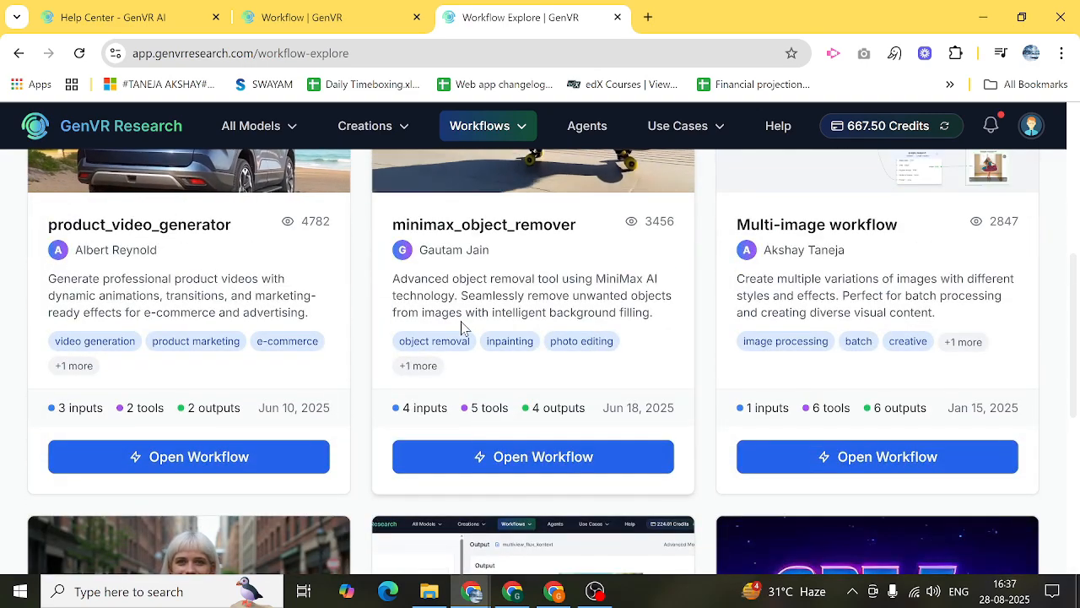
pyautogui.click(222, 454)
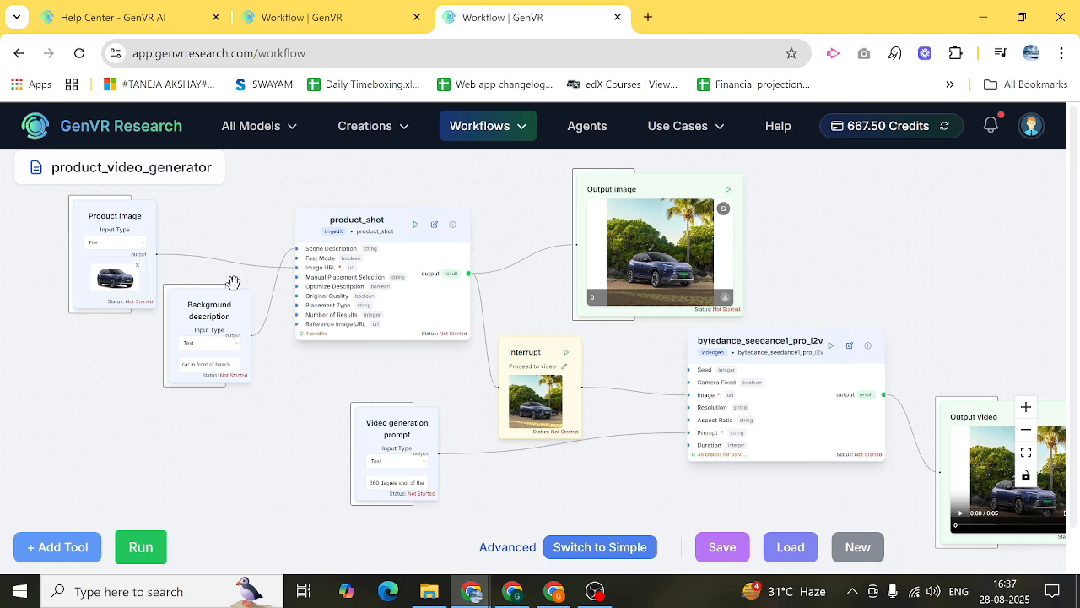
# Examine the Product image and Background description inputs and how they connect to the product_shot node
pyautogui.scroll(3, 219, 312)
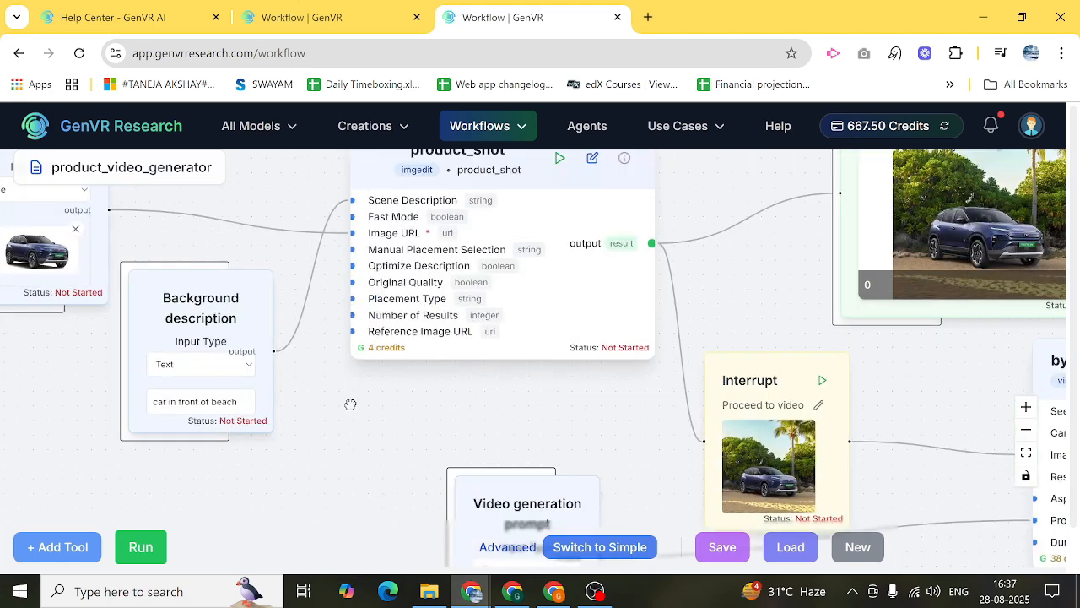
pyautogui.moveTo(350, 405); pyautogui.dragTo(374, 405)
pyautogui.scroll(5, 96, 329)
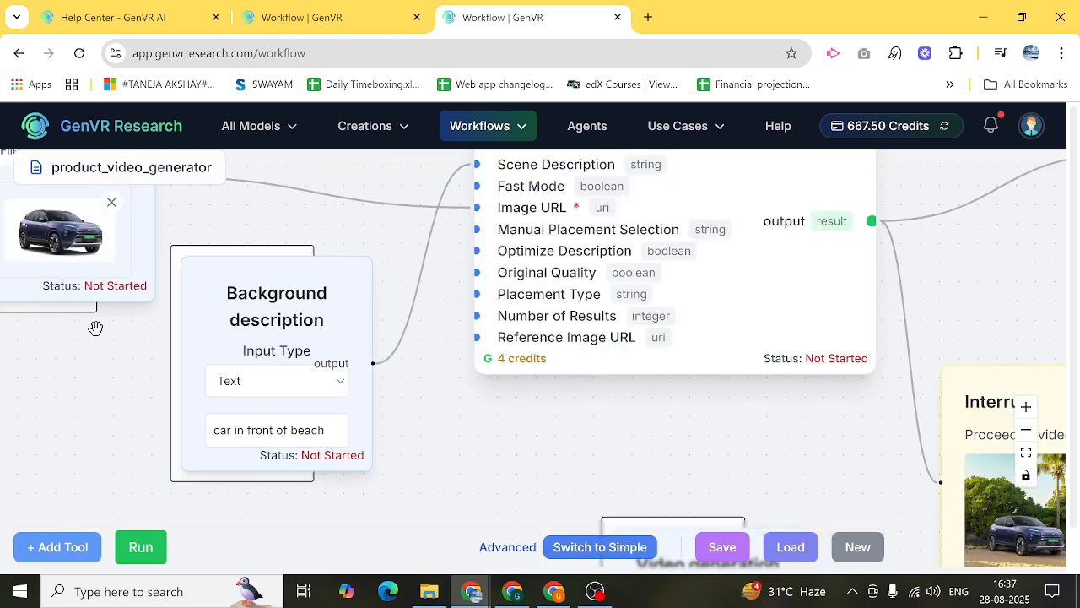
pyautogui.moveTo(99, 364); pyautogui.dragTo(159, 436)
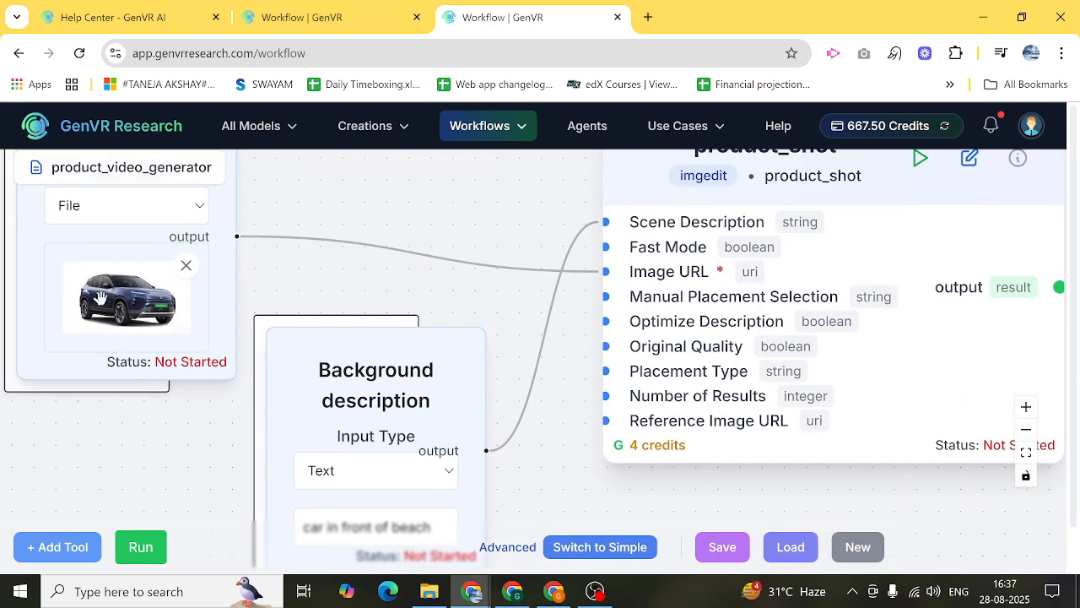
pyautogui.scroll(-3, 541, 458)
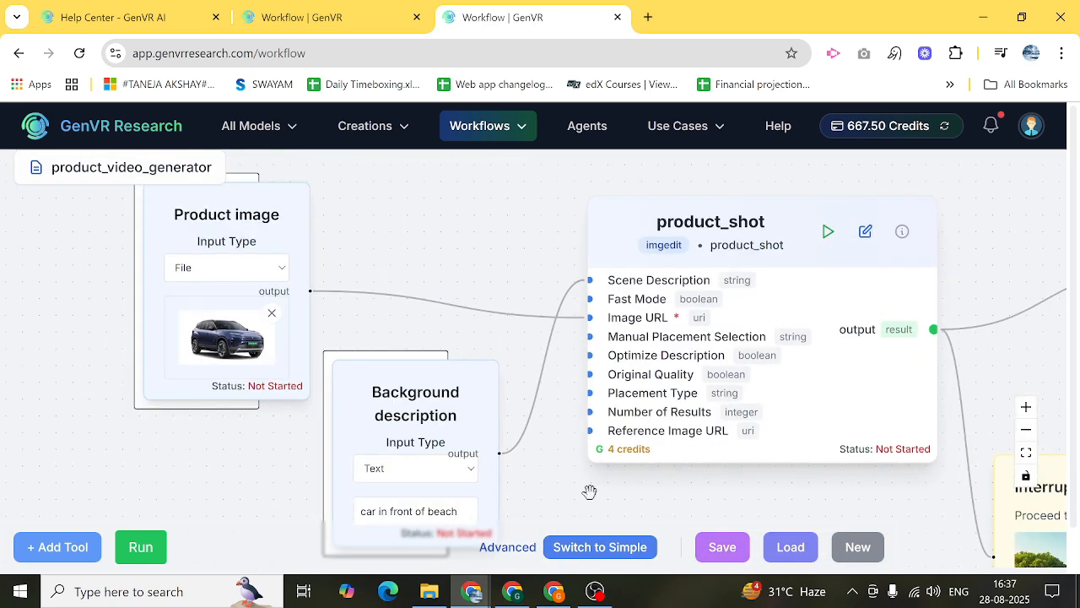
# Follow the workflow from product_shot through the Output image and Interrupt nodes to bytedance_seedance1_pro_i2v and the Output video
pyautogui.moveTo(469, 423); pyautogui.dragTo(147, 239)
pyautogui.scroll(-1, 451, 360)
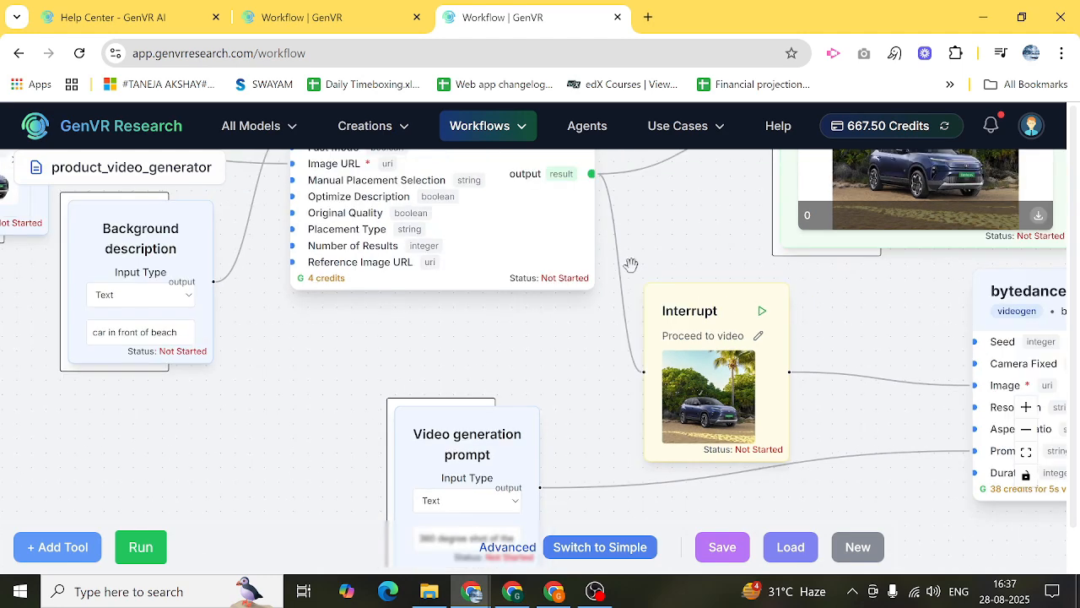
pyautogui.moveTo(664, 238); pyautogui.dragTo(530, 416)
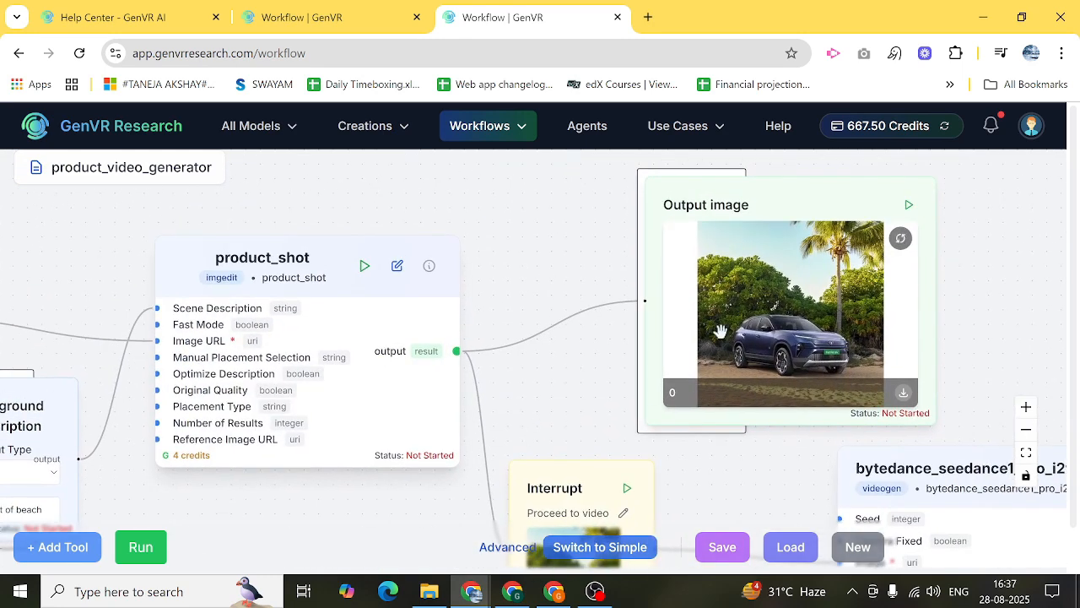
pyautogui.scroll(-2, 730, 338)
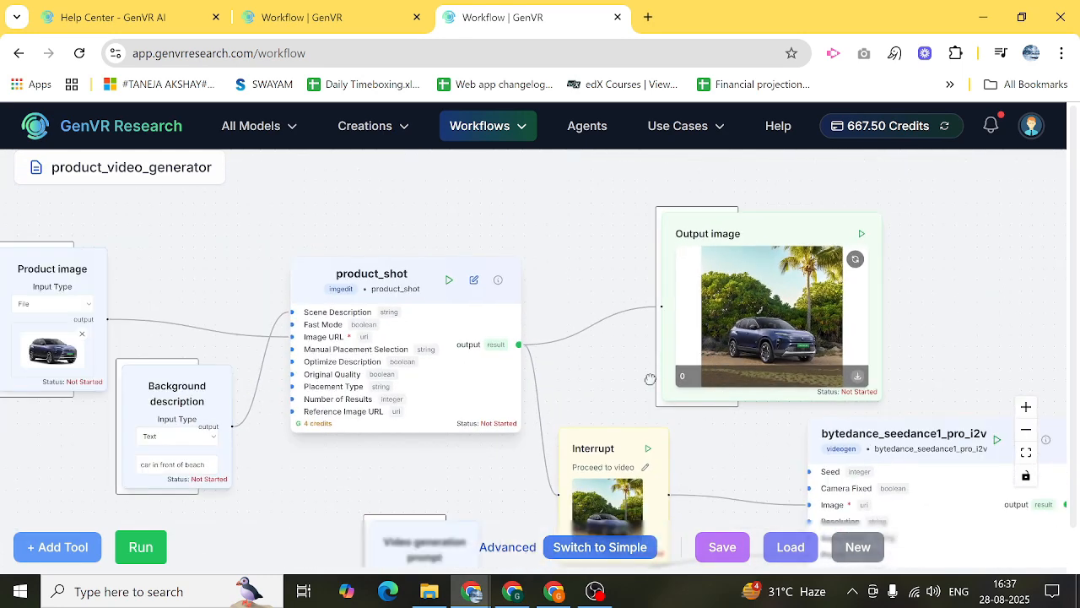
pyautogui.moveTo(650, 379); pyautogui.dragTo(524, 254)
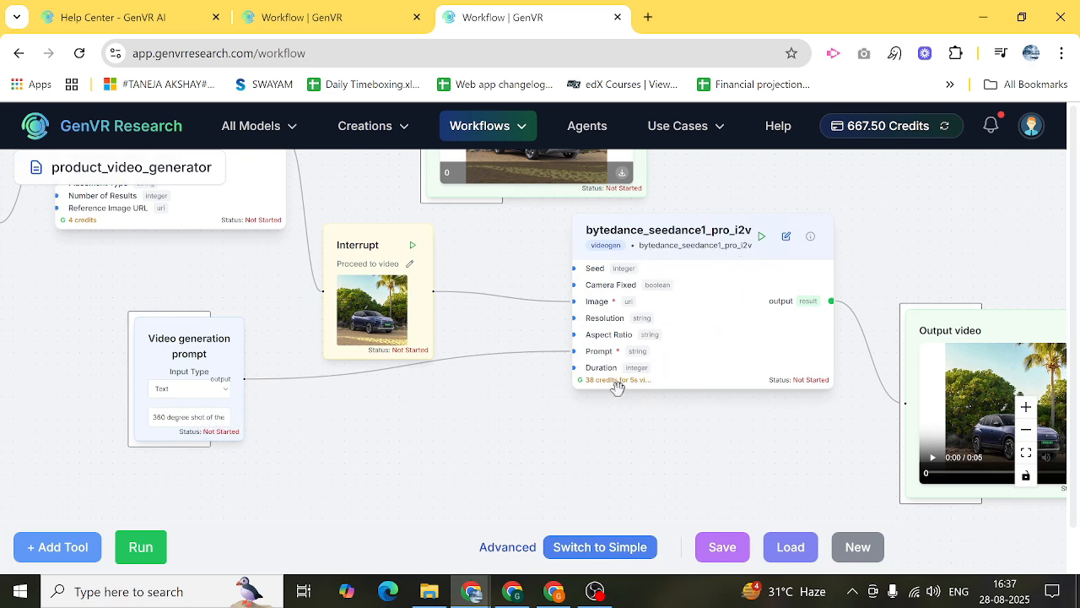
pyautogui.moveTo(701, 422); pyautogui.dragTo(482, 395)
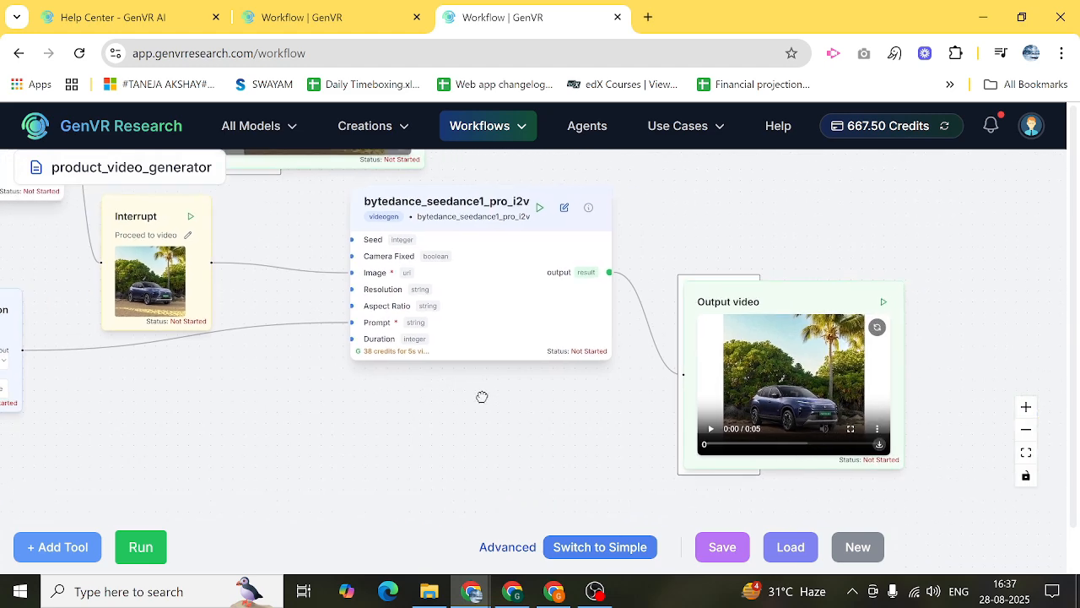
# Play the generated car clip in the Output video node, pause it, and look over the whole product_video_generator workflow
pyautogui.click(714, 431)
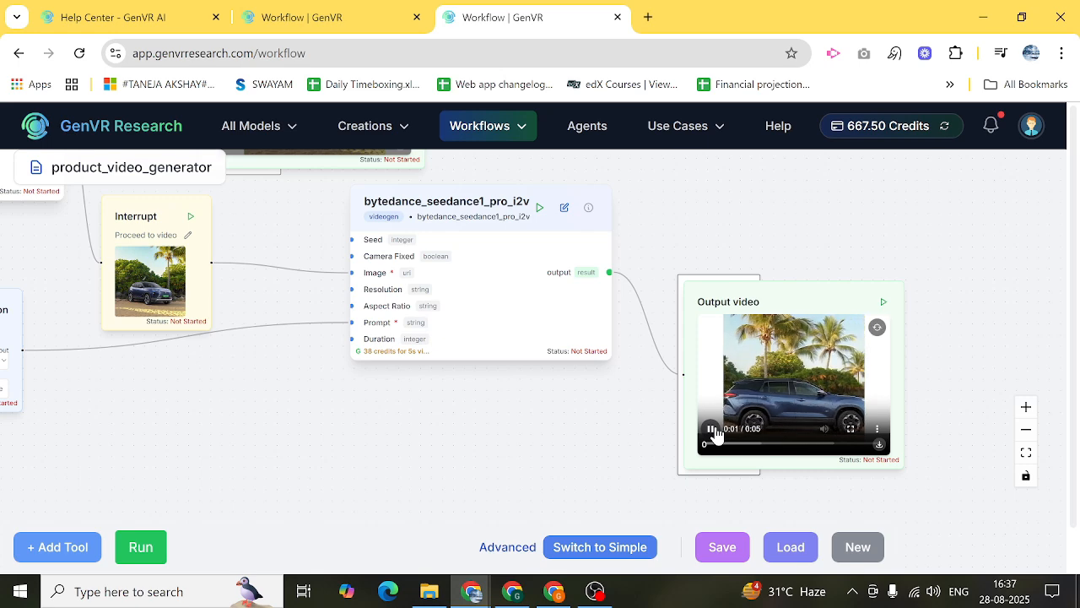
pyautogui.click(713, 429)
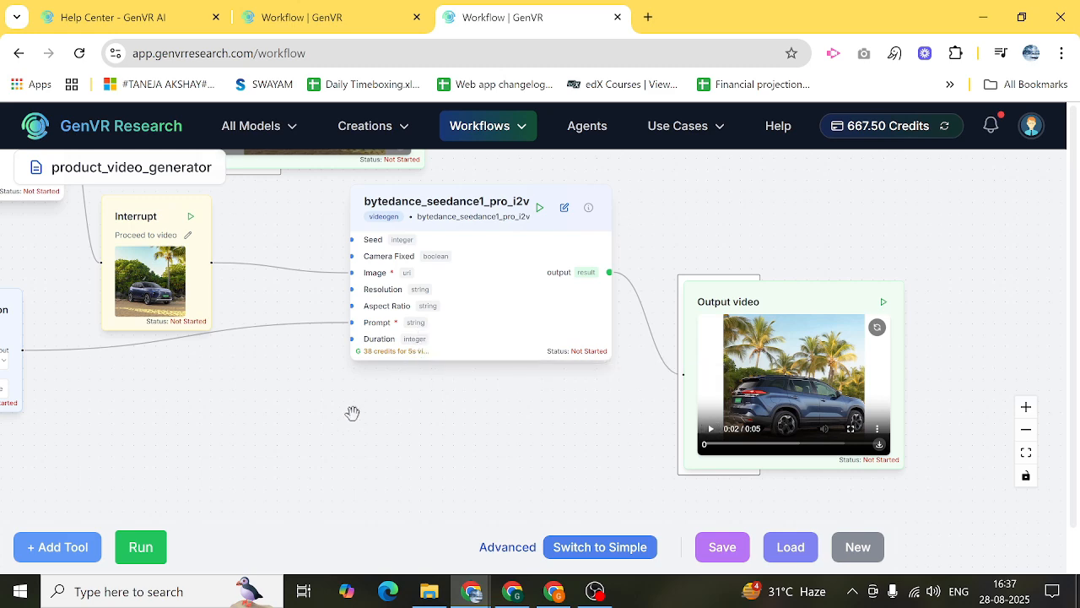
pyautogui.scroll(-5, 354, 433)
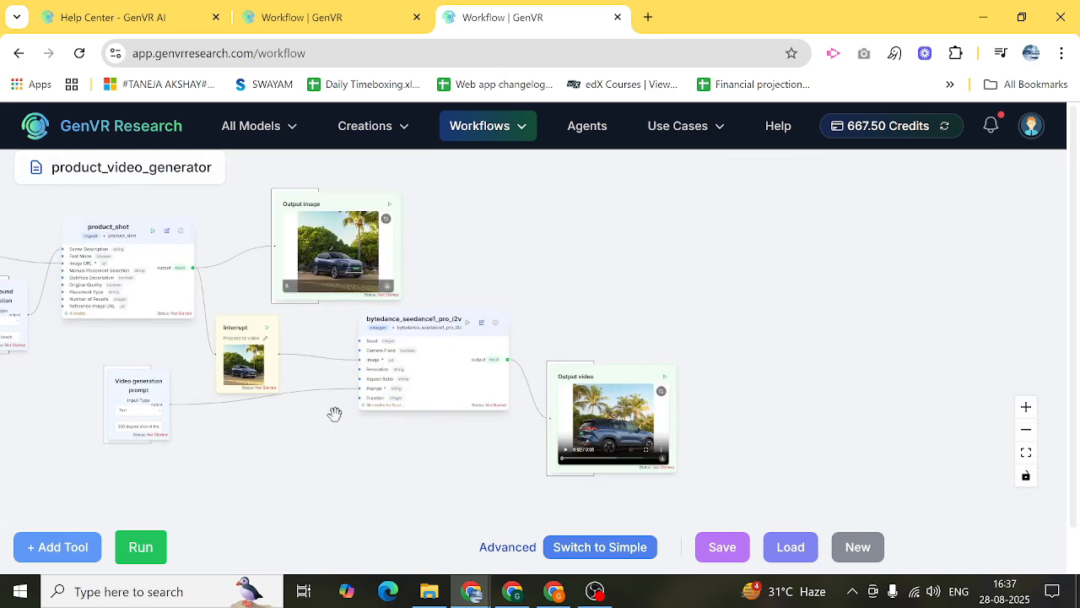
pyautogui.moveTo(315, 441); pyautogui.dragTo(394, 442)
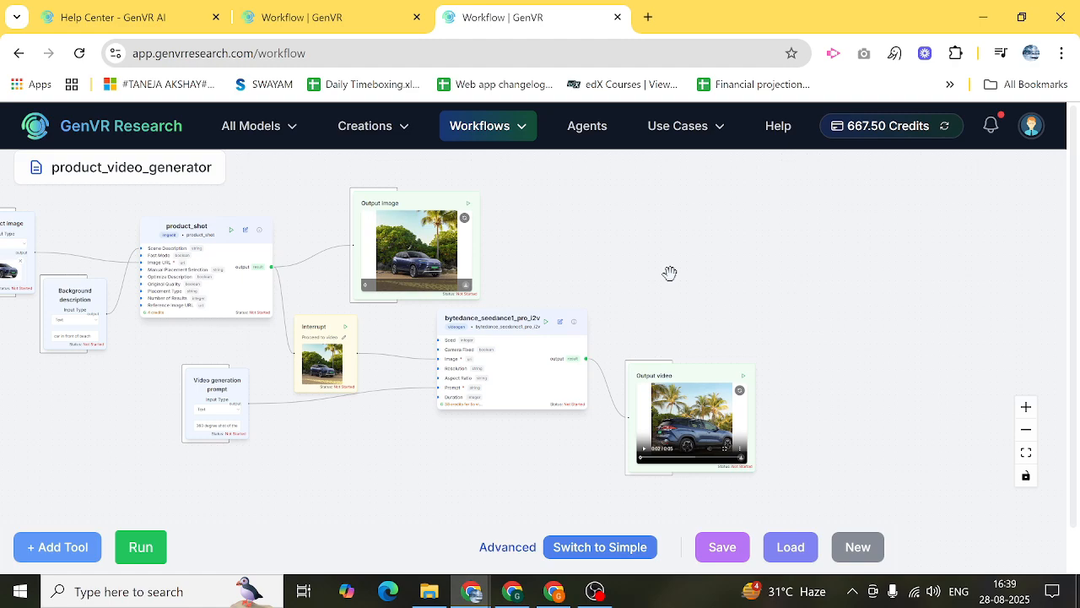
# Search Google for "comfyui workflow for flux dev" in a new browser tab and open the ComfyUI_examples Flux Examples page
pyautogui.click(648, 17)
pyautogui.write('com')
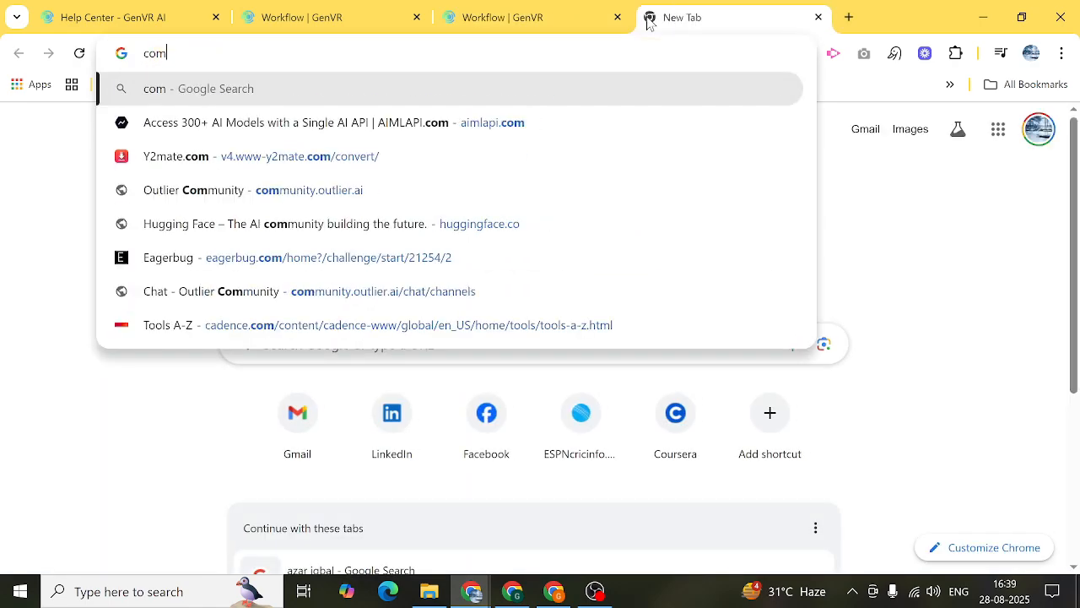
pyautogui.write('fyui workflo')
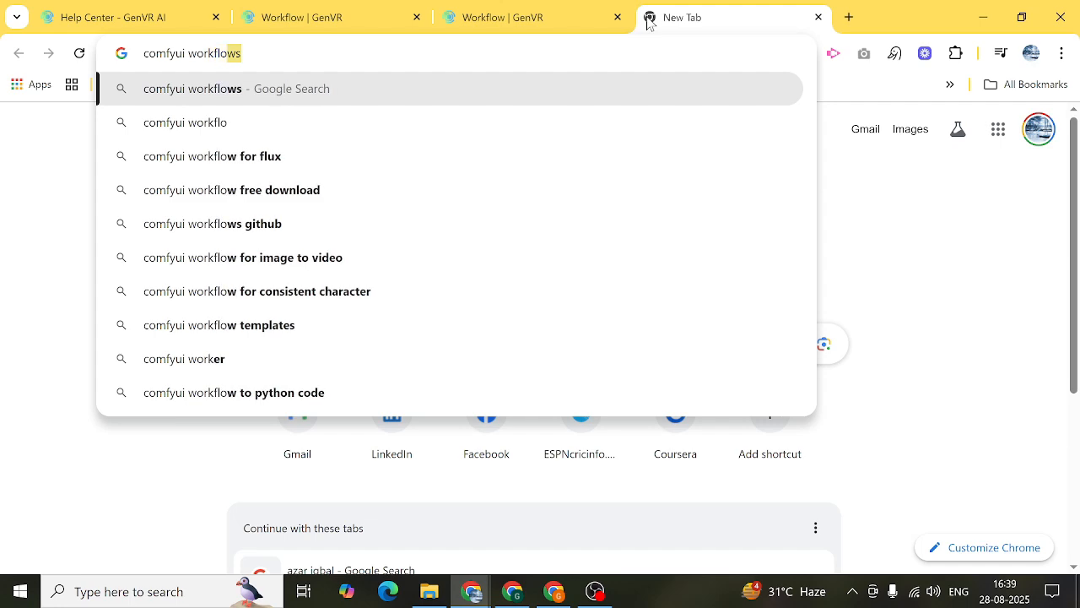
pyautogui.write('w for flux dev')
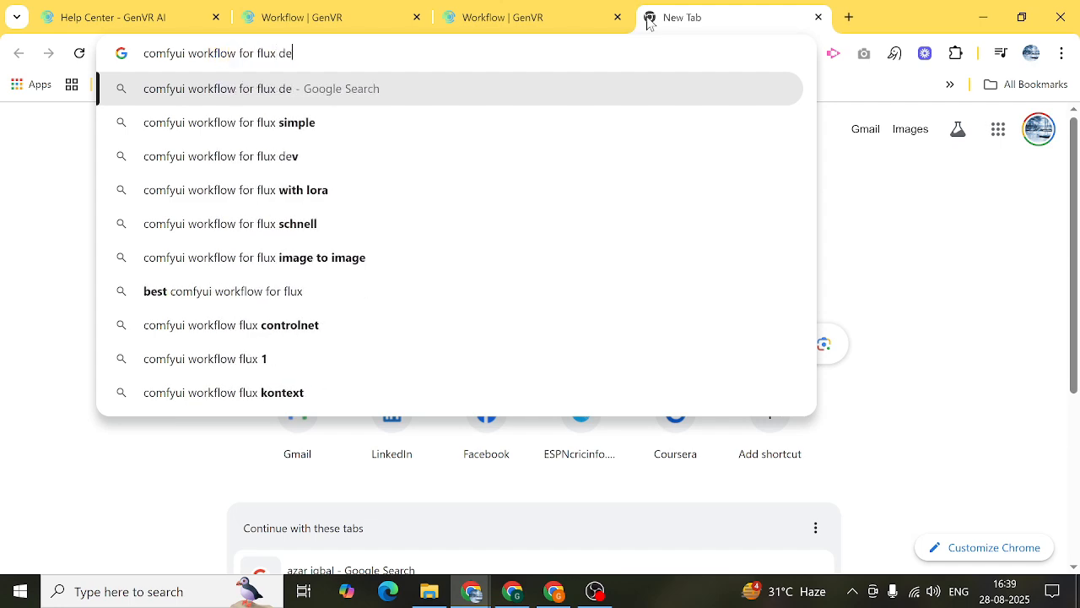
pyautogui.press('Return')
pyautogui.scroll(-3, 589, 229)
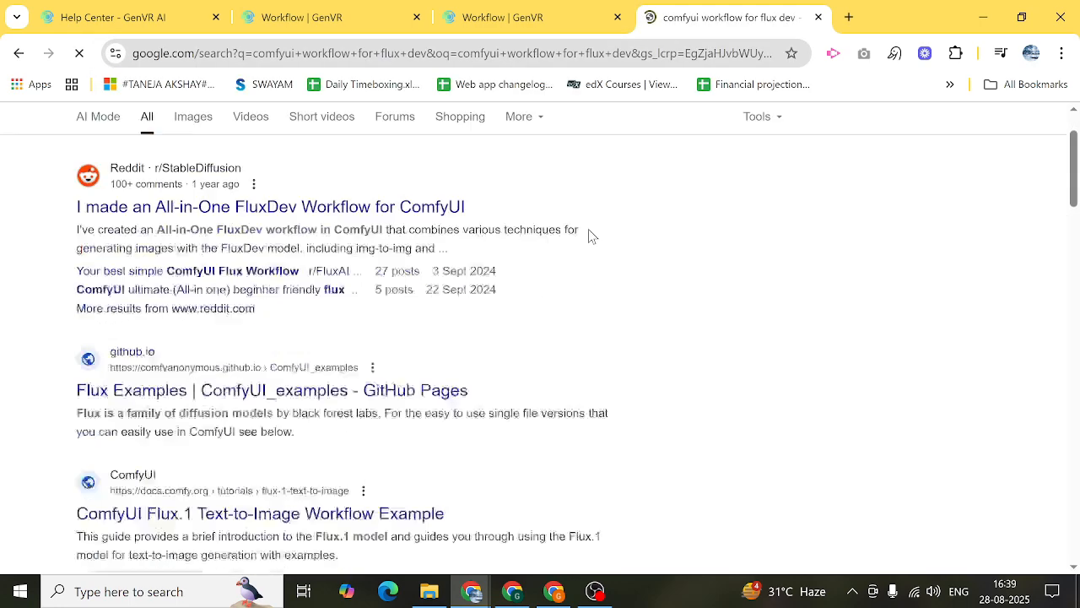
pyautogui.click(422, 216)
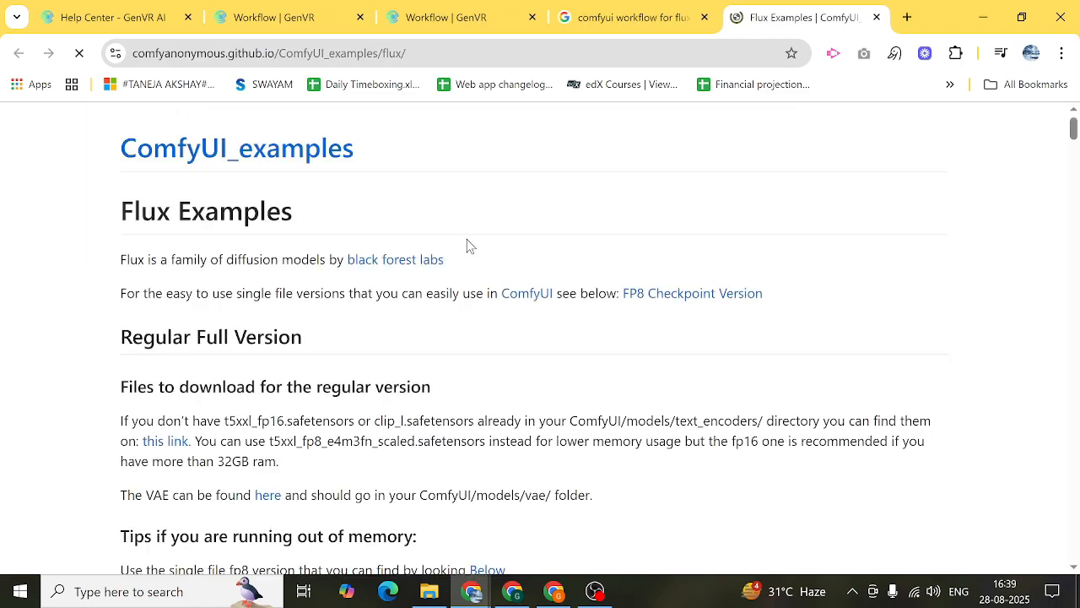
# Look through the Flux Examples page down to the Community Flux Controlnets section and reload the page
pyautogui.scroll(-5, 470, 245)
pyautogui.scroll(-20, 468, 243)
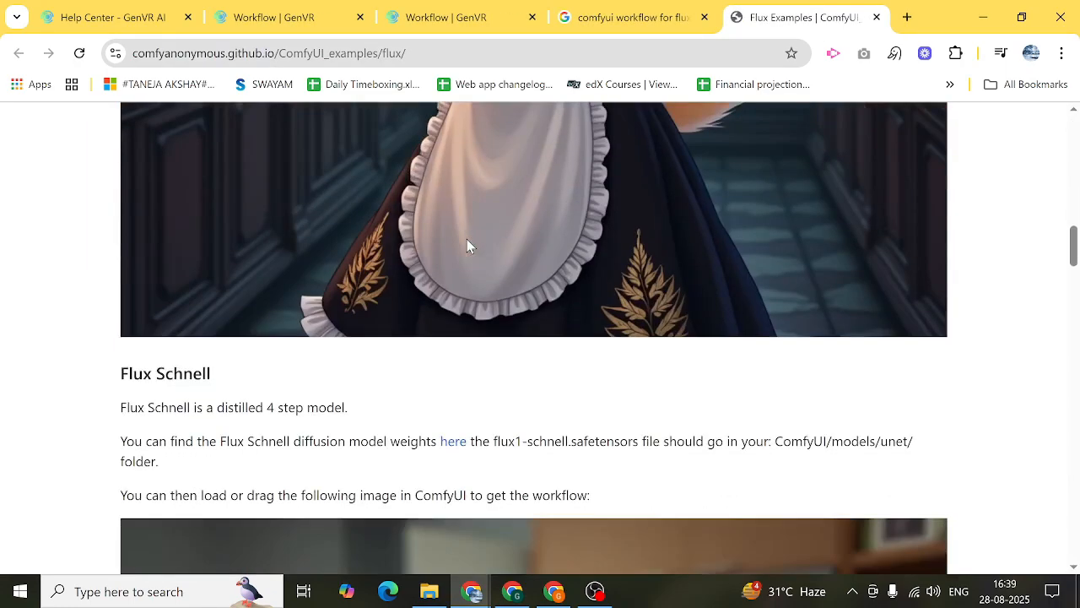
pyautogui.scroll(-20, 468, 245)
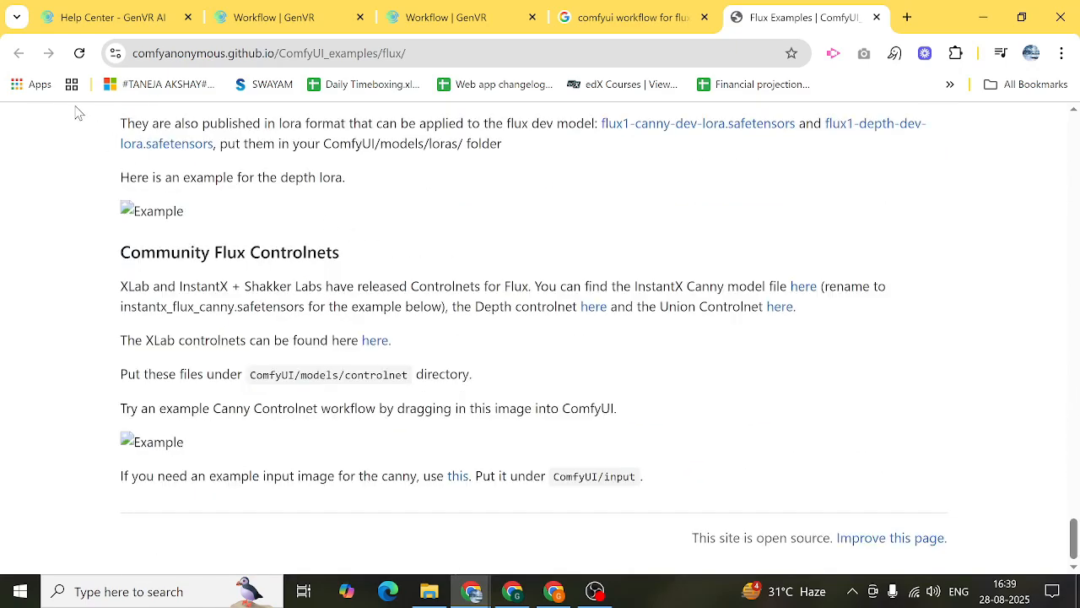
pyautogui.click(80, 53)
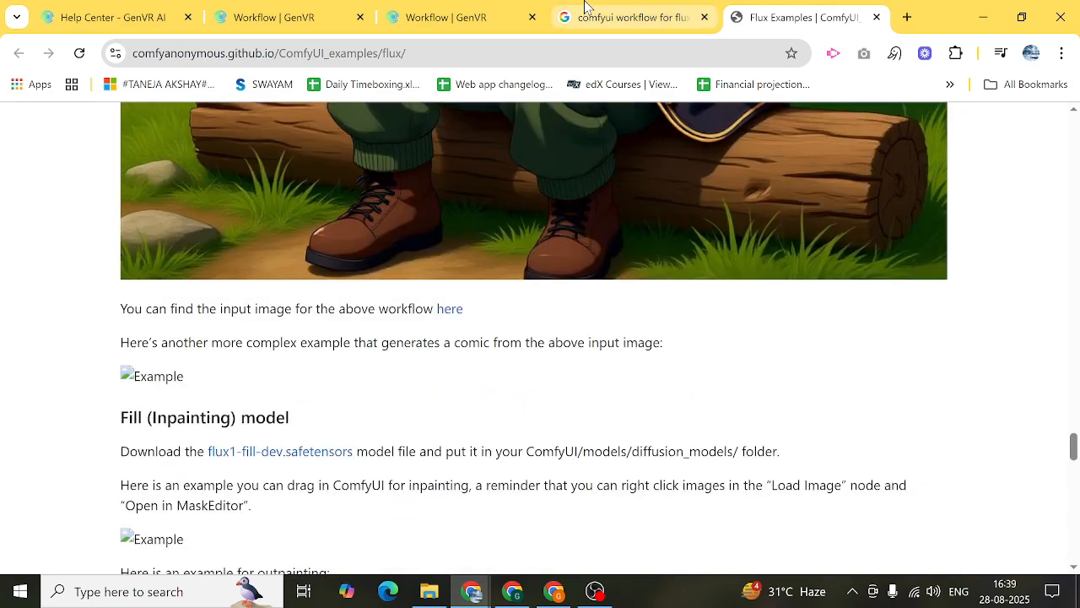
# Return to the Google results and open OpenArt's FLUX.1-dev ComfyUI workflow page
pyautogui.click(589, 12)
pyautogui.scroll(-1, 537, 292)
pyautogui.scroll(-1, 426, 348)
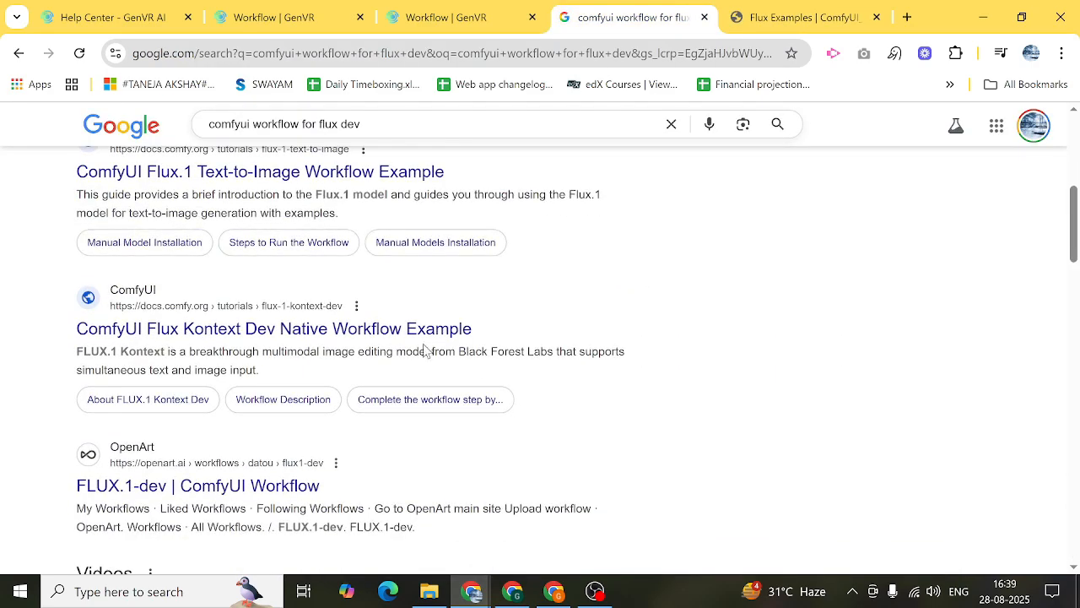
pyautogui.click(314, 483)
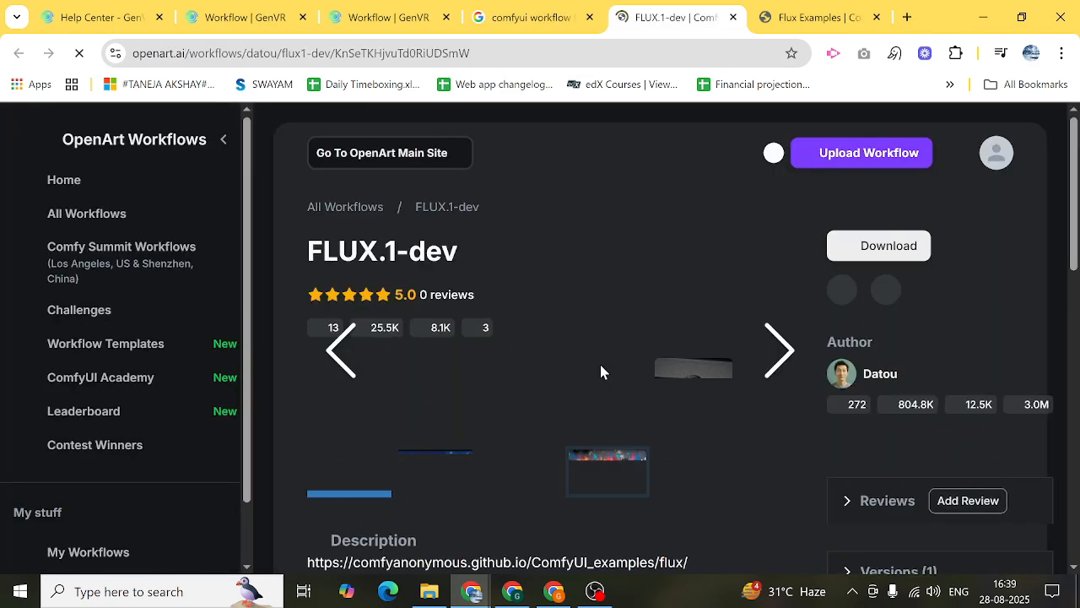
pyautogui.scroll(-5, 590, 380)
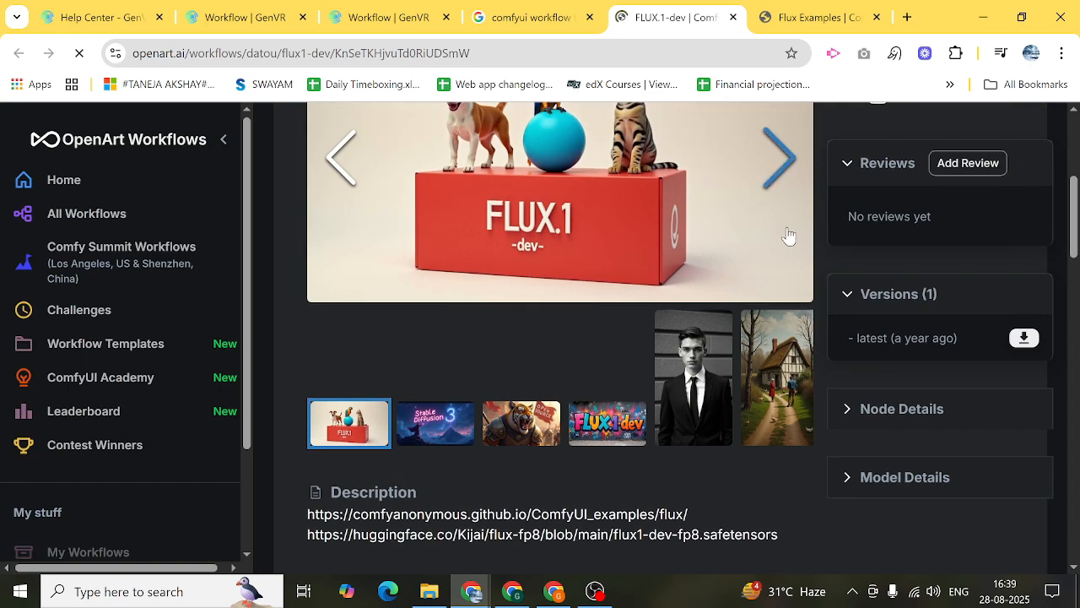
# Browse the example images in the FLUX.1-dev workflow's gallery, closing any enlarged picture
pyautogui.click(779, 196)
pyautogui.click(779, 196)
pyautogui.click(778, 195)
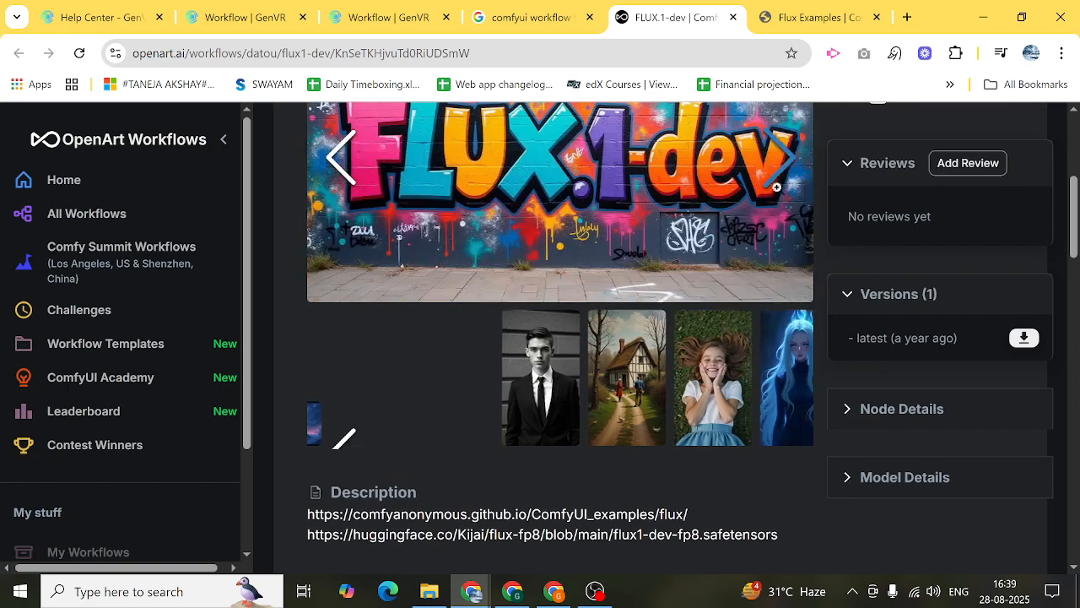
pyautogui.click(777, 187)
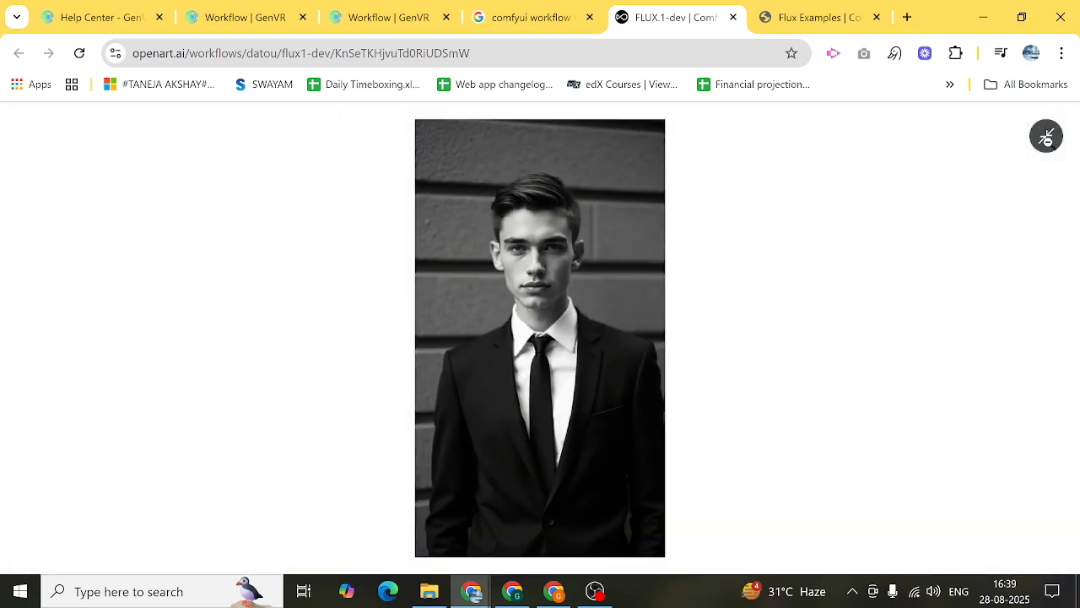
pyautogui.click(1046, 135)
pyautogui.click(779, 440)
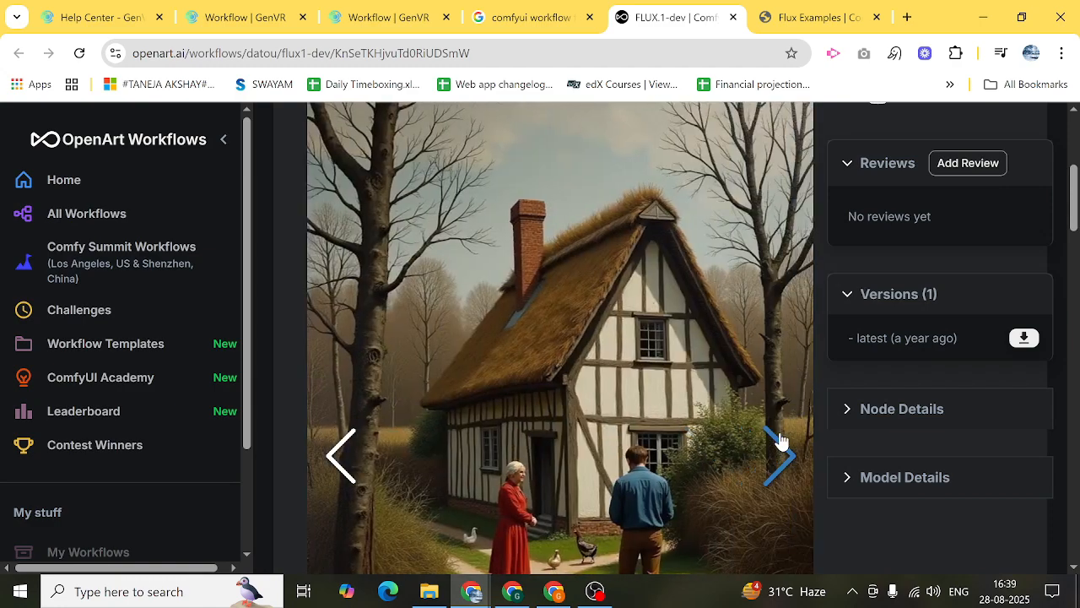
pyautogui.click(779, 435)
pyautogui.click(779, 434)
pyautogui.click(779, 435)
pyautogui.click(780, 435)
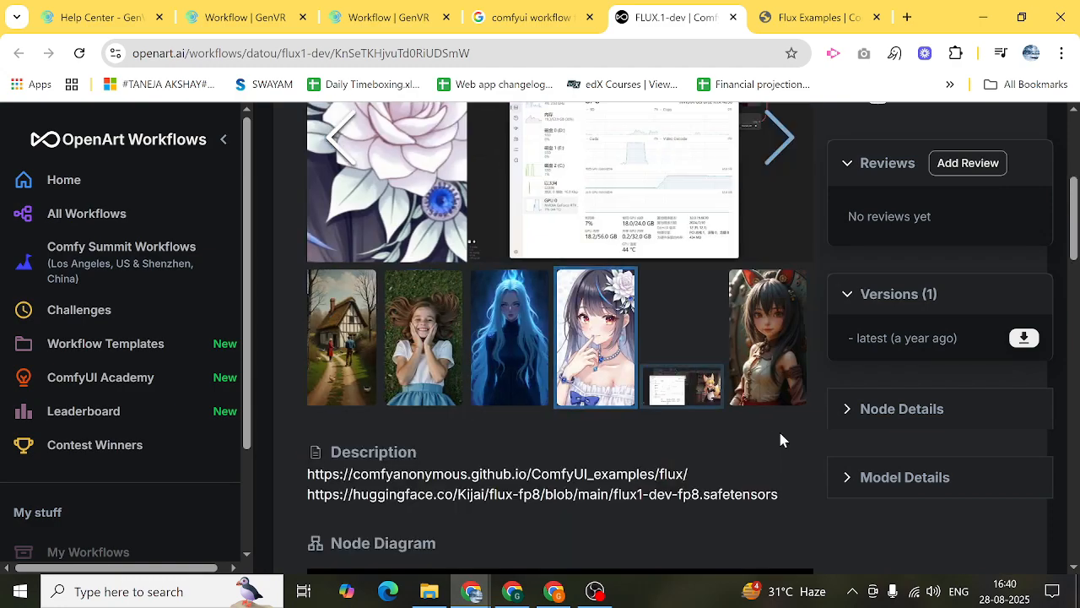
pyautogui.click(780, 434)
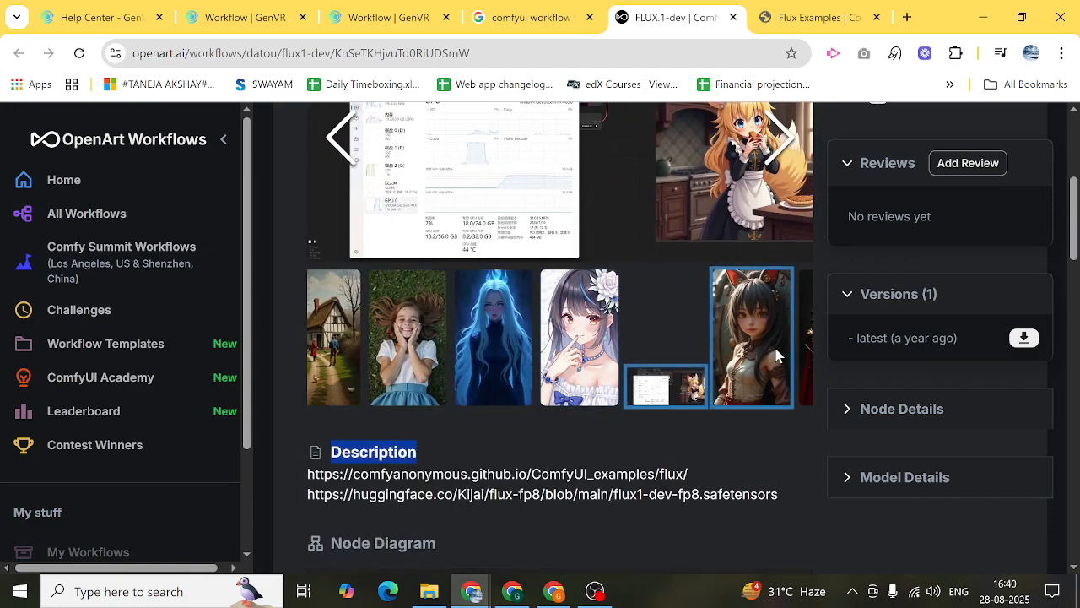
pyautogui.click(788, 141)
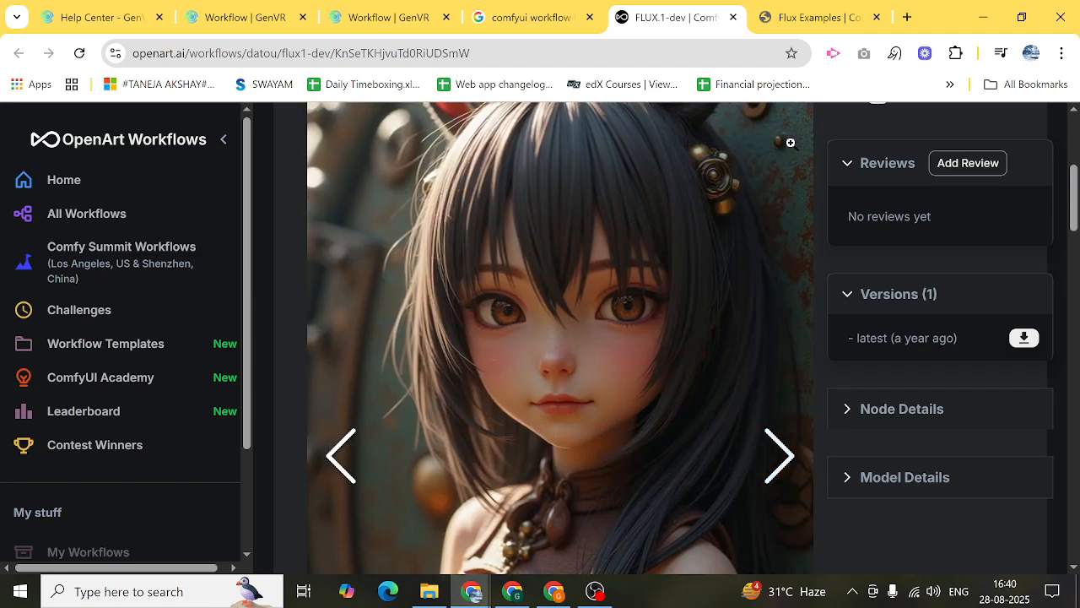
pyautogui.click(800, 458)
# Expand the FLUX.1-dev workflow's Node Details and examine its custom nodes list and Node Diagram
pyautogui.click(864, 410)
pyautogui.scroll(-4, 864, 419)
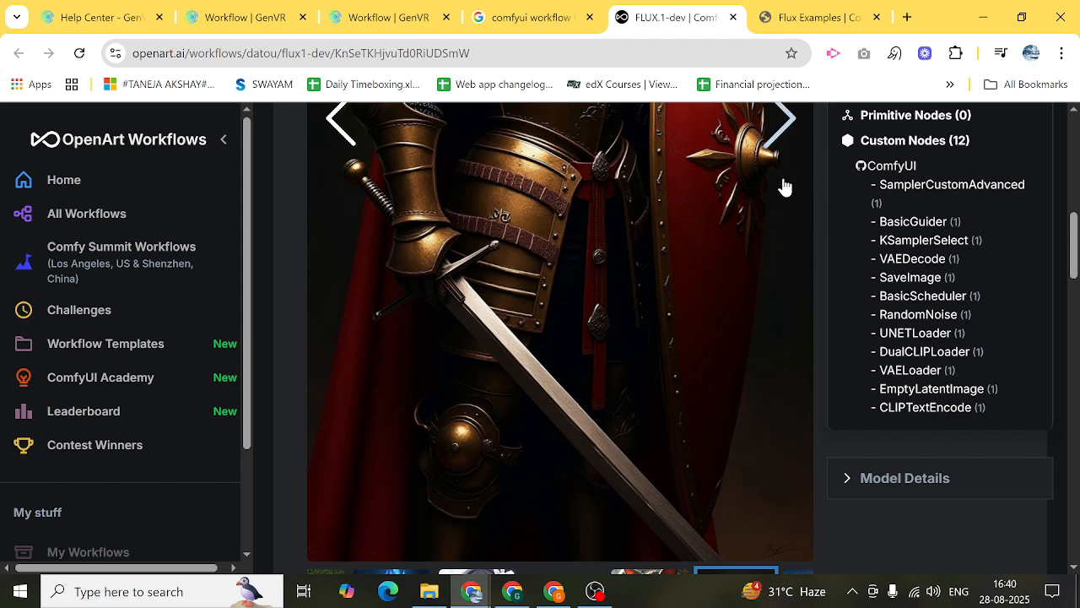
pyautogui.click(768, 149)
pyautogui.scroll(-5, 768, 148)
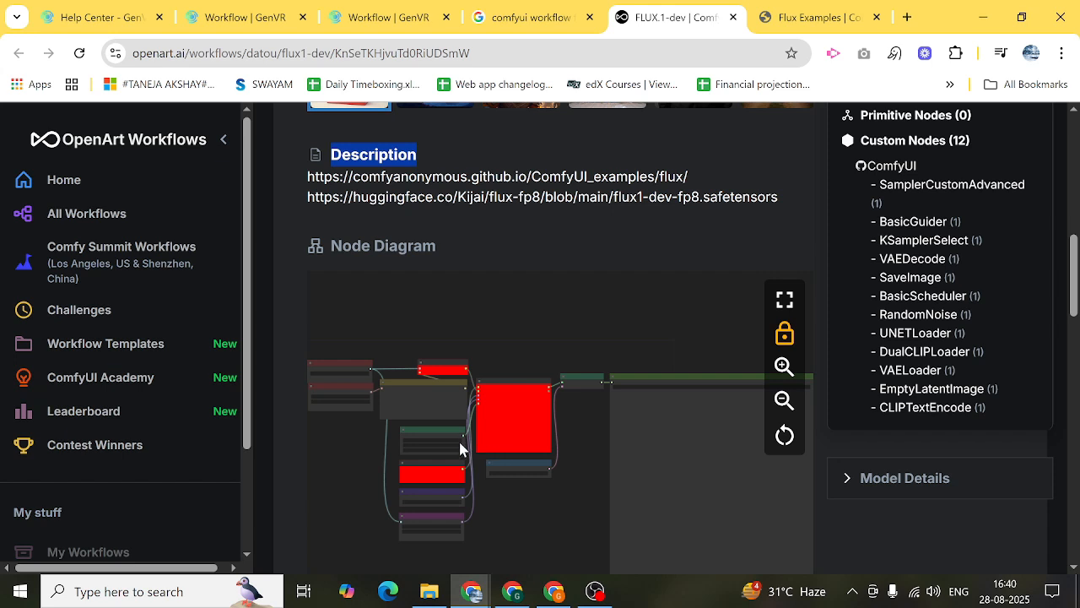
pyautogui.click(624, 266)
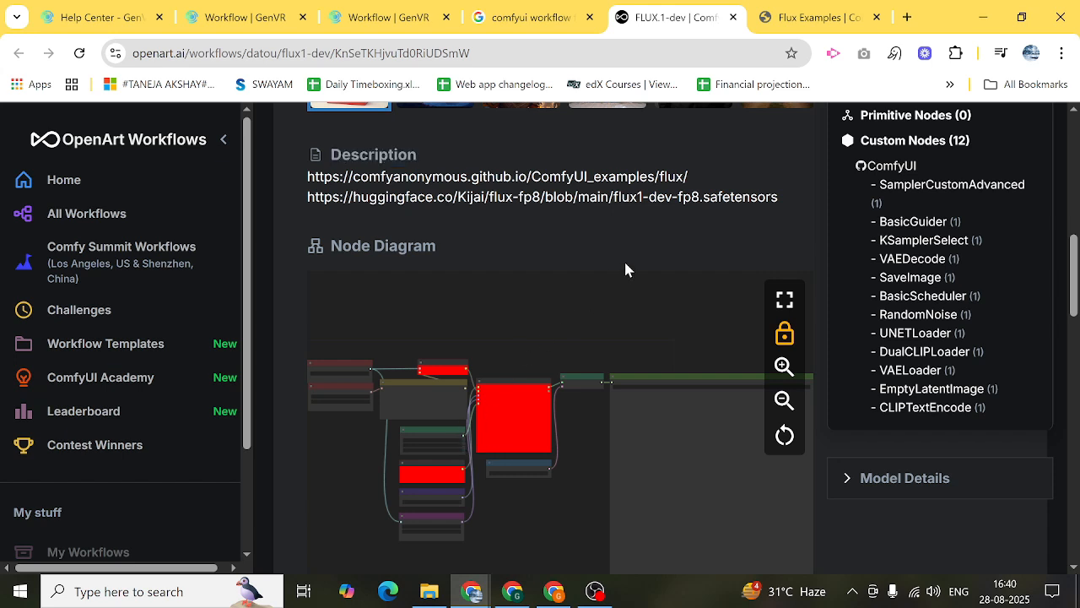
# Compare the OpenArt node diagram with GenVR's product_video_generator and flux_dev workflows, bringing the whole product_video_generator graph into view
pyautogui.click(388, 17)
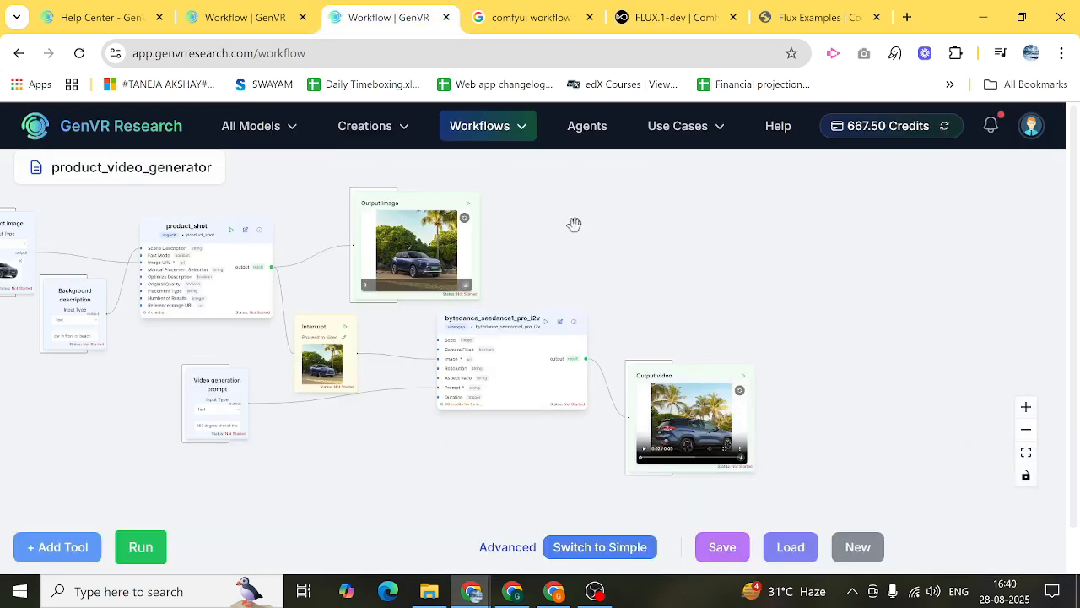
pyautogui.moveTo(636, 244); pyautogui.dragTo(785, 250)
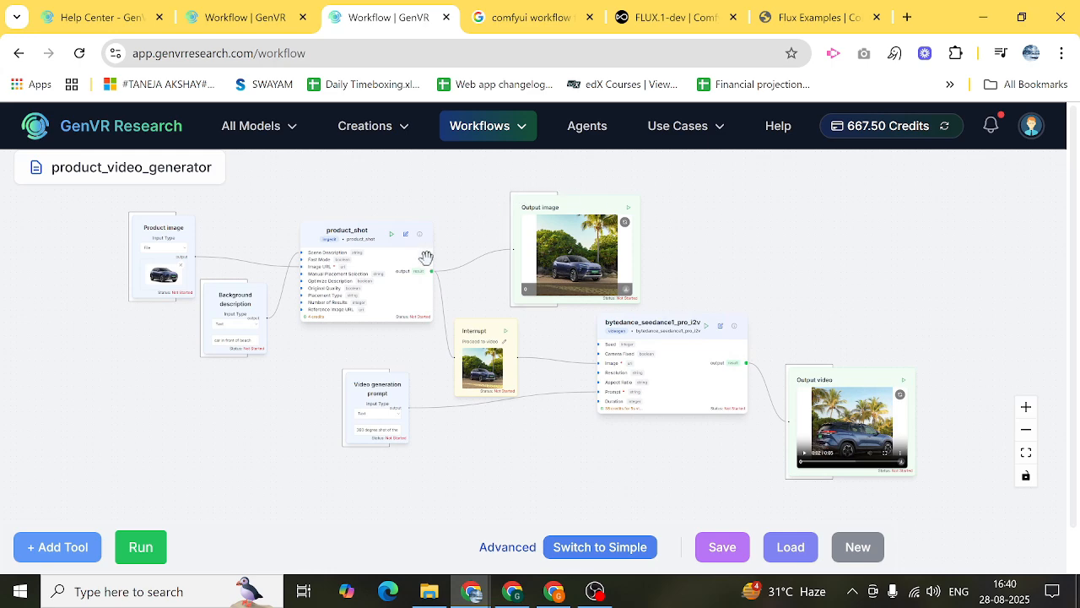
pyautogui.click(247, 19)
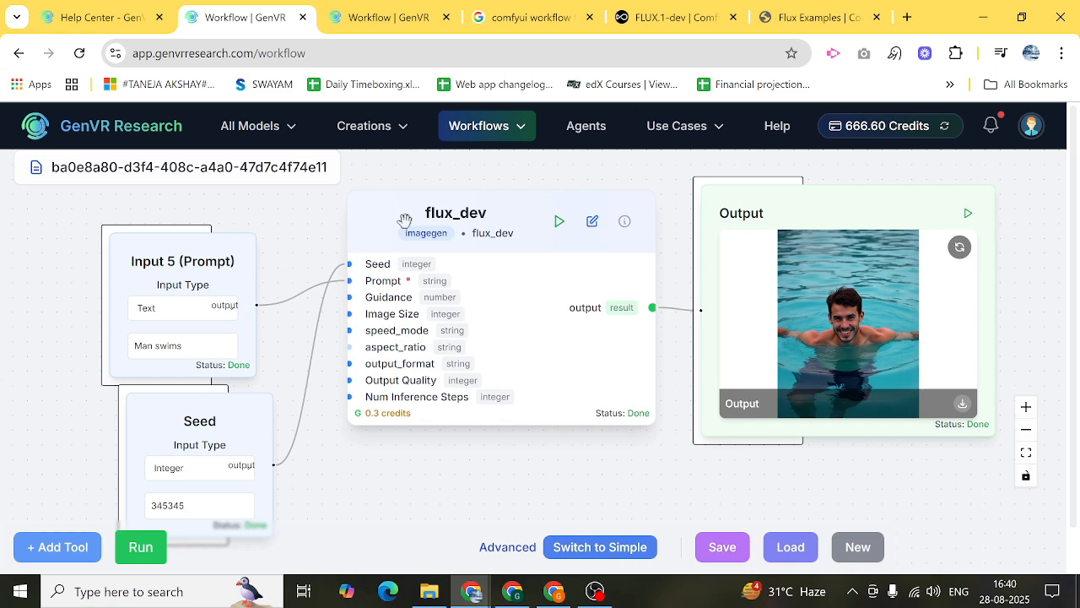
pyautogui.click(660, 12)
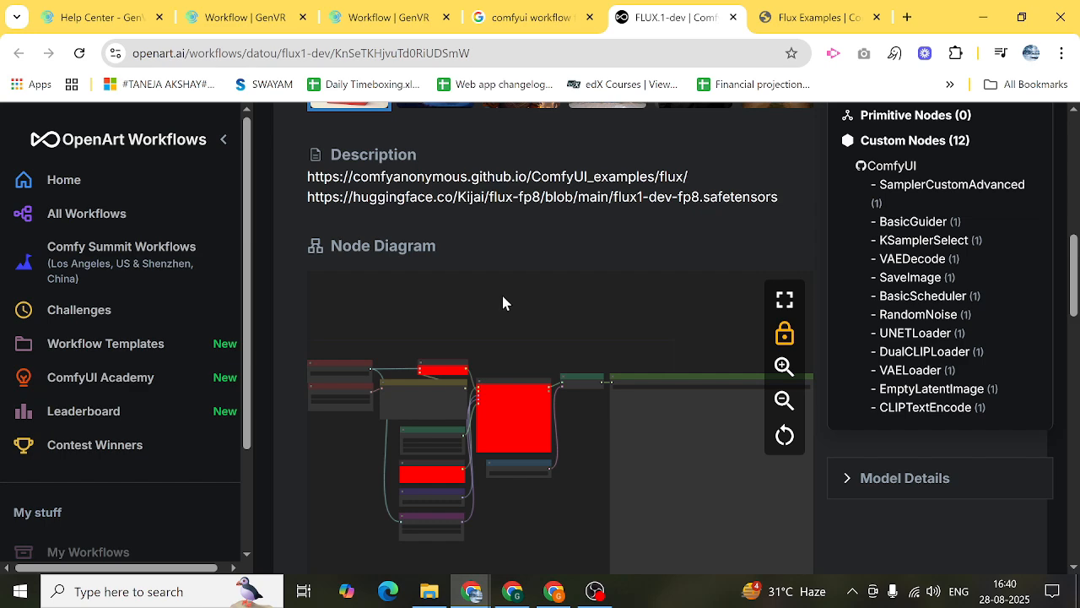
pyautogui.click(325, 8)
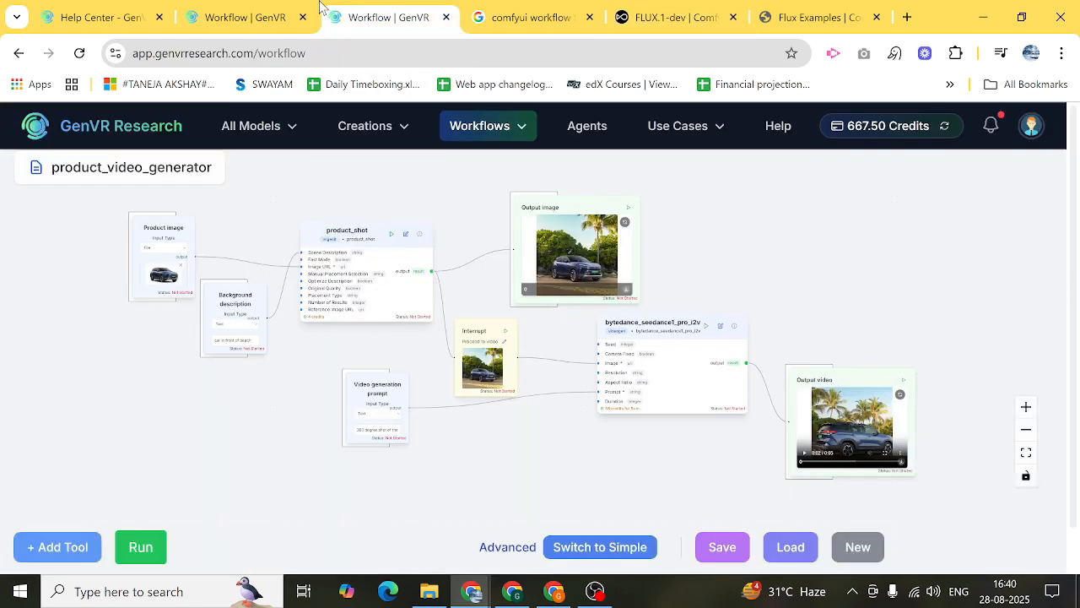
pyautogui.click(251, 10)
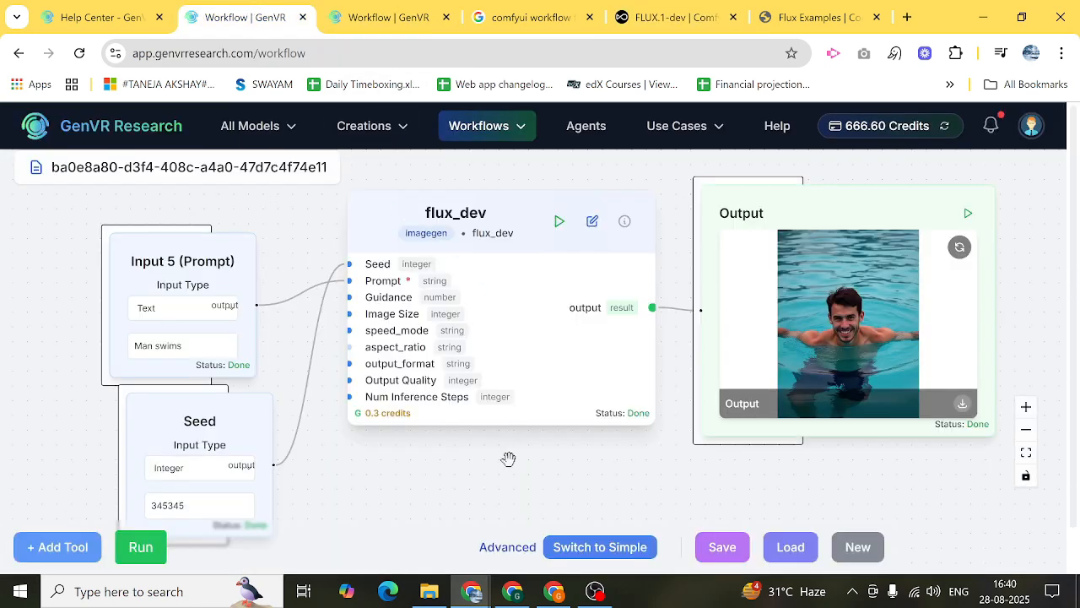